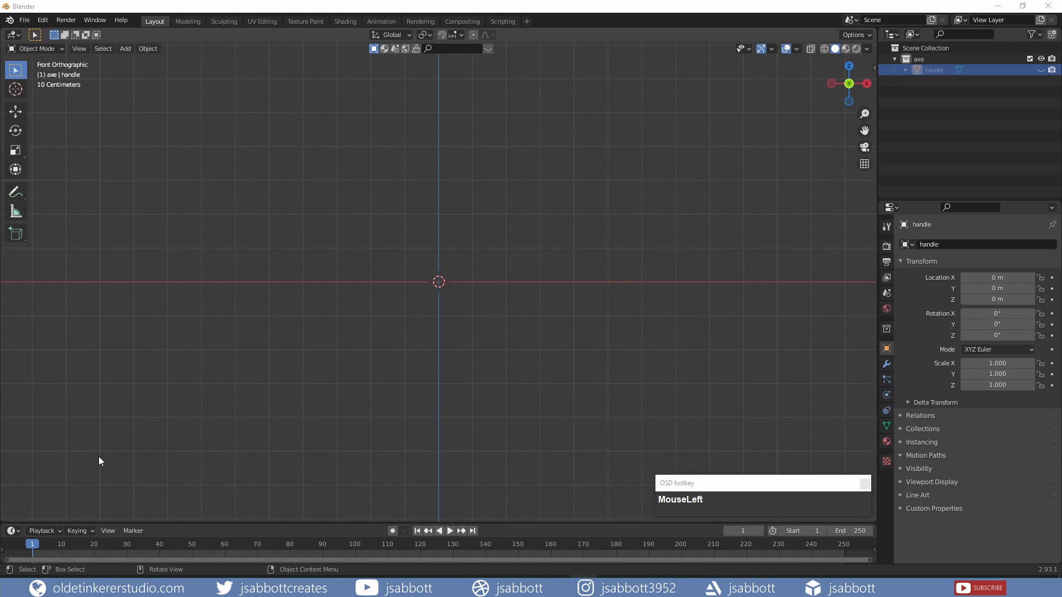
# Add an image empty at the world origin and rotate it 90° about the X axis to face the front view.
pyautogui.click(274, 379)
pyautogui.hotkey('shift', 'a')
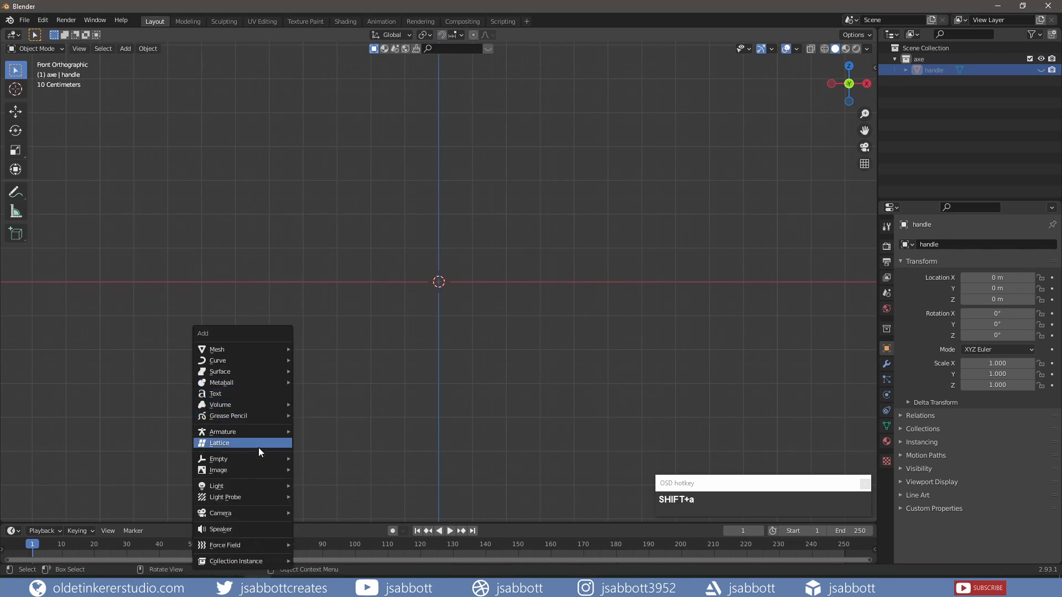
pyautogui.moveTo(256, 460)
pyautogui.click(329, 543)
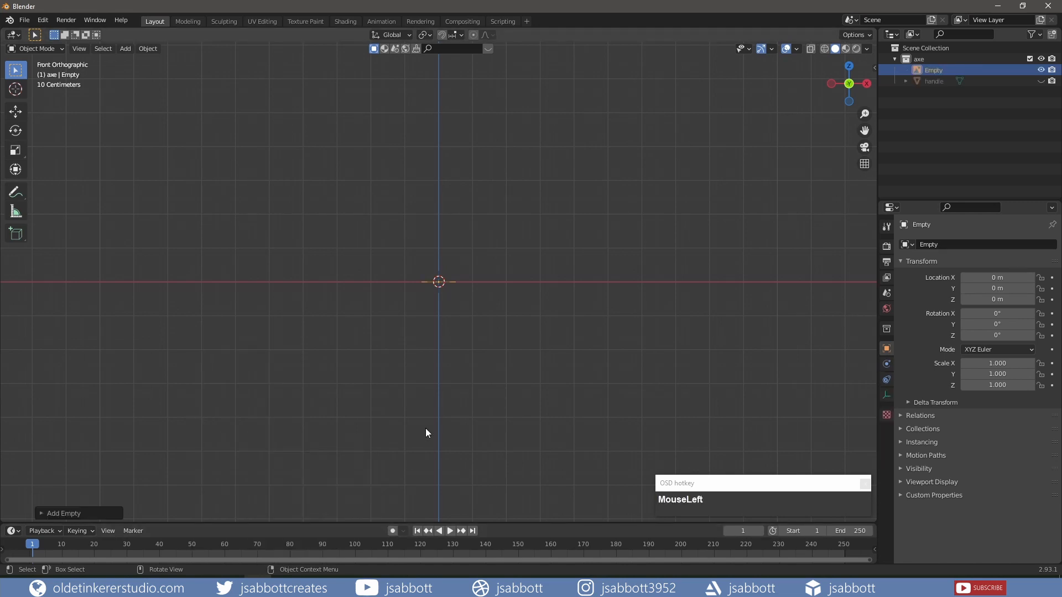
pyautogui.write('rx90')
pyautogui.press('Return')
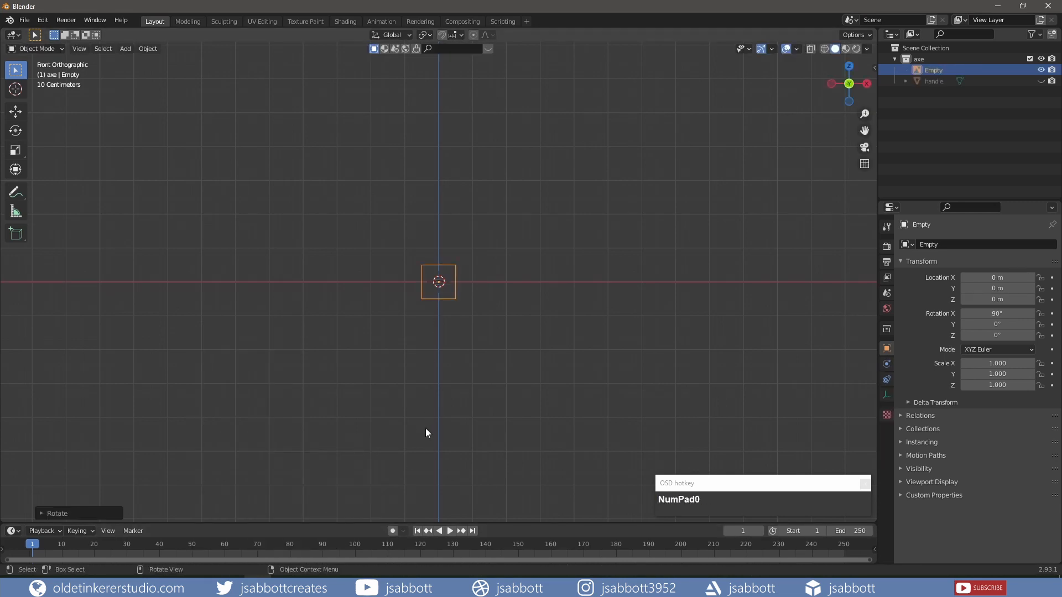
# Load axe.png as the reference image of the empty.
pyautogui.scroll(11, 426, 429)
pyautogui.scroll(-1, 409, 429)
pyautogui.scroll(4, 408, 432)
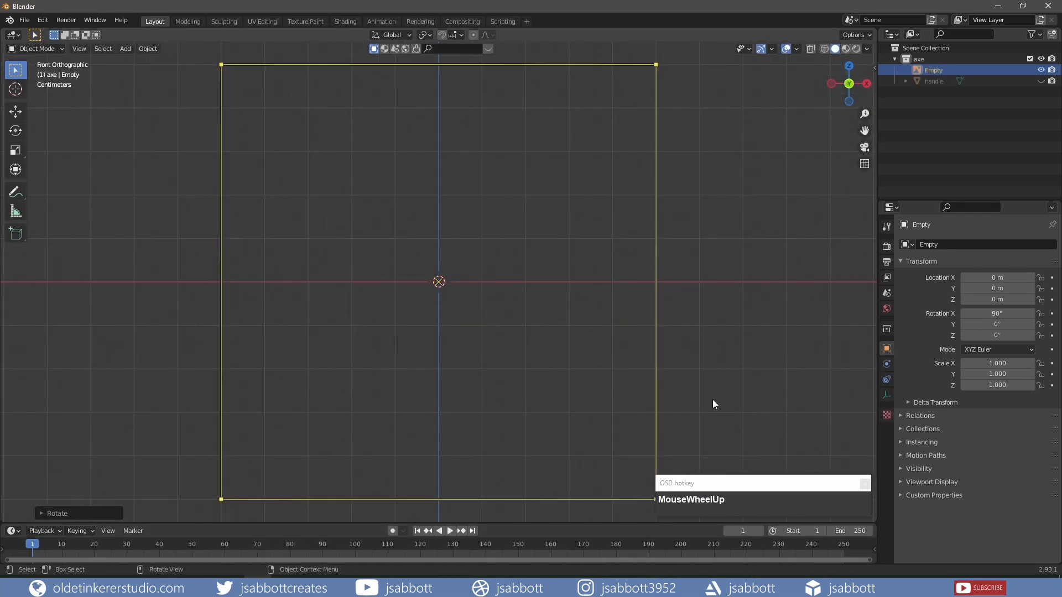
pyautogui.click(885, 395)
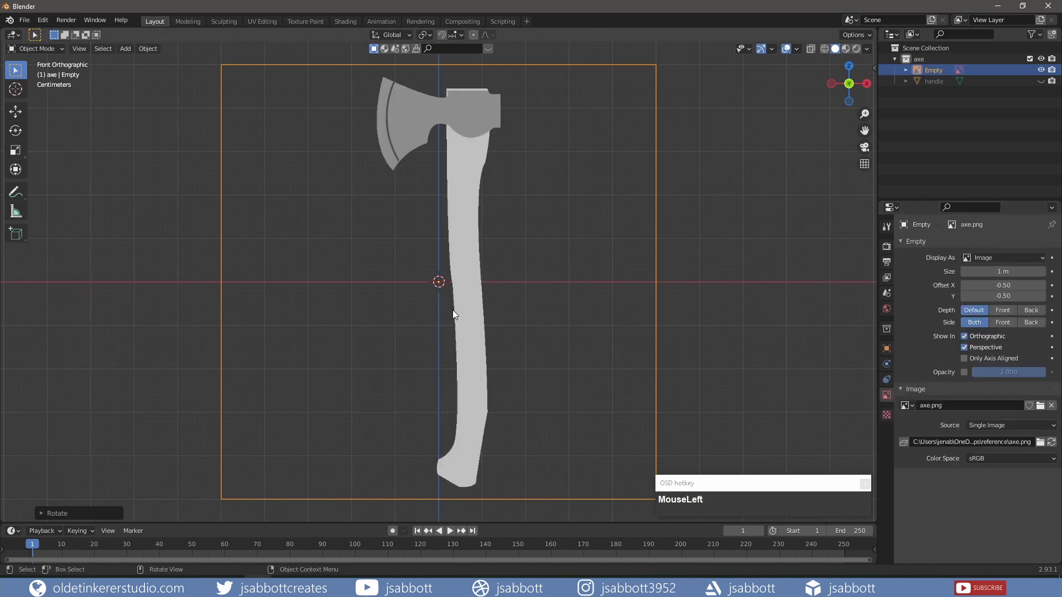
# Unhide the handle cube and scale it down to about 0.15 of its size.
pyautogui.click(1040, 81)
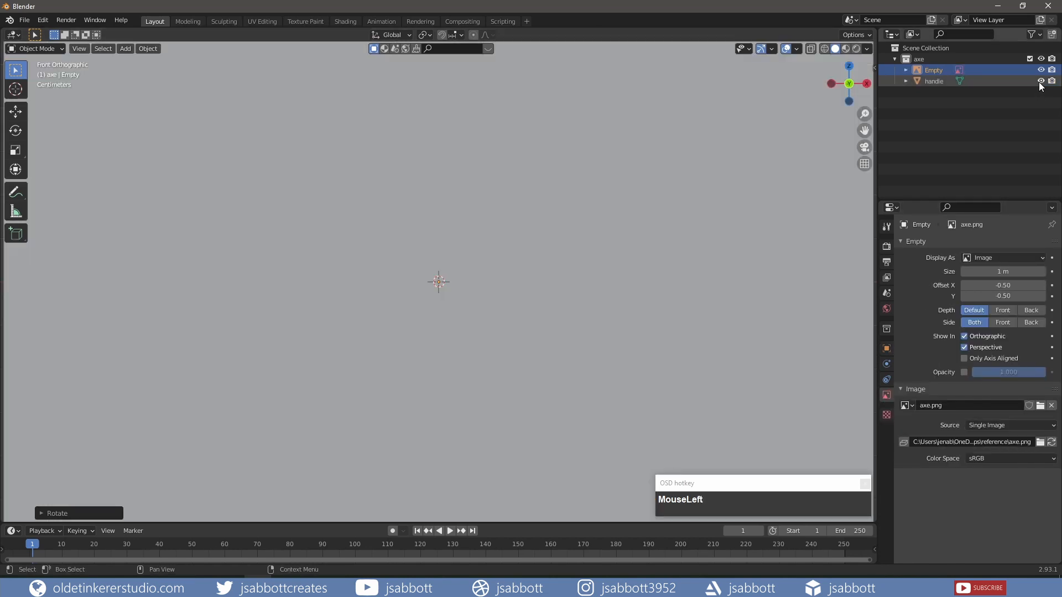
pyautogui.click(705, 166)
pyautogui.press('s')
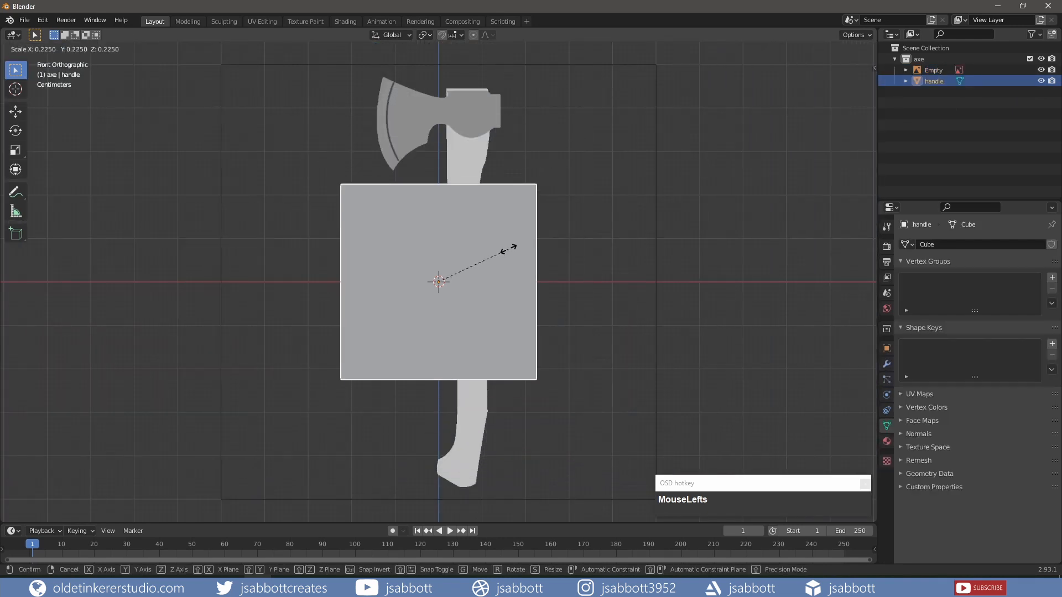
pyautogui.click(487, 260)
# Move the handle cube up along Z so its top lines up with the top of the reference handle.
pyautogui.press('g')
pyautogui.press('z')
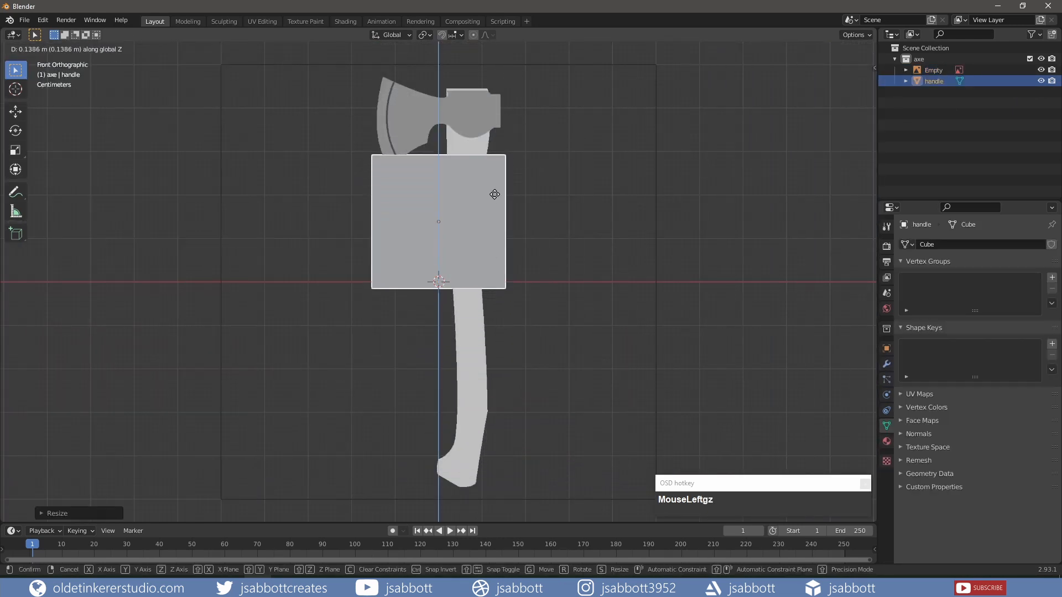
pyautogui.click(499, 133)
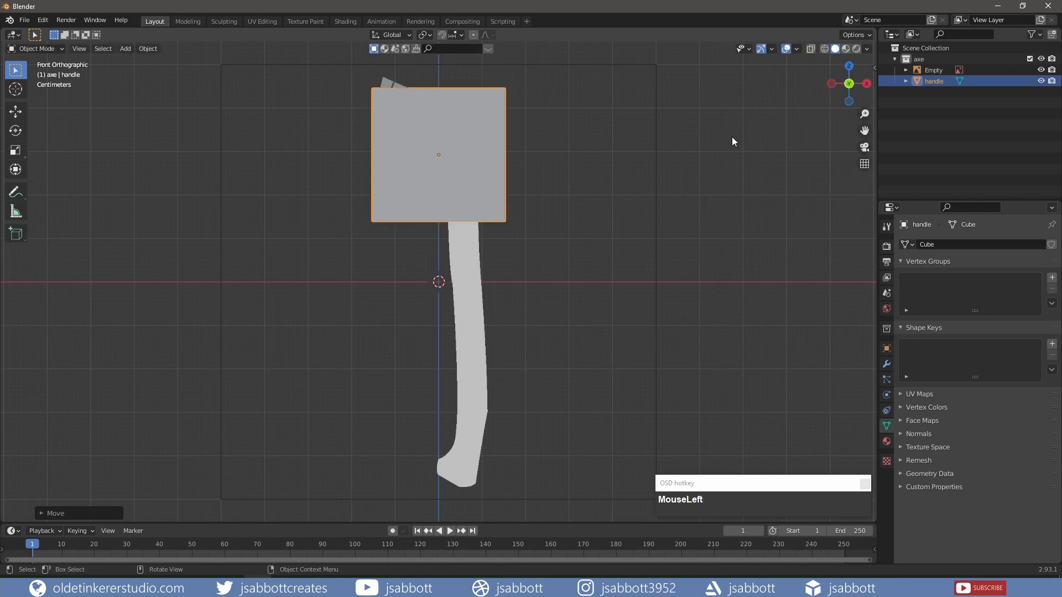
# Enter Edit Mode on the handle cube with wireframe shading and X-ray so the reference shows through.
pyautogui.press('Tab')
pyautogui.click(822, 49)
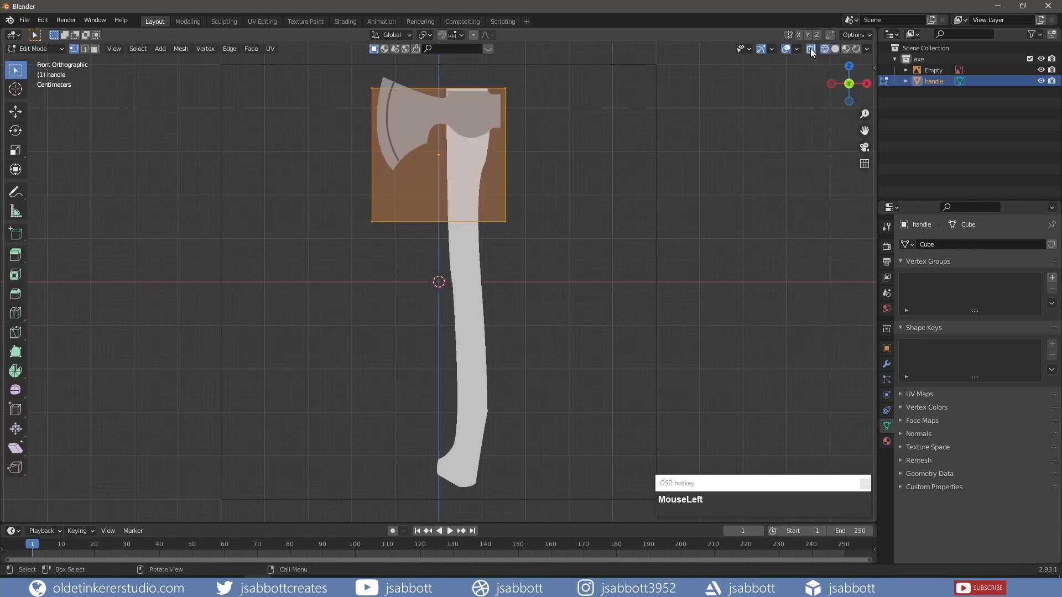
pyautogui.click(811, 48)
pyautogui.keyDown('shift'); pyautogui.moveTo(562, 112); pyautogui.dragTo(545, 259, button='middle'); pyautogui.keyUp('shift')
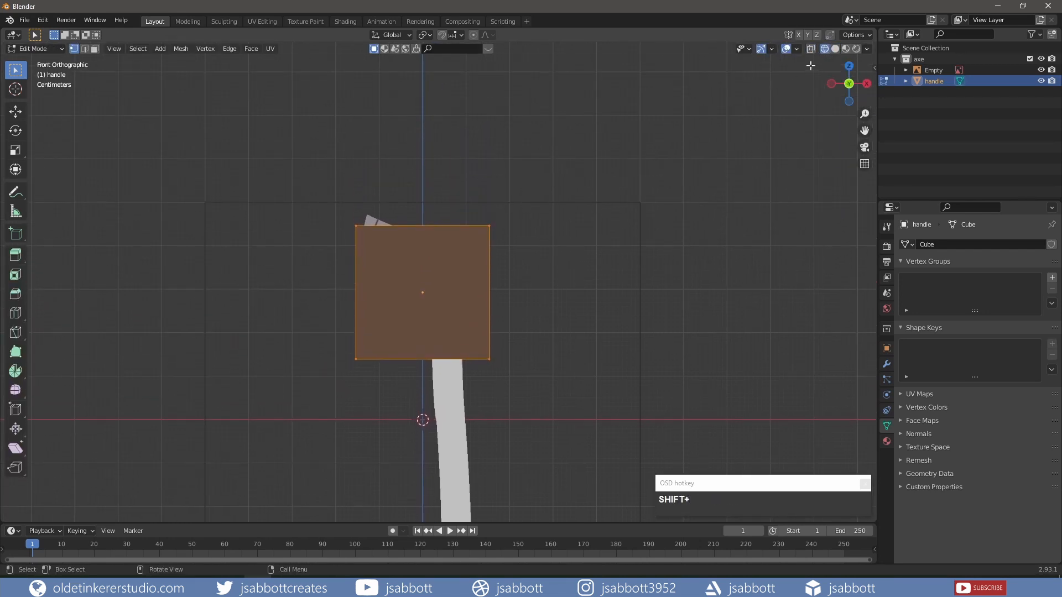
pyautogui.click(811, 49)
pyautogui.scroll(4, 504, 229)
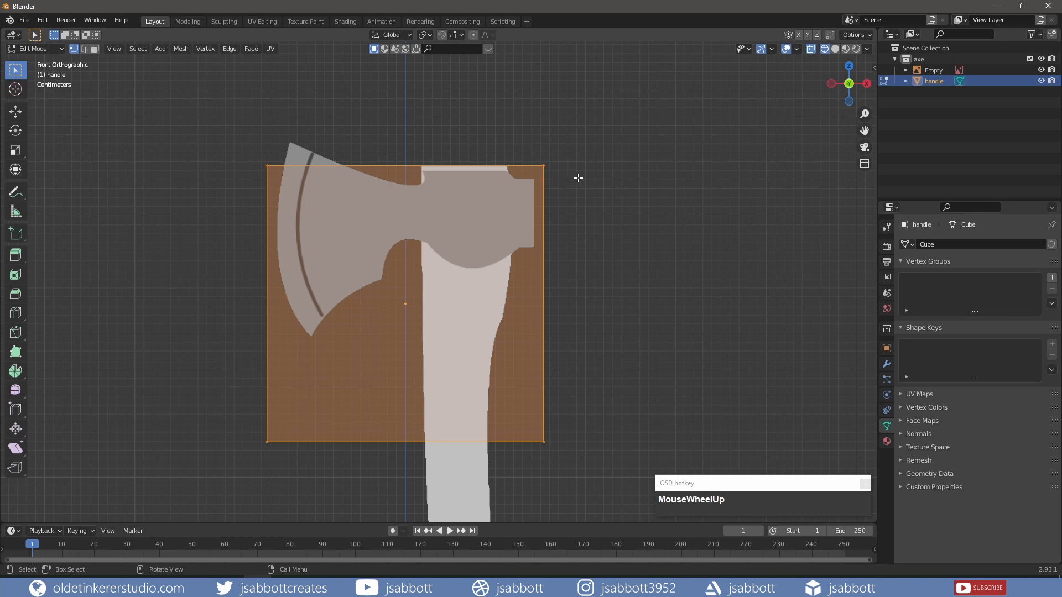
# Move the block's blade-side and back-side vertices along X to match the width of the reference handle's top.
pyautogui.moveTo(244, 148); pyautogui.dragTo(300, 454)
pyautogui.press('g')
pyautogui.press('x')
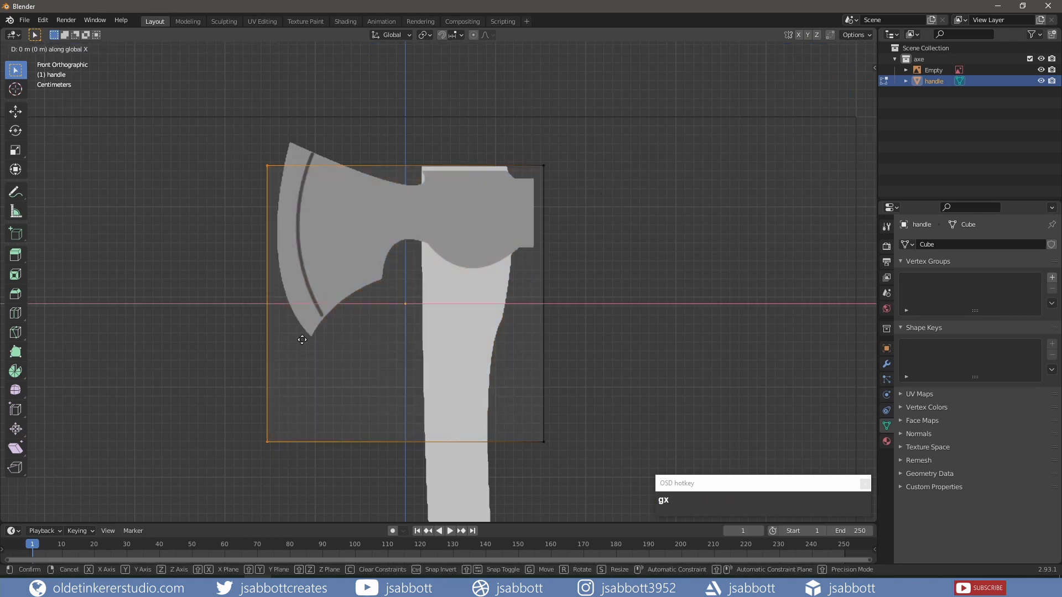
pyautogui.click(458, 327)
pyautogui.moveTo(517, 138); pyautogui.dragTo(578, 461)
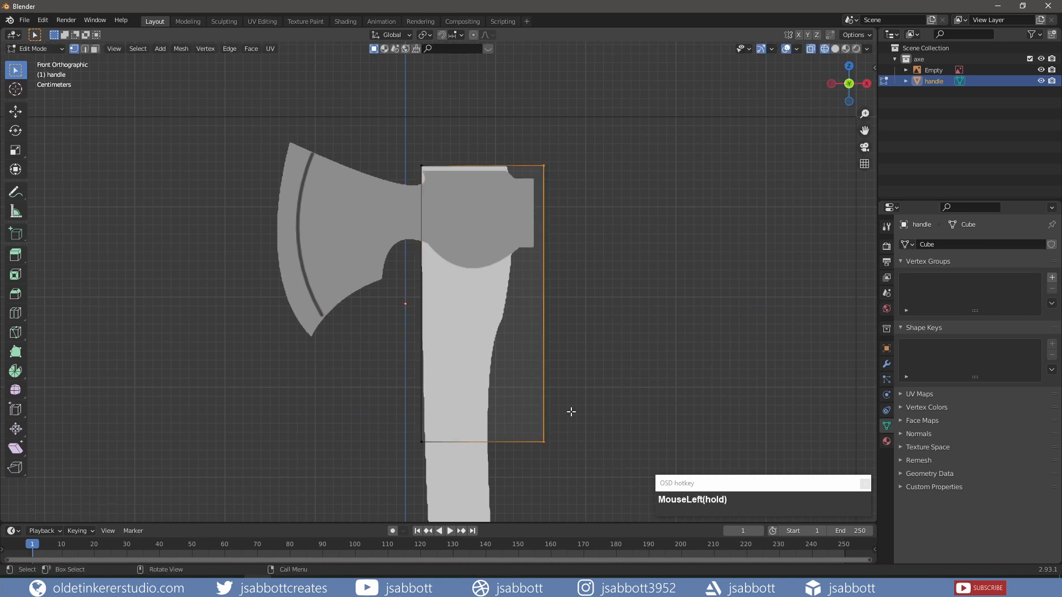
pyautogui.press('g')
pyautogui.press('x')
pyautogui.click(567, 355)
# Raise the block's bottom vertices along Z to just below the reference axe head.
pyautogui.moveTo(396, 420); pyautogui.dragTo(469, 441)
pyautogui.press('g')
pyautogui.press('z')
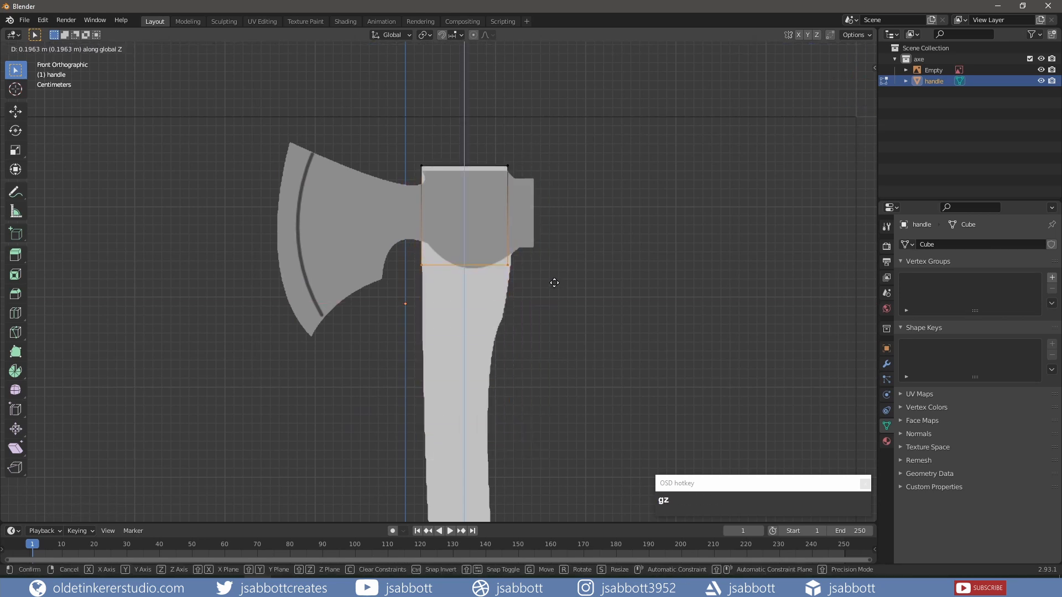
pyautogui.click(555, 287)
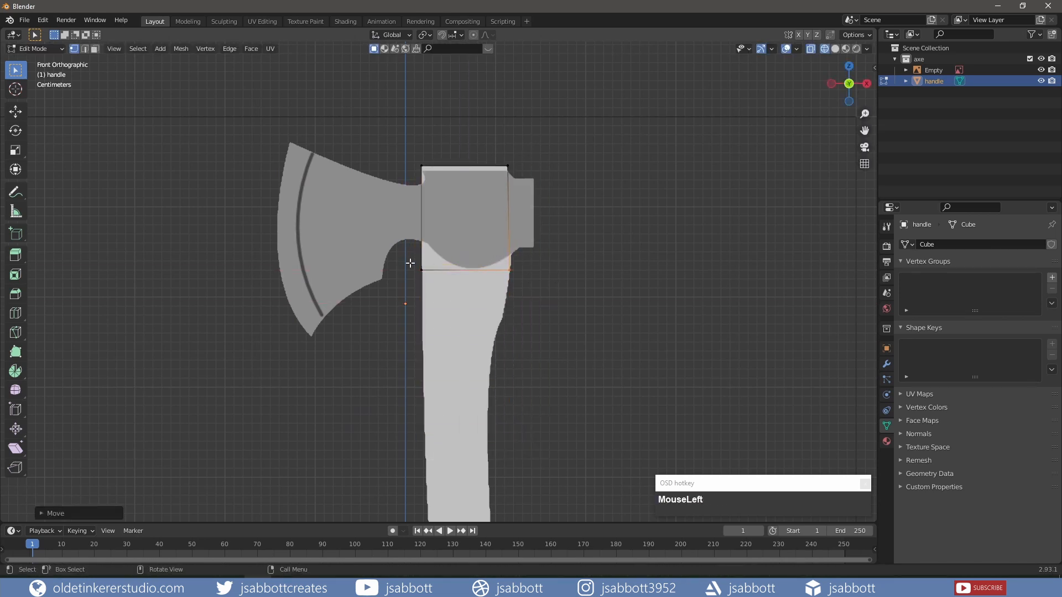
# Extrude the block's bottom face down to where the handle narrows and align its corners to the outline along X.
pyautogui.press('e')
pyautogui.moveTo(409, 263); pyautogui.dragTo(571, 352)
pyautogui.click(543, 370)
pyautogui.press('g')
pyautogui.press('x')
pyautogui.click(544, 369)
pyautogui.press('g')
pyautogui.press('x')
pyautogui.click(556, 354)
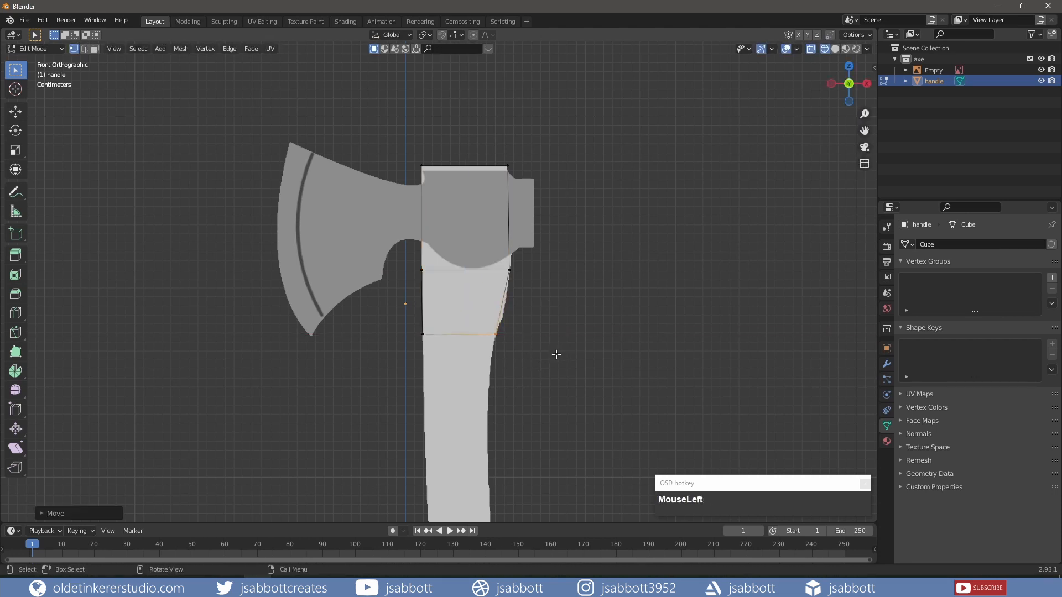
# Add an edge loop across the section below the head and move its back-side vertices onto the outline with Y locked.
pyautogui.press('g')
pyautogui.hotkey('shift', 'y')
pyautogui.click(563, 318)
# Extrude the handle's bottom face down to the world X axis and align both lower corners to the outline along X.
pyautogui.moveTo(414, 329); pyautogui.dragTo(538, 365)
pyautogui.keyDown('shift'); pyautogui.moveTo(545, 423); pyautogui.dragTo(536, 221, button='middle'); pyautogui.keyUp('shift')
pyautogui.scroll(-1, 536, 220)
pyautogui.press('e')
pyautogui.click(548, 415)
pyautogui.press('g')
pyautogui.press('x')
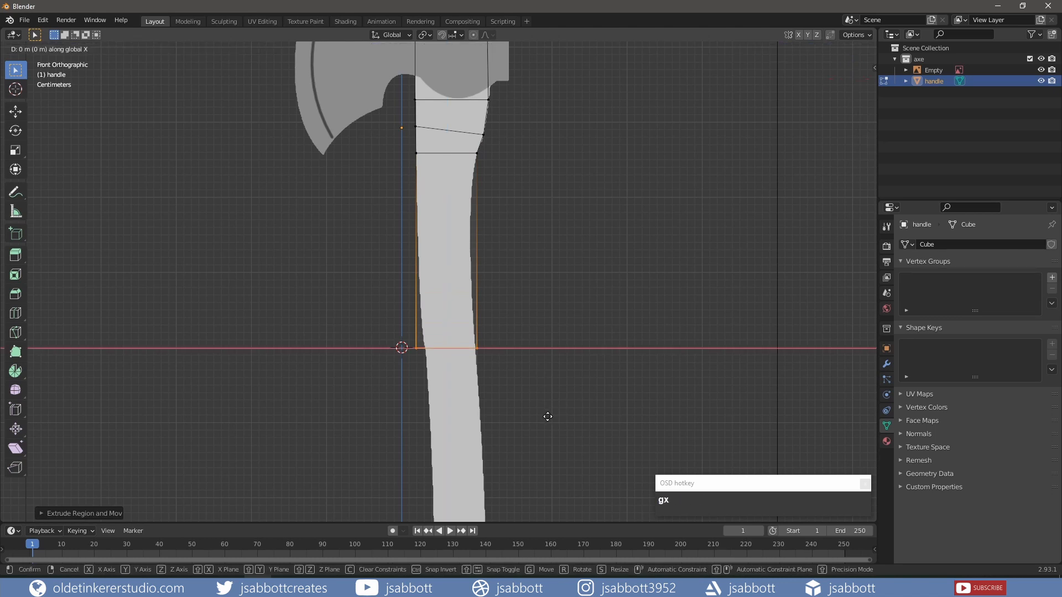
pyautogui.click(546, 418)
pyautogui.moveTo(391, 332); pyautogui.dragTo(439, 363)
pyautogui.press('g')
pyautogui.press('x')
pyautogui.click(563, 365)
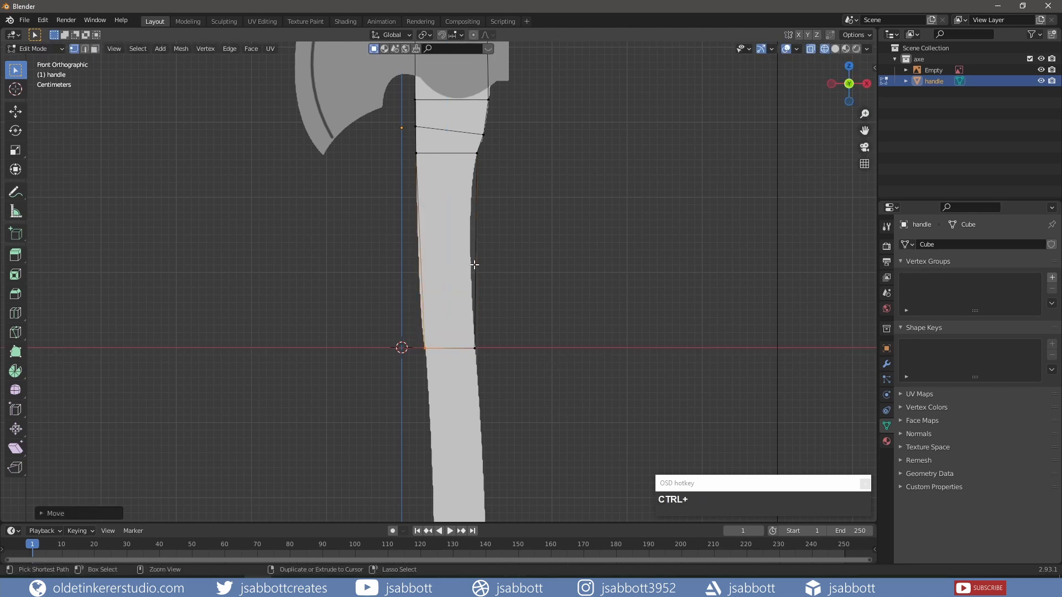
# Cut an edge loop midway along the new long section and move its blade-side vertices onto the outline with Y locked.
pyautogui.hotkey('ctrl', 'r')
pyautogui.click(474, 262)
pyautogui.click(474, 263)
pyautogui.moveTo(394, 236); pyautogui.dragTo(443, 266)
pyautogui.press('g')
pyautogui.hotkey('shift', 'y')
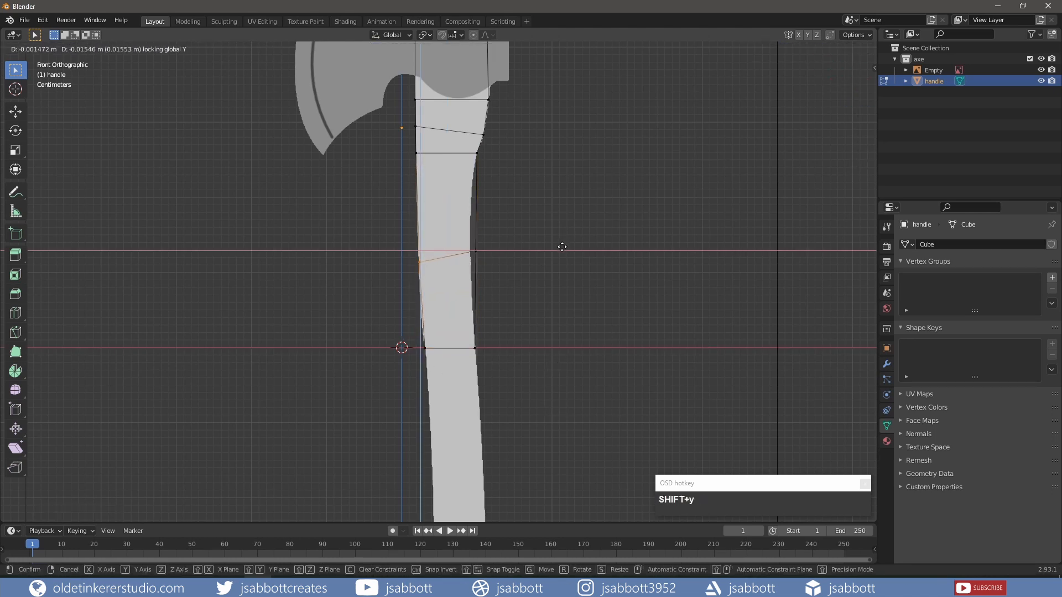
pyautogui.click(560, 215)
# Cut a second edge loop below the first and fit the vertices of both loops to the handle outline with Y locked.
pyautogui.hotkey('ctrl', 'r')
pyautogui.click(481, 302)
pyautogui.click(481, 302)
pyautogui.moveTo(396, 272); pyautogui.dragTo(493, 320)
pyautogui.press('g')
pyautogui.hotkey('shift', 'y')
pyautogui.click(537, 301)
pyautogui.press('g')
pyautogui.hotkey('shift', 'y')
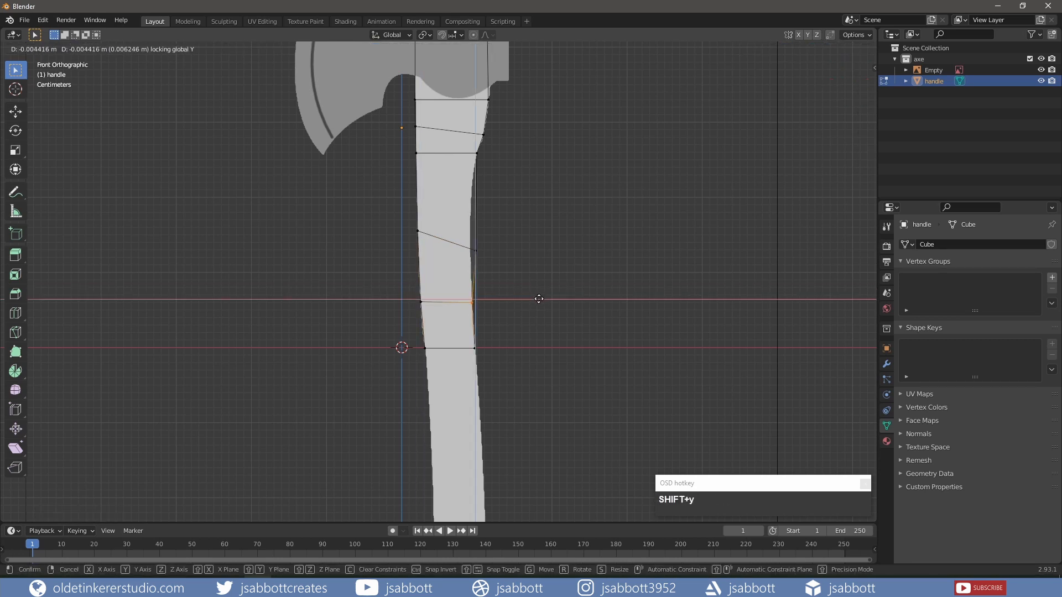
pyautogui.click(524, 233)
# Extrude the handle's bottom face down to the bend above the butt and shift it along X onto the outline.
pyautogui.moveTo(405, 329); pyautogui.dragTo(501, 372)
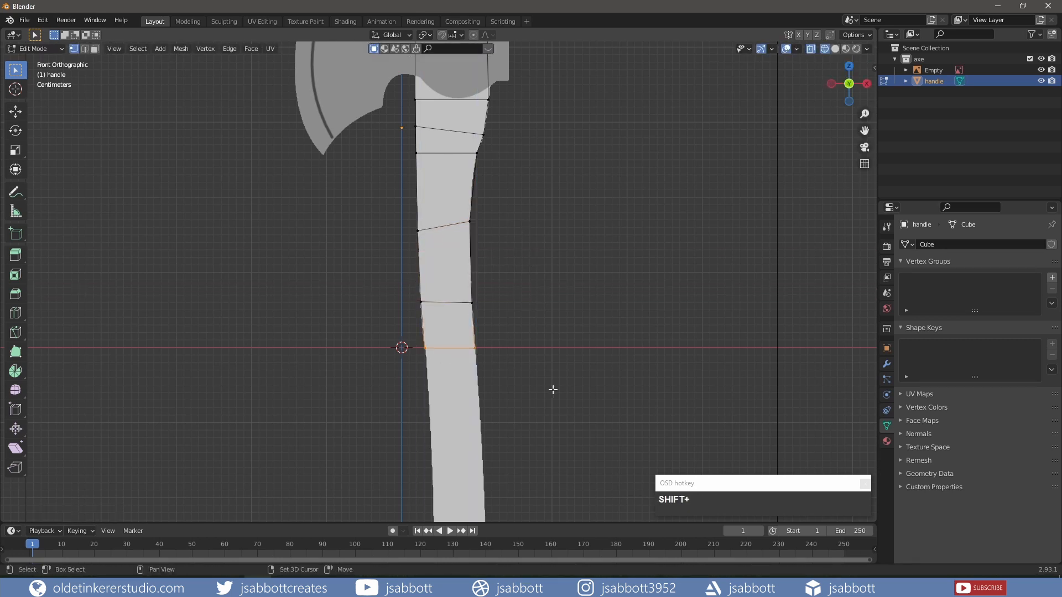
pyautogui.keyDown('shift'); pyautogui.moveTo(554, 389); pyautogui.dragTo(518, 188, button='middle'); pyautogui.keyUp('shift')
pyautogui.press('e')
pyautogui.click(524, 374)
pyautogui.press('g')
pyautogui.press('x')
pyautogui.click(535, 377)
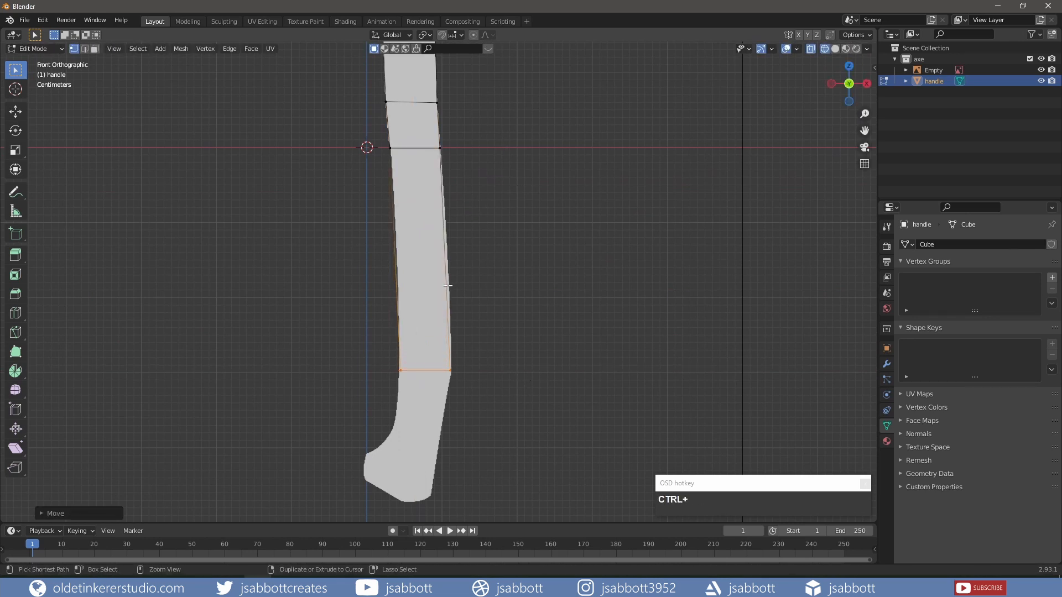
# Cut an edge loop midway along the lower section and move its vertices on both sides onto the outline with Y locked.
pyautogui.hotkey('ctrl', 'r')
pyautogui.doubleClick(450, 287)
pyautogui.moveTo(365, 235); pyautogui.dragTo(446, 261)
pyautogui.press('g')
pyautogui.hotkey('shift', 'y')
pyautogui.click(566, 272)
pyautogui.press('g')
pyautogui.hotkey('shift', 'y')
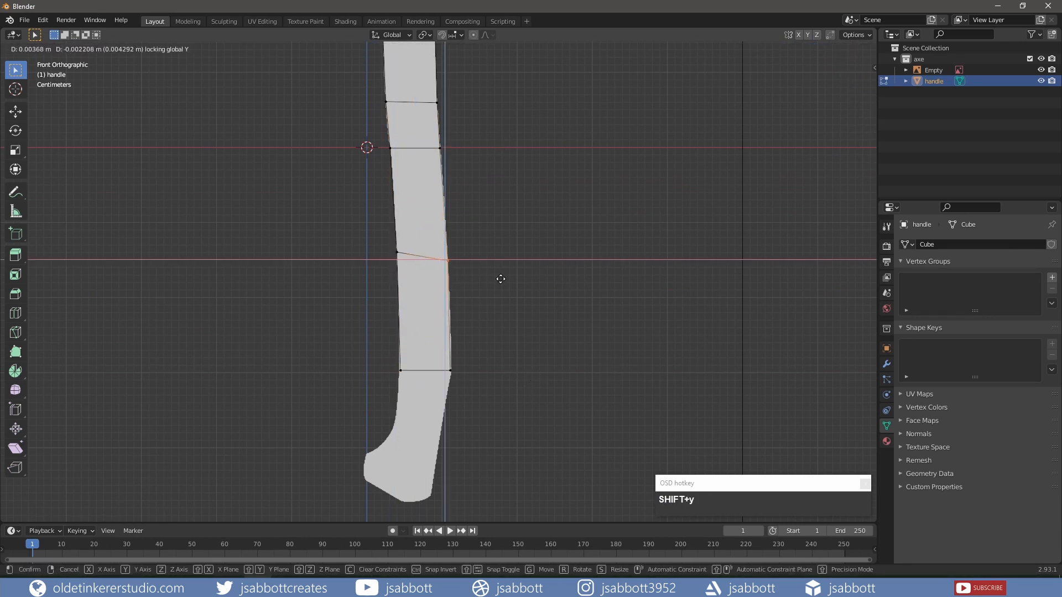
pyautogui.click(500, 279)
# Cut another edge loop just above the bend and fit its vertices to the outline with Y locked.
pyautogui.hotkey('ctrl', 'r')
pyautogui.click(451, 332)
pyautogui.click(452, 332)
pyautogui.moveTo(427, 296); pyautogui.dragTo(500, 323)
pyautogui.press('g')
pyautogui.hotkey('shift', 'y')
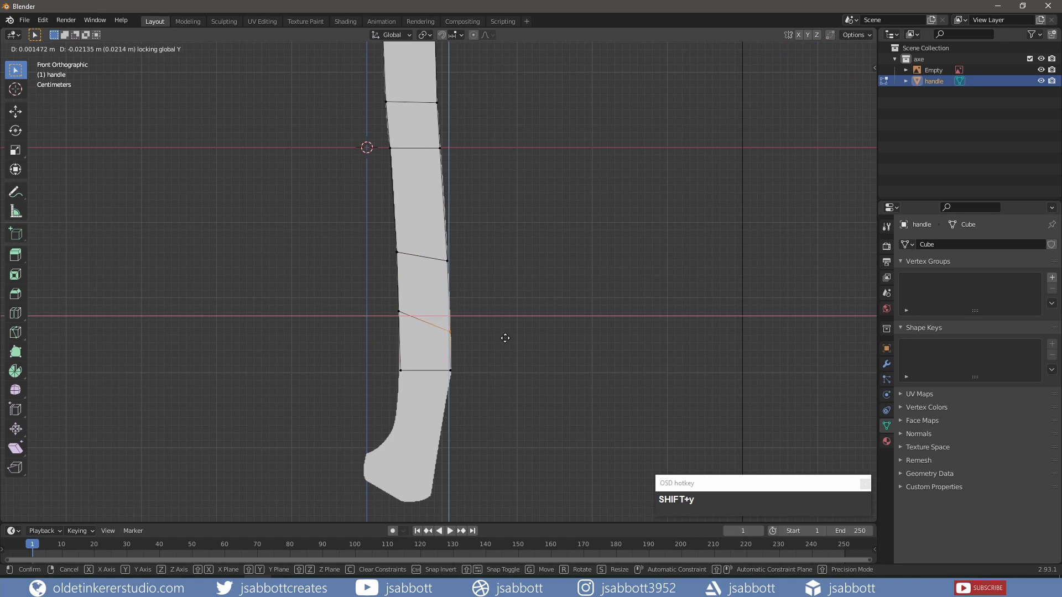
pyautogui.click(505, 338)
# Adjust the edge vertices at the lower bend to sit on the reference outline with Y locked.
pyautogui.moveTo(377, 353); pyautogui.dragTo(501, 386)
pyautogui.press('g')
pyautogui.hotkey('shift', 'y')
pyautogui.click(554, 348)
# Extrude the bend's end face down to the start of the butt and align both corners to the outline along X.
pyautogui.press('e')
pyautogui.click(501, 404)
pyautogui.press('g')
pyautogui.press('x')
pyautogui.click(492, 404)
pyautogui.moveTo(427, 416); pyautogui.dragTo(463, 441)
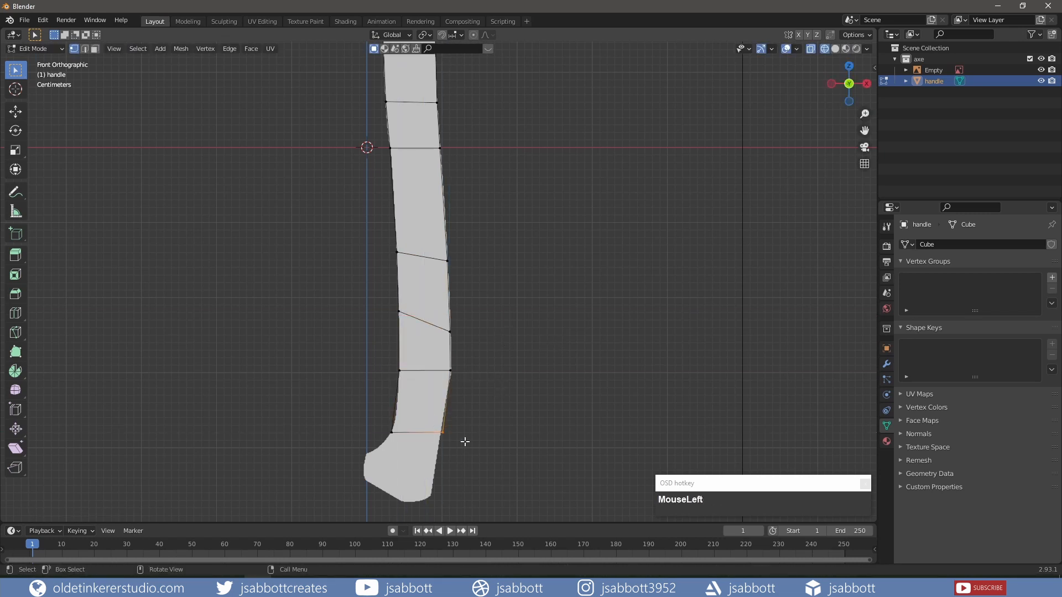
pyautogui.press('g')
pyautogui.press('x')
pyautogui.click(523, 427)
# Cut an edge loop between the bend and the butt and move its blade-side vertices onto the outline.
pyautogui.hotkey('ctrl', 'r')
pyautogui.doubleClick(446, 403)
pyautogui.moveTo(381, 385); pyautogui.dragTo(421, 416)
pyautogui.press('g')
pyautogui.hotkey('shift', 'y')
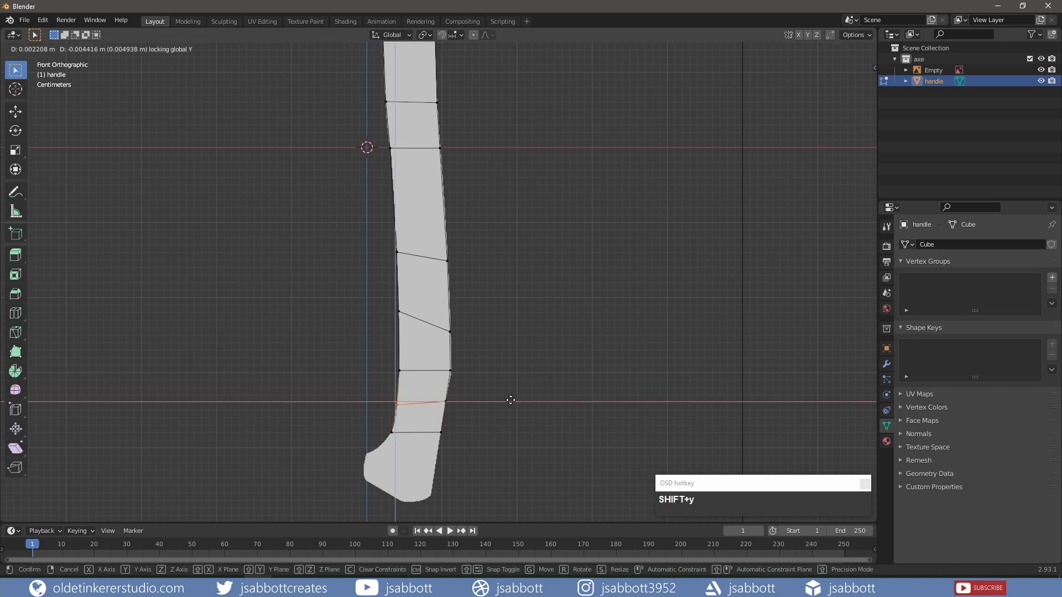
pyautogui.click(510, 400)
# Move the back-side vertices of the bend edge slightly down to the outline's corner with Y locked.
pyautogui.moveTo(416, 344); pyautogui.dragTo(469, 390)
pyautogui.press('g')
pyautogui.hotkey('shift', 'y')
pyautogui.click(512, 370)
# Extrude the end face down to the handle's base and move its back-side vertices onto the outline.
pyautogui.moveTo(379, 424); pyautogui.dragTo(471, 454)
pyautogui.press('e')
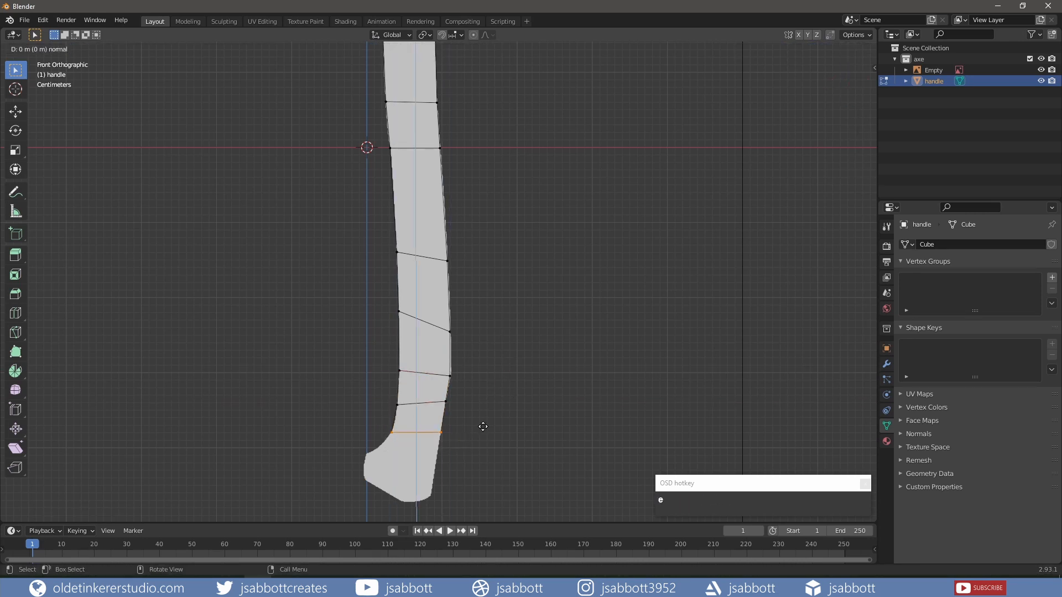
pyautogui.click(472, 498)
pyautogui.moveTo(423, 483); pyautogui.dragTo(475, 513)
pyautogui.press('g')
pyautogui.hotkey('shift', 'y')
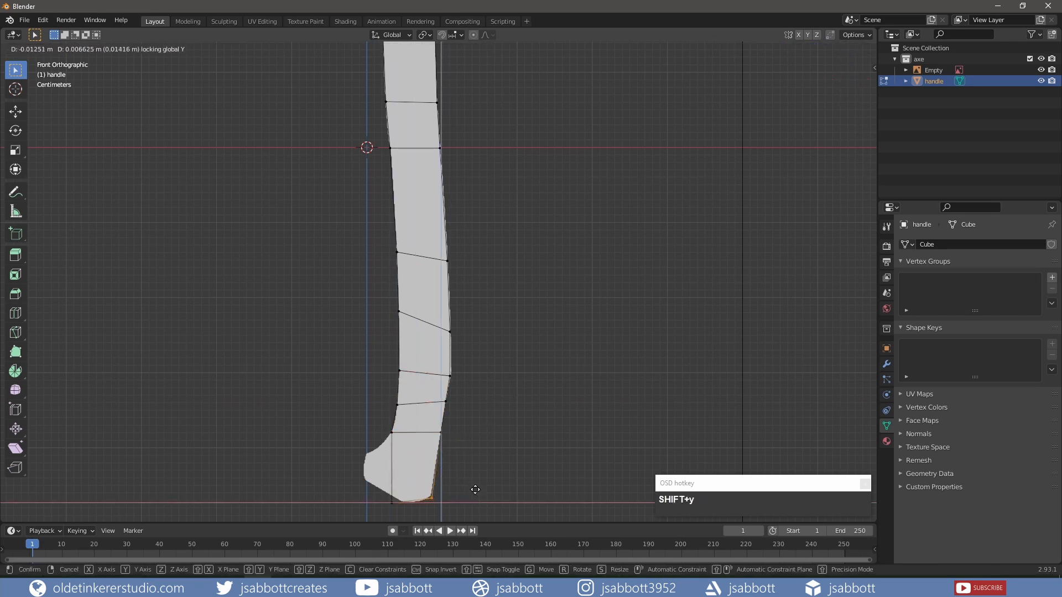
pyautogui.click(470, 491)
# Move the blade-side bottom vertices of the butt inward along the base outline with Y locked.
pyautogui.keyDown('shift'); pyautogui.moveTo(467, 493); pyautogui.dragTo(473, 454, button='middle'); pyautogui.keyUp('shift')
pyautogui.moveTo(389, 457); pyautogui.dragTo(403, 471)
pyautogui.press('g')
pyautogui.hotkey('shift', 'y')
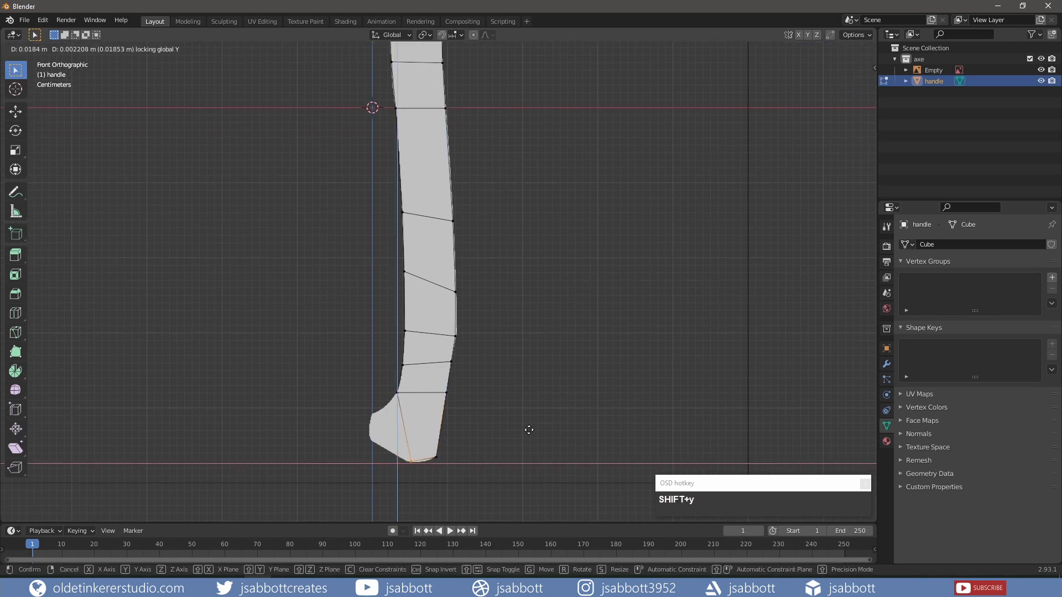
pyautogui.click(489, 403)
# Extrude the butt's blade-side face toward the knob's tip and fit its lower and upper vertices to the outline.
pyautogui.moveTo(488, 403); pyautogui.dragTo(525, 404, button='middle')
pyautogui.press('KP_1')
pyautogui.press('e')
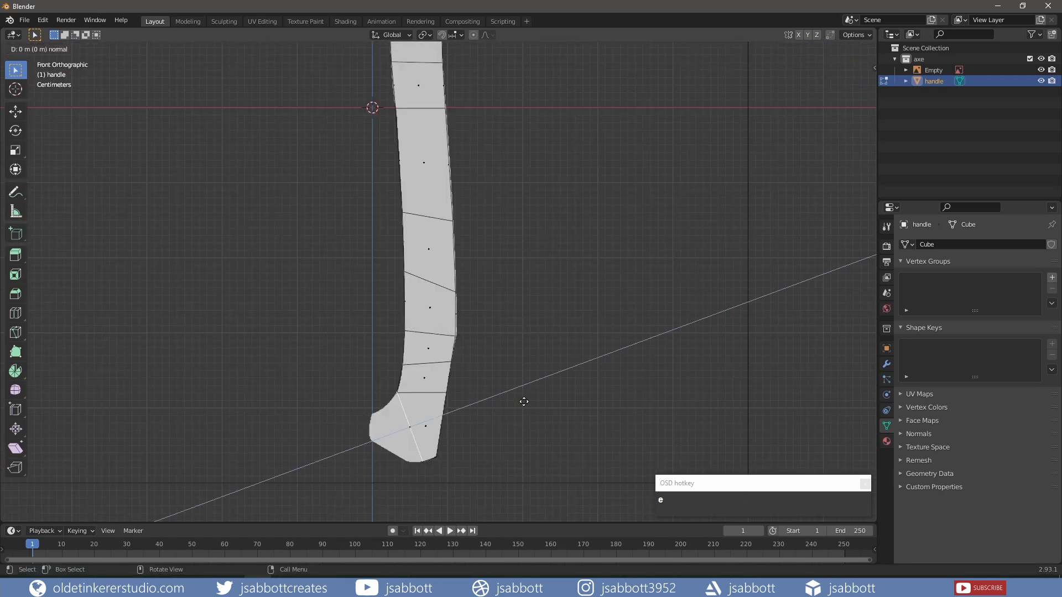
pyautogui.click(482, 409)
pyautogui.press('g')
pyautogui.hotkey('shift', 'y')
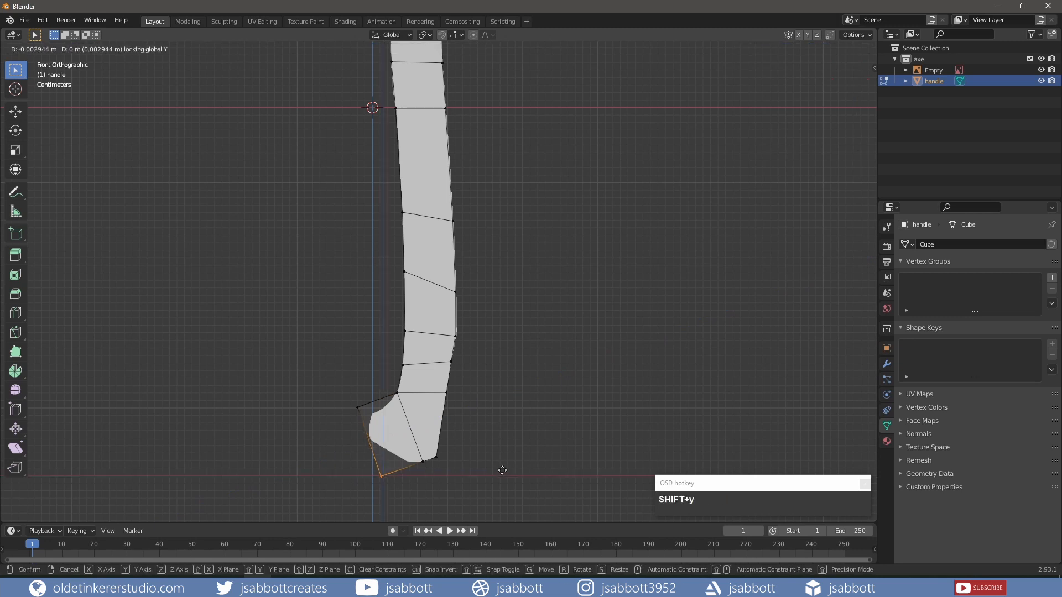
pyautogui.click(494, 436)
pyautogui.moveTo(345, 421); pyautogui.dragTo(367, 325)
pyautogui.press('g')
pyautogui.hotkey('shift', 'y')
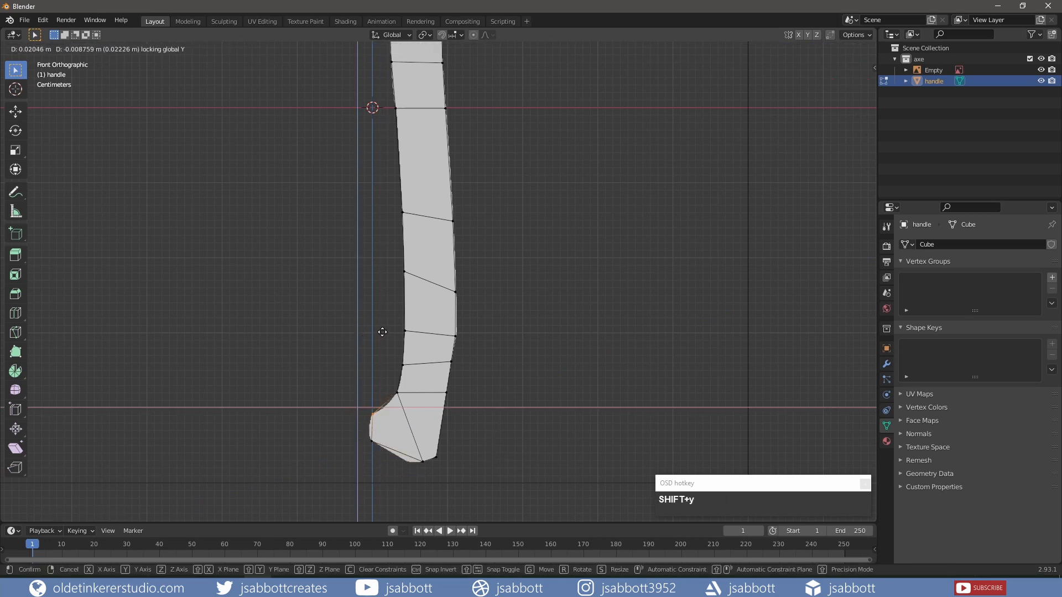
pyautogui.click(382, 332)
# Cut an edge loop through the knob and move its upper and lower vertices onto the curved outline with Y locked.
pyautogui.hotkey('ctrl', 'r')
pyautogui.doubleClick(386, 404)
pyautogui.moveTo(391, 420); pyautogui.dragTo(377, 335)
pyautogui.press('g')
pyautogui.hotkey('shift', 'y')
pyautogui.click(378, 338)
pyautogui.moveTo(384, 438); pyautogui.dragTo(412, 469)
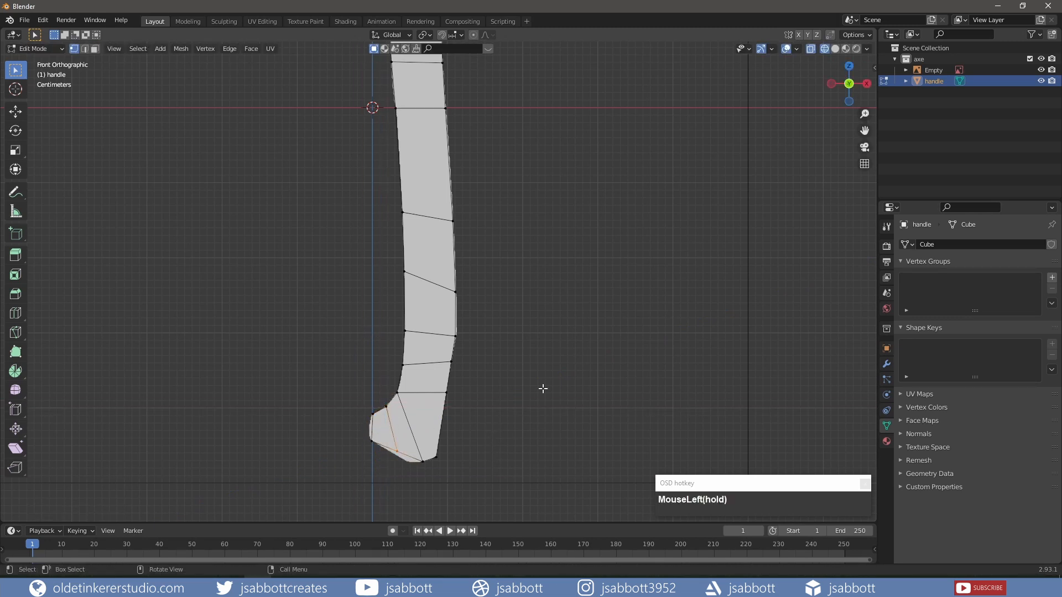
pyautogui.press('g')
pyautogui.hotkey('shift', 'y')
pyautogui.click(550, 399)
# Extrude the knob's tip face slightly outward and scale it down to round off the end of the handle.
pyautogui.moveTo(364, 403); pyautogui.dragTo(381, 465)
pyautogui.press('e')
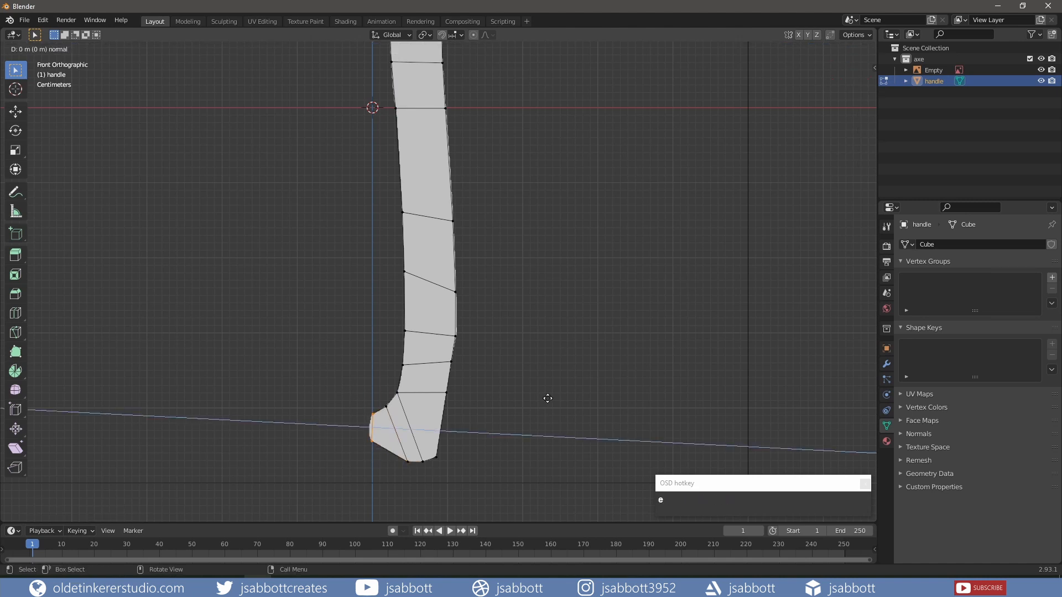
pyautogui.click(542, 398)
pyautogui.press('s')
pyautogui.click(491, 407)
pyautogui.scroll(-4, 566, 330)
pyautogui.keyDown('shift'); pyautogui.moveTo(519, 206); pyautogui.dragTo(520, 300, button='middle'); pyautogui.keyUp('shift')
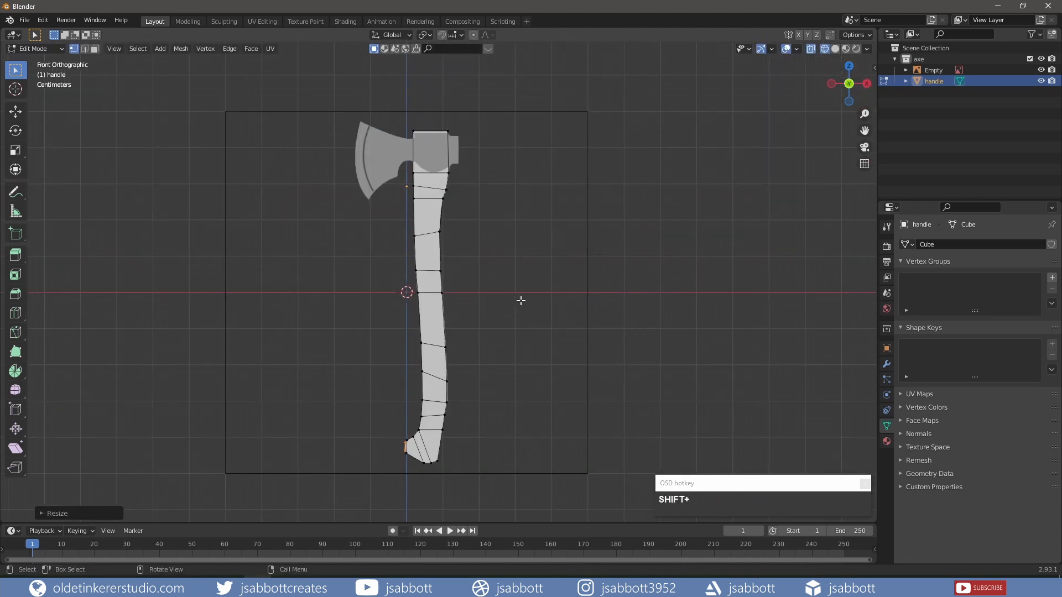
# Hide the reference image and display the handle in Object Mode with solid shading.
pyautogui.click(1041, 70)
pyautogui.press('Tab')
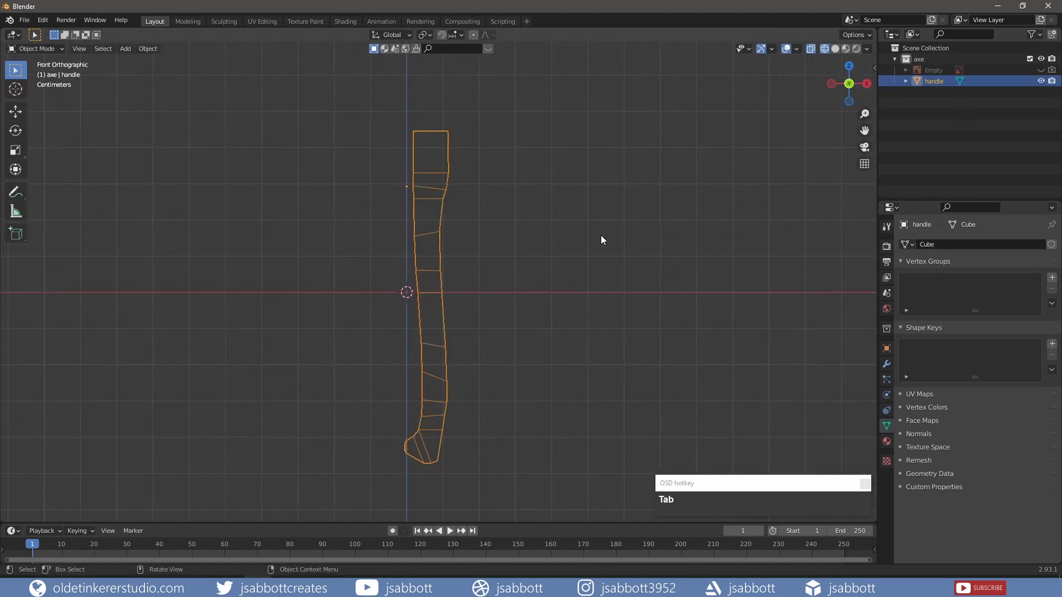
pyautogui.click(835, 49)
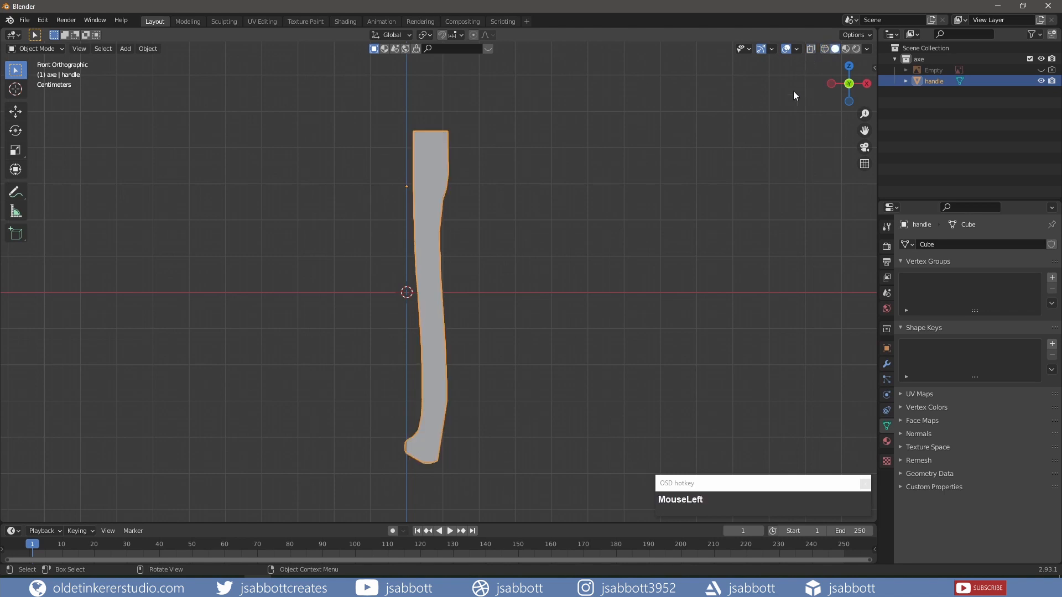
pyautogui.moveTo(526, 288); pyautogui.dragTo(464, 288, button='middle')
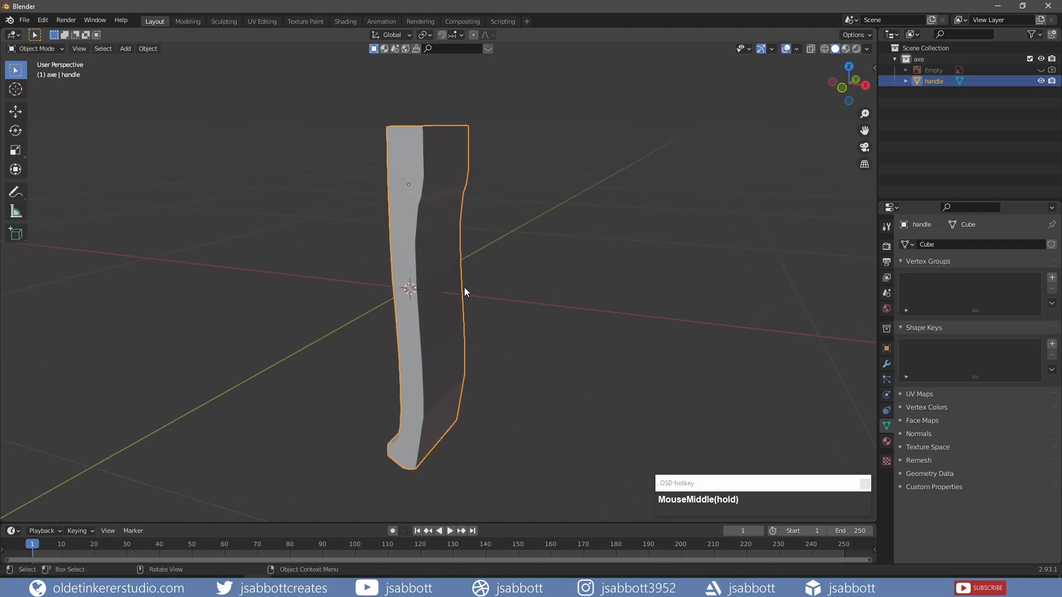
# Scale the handle down along Y in the right view to give it a thin, realistic thickness.
pyautogui.press('KP_3')
pyautogui.press('s')
pyautogui.press('y')
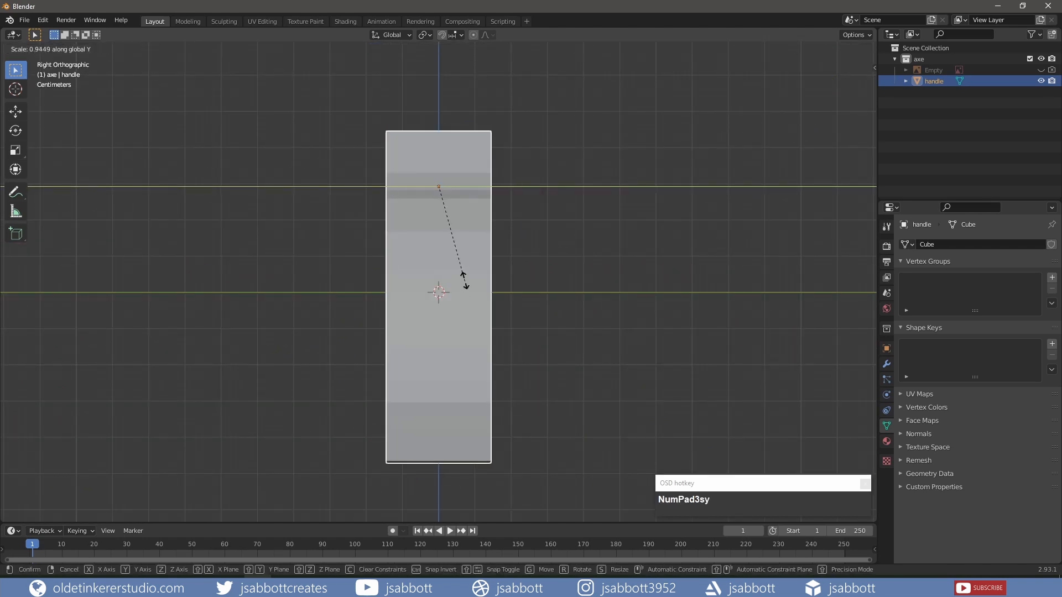
pyautogui.click(442, 203)
pyautogui.moveTo(388, 270); pyautogui.dragTo(875, 364, button='middle')
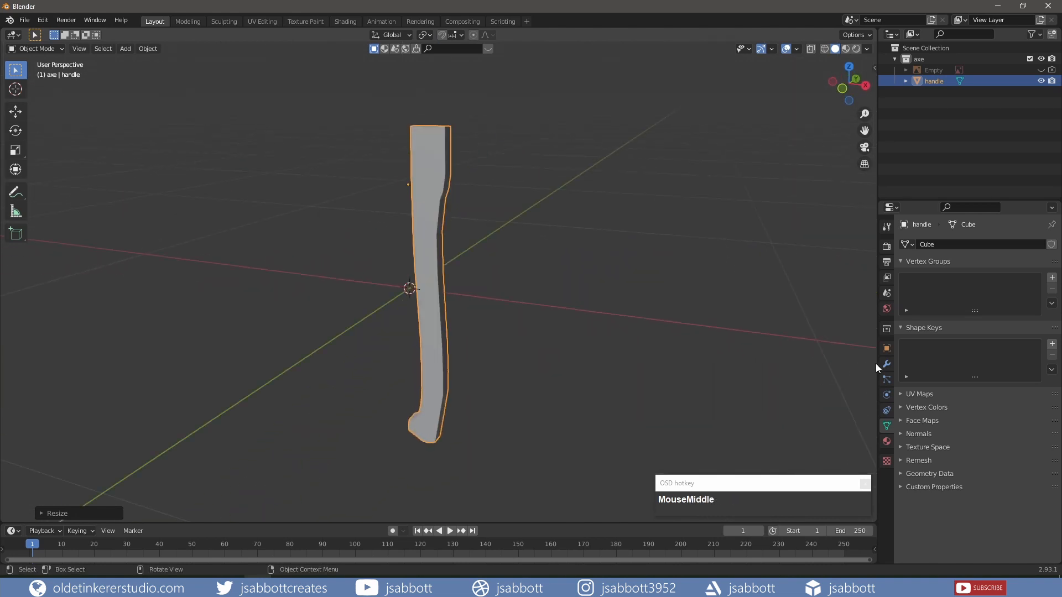
# Add a Bevel modifier with 5 segments to the handle and apply it.
pyautogui.click(887, 363)
pyautogui.click(946, 244)
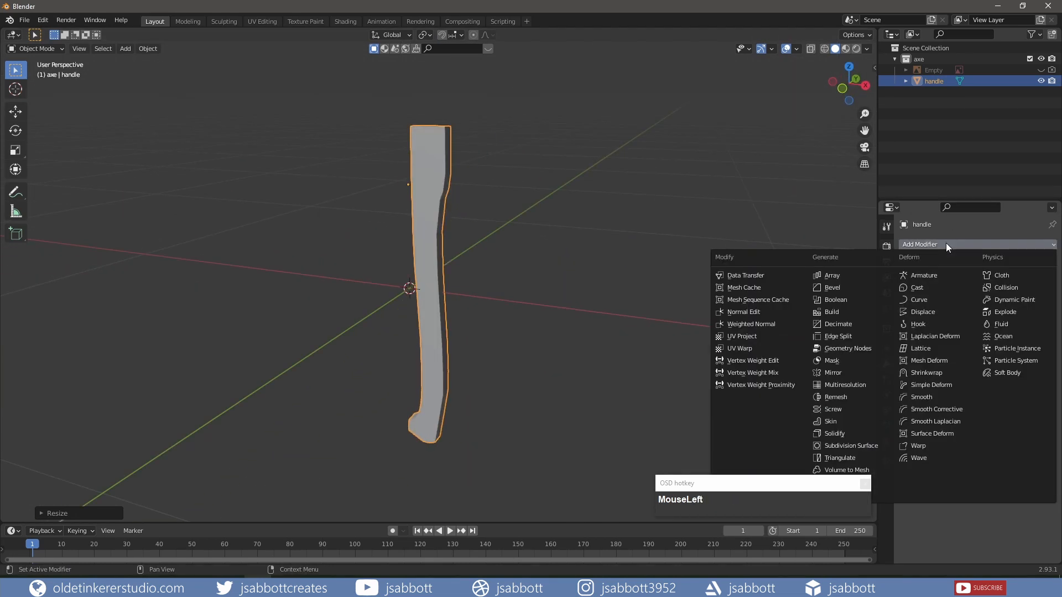
pyautogui.click(859, 288)
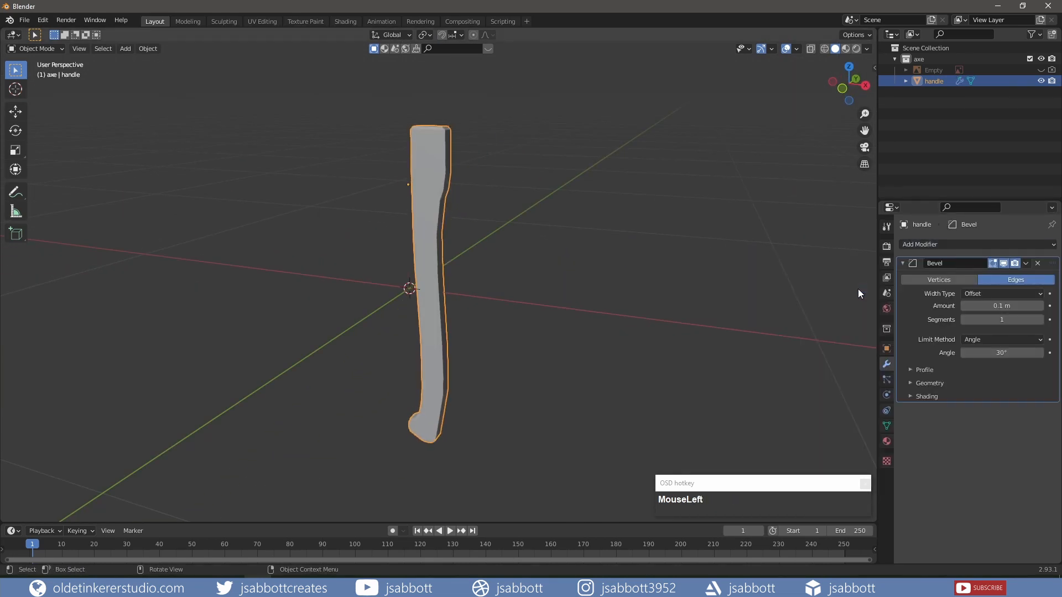
pyautogui.click(1040, 319)
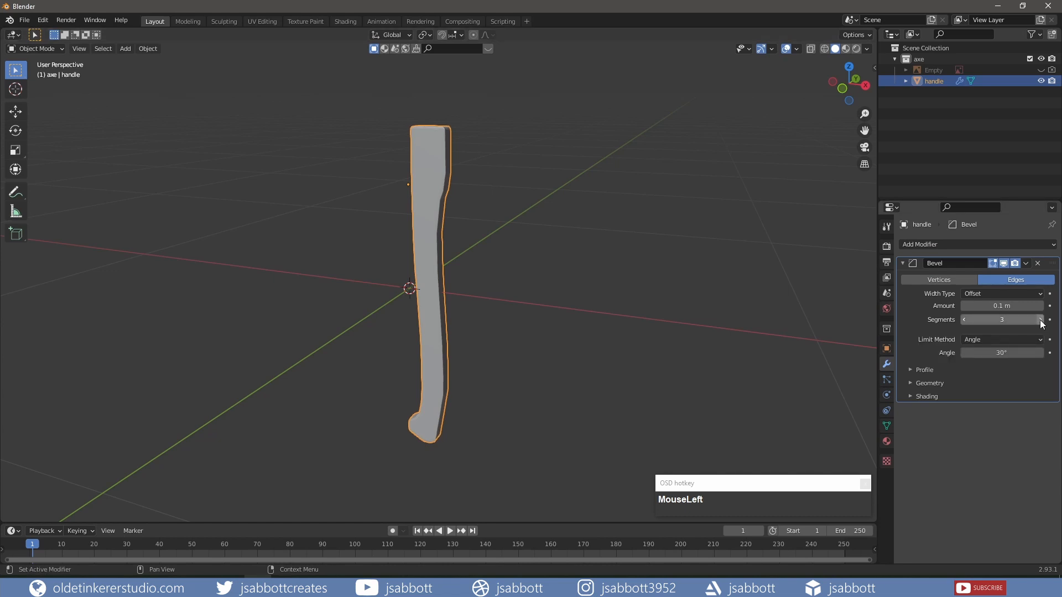
pyautogui.click(1040, 319)
pyautogui.click(1041, 320)
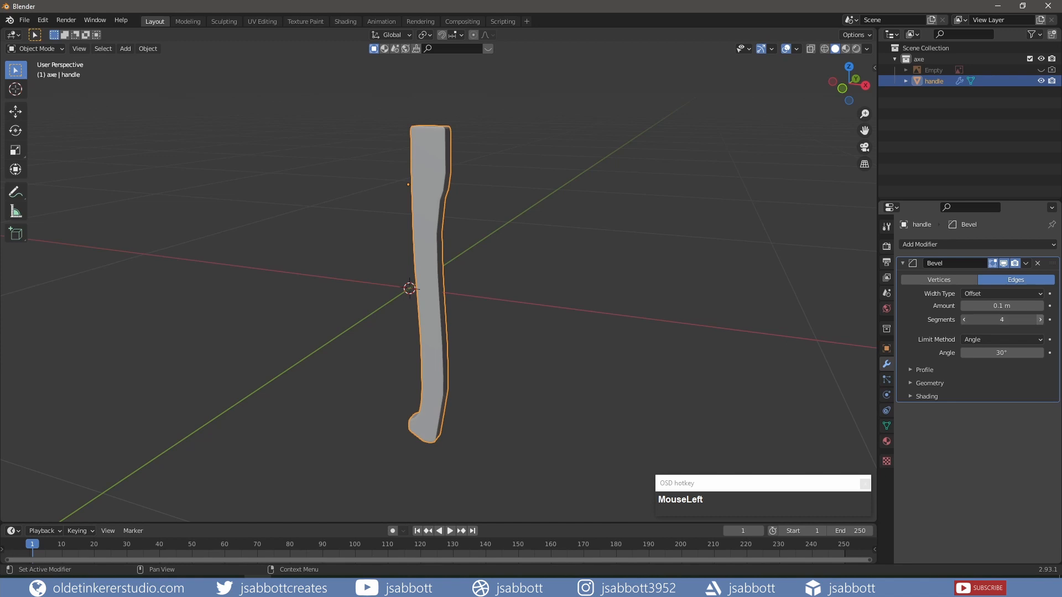
pyautogui.moveTo(479, 295)
pyautogui.mouseDown(button='middle')
pyautogui.moveTo(561, 291)
pyautogui.moveTo(621, 273)
pyautogui.moveTo(462, 291)
pyautogui.mouseUp(button='middle')
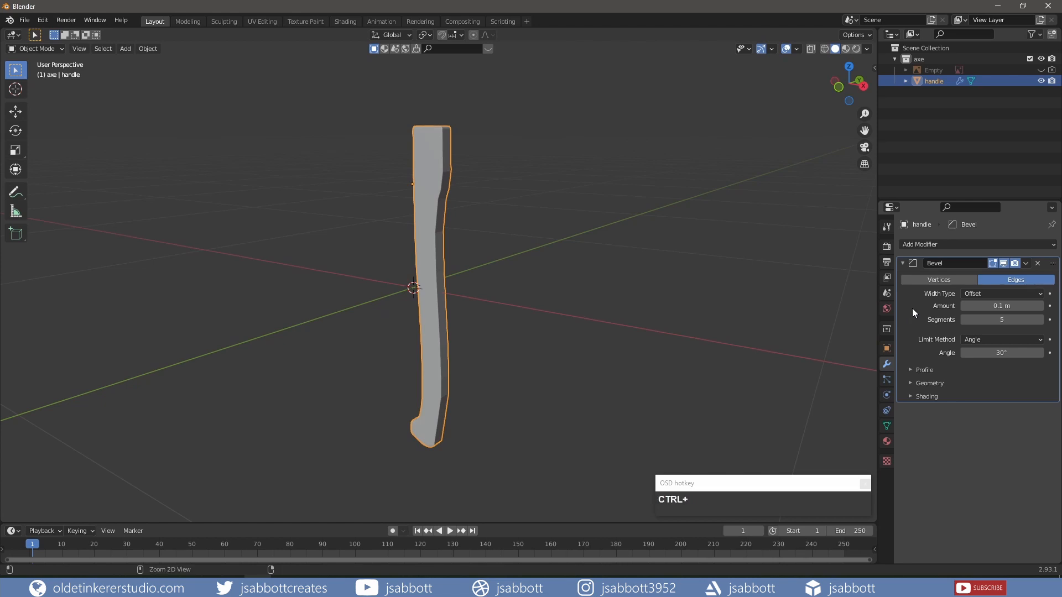
pyautogui.hotkey('ctrl', 'a')
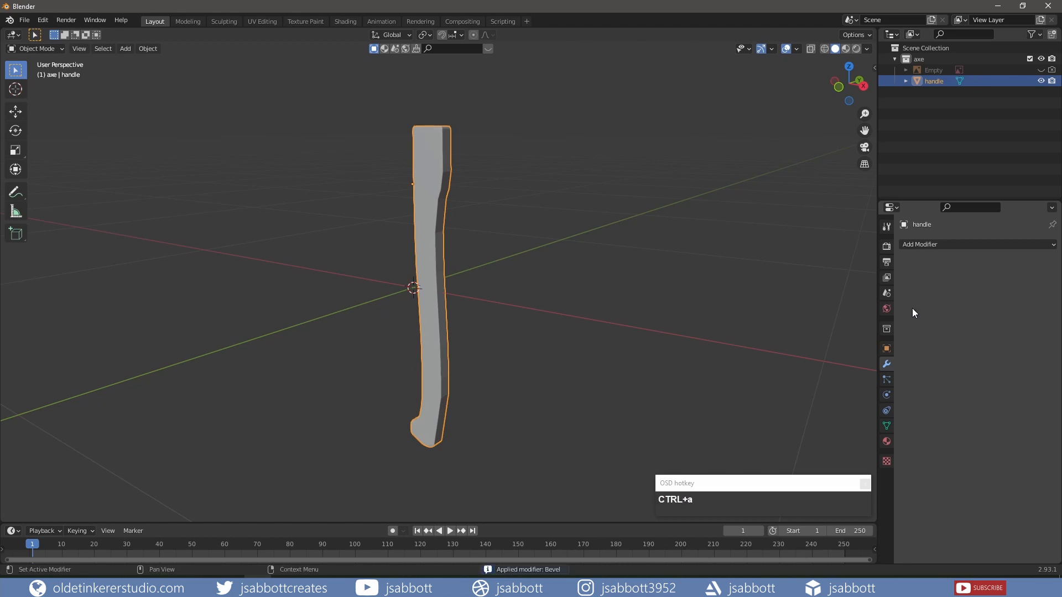
# Shade the handle smooth and enable Auto Smooth in its normals settings.
pyautogui.rightClick(423, 221)
pyautogui.click(423, 222)
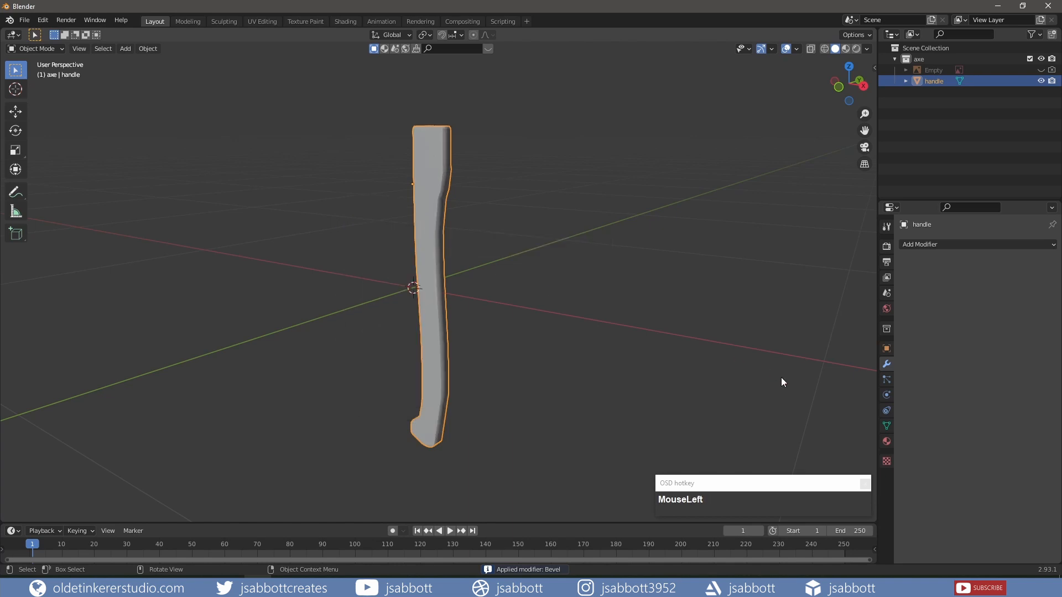
pyautogui.click(886, 425)
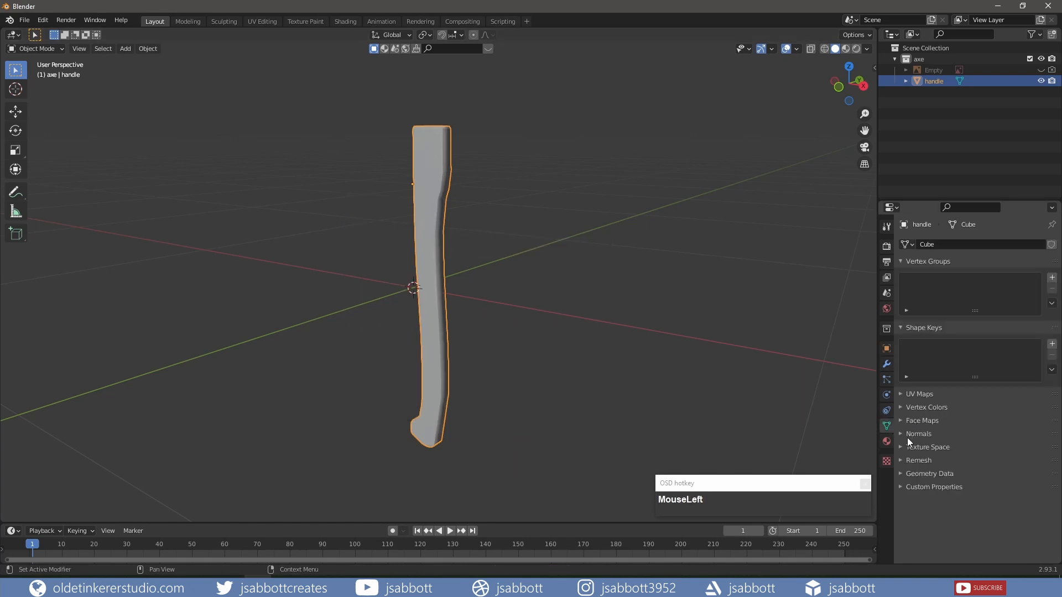
pyautogui.click(901, 433)
pyautogui.click(963, 450)
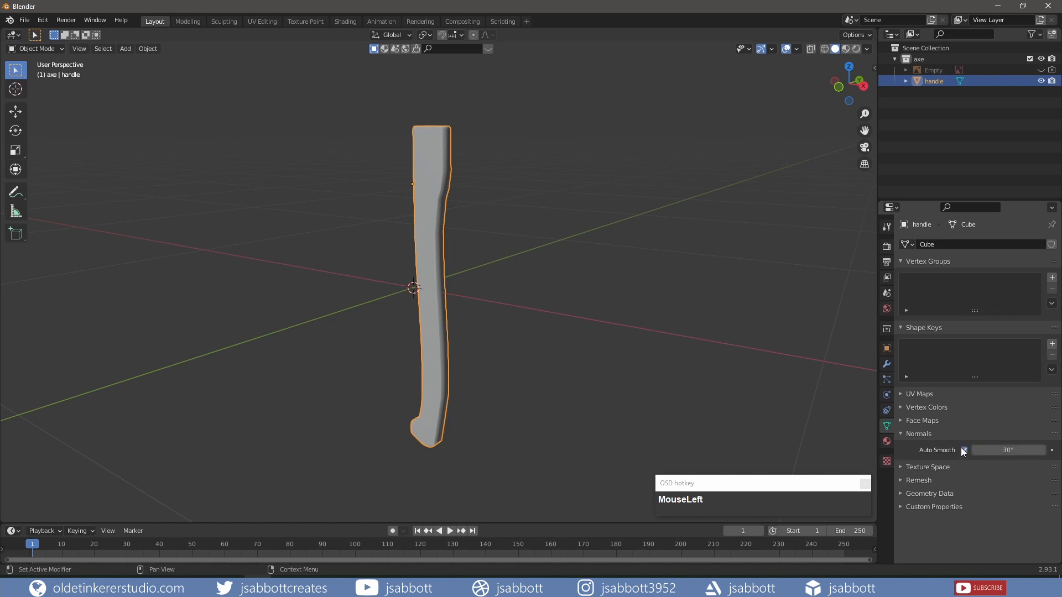
# With the handle hidden and the reference shown in front view, add a cylinder with 12 vertices.
pyautogui.hotkey('shift', 'a')
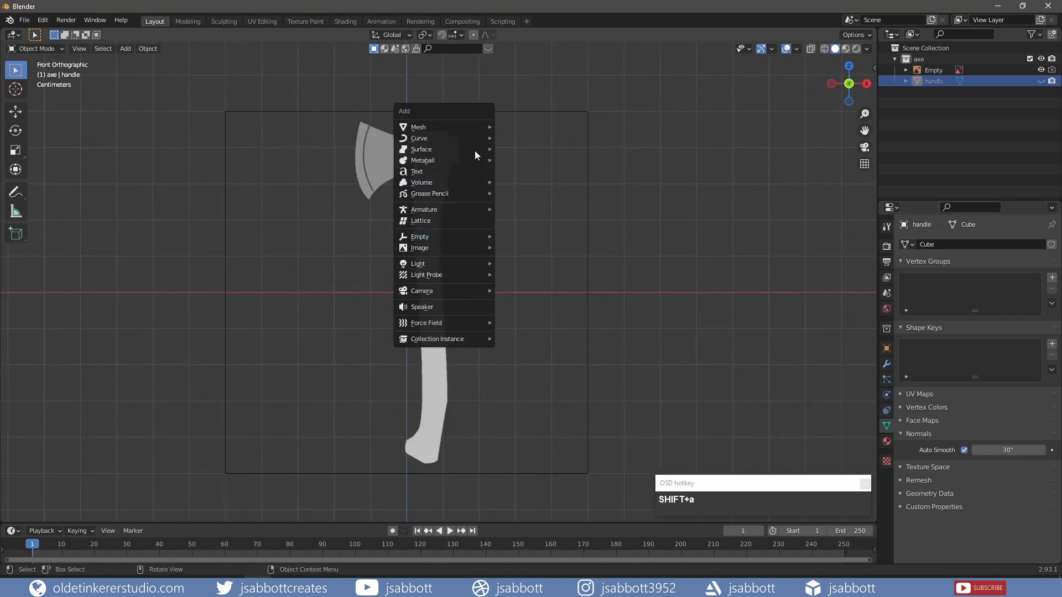
pyautogui.moveTo(474, 127)
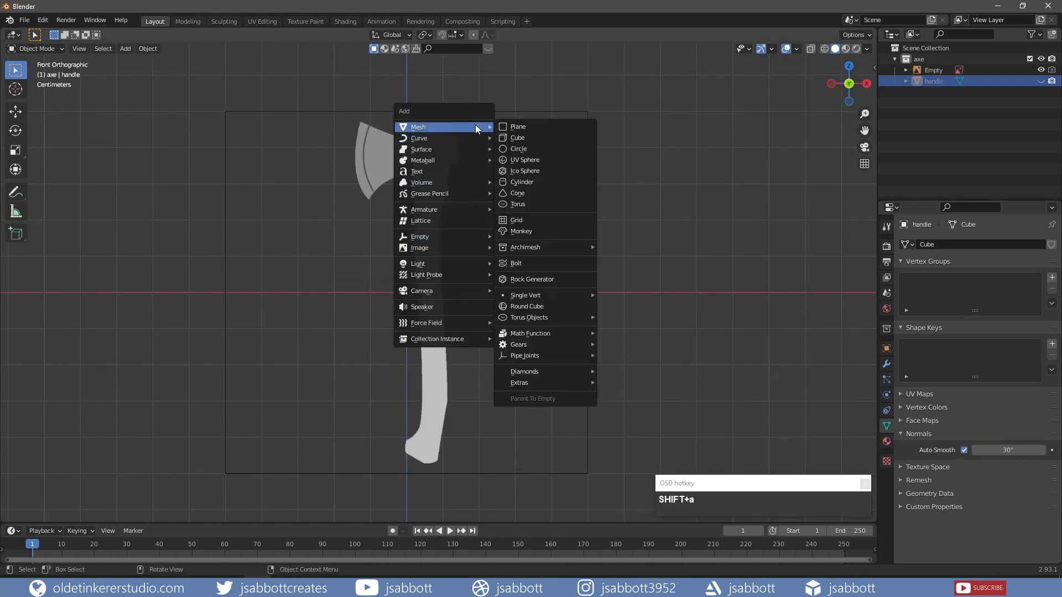
pyautogui.click(520, 183)
pyautogui.click(41, 513)
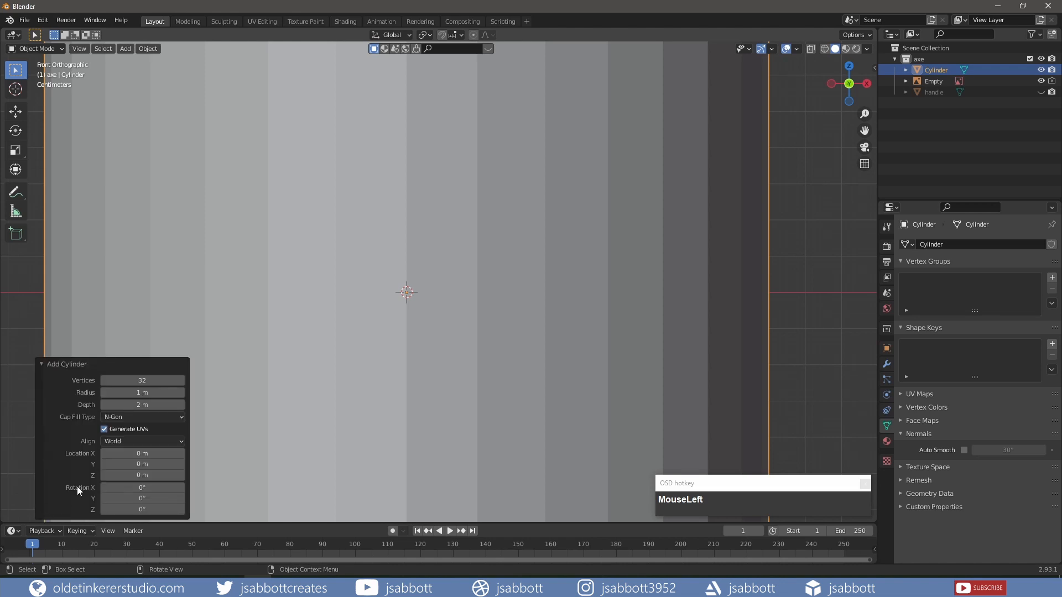
pyautogui.click(138, 380)
pyautogui.write('12')
pyautogui.press('Return')
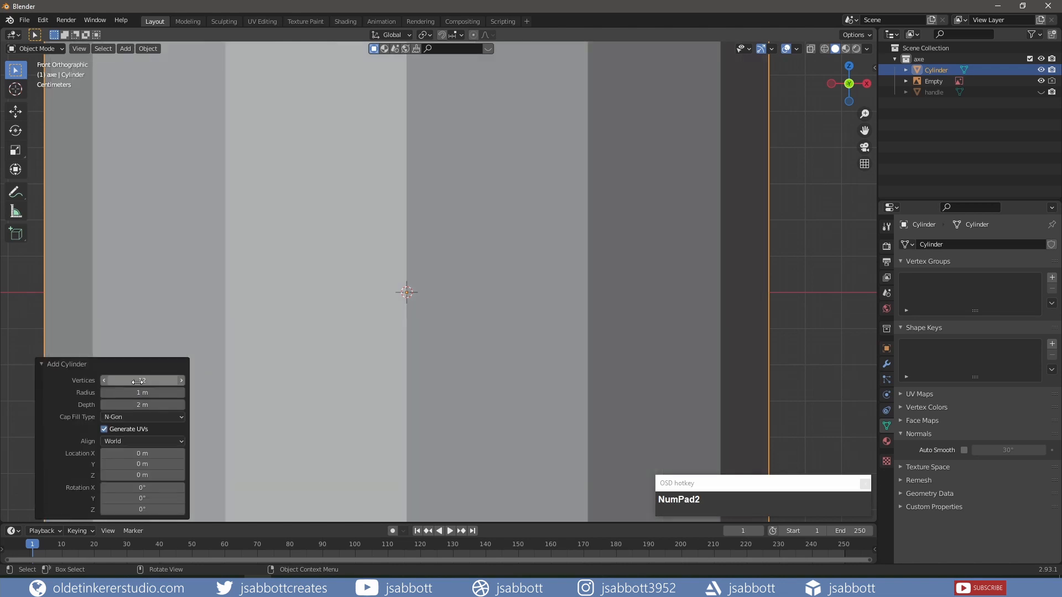
pyautogui.click(44, 363)
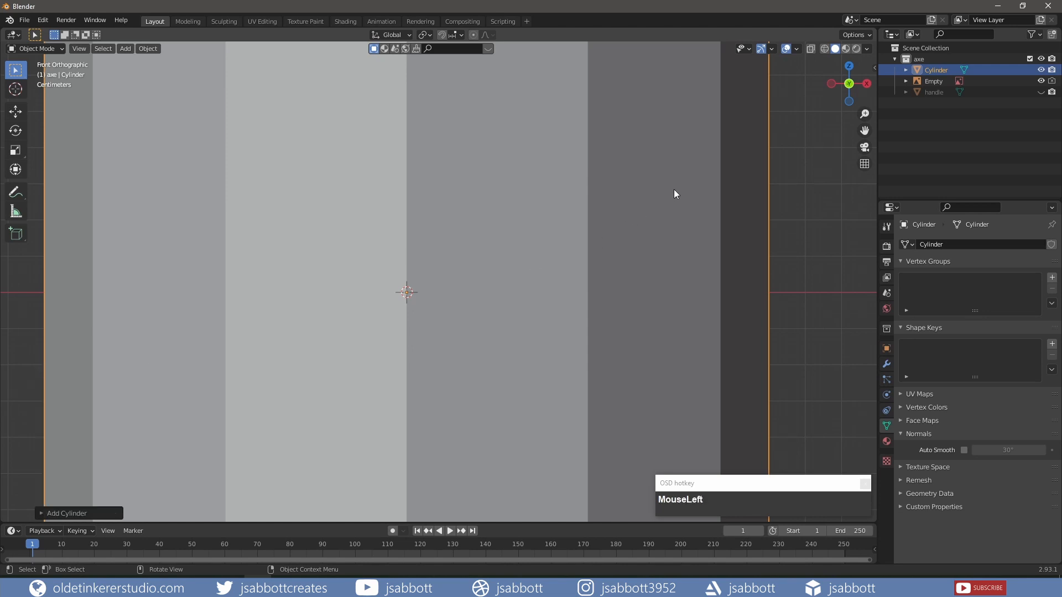
# Scale the cylinder down and rotate it 90° about X so its round cap faces the front view.
pyautogui.press('s')
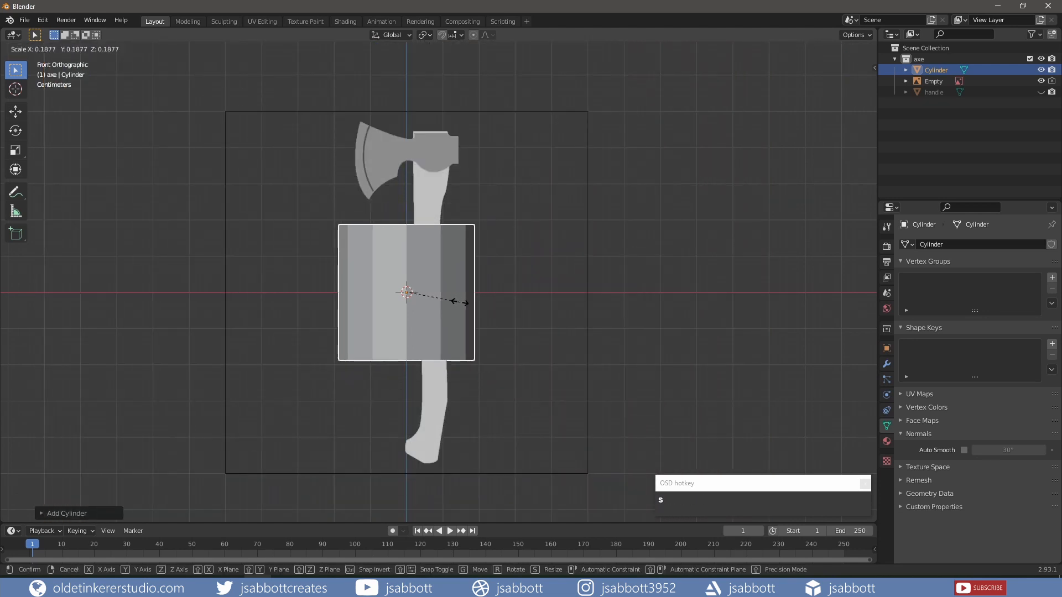
pyautogui.click(459, 302)
pyautogui.press('r')
pyautogui.press('x')
pyautogui.press('9')
pyautogui.press('0')
pyautogui.press('Return')
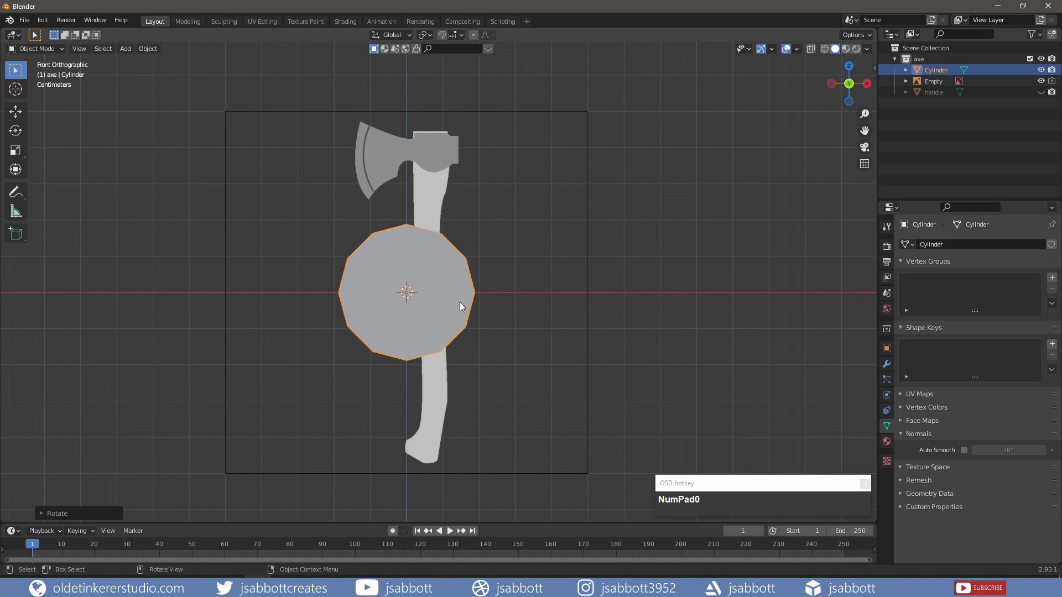
# Move the cylinder onto the axe head's eye with Y locked and scale it down to the head's height.
pyautogui.press('g')
pyautogui.hotkey('shift', 'y')
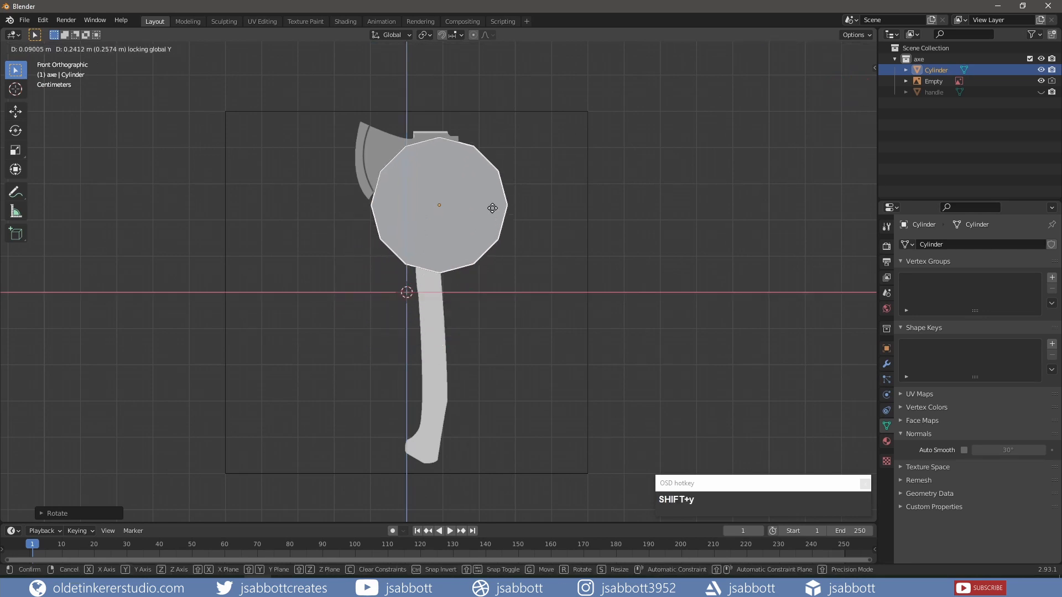
pyautogui.click(489, 158)
pyautogui.press('s')
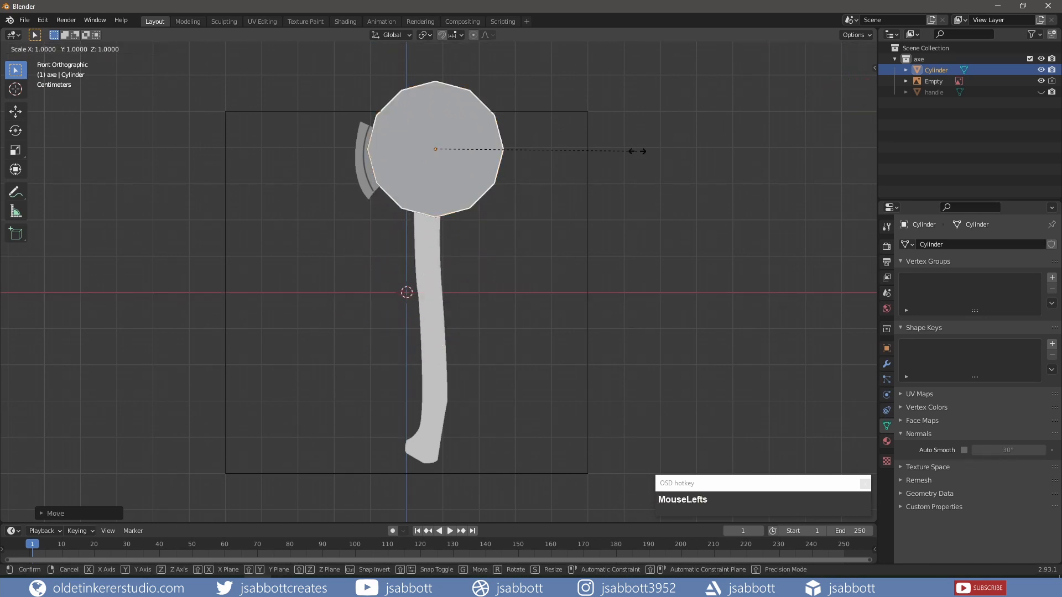
pyautogui.click(495, 162)
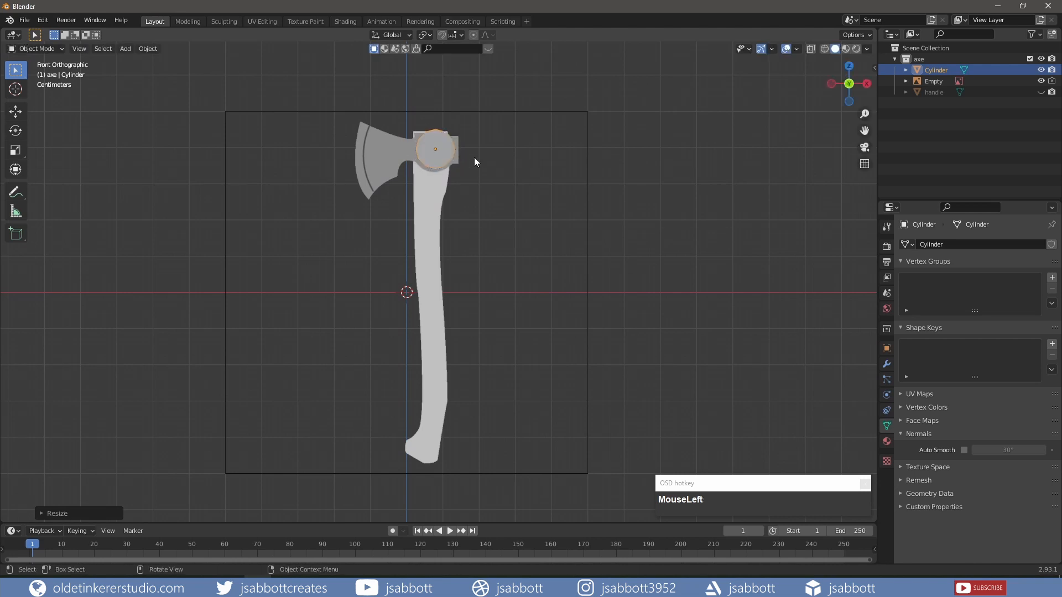
# Fine-position the cylinder with Y locked so its lower arc follows the axe head's rounded underside.
pyautogui.keyDown('shift'); pyautogui.moveTo(473, 157); pyautogui.dragTo(520, 277, button='middle'); pyautogui.keyUp('shift')
pyautogui.scroll(5, 497, 217)
pyautogui.press('g')
pyautogui.hotkey('shift', 'y')
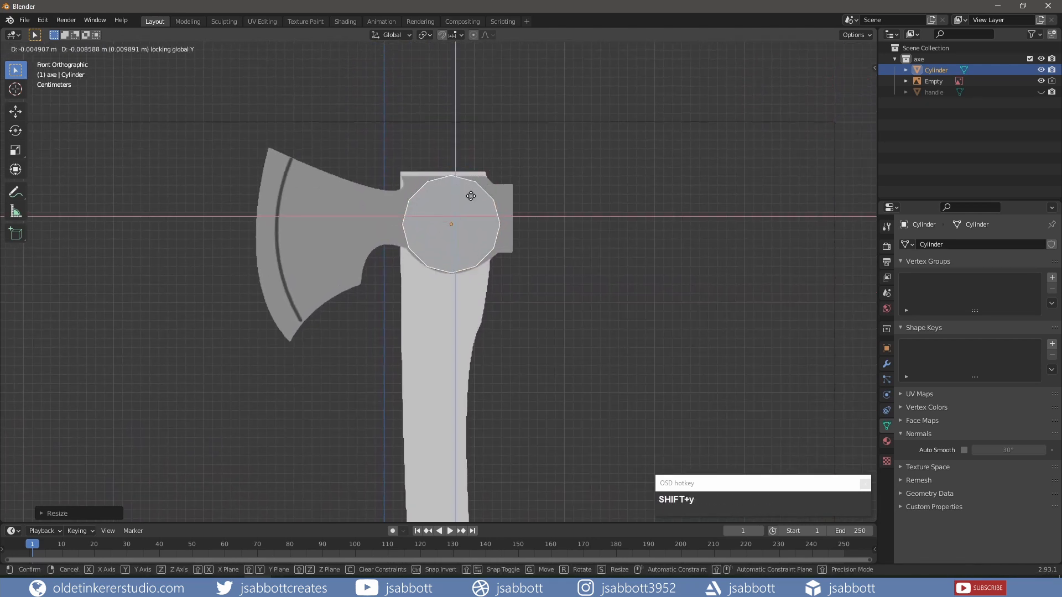
pyautogui.click(471, 196)
# Delete the vertices of the cylinder's upper half in wireframe Edit Mode.
pyautogui.press('Tab')
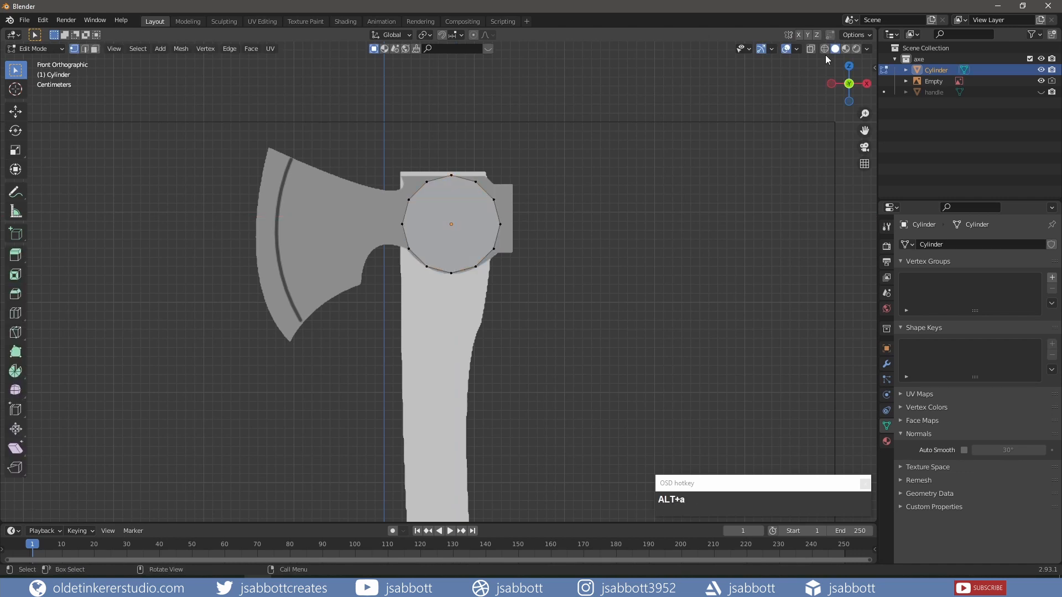
pyautogui.click(586, 231)
pyautogui.moveTo(364, 168); pyautogui.dragTo(532, 213)
pyautogui.press('x')
pyautogui.click(535, 234)
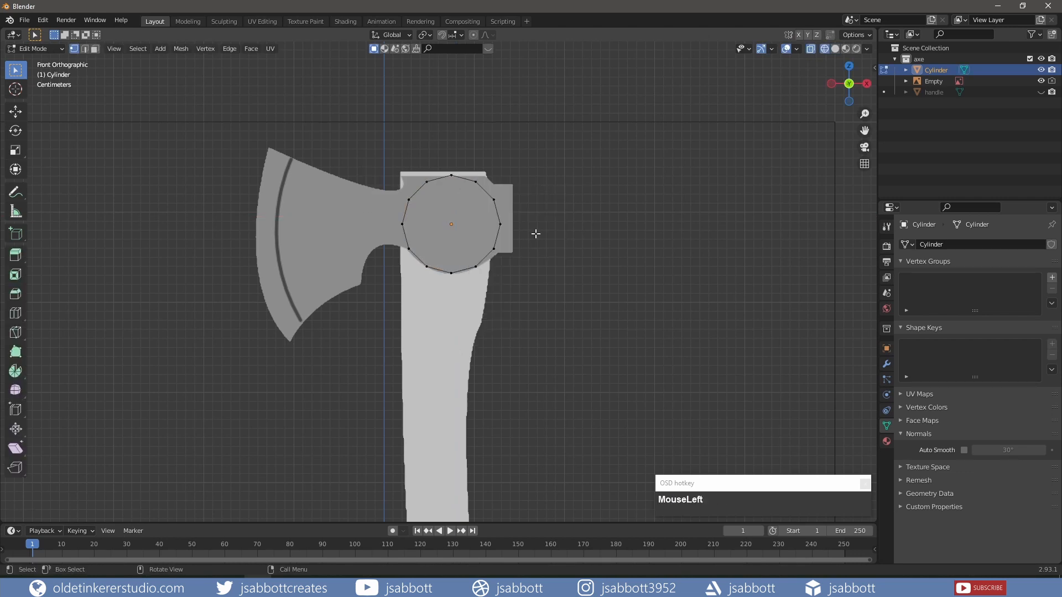
pyautogui.press('x')
pyautogui.click(526, 158)
# Extrude the remaining upper vertices to the head's top edge and move the back-side top vertices inward along X.
pyautogui.press('e')
pyautogui.click(570, 170)
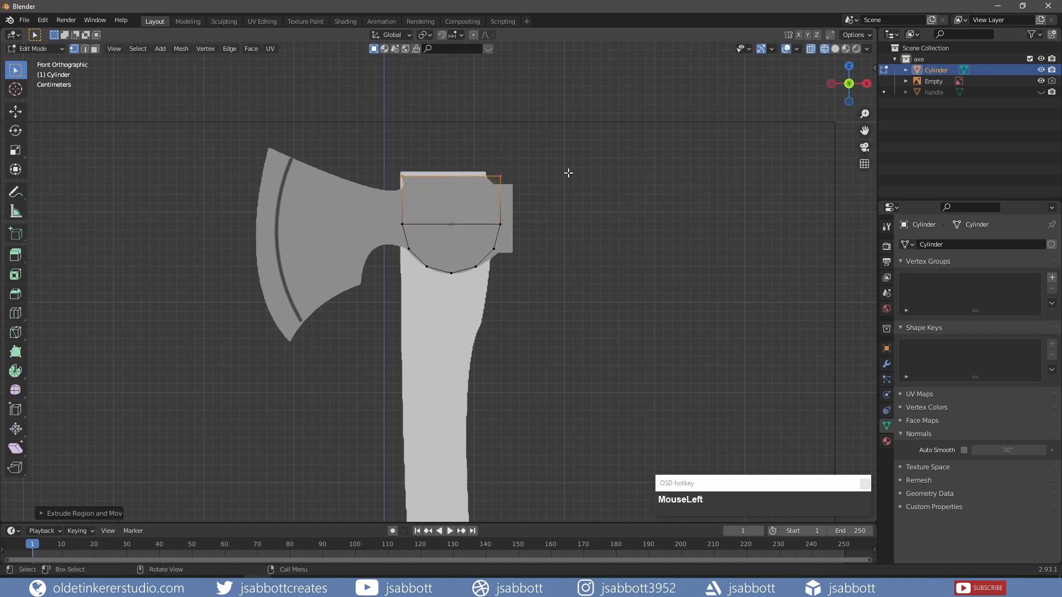
pyautogui.press('g')
pyautogui.press('x')
pyautogui.click(582, 197)
# Extrude the head's back side along X to the poll's end and move its lower vertices onto the outline.
pyautogui.moveTo(479, 162); pyautogui.dragTo(518, 235)
pyautogui.press('e')
pyautogui.press('x')
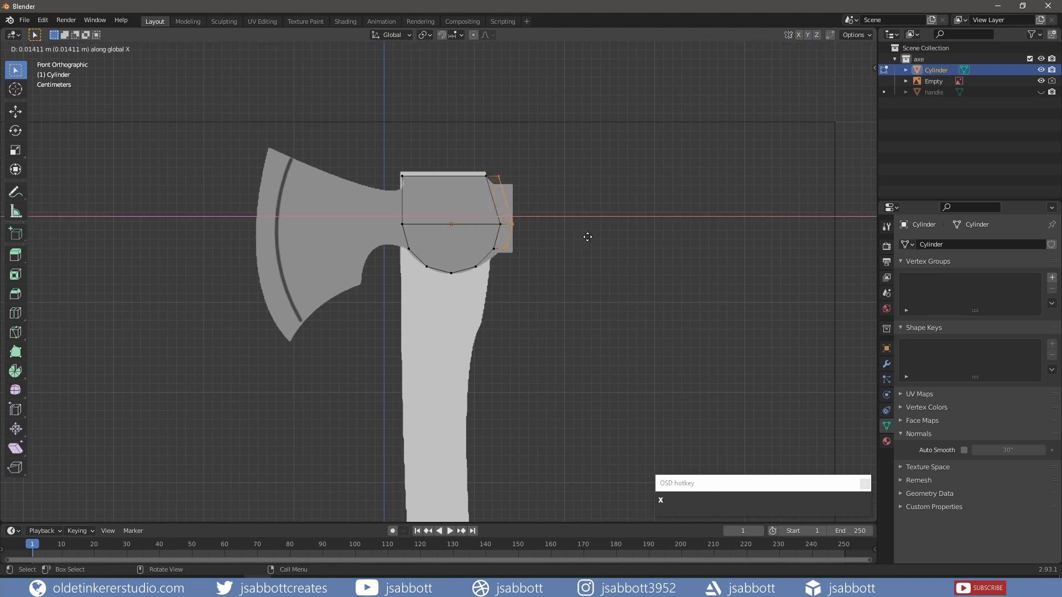
pyautogui.click(586, 237)
pyautogui.press('g')
pyautogui.hotkey('shift', 'y')
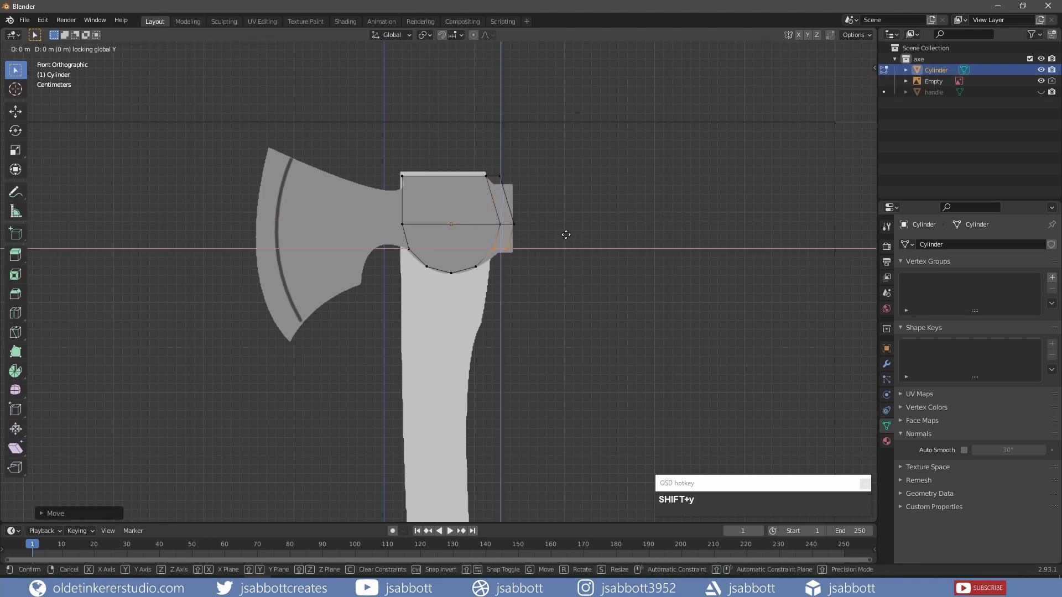
pyautogui.click(570, 237)
# Move the poll's upper end vertices onto the outline with Y locked and adjust the inner vertices along X.
pyautogui.press('g')
pyautogui.moveTo(494, 170); pyautogui.dragTo(508, 232)
pyautogui.hotkey('shift', 'y')
pyautogui.click(574, 174)
pyautogui.press('g')
pyautogui.press('x')
pyautogui.click(557, 224)
# Cut an edge loop through the poll and move its upper vertices onto the outline's notch with Y locked.
pyautogui.hotkey('ctrl', 'r')
pyautogui.click(506, 251)
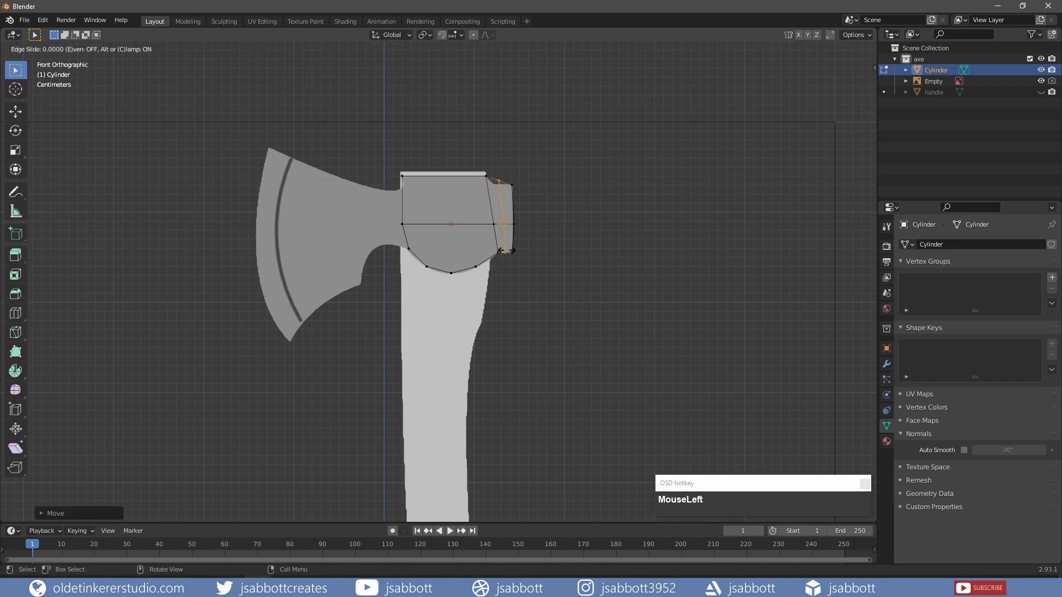
pyautogui.click(506, 251)
pyautogui.moveTo(493, 170); pyautogui.dragTo(506, 190)
pyautogui.press('g')
pyautogui.hotkey('shift', 'y')
pyautogui.click(580, 182)
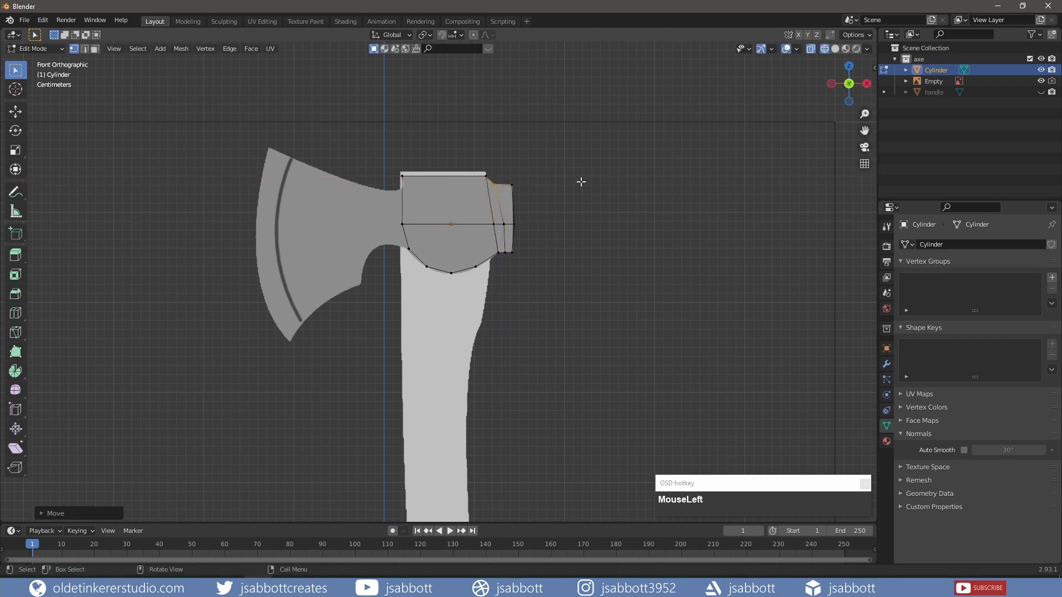
# Move the lower blade-side vertices of the eye section onto the head's outline with Y locked.
pyautogui.click(408, 249)
pyautogui.press('g')
pyautogui.hotkey('shift', 'y')
pyautogui.click(419, 241)
# Extrude the eye section's blade-side vertices about 0.048 m along X toward the blade.
pyautogui.moveTo(393, 168); pyautogui.dragTo(413, 254)
pyautogui.press('g')
pyautogui.press('x')
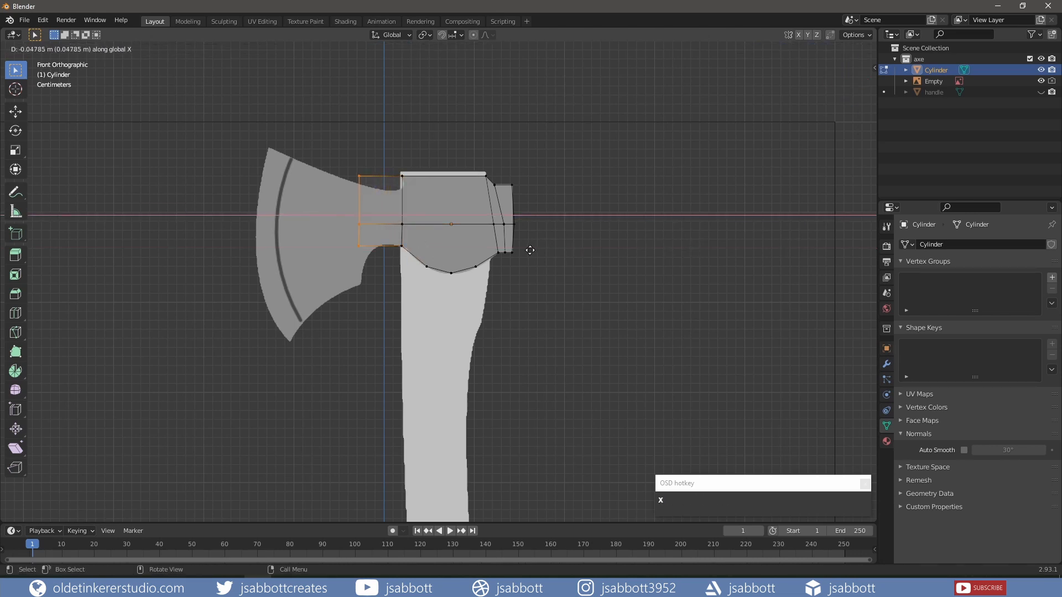
pyautogui.click(530, 250)
# Move the lower and upper vertices of the new neck end onto the head's outline with Y locked.
pyautogui.click(360, 245)
pyautogui.press('g')
pyautogui.hotkey('shift', 'y')
pyautogui.click(375, 295)
pyautogui.moveTo(349, 193); pyautogui.dragTo(377, 140)
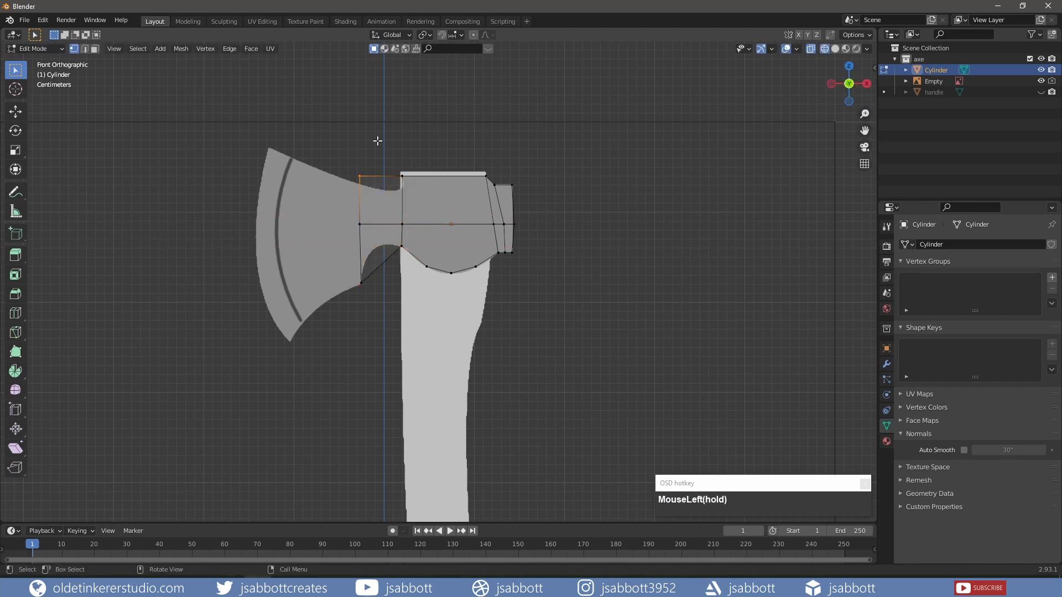
pyautogui.press('g')
pyautogui.hotkey('shift', 'y')
pyautogui.click(377, 148)
# Cut two edge loops through the neck and move their upper vertices onto the outline with Y locked.
pyautogui.hotkey('ctrl', 'r')
pyautogui.scroll(1, 383, 264)
pyautogui.click(383, 264)
pyautogui.press('g')
pyautogui.hotkey('shift', 'y')
pyautogui.click(401, 152)
pyautogui.moveTo(366, 192); pyautogui.dragTo(389, 142)
pyautogui.press('g')
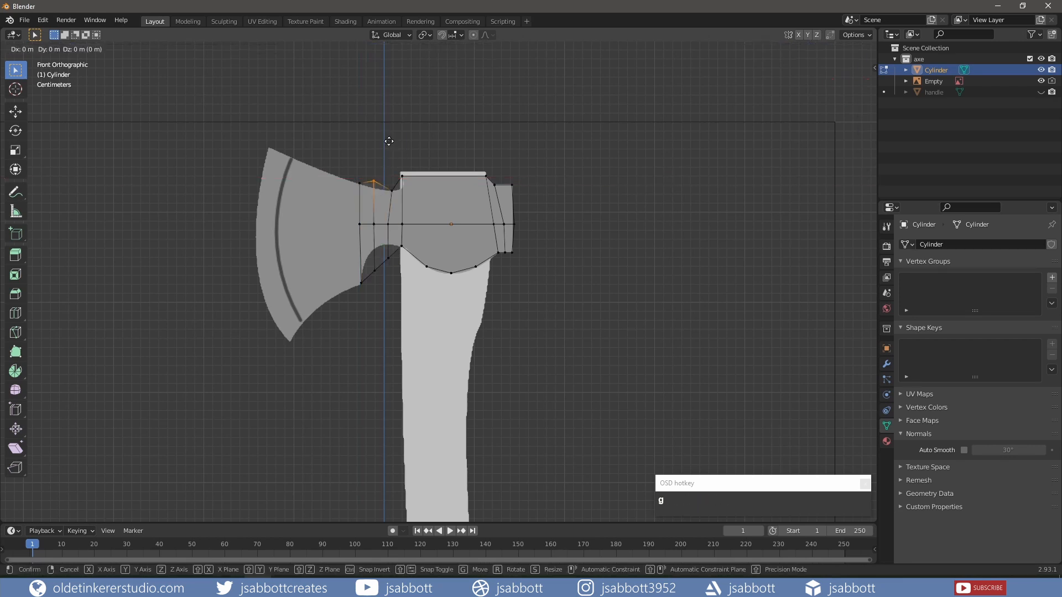
pyautogui.hotkey('shift', 'y')
pyautogui.click(391, 150)
pyautogui.hotkey('ctrl', 'r')
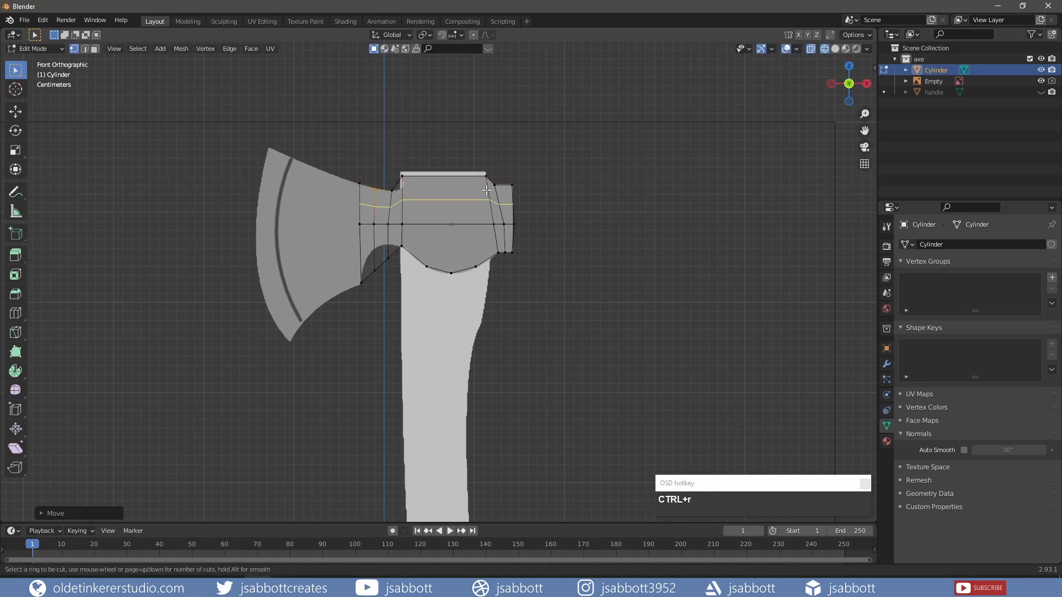
pyautogui.click(486, 176)
pyautogui.hotkey('ctrl', 'z')
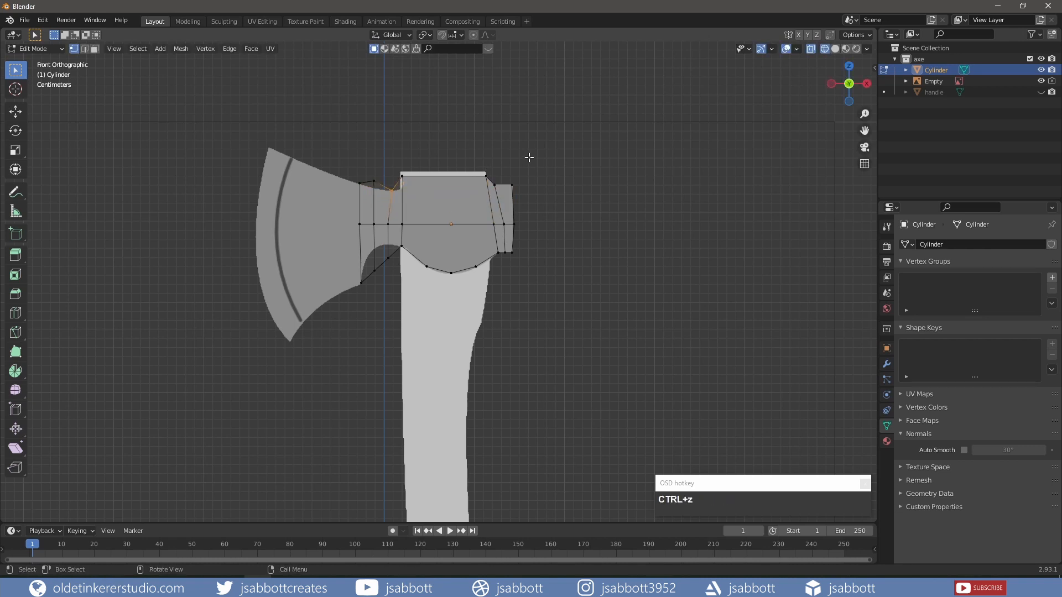
pyautogui.click(43, 20)
pyautogui.click(48, 44)
pyautogui.click(43, 19)
pyautogui.click(49, 43)
pyautogui.moveTo(368, 156); pyautogui.dragTo(423, 201, button='middle')
pyautogui.hotkey('ctrl', 'r')
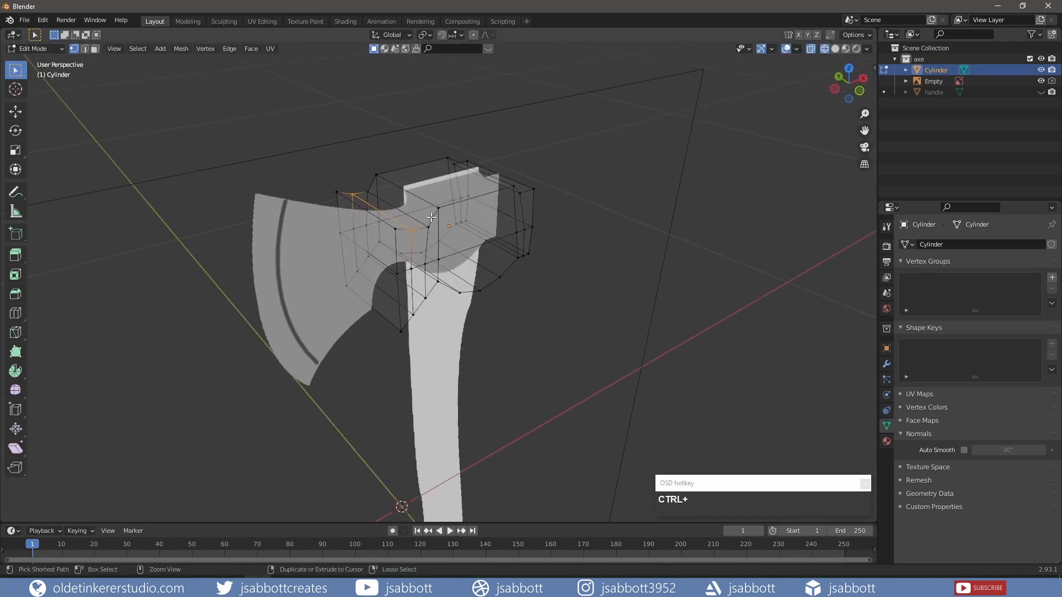
pyautogui.doubleClick(433, 214)
pyautogui.press('KP_1')
pyautogui.press('g')
pyautogui.hotkey('shift', 'y')
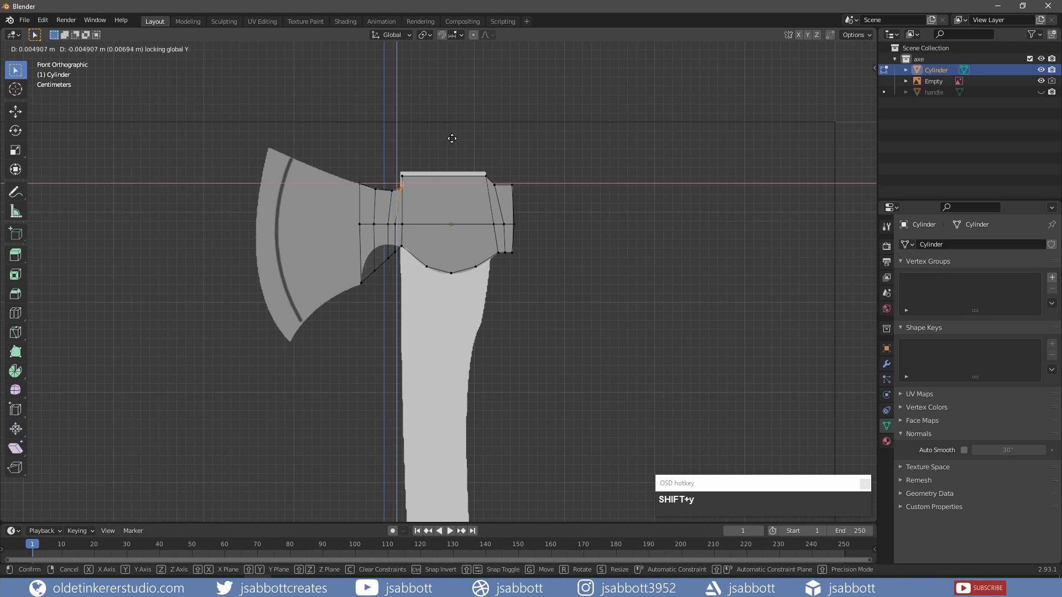
pyautogui.hotkey('ctrl', 'z')
# Subdivide the upper vertical edges on the eye's blade side and raise the new vertices along Z to the notch.
pyautogui.press('2')
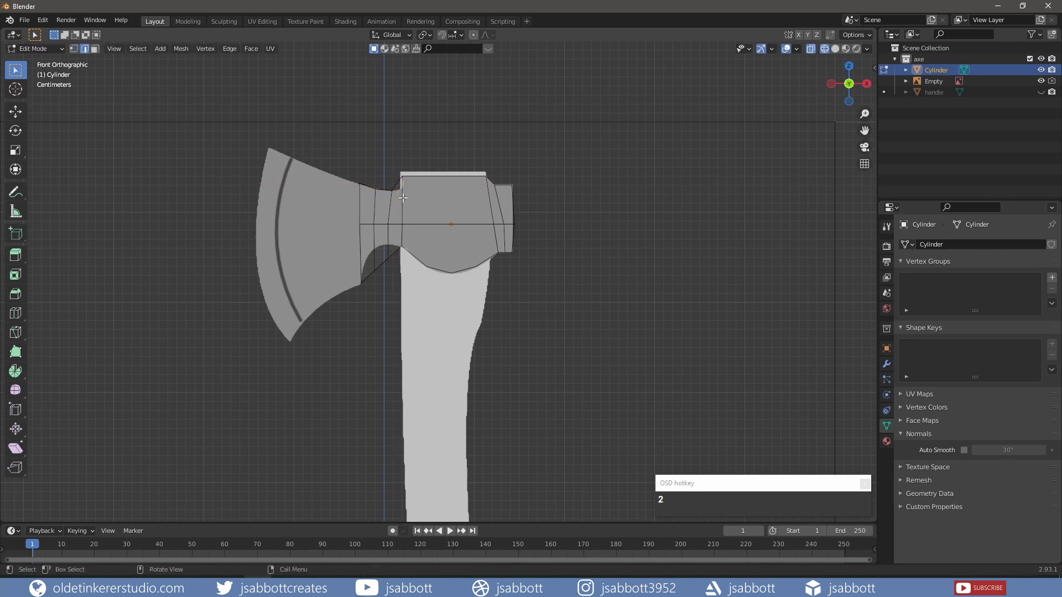
pyautogui.press('1')
pyautogui.press('g')
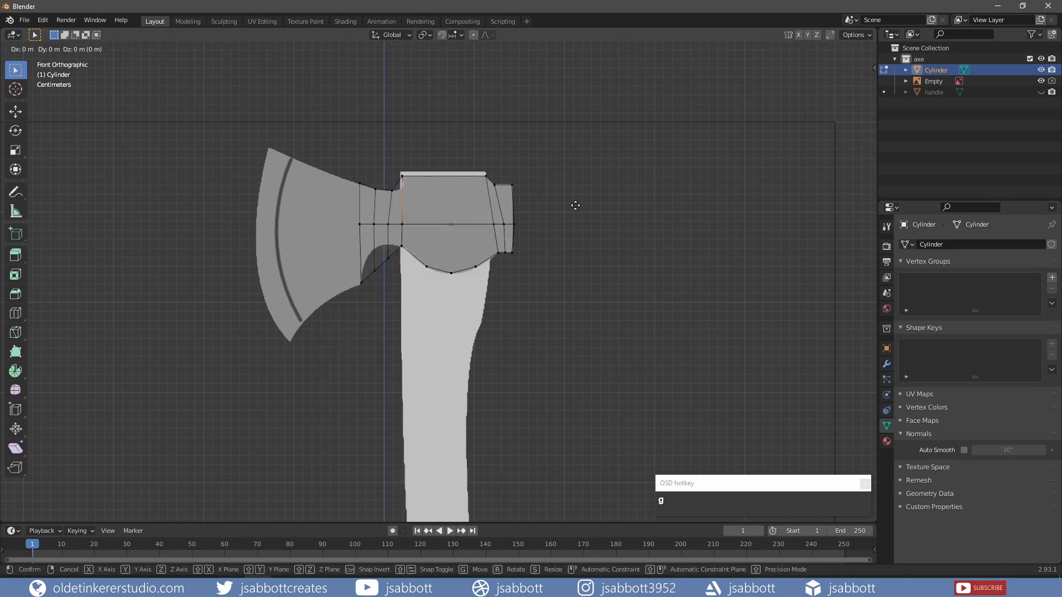
pyautogui.press('z')
pyautogui.click(568, 193)
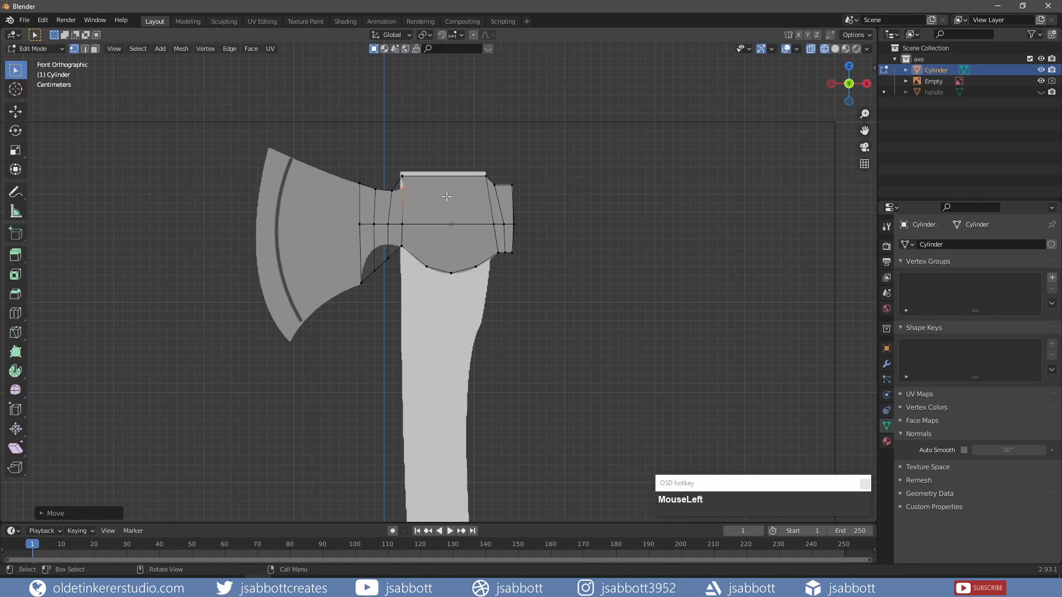
# Subdivide the slanted upper edges between neck and eye and move the new vertices into the notch with Y locked.
pyautogui.press('2')
pyautogui.click(396, 181)
pyautogui.rightClick(397, 180)
pyautogui.click(397, 181)
pyautogui.press('1')
pyautogui.click(397, 183)
pyautogui.press('g')
pyautogui.hotkey('shift', 'y')
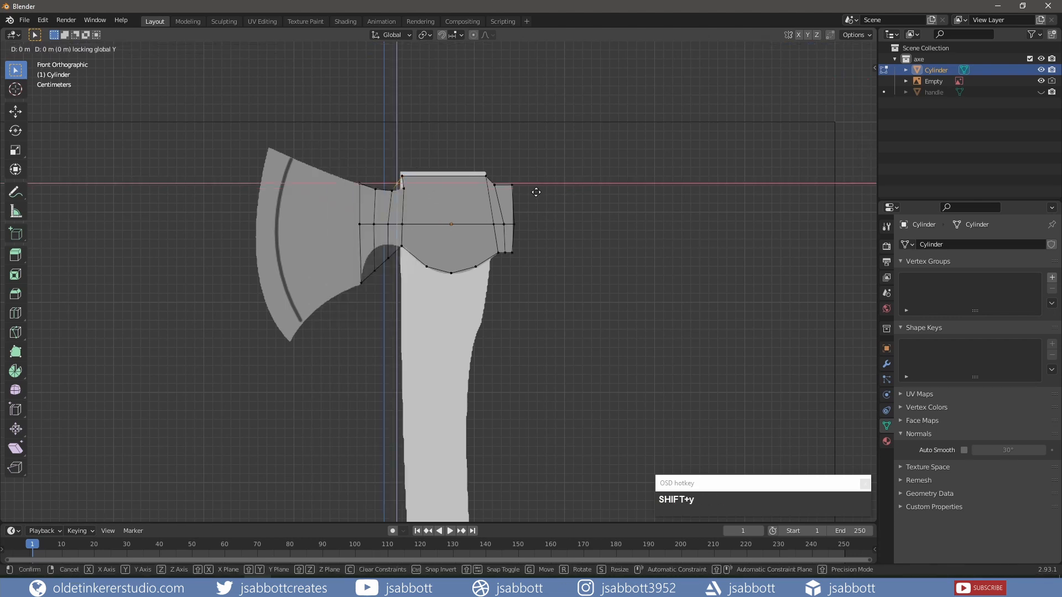
pyautogui.click(541, 197)
# Move the lower vertices of both neck loops onto the curved underside outline with Y locked.
pyautogui.click(389, 257)
pyautogui.press('g')
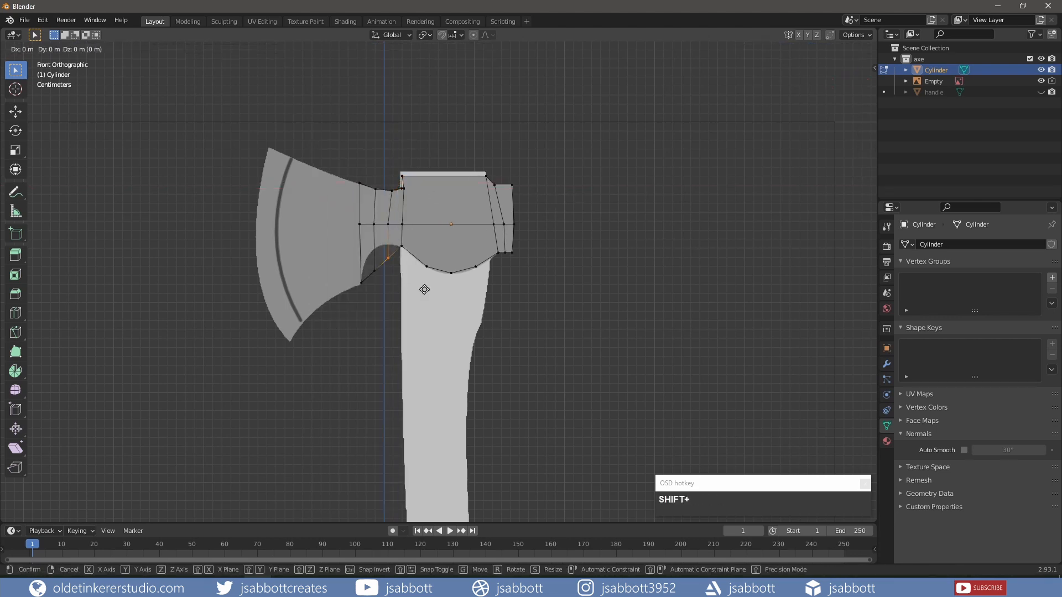
pyautogui.hotkey('shift', 'y')
pyautogui.click(423, 274)
pyautogui.click(373, 267)
pyautogui.press('g')
pyautogui.hotkey('shift', 'y')
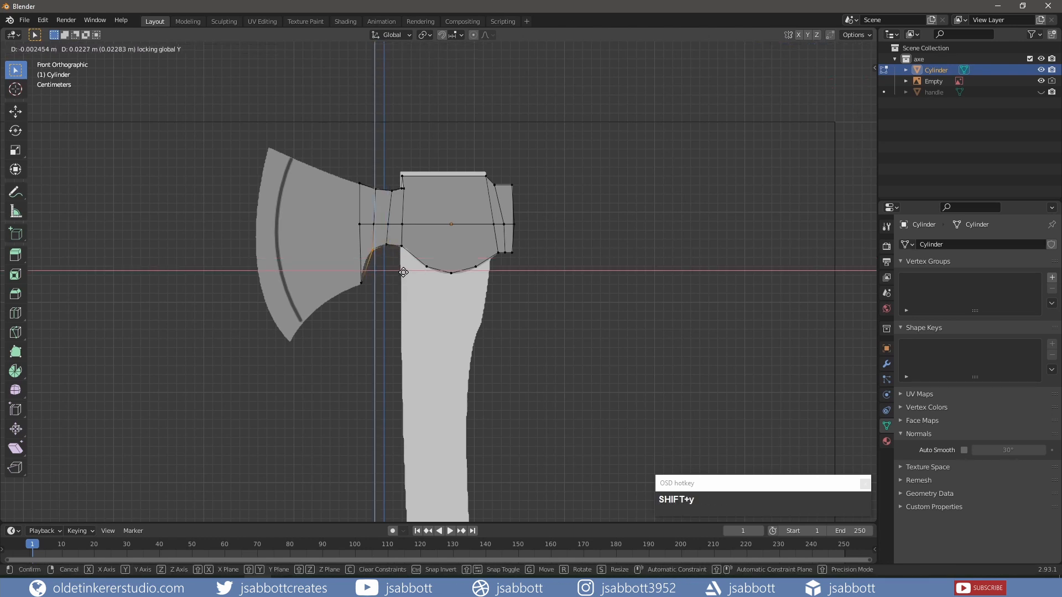
pyautogui.click(403, 272)
# Subdivide the lower neck edges beside the blade's inner corner and move the new vertices onto the curve with Y locked.
pyautogui.press('2')
pyautogui.click(371, 266)
pyautogui.rightClick(371, 266)
pyautogui.click(356, 242)
pyautogui.press('1')
pyautogui.click(370, 269)
pyautogui.press('g')
pyautogui.hotkey('shift', 'y')
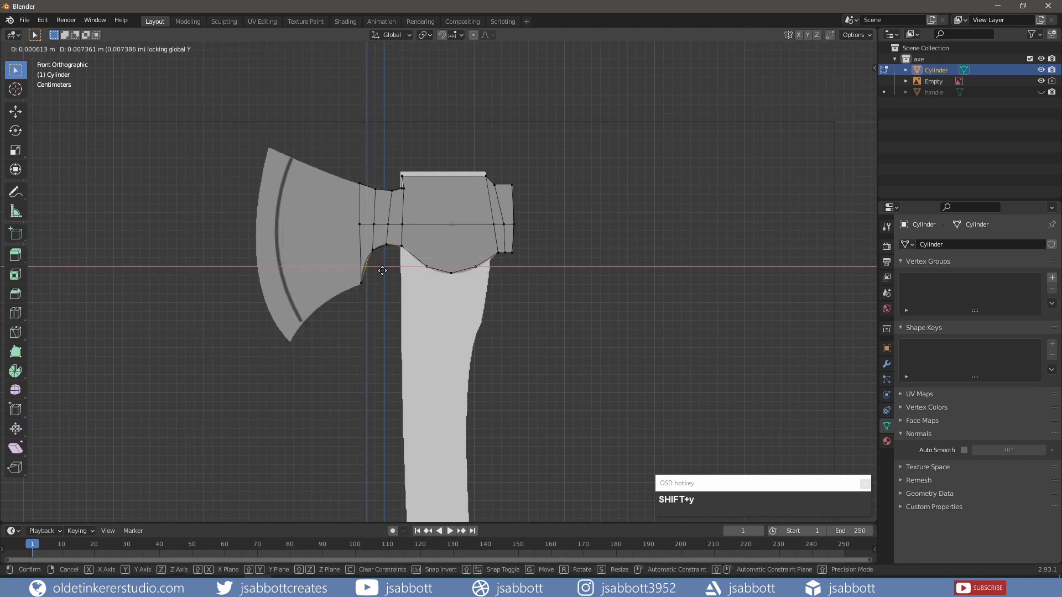
pyautogui.click(382, 270)
# Extrude the neck's end vertices along X to the blade's curved groove line.
pyautogui.moveTo(352, 172); pyautogui.dragTo(369, 291)
pyautogui.press('e')
pyautogui.press('x')
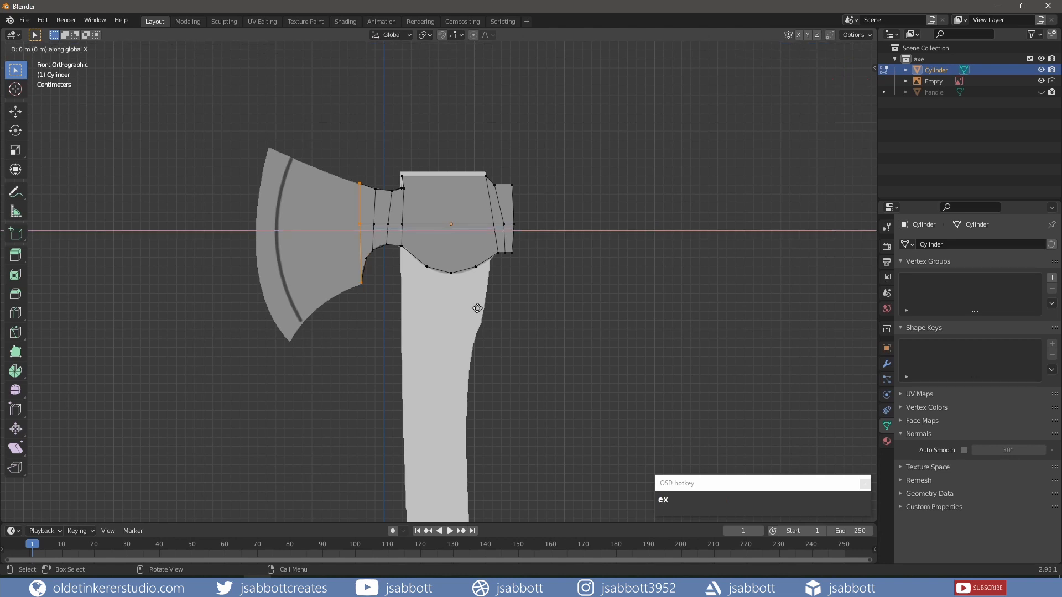
pyautogui.click(403, 307)
# Move the upper, lower and middle vertices of the extruded blade end onto the groove line with Y locked.
pyautogui.moveTo(270, 198); pyautogui.dragTo(332, 154)
pyautogui.press('g')
pyautogui.hotkey('shift', 'y')
pyautogui.click(367, 109)
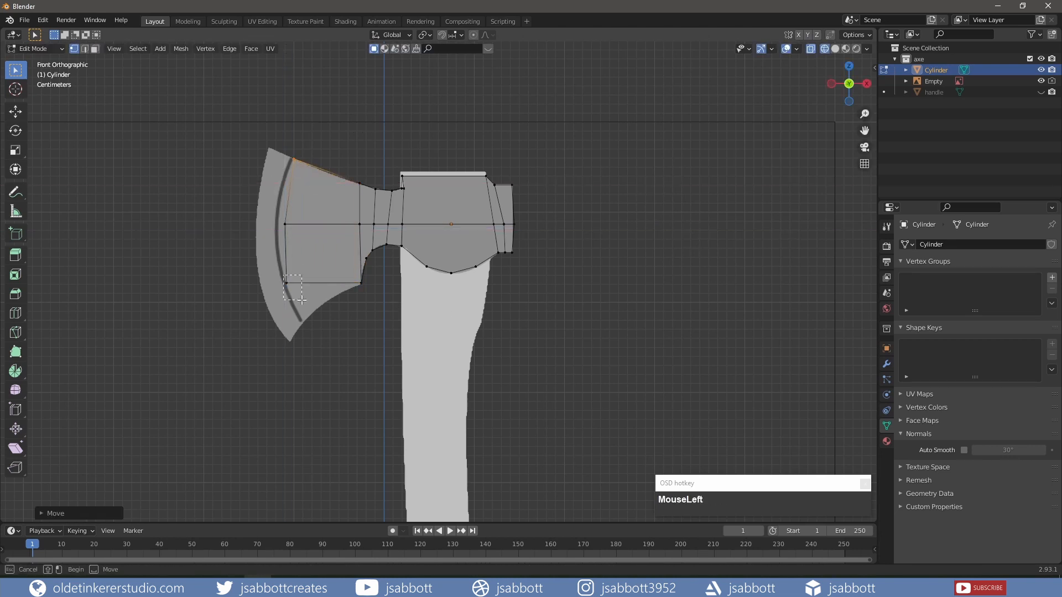
pyautogui.moveTo(267, 265); pyautogui.dragTo(329, 311)
pyautogui.press('g')
pyautogui.hotkey('shift', 'y')
pyautogui.click(403, 386)
pyautogui.moveTo(264, 246); pyautogui.dragTo(316, 203)
pyautogui.press('g')
pyautogui.hotkey('shift', 'y')
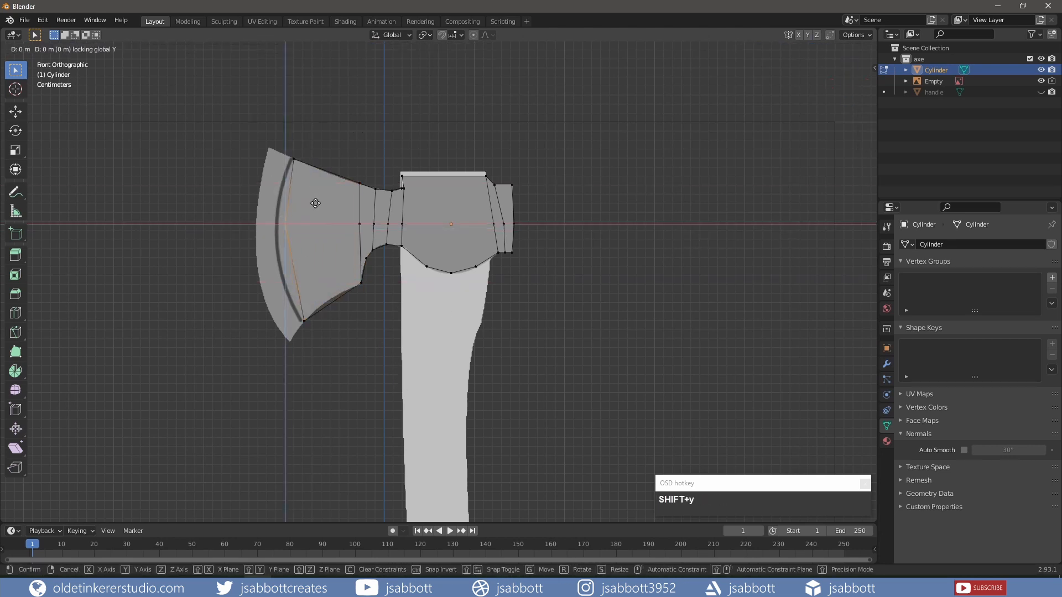
pyautogui.click(307, 219)
# Subdivide the blade's edges along the groove line and move the new vertices onto its curve with Y locked.
pyautogui.press('2')
pyautogui.click(293, 199)
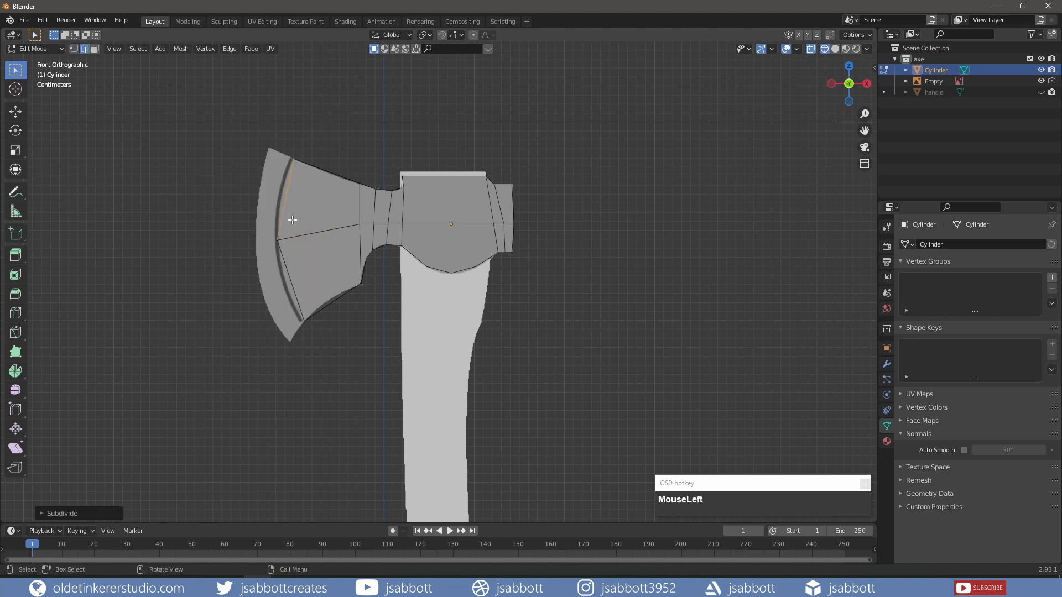
pyautogui.keyDown('shift'); pyautogui.click(288, 275); pyautogui.keyUp('shift')
pyautogui.rightClick(290, 274)
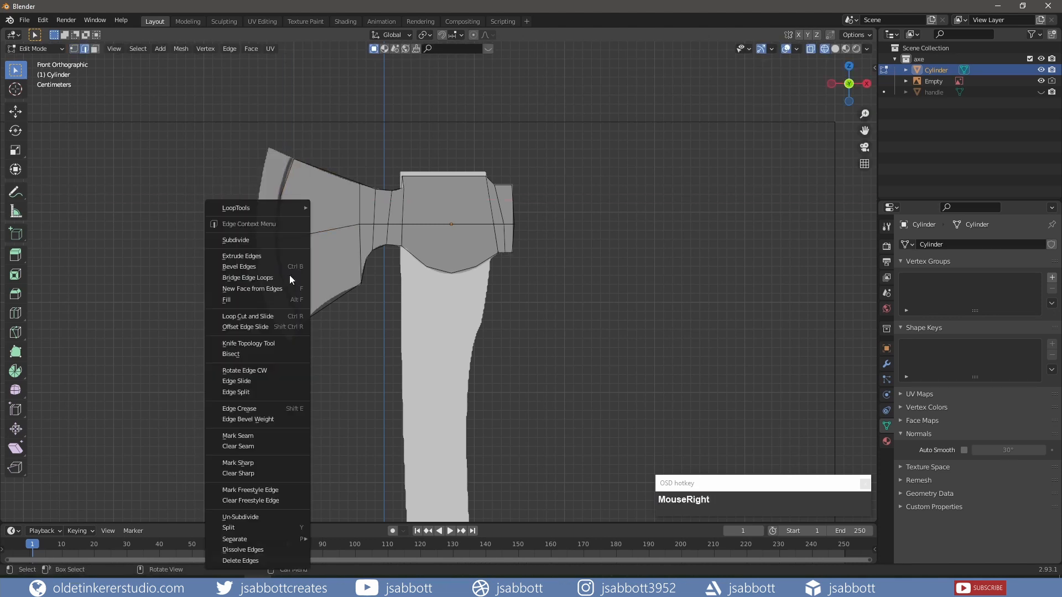
pyautogui.click(303, 268)
pyautogui.press('1')
pyautogui.moveTo(272, 298); pyautogui.dragTo(318, 272)
pyautogui.press('g')
pyautogui.hotkey('shift', 'y')
pyautogui.click(311, 277)
# Extrude the groove-line vertices along X to the cutting edge and move the lower vertices onto the outline with Y locked.
pyautogui.moveTo(267, 132); pyautogui.dragTo(330, 341)
pyautogui.press('e')
pyautogui.press('x')
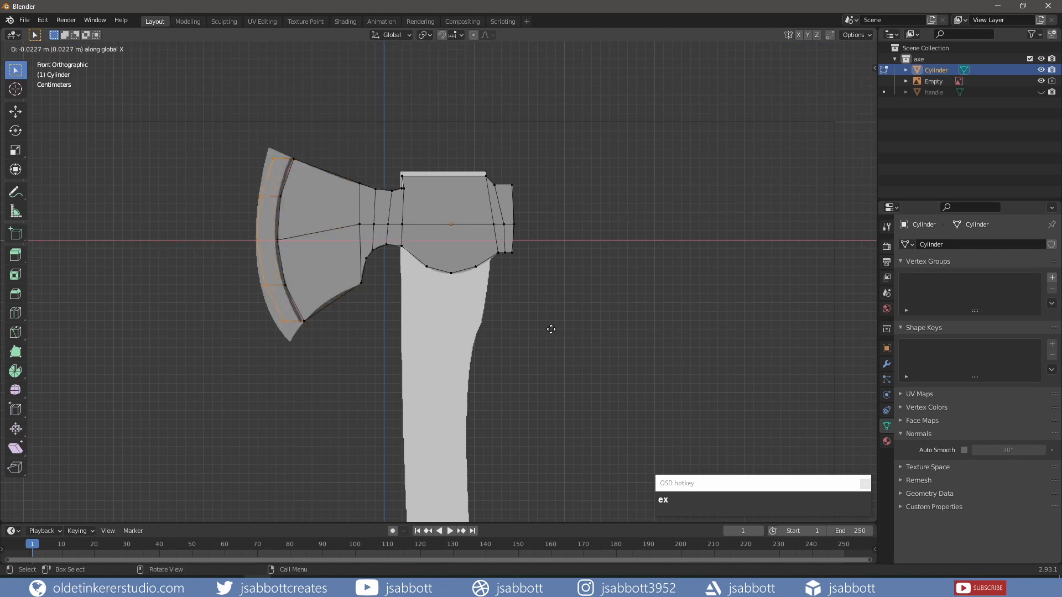
pyautogui.hotkey('shift', 'y')
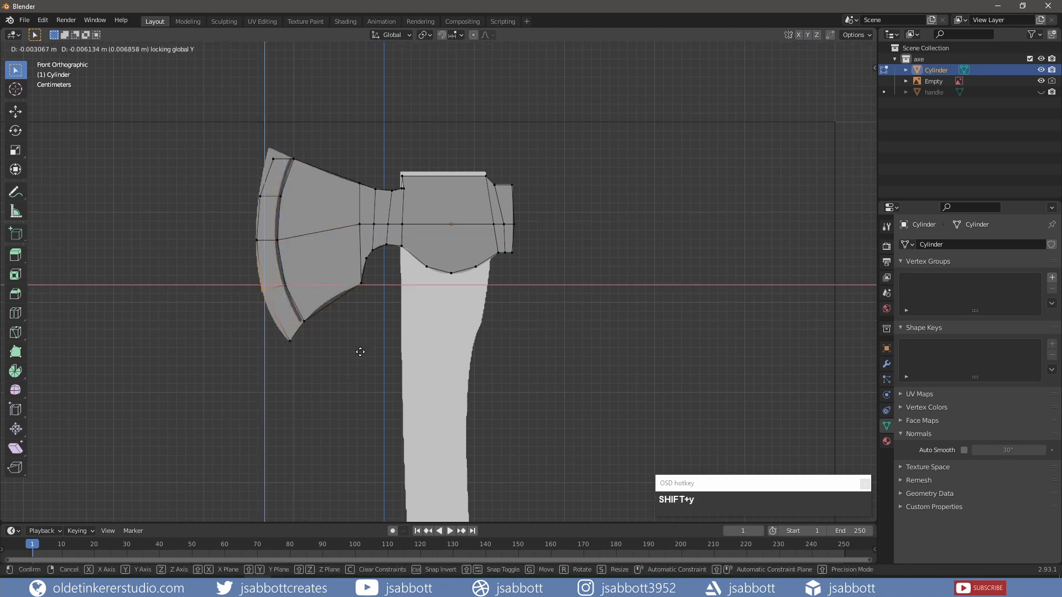
pyautogui.click(360, 352)
# Move the two upper sets of cutting-edge vertices onto the blade outline with Y locked.
pyautogui.moveTo(262, 146); pyautogui.dragTo(271, 207)
pyautogui.press('g')
pyautogui.hotkey('shift', 'y')
pyautogui.click(363, 121)
pyautogui.press('g')
pyautogui.hotkey('shift', 'y')
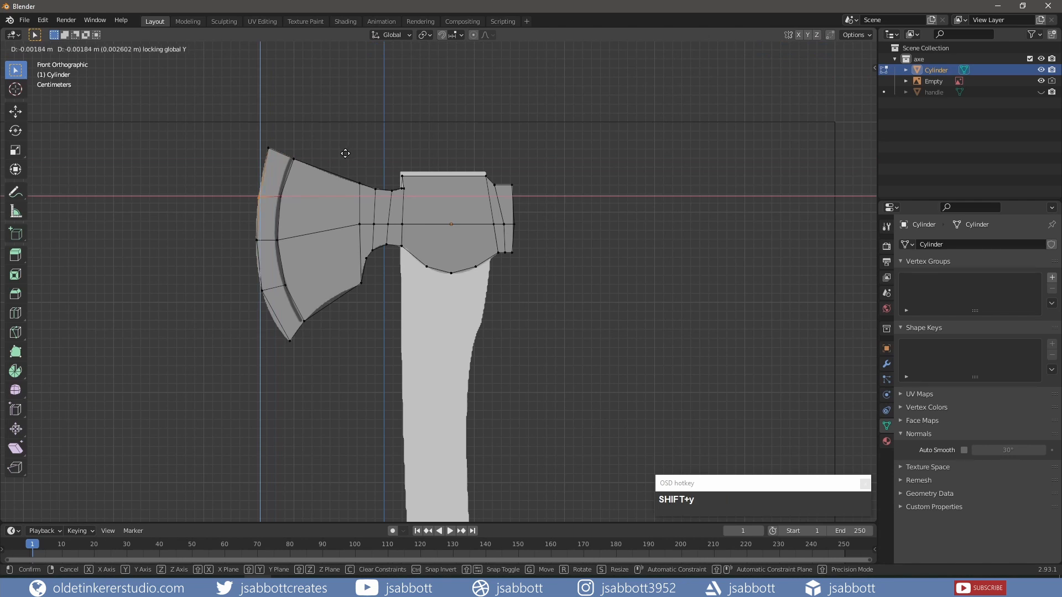
pyautogui.click(346, 153)
# Subdivide the two middle segments of the cutting edge and move their midpoints onto the outline with Y locked.
pyautogui.rightClick(260, 215)
pyautogui.click(257, 266)
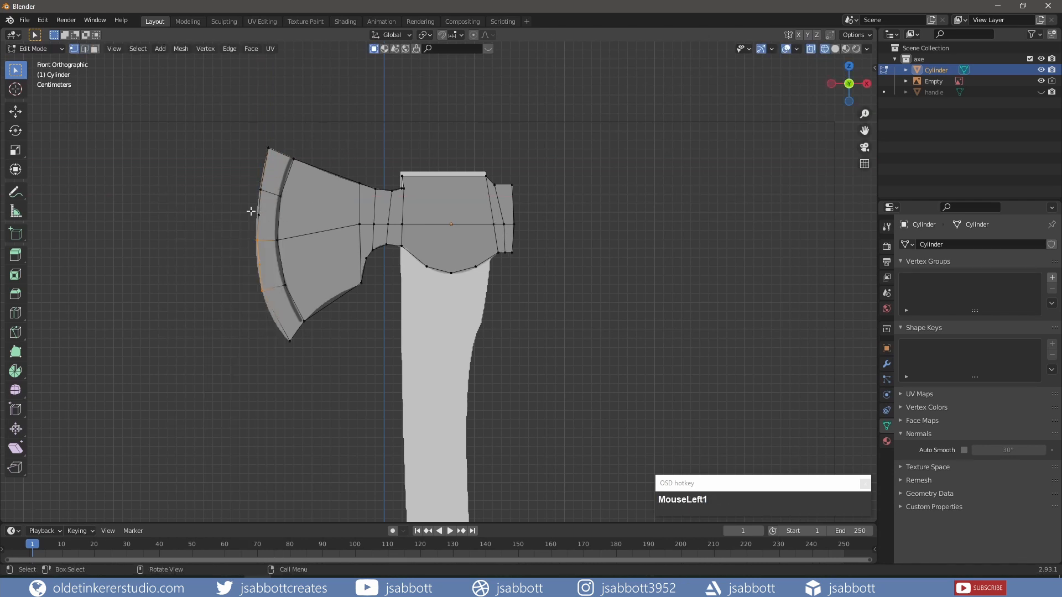
pyautogui.moveTo(251, 211); pyautogui.dragTo(314, 218)
pyautogui.press('g')
pyautogui.hotkey('shift', 'y')
pyautogui.click(312, 213)
pyautogui.moveTo(249, 259); pyautogui.dragTo(312, 269)
pyautogui.press('g')
pyautogui.hotkey('shift', 'y')
pyautogui.click(309, 263)
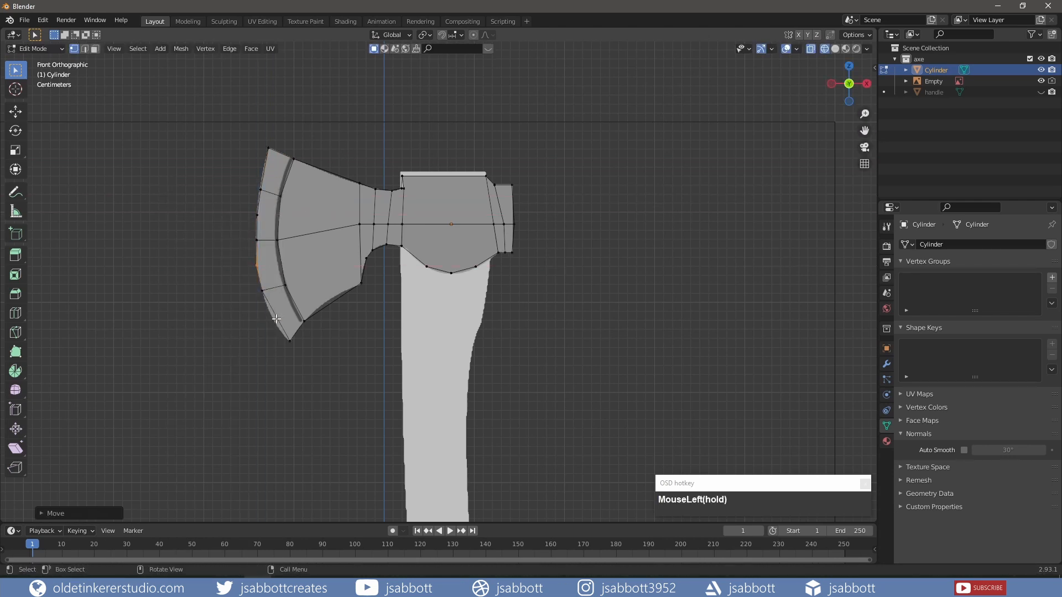
# Subdivide the lowest segment of the cutting edge and move its midpoint onto the outline with Y locked.
pyautogui.press('2')
pyautogui.click(276, 319)
pyautogui.rightClick(275, 312)
pyautogui.click(266, 240)
pyautogui.press('1')
pyautogui.moveTo(267, 309); pyautogui.dragTo(289, 325)
pyautogui.press('g')
pyautogui.hotkey('shift', 'y')
pyautogui.click(285, 325)
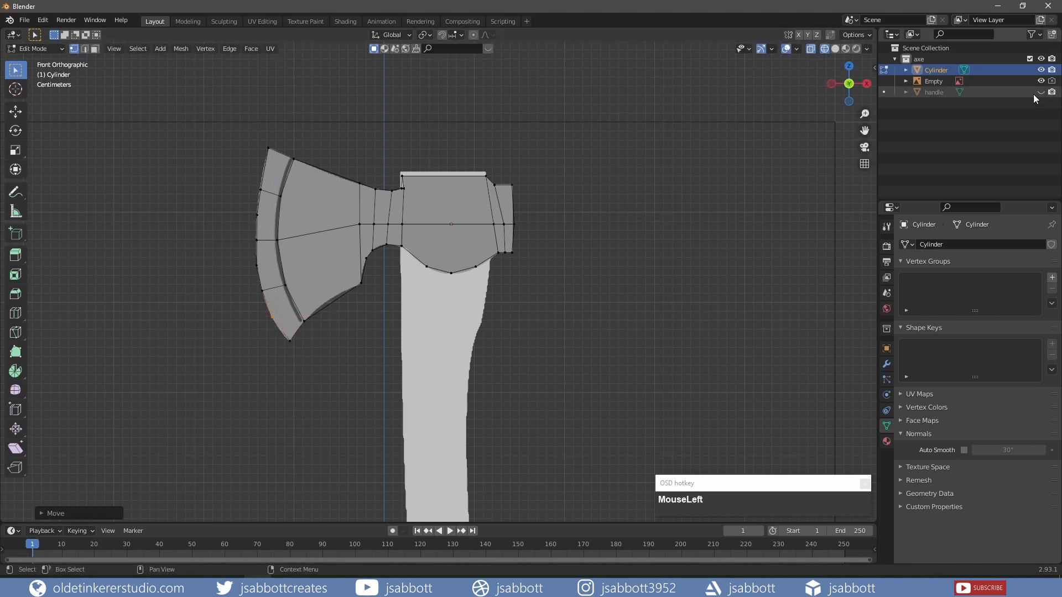
# Show the handle, hide the reference image and display the viewport in wireframe.
pyautogui.click(1041, 92)
pyautogui.click(1041, 80)
pyautogui.press('a')
pyautogui.hotkey('alt', 'a')
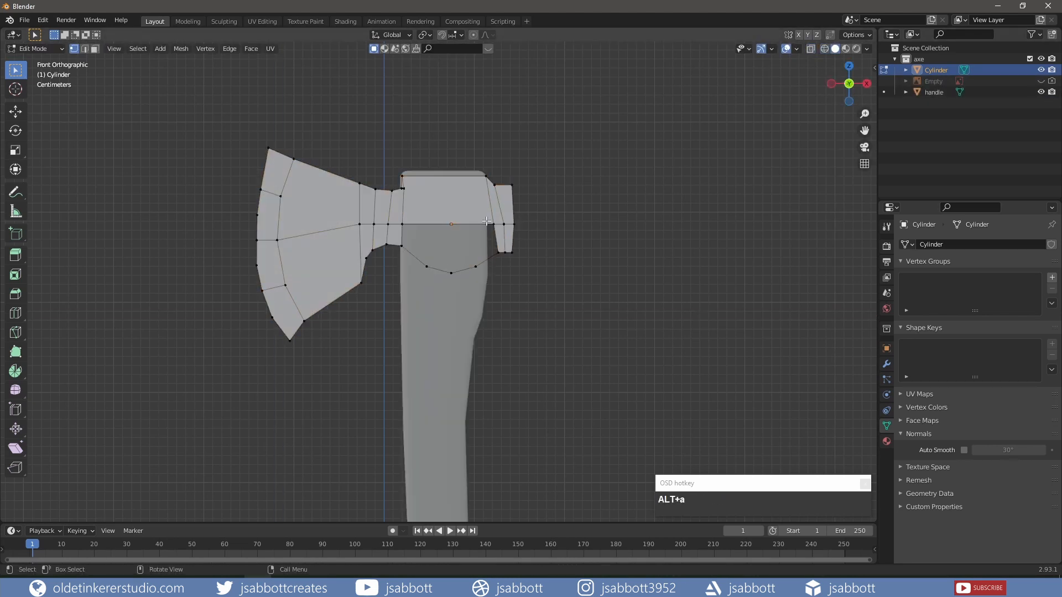
pyautogui.click(824, 49)
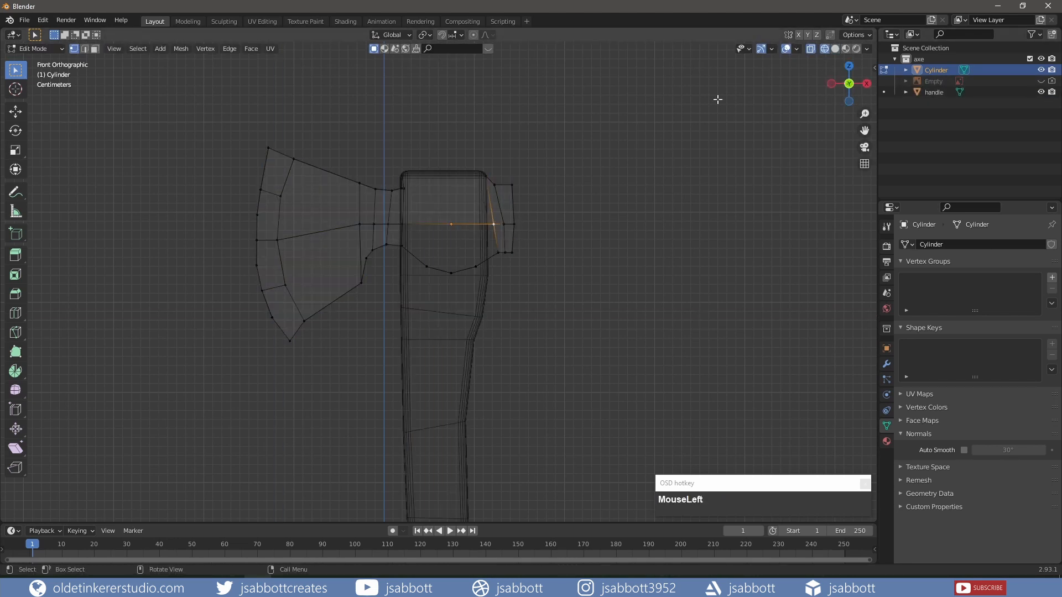
# Hide the handle and subdivide the eye's horizontal side edges with 3 cuts.
pyautogui.press('2')
pyautogui.click(471, 225)
pyautogui.rightClick(472, 224)
pyautogui.click(473, 225)
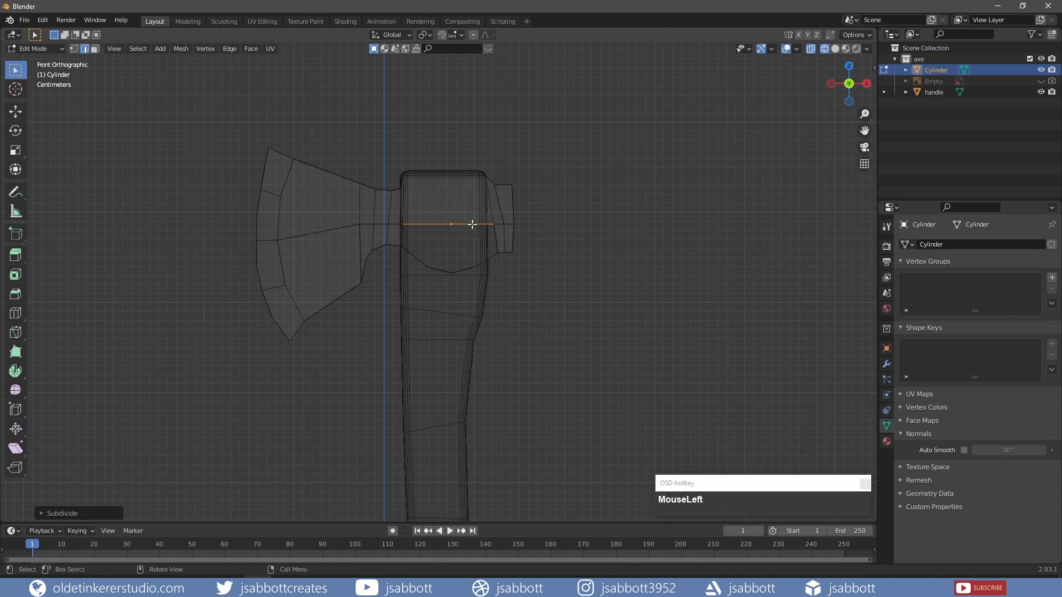
pyautogui.moveTo(548, 211); pyautogui.dragTo(662, 209, button='middle')
pyautogui.click(1041, 92)
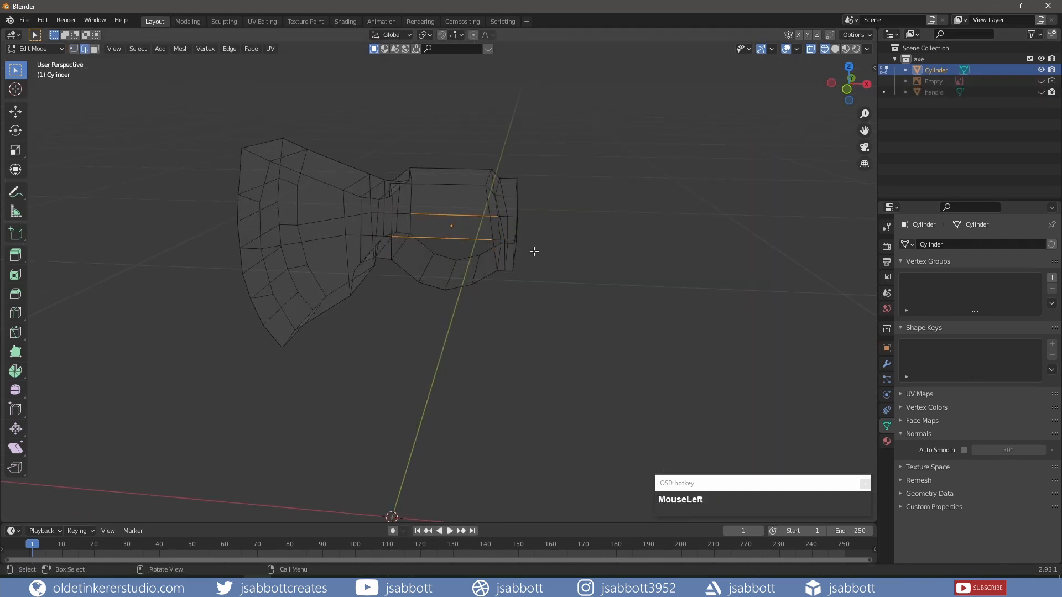
pyautogui.press('KP_1')
pyautogui.rightClick(464, 232)
pyautogui.click(465, 233)
pyautogui.click(49, 514)
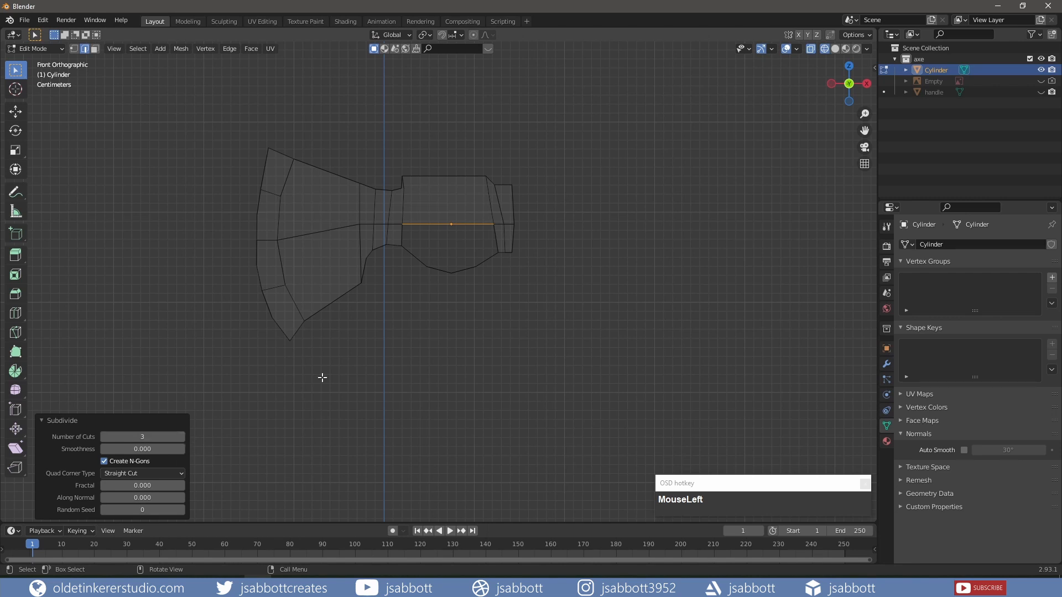
# In solid shading, fill a face between the poll-side end of the eye's subdivided edge and the lower outline vertices.
pyautogui.press('1')
pyautogui.moveTo(468, 216); pyautogui.dragTo(500, 276)
pyautogui.hotkey('alt', 'a')
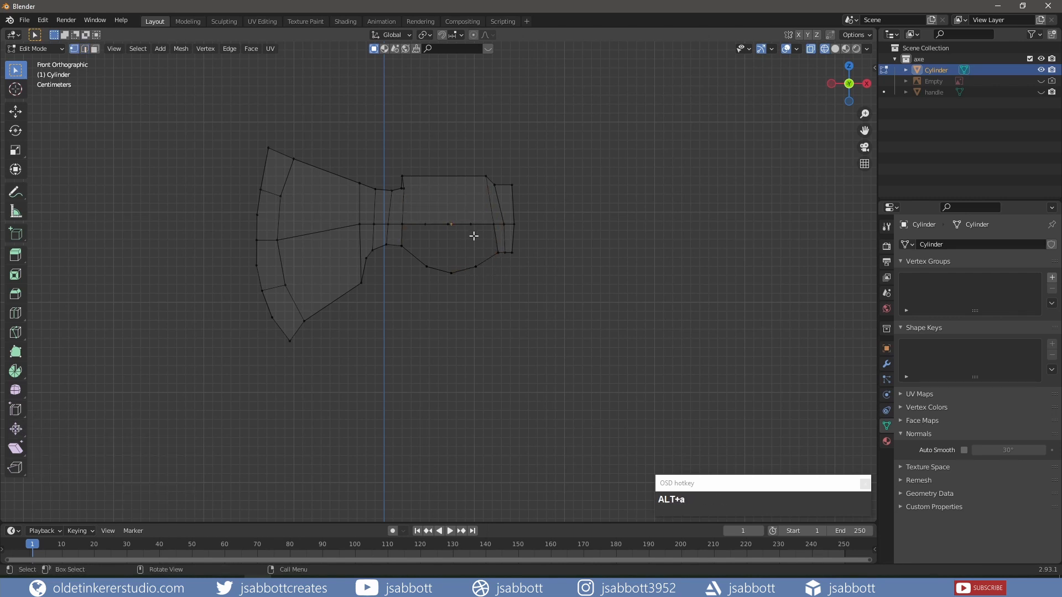
pyautogui.moveTo(466, 215); pyautogui.dragTo(500, 271)
pyautogui.rightClick(481, 246)
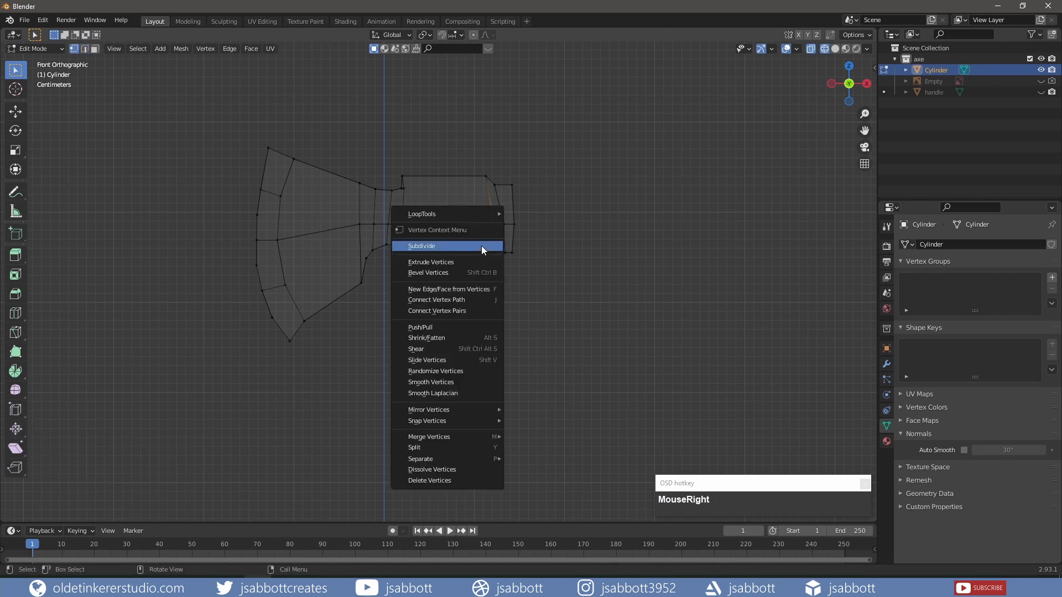
pyautogui.click(473, 224)
pyautogui.click(835, 48)
pyautogui.keyDown('shift'); pyautogui.click(493, 225); pyautogui.keyUp('shift')
pyautogui.keyDown('shift'); pyautogui.click(498, 253); pyautogui.keyUp('shift')
pyautogui.keyDown('shift'); pyautogui.click(476, 266); pyautogui.keyUp('shift')
pyautogui.press('f')
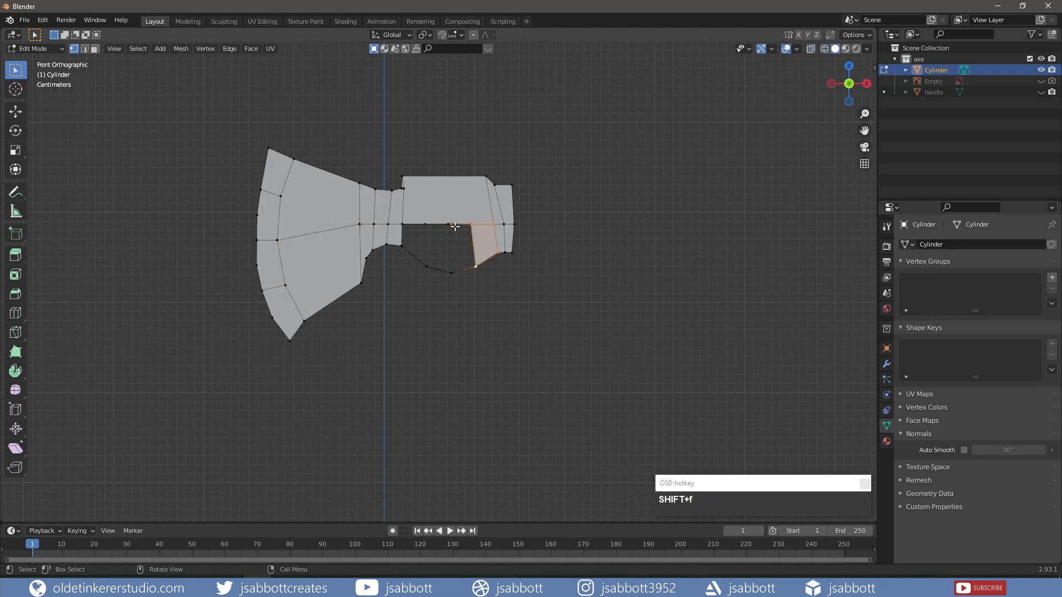
# Fill the two middle faces between the eye's subdivided side edge and the lower outline vertices.
pyautogui.click(448, 224)
pyautogui.keyDown('shift'); pyautogui.click(471, 225); pyautogui.keyUp('shift')
pyautogui.keyDown('shift'); pyautogui.click(475, 266); pyautogui.keyUp('shift')
pyautogui.keyDown('shift'); pyautogui.click(452, 273); pyautogui.keyUp('shift')
pyautogui.press('f')
pyautogui.keyDown('shift'); pyautogui.click(427, 267); pyautogui.keyUp('shift')
pyautogui.press('f')
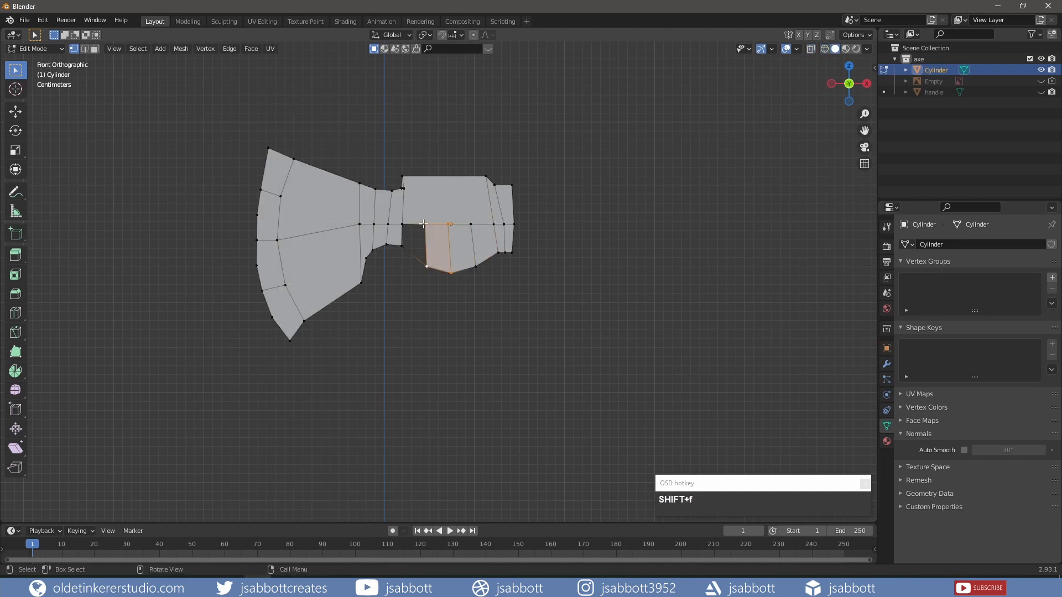
# Fill the blade-end face between the eye's subdivided edge and the lower outline to close the front side.
pyautogui.click(425, 224)
pyautogui.keyDown('shift'); pyautogui.click(402, 225); pyautogui.keyUp('shift')
pyautogui.keyDown('shift'); pyautogui.click(402, 245); pyautogui.keyUp('shift')
pyautogui.keyDown('shift'); pyautogui.click(426, 266); pyautogui.keyUp('shift')
pyautogui.press('f')
# On the opposite side of the axe head, fill the faces between the eye's subdivided edge and the lower outline vertices.
pyautogui.moveTo(425, 257); pyautogui.dragTo(342, 261, button='middle')
pyautogui.keyDown('shift'); pyautogui.click(412, 280); pyautogui.keyUp('shift')
pyautogui.keyDown('shift'); pyautogui.click(388, 268); pyautogui.keyUp('shift')
pyautogui.press('f')
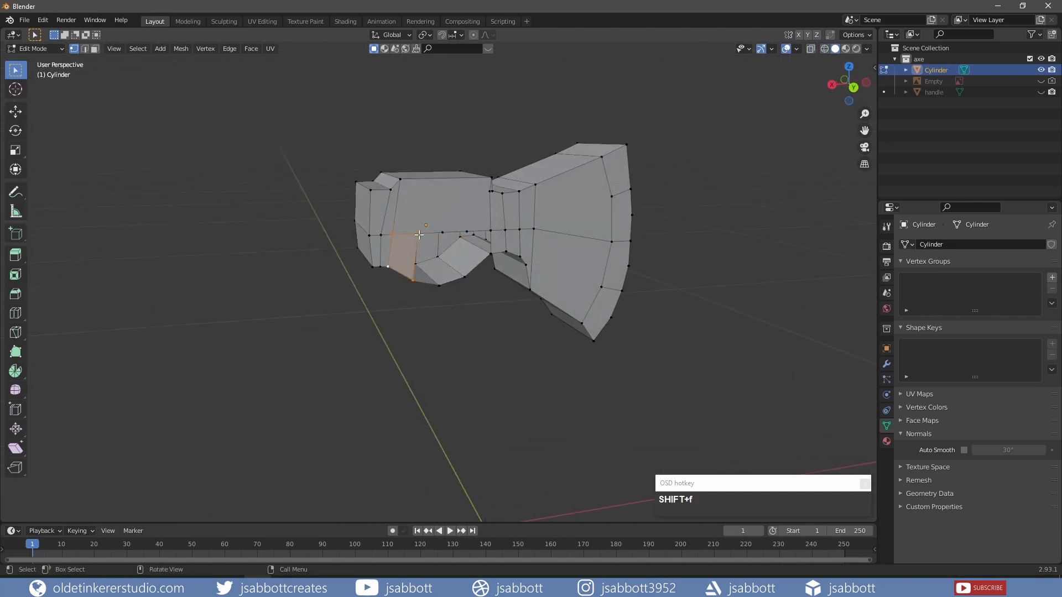
pyautogui.click(418, 234)
pyautogui.keyDown('shift'); pyautogui.click(443, 233); pyautogui.keyUp('shift')
pyautogui.keyDown('shift'); pyautogui.click(440, 285); pyautogui.keyUp('shift')
pyautogui.keyDown('shift'); pyautogui.click(413, 281); pyautogui.keyUp('shift')
pyautogui.press('f')
pyautogui.keyDown('shift'); pyautogui.click(439, 286); pyautogui.keyUp('shift')
pyautogui.press('f')
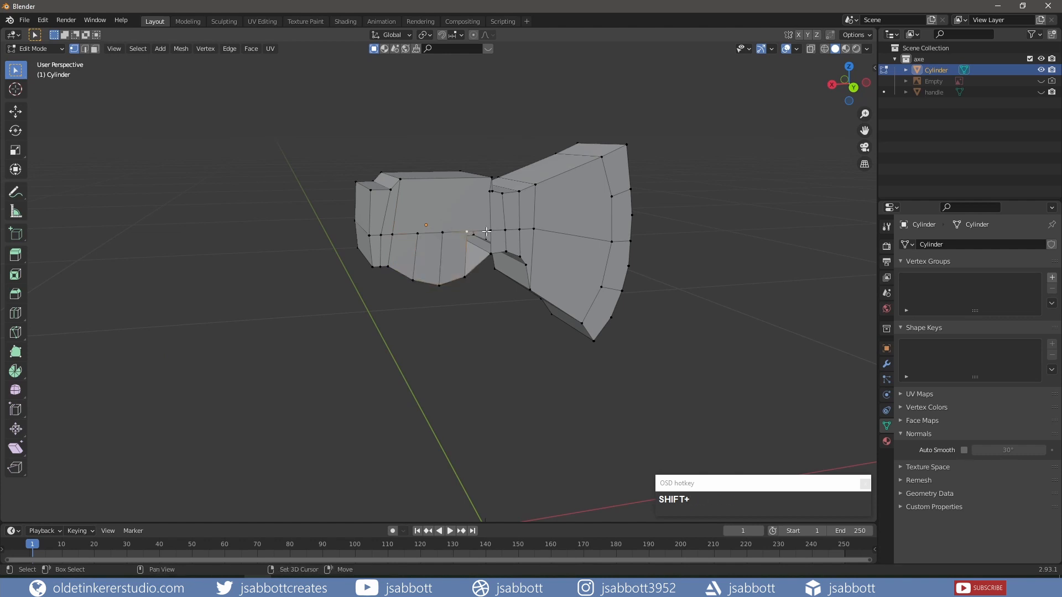
# Scale the whole axe head mesh along Y down to roughly the handle's thickness and return to Object Mode.
pyautogui.press('KP_1')
pyautogui.press('a')
pyautogui.press('KP_3')
pyautogui.press('s')
pyautogui.press('y')
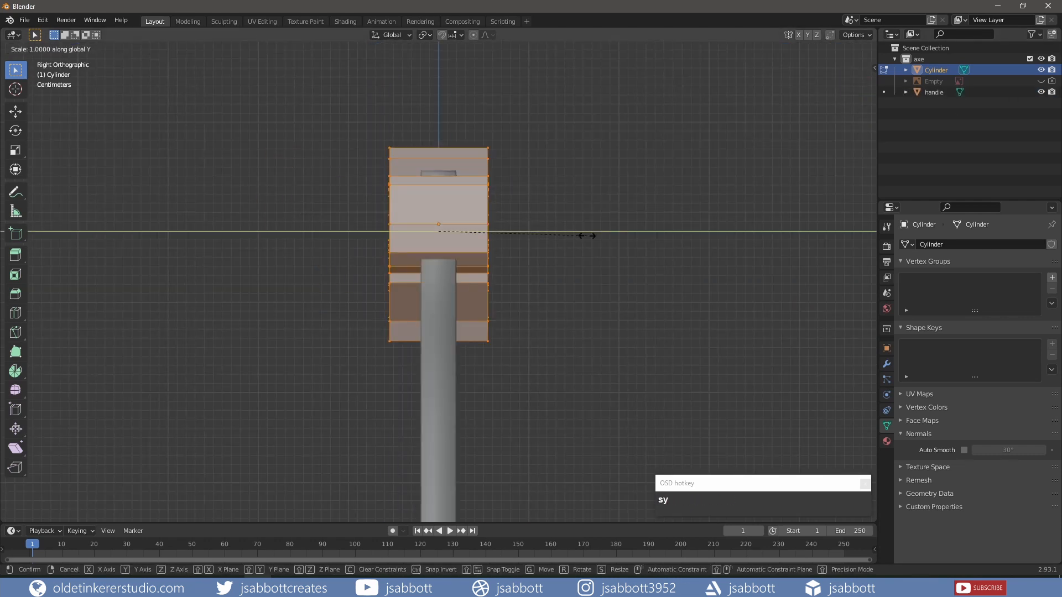
pyautogui.click(487, 238)
pyautogui.moveTo(486, 238); pyautogui.dragTo(619, 238, button='middle')
pyautogui.press('Tab')
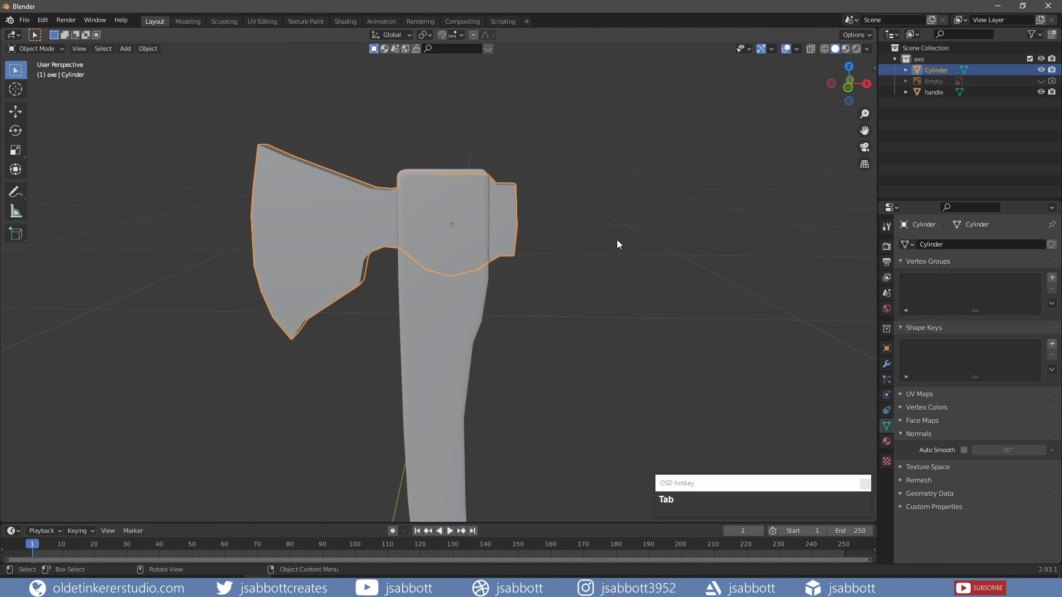
# Add a Bevel modifier with 5 segments to the axe head and apply it.
pyautogui.click(886, 364)
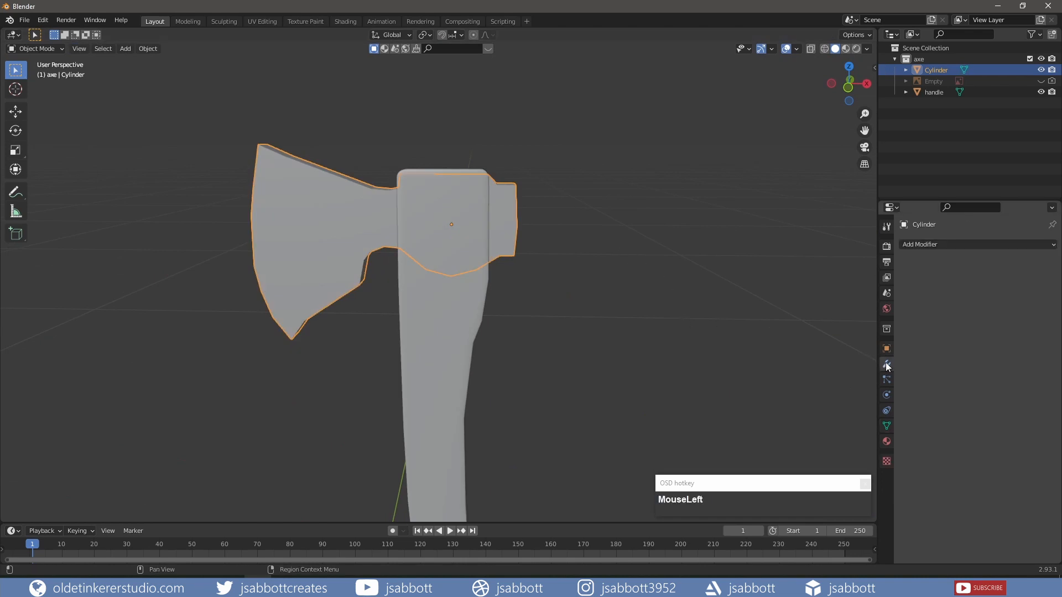
pyautogui.click(942, 243)
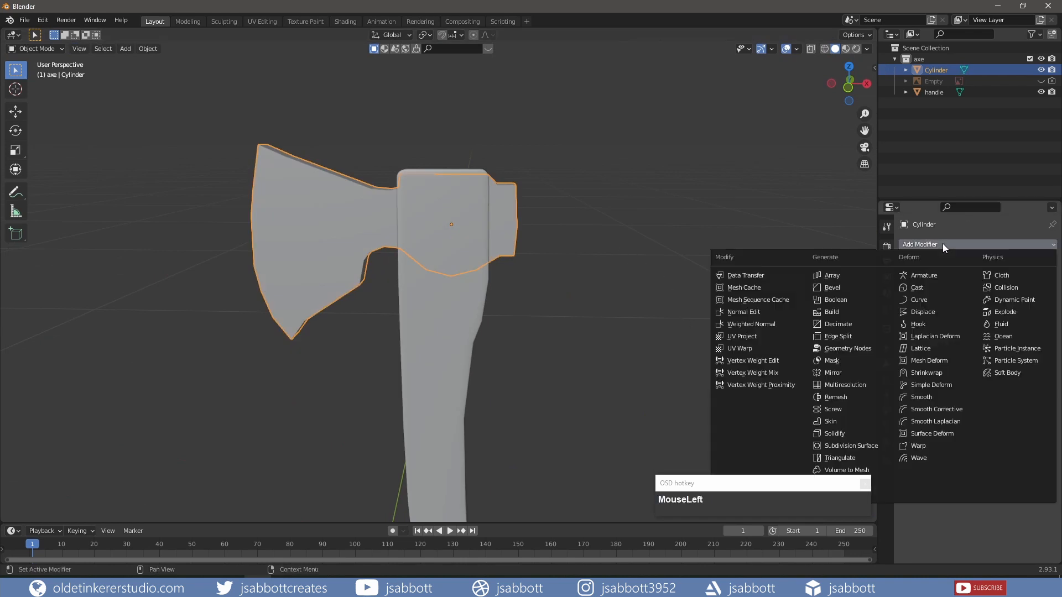
pyautogui.click(852, 289)
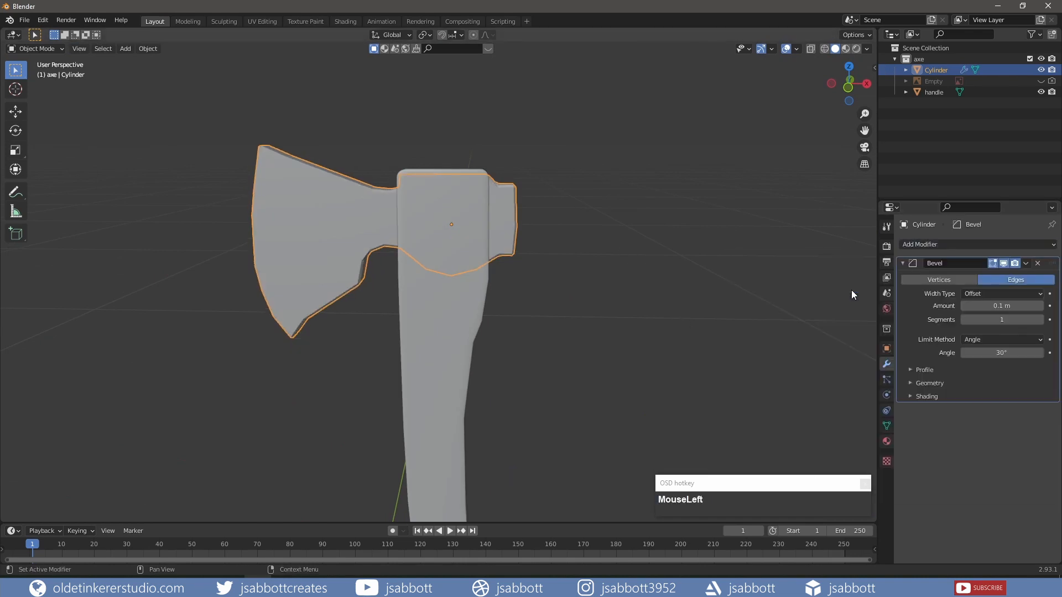
pyautogui.click(1040, 319)
pyautogui.click(1040, 319)
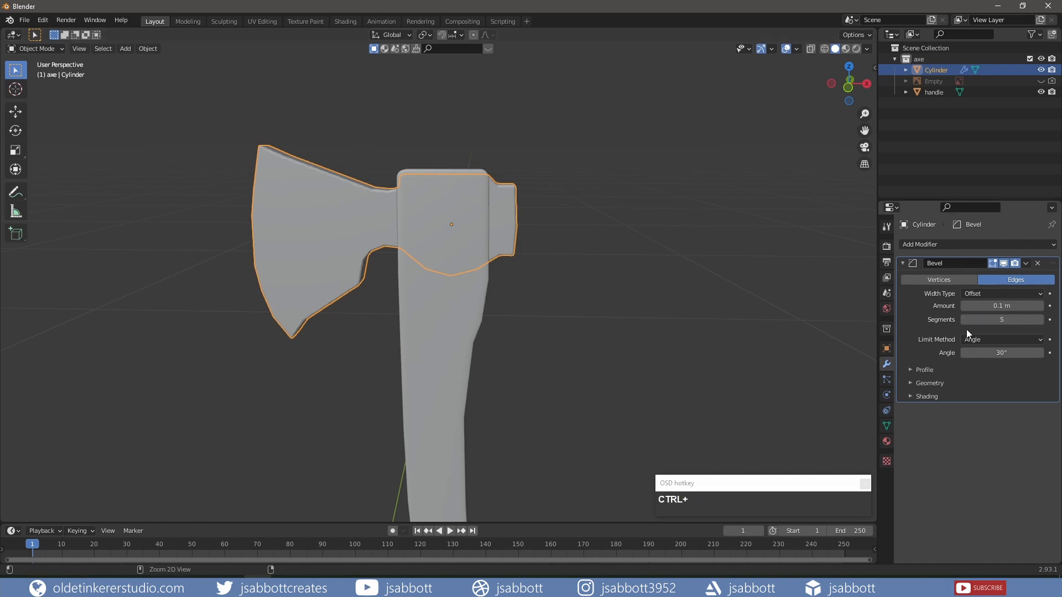
pyautogui.hotkey('ctrl', 'a')
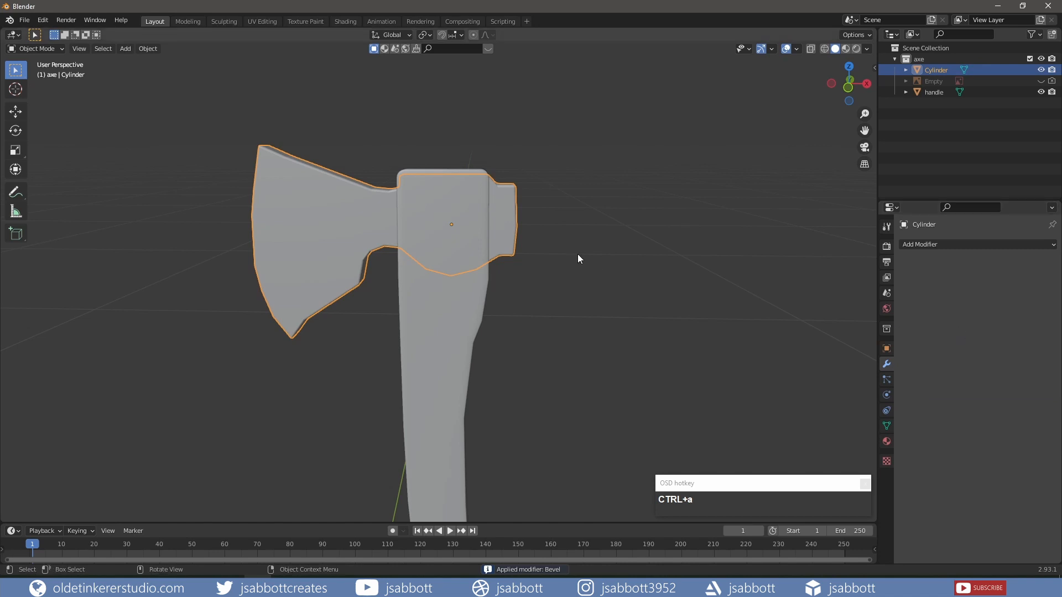
# Shade the axe head smooth and enable Auto Smooth for its normals.
pyautogui.rightClick(503, 233)
pyautogui.click(502, 232)
pyautogui.click(887, 426)
pyautogui.click(964, 450)
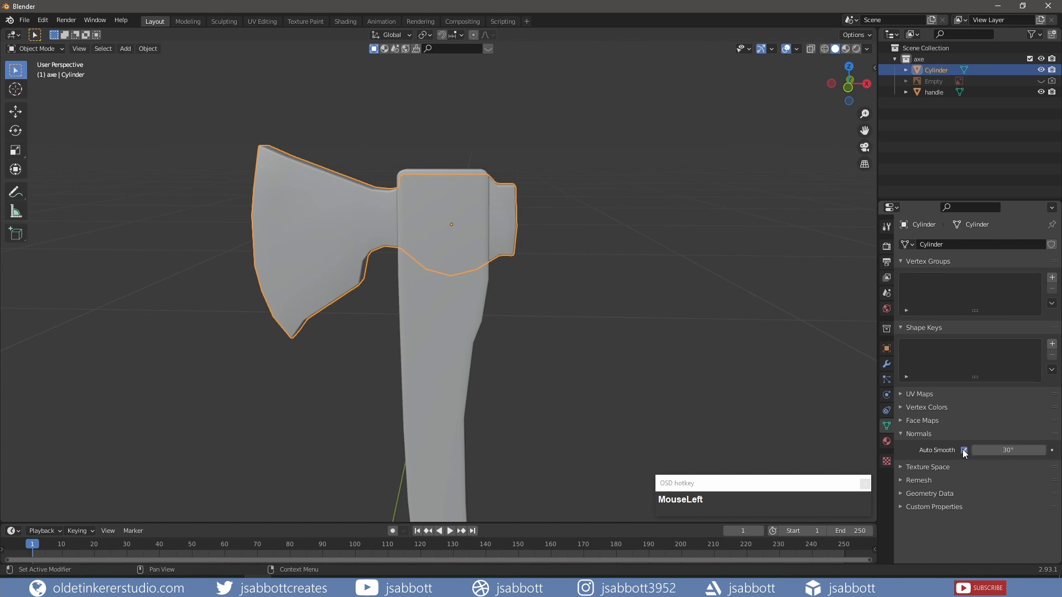
# Apply Rotation & Scale to the axe head and the handle together, leaving both deselected.
pyautogui.keyDown('shift'); pyautogui.click(433, 347); pyautogui.keyUp('shift')
pyautogui.press('KP_1')
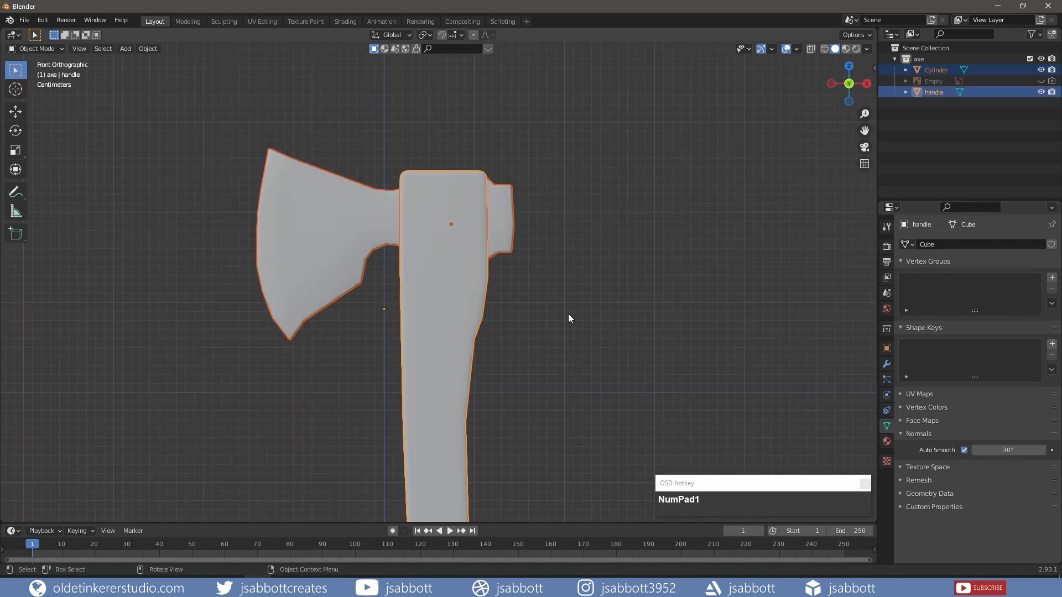
pyautogui.scroll(-4, 567, 314)
pyautogui.keyDown('shift'); pyautogui.moveTo(565, 313); pyautogui.dragTo(543, 237, button='middle'); pyautogui.keyUp('shift')
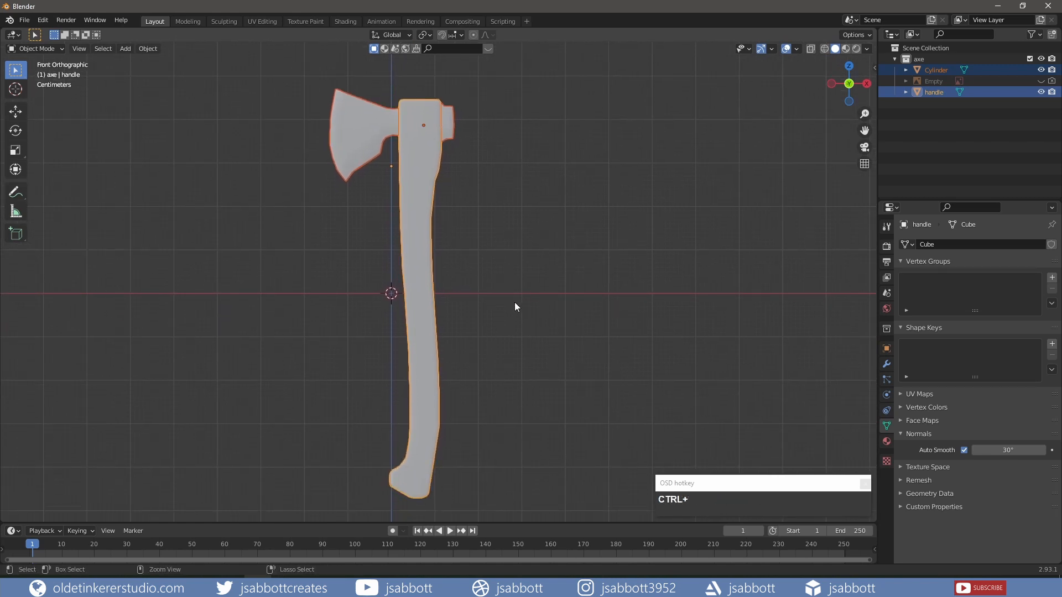
pyautogui.hotkey('ctrl', 'a')
pyautogui.click(509, 346)
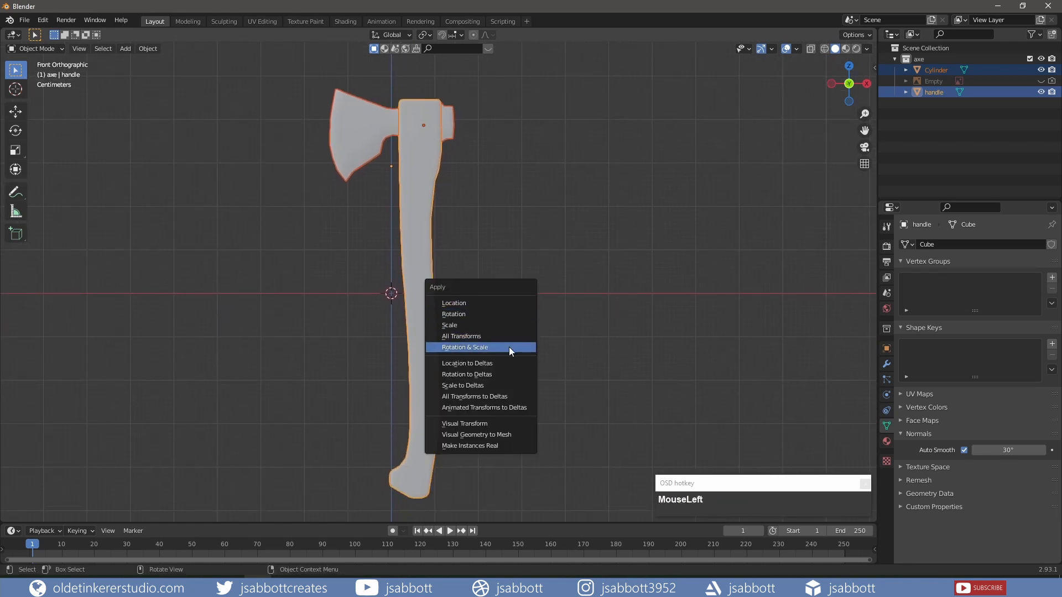
pyautogui.click(605, 298)
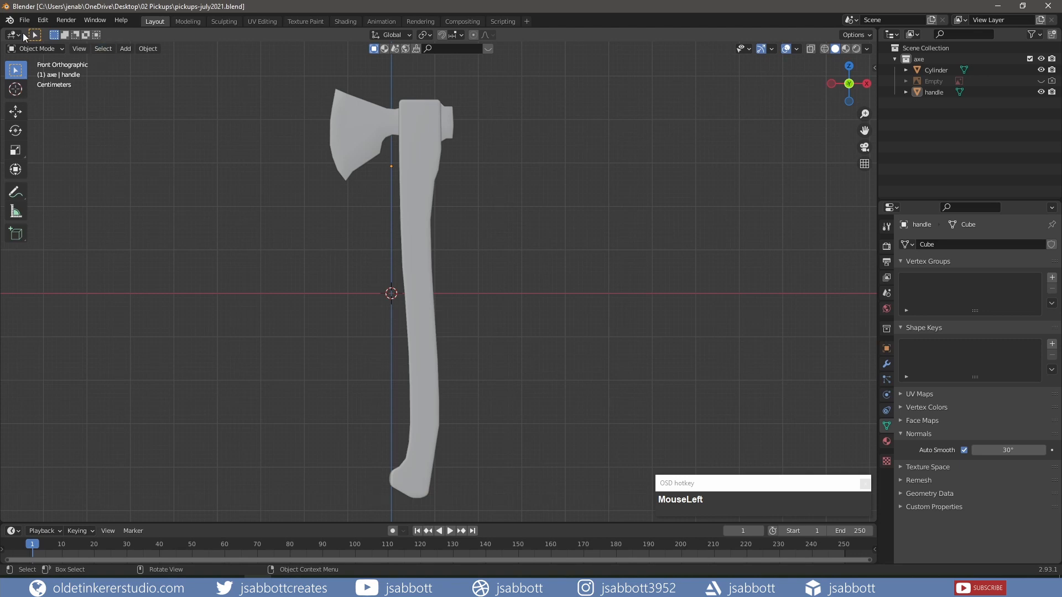
# Split the 3D viewport into two areas and turn the larger one into a UV Editor.
pyautogui.moveTo(3, 29); pyautogui.dragTo(639, 131)
pyautogui.press('t')
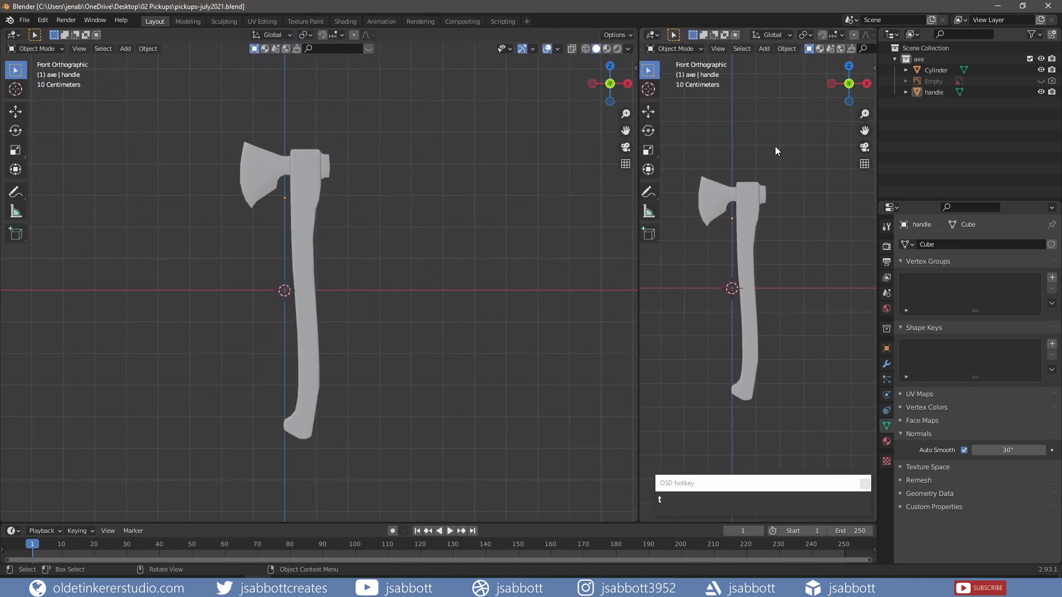
pyautogui.scroll(2, 748, 211)
pyautogui.keyDown('shift'); pyautogui.moveTo(748, 211); pyautogui.dragTo(800, 187, button='middle'); pyautogui.keyUp('shift')
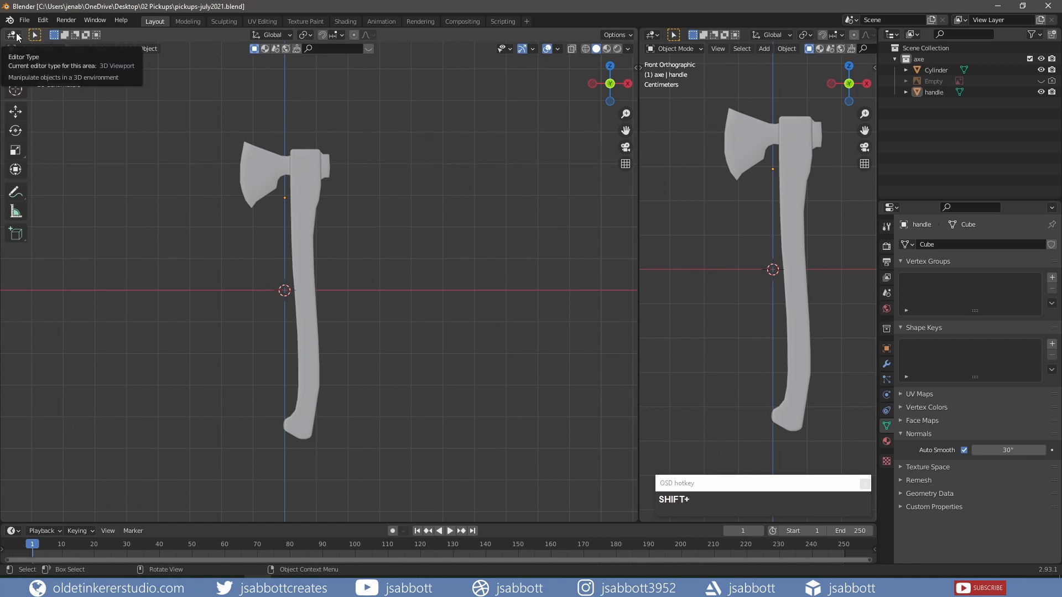
pyautogui.click(17, 36)
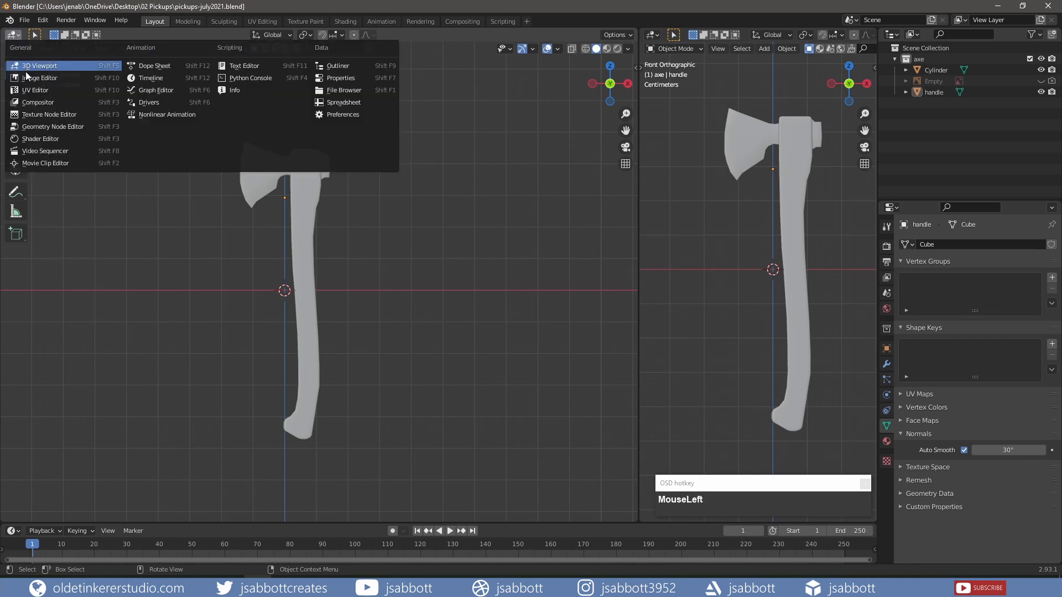
pyautogui.click(31, 88)
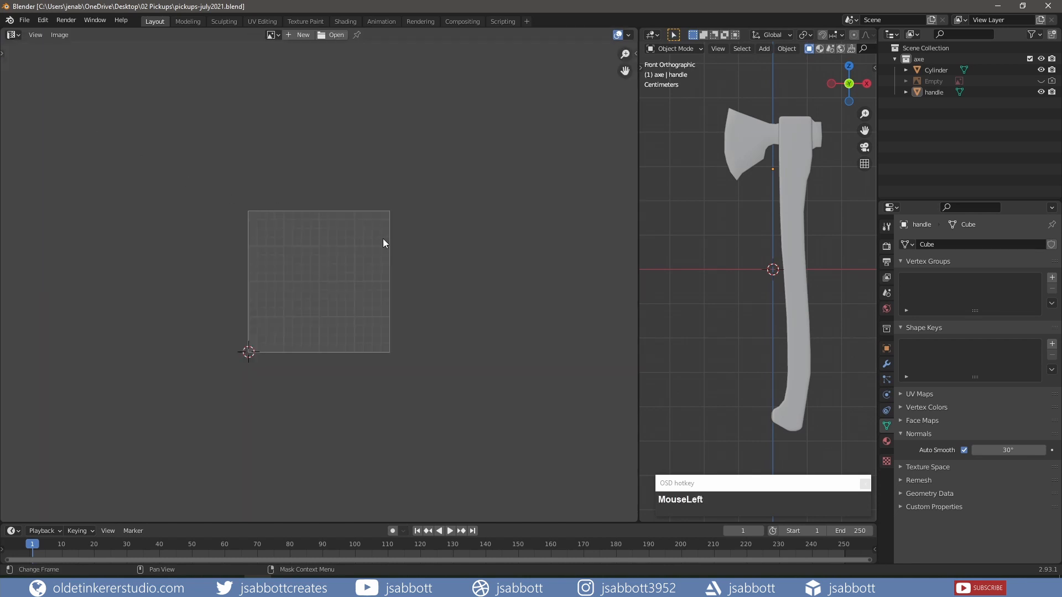
pyautogui.scroll(1, 384, 244)
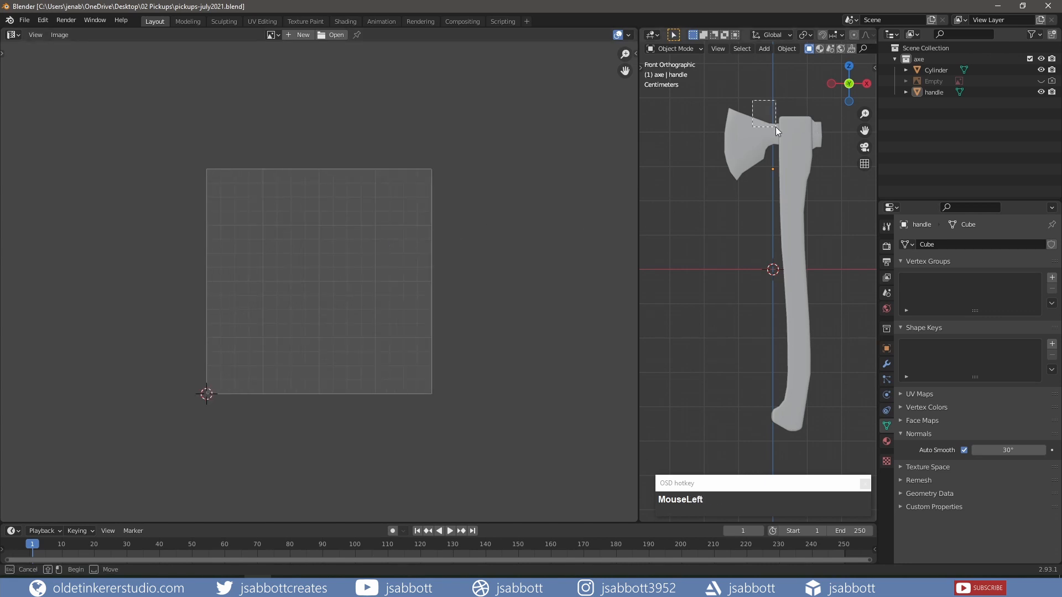
# Unwrap all geometry of the head and handle together with Smart UV Project, using an island margin of 0.010.
pyautogui.moveTo(775, 128); pyautogui.dragTo(819, 190)
pyautogui.press('Tab')
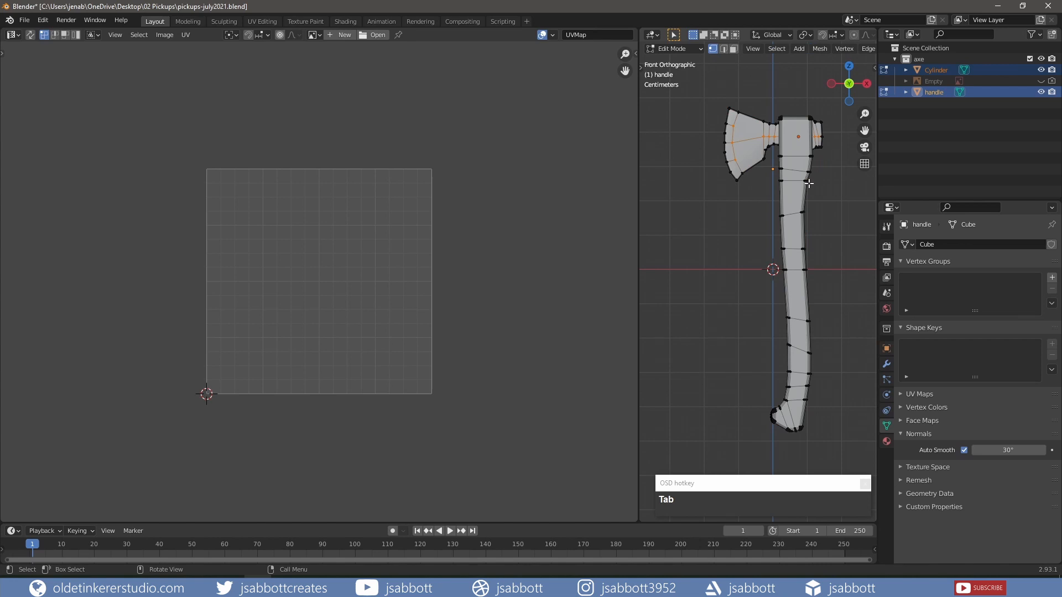
pyautogui.press('a')
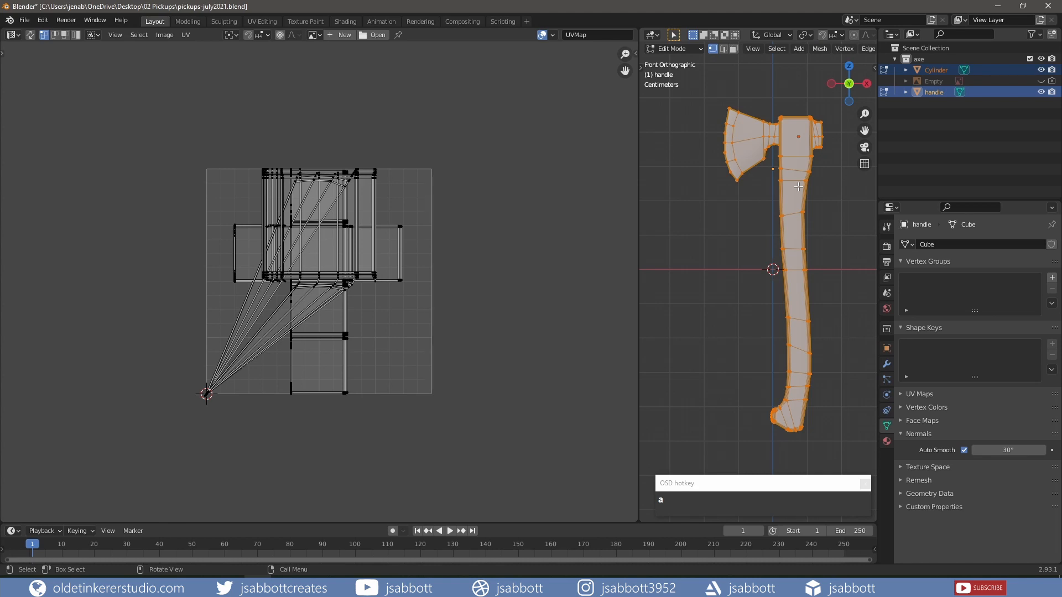
pyautogui.press('u')
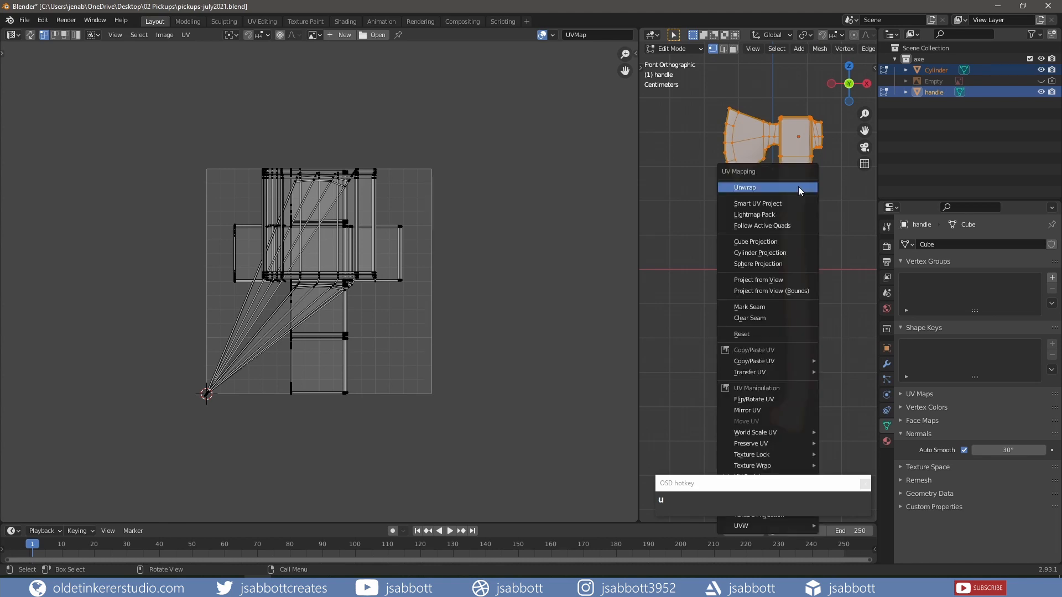
pyautogui.click(799, 204)
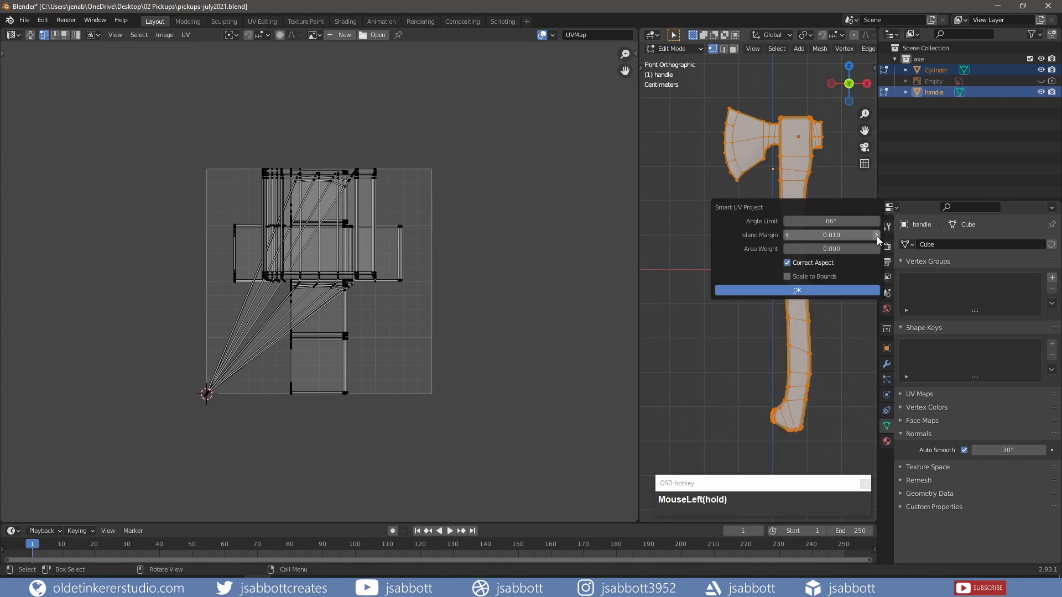
pyautogui.click(841, 290)
# Move all UV islands along X towards the middle of the UV square.
pyautogui.moveTo(156, 152); pyautogui.dragTo(413, 415)
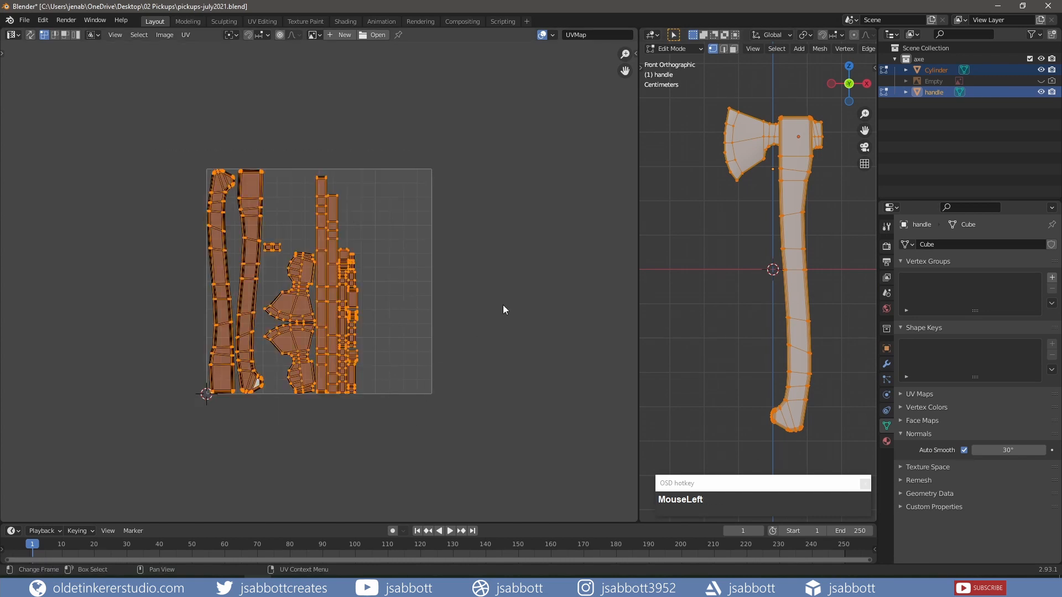
pyautogui.press('g')
pyautogui.press('x')
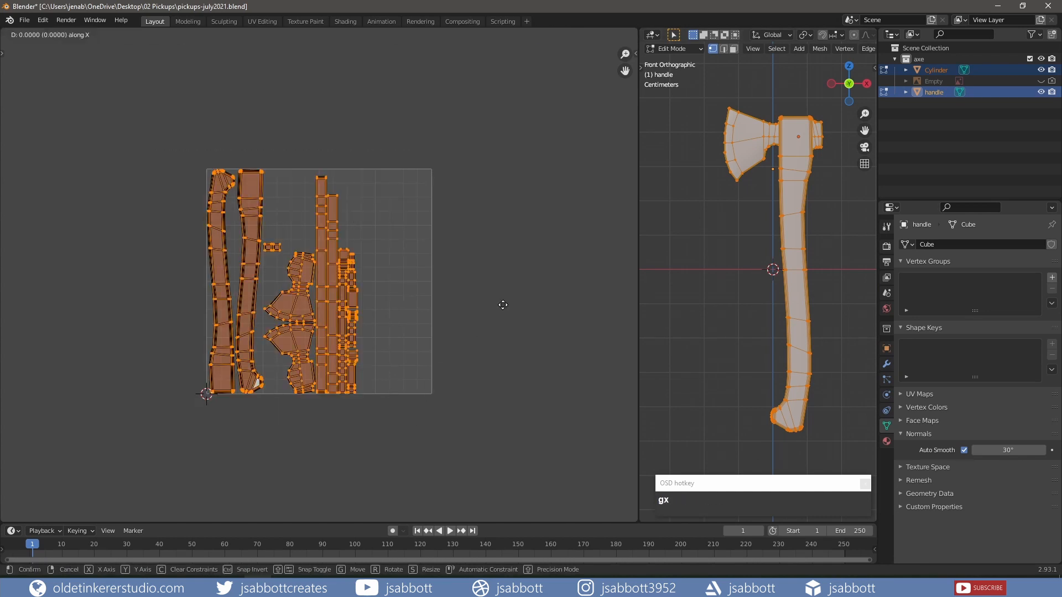
pyautogui.click(537, 308)
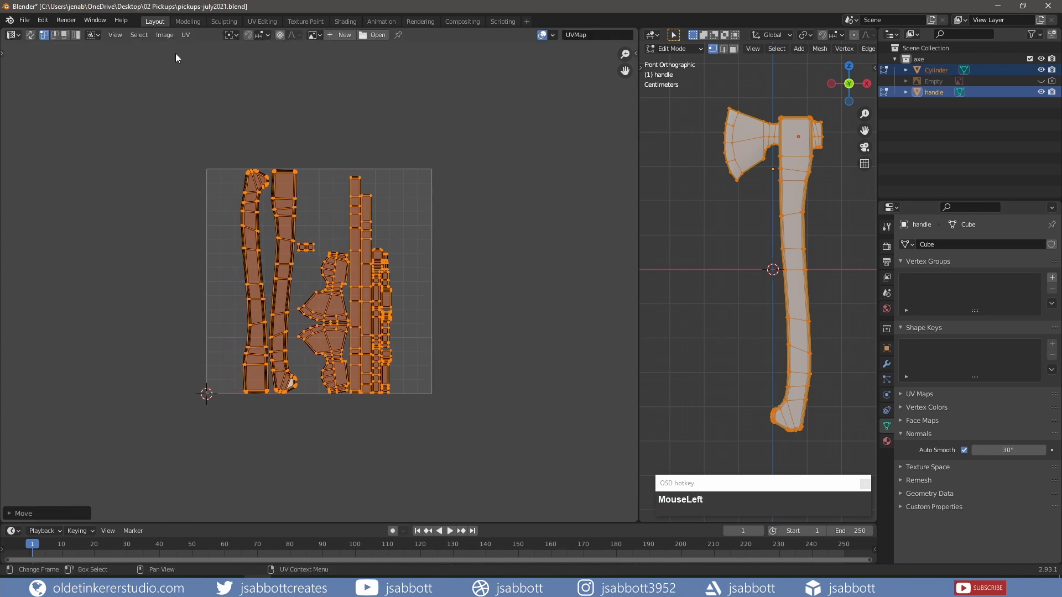
# Export the UV layout of the axe.
pyautogui.click(24, 20)
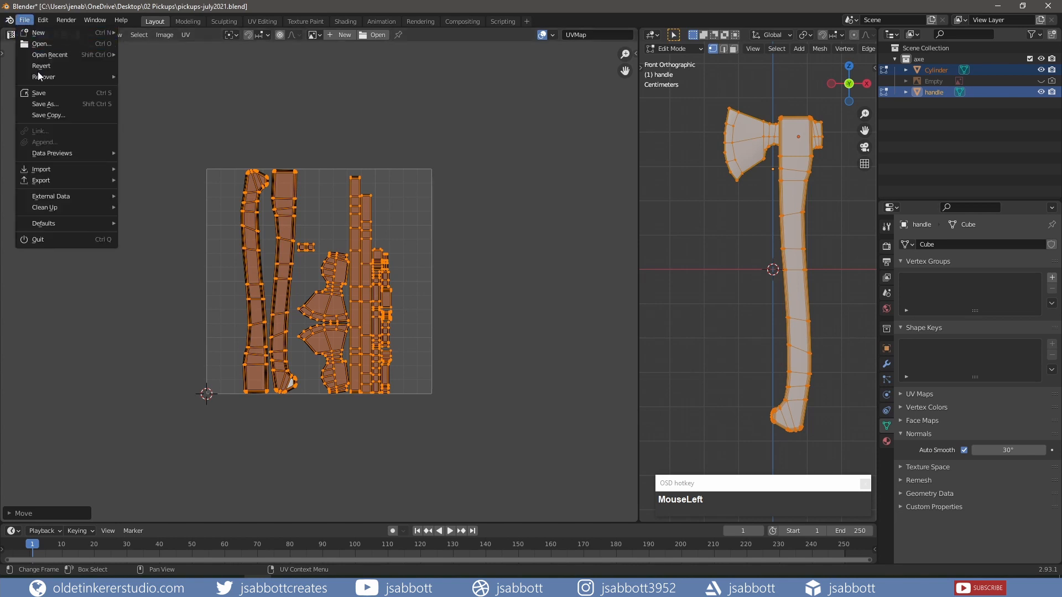
pyautogui.click(52, 90)
pyautogui.click(185, 35)
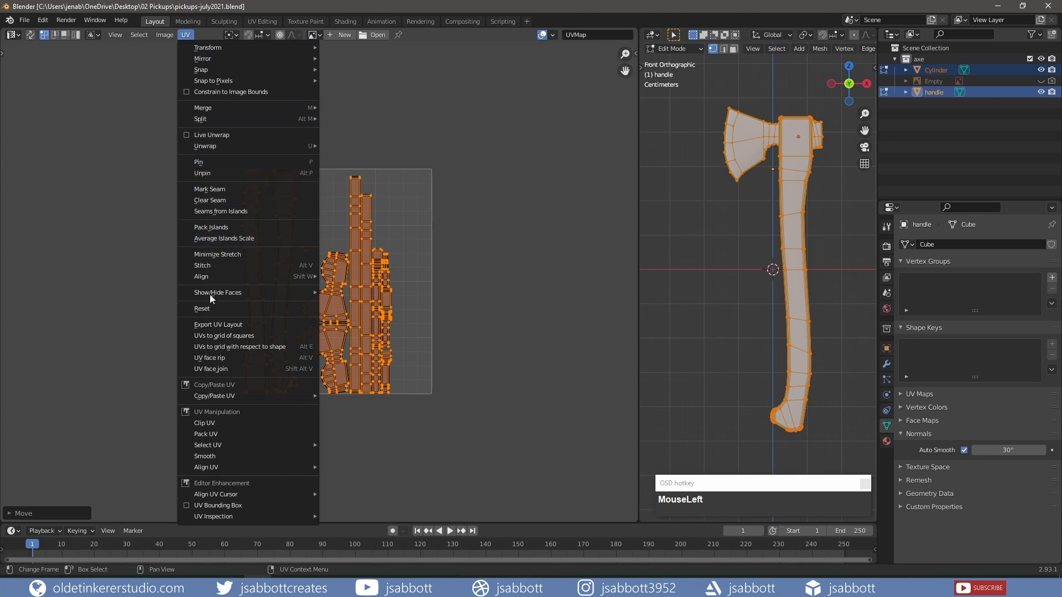
pyautogui.click(214, 325)
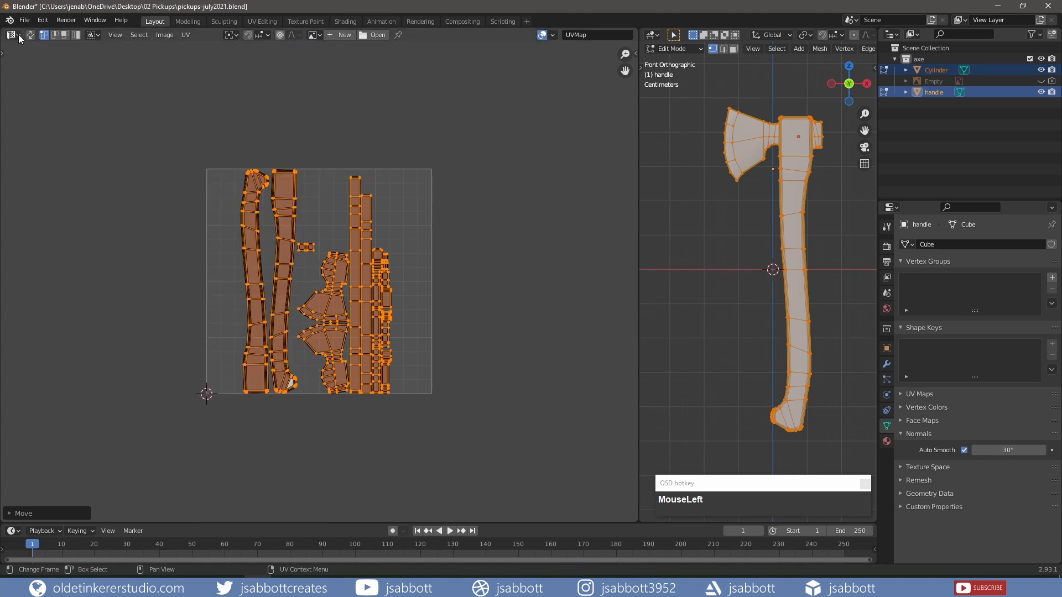
# Replace the UV Editor with the Shader Editor showing the handle's material nodes, and hide its sidebar.
pyautogui.click(18, 35)
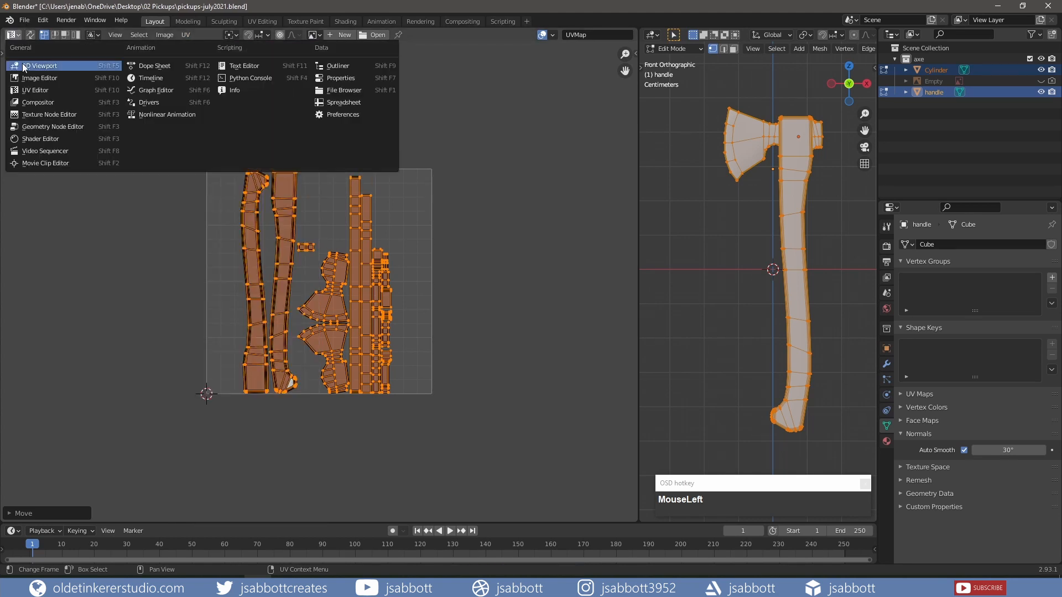
pyautogui.click(35, 138)
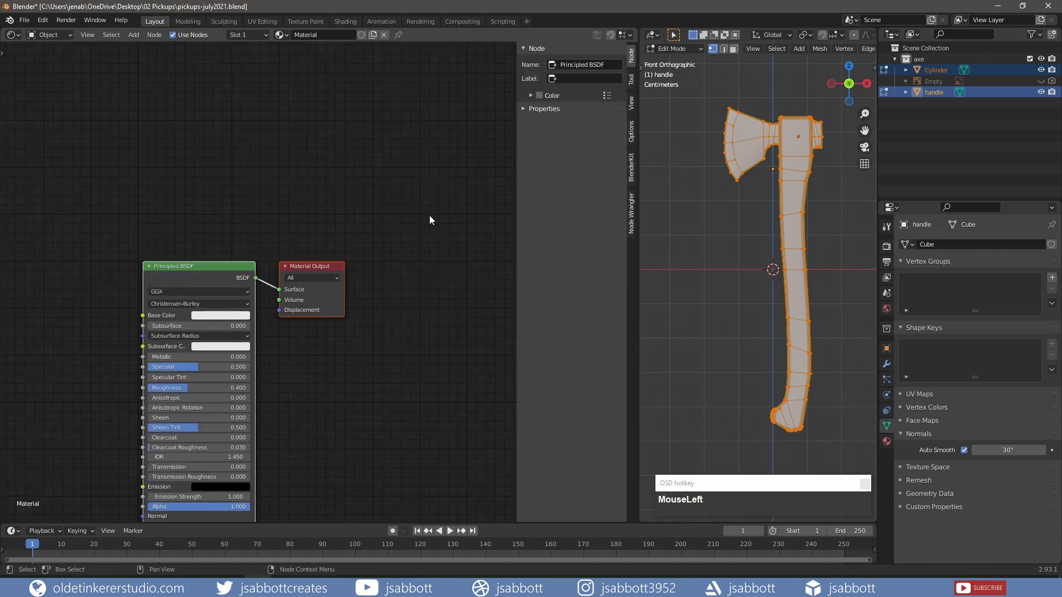
pyautogui.press('n')
pyautogui.keyDown('shift'); pyautogui.moveTo(326, 228); pyautogui.dragTo(496, 119, button='middle'); pyautogui.keyUp('shift')
pyautogui.scroll(-1, 310, 206)
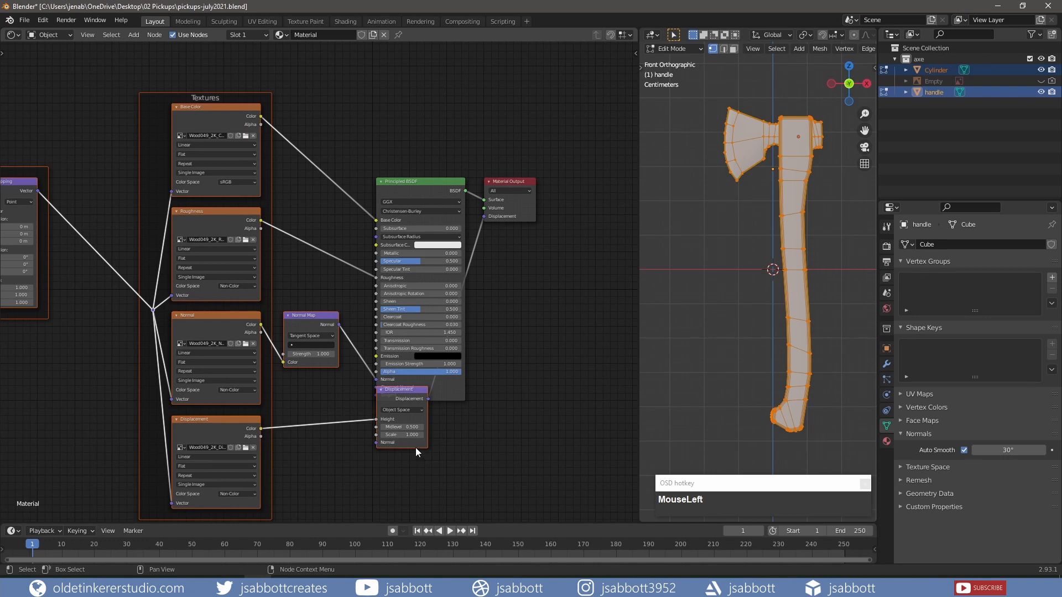
# Move the Displacement node clear of the Principled BSDF, placing it just below that node.
pyautogui.click(411, 413)
pyautogui.moveTo(401, 394); pyautogui.dragTo(392, 427)
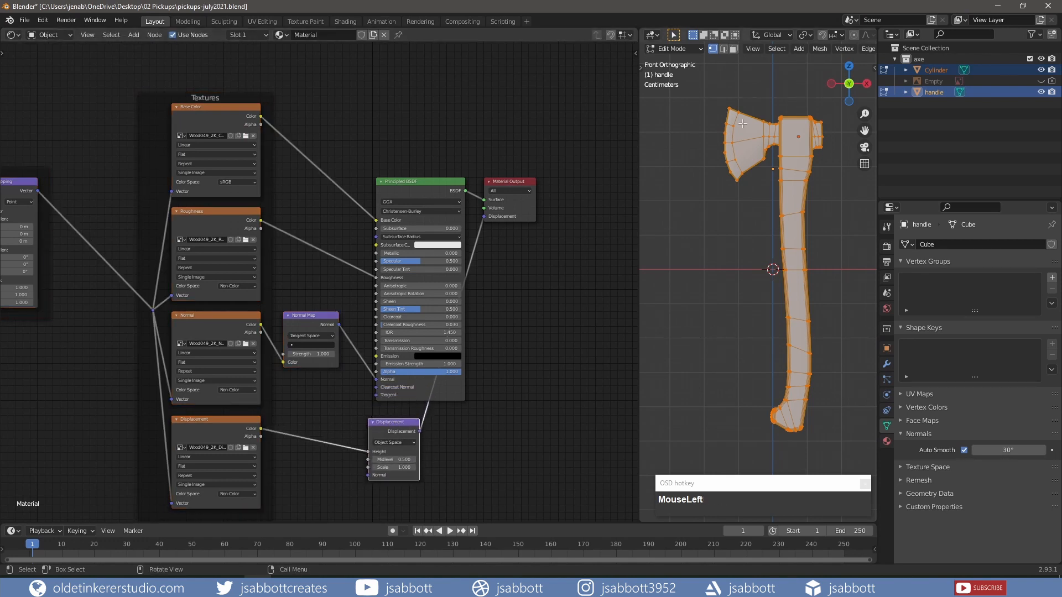
pyautogui.moveTo(807, 49); pyautogui.dragTo(984, 60, button='middle')
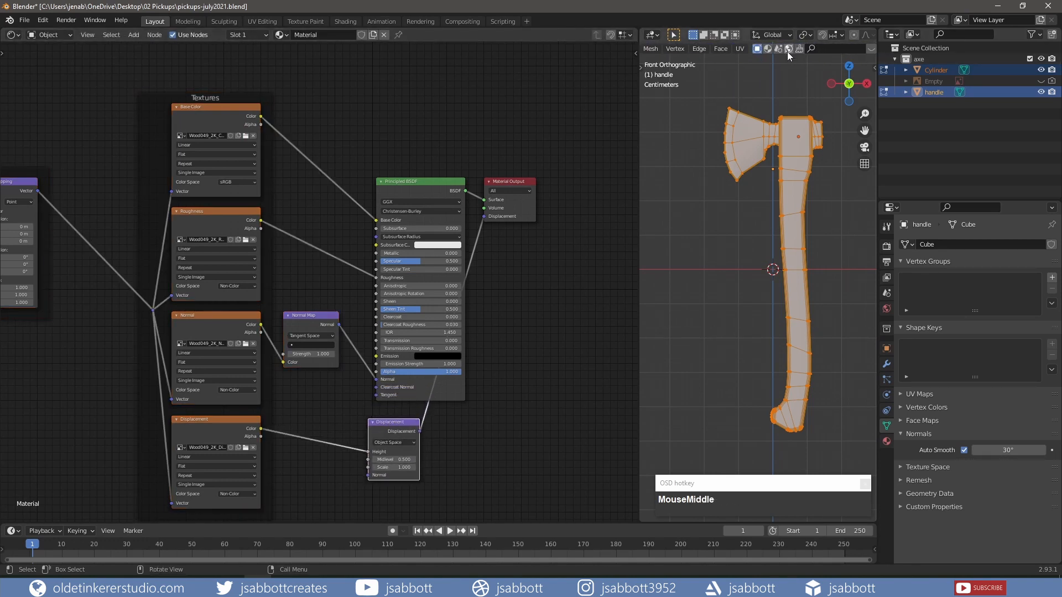
# Show the axe in material preview shading and split off a UV Editor above the Shader Editor.
pyautogui.moveTo(844, 48); pyautogui.dragTo(708, 66, button='middle')
pyautogui.click(847, 50)
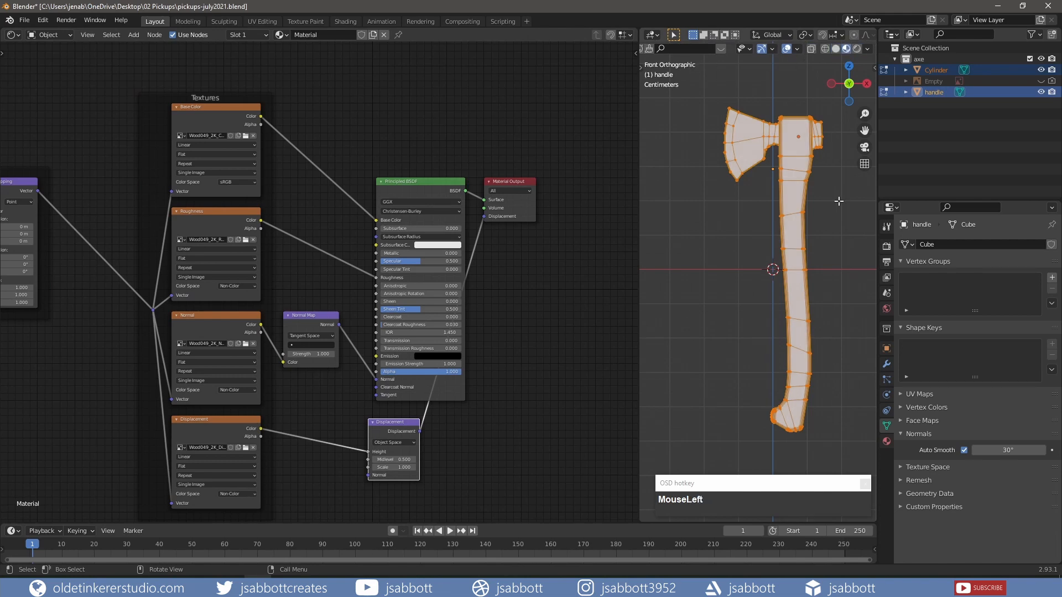
pyautogui.moveTo(635, 44); pyautogui.dragTo(630, 160)
pyautogui.click(13, 34)
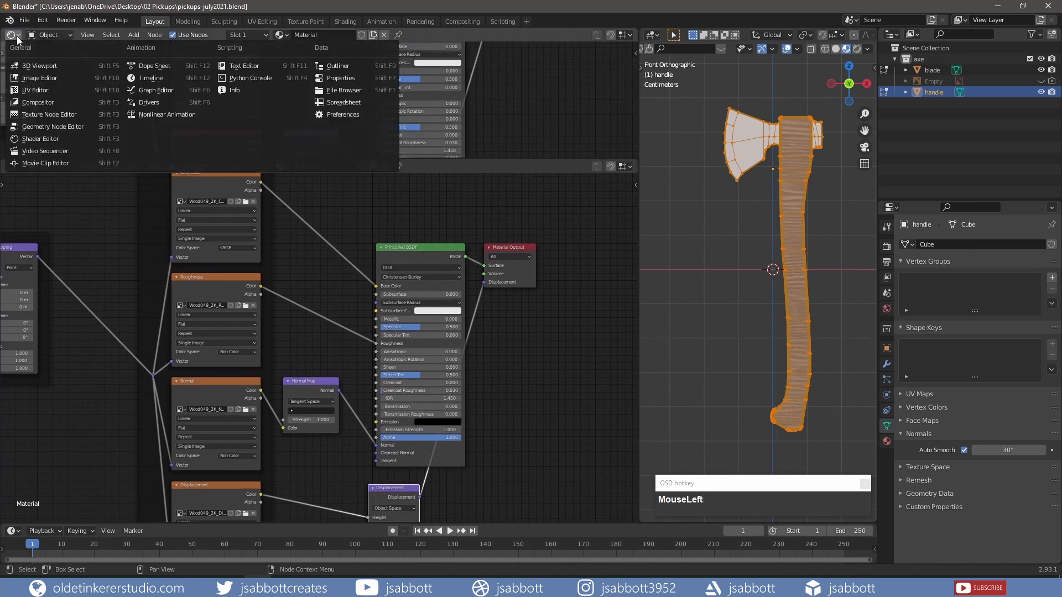
pyautogui.click(34, 90)
# Display the Wood049_2K_Color image behind the UVs and rotate all UV islands by 90°.
pyautogui.scroll(-6, 377, 95)
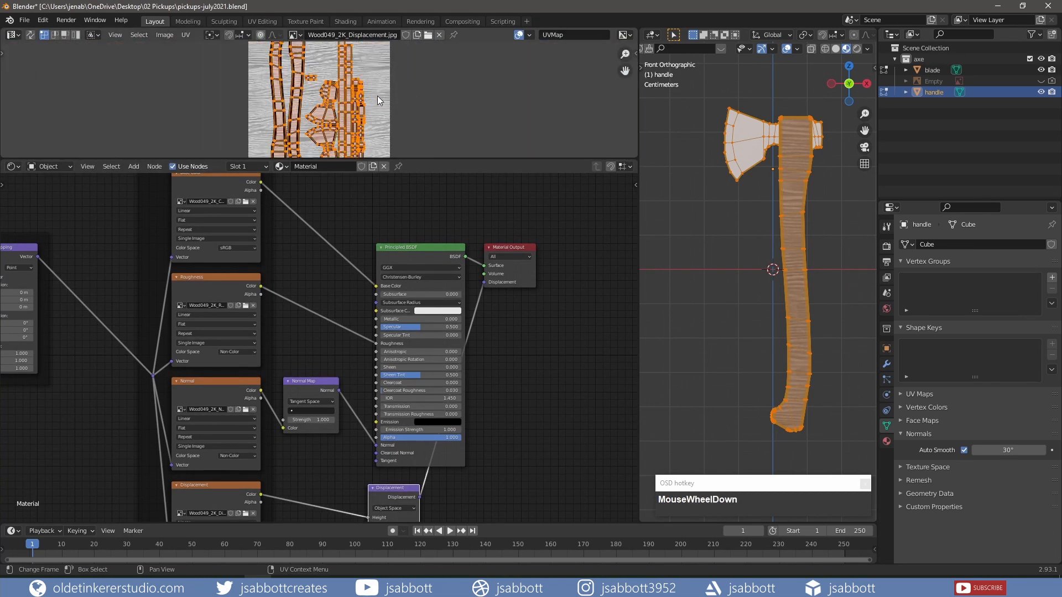
pyautogui.click(222, 177)
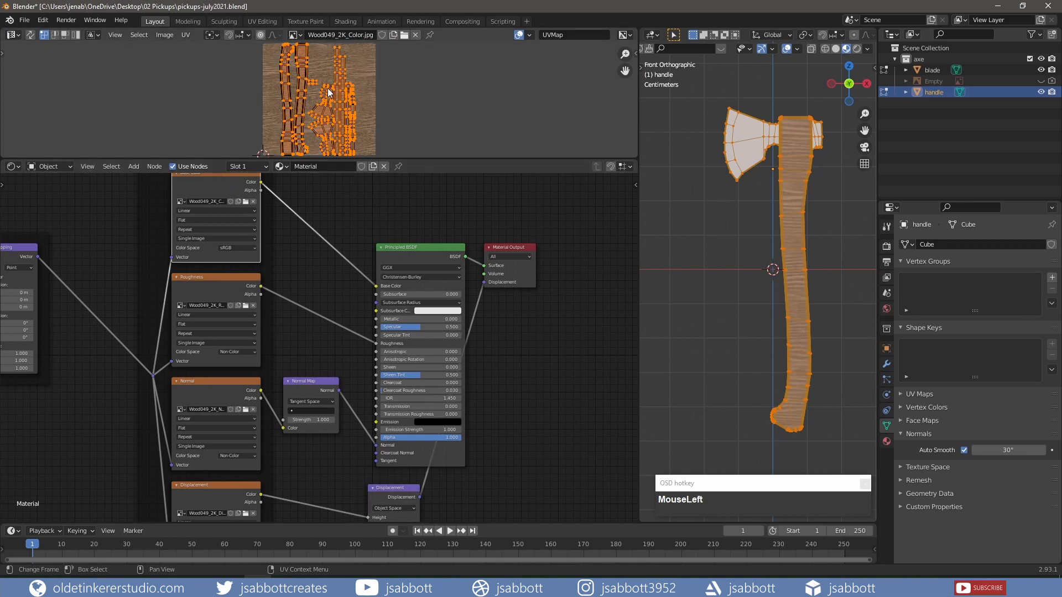
pyautogui.write('r90')
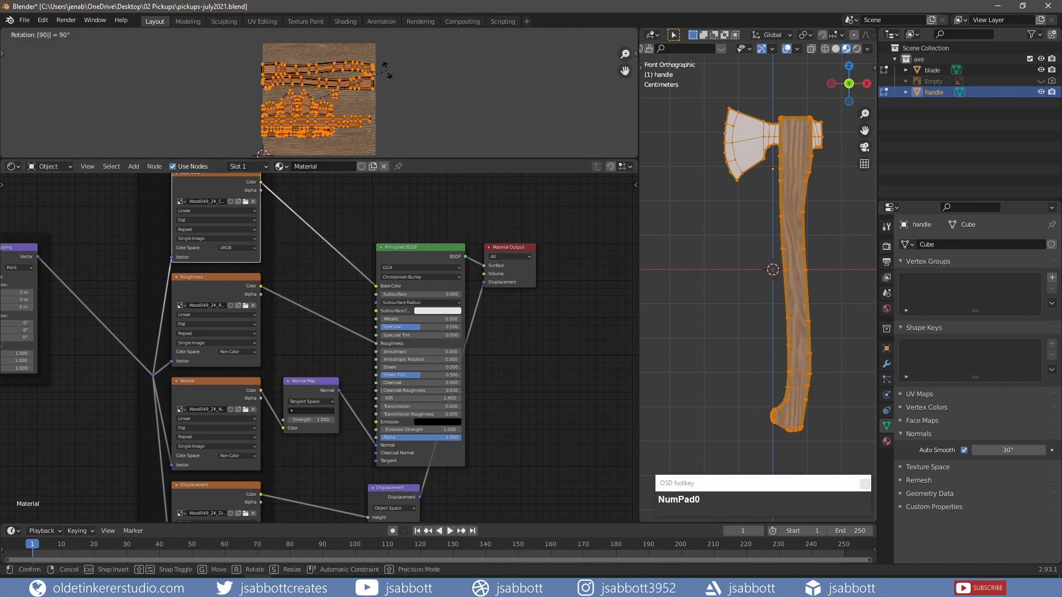
pyautogui.press('Return')
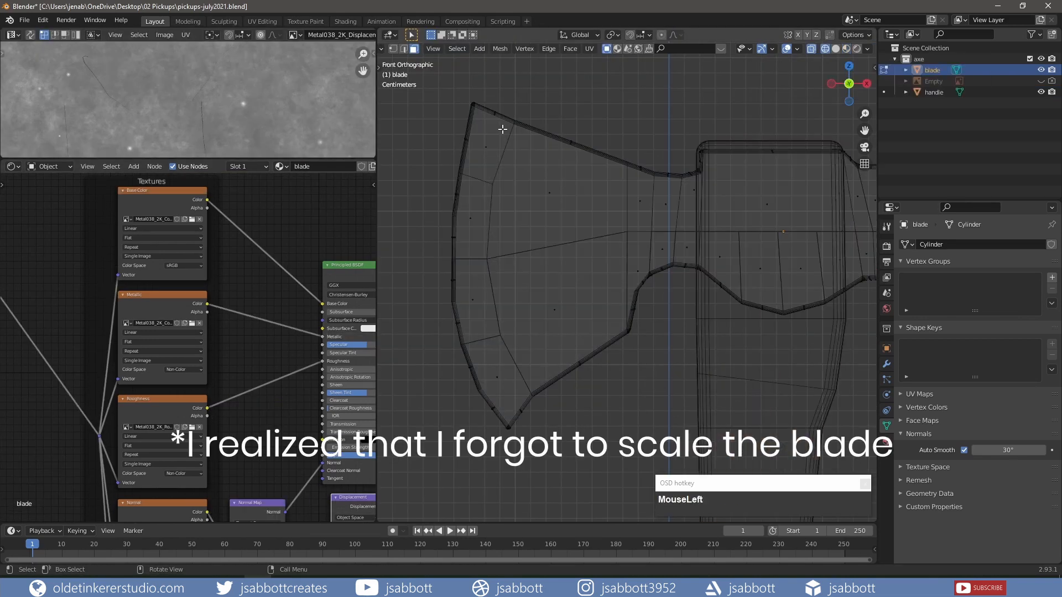
# Select all faces along the blade's cutting edge, on both sides of the mesh, and scale them along Y.
pyautogui.moveTo(434, 257); pyautogui.dragTo(487, 333)
pyautogui.keyDown('shift'); pyautogui.moveTo(462, 356); pyautogui.dragTo(521, 439); pyautogui.keyUp('shift')
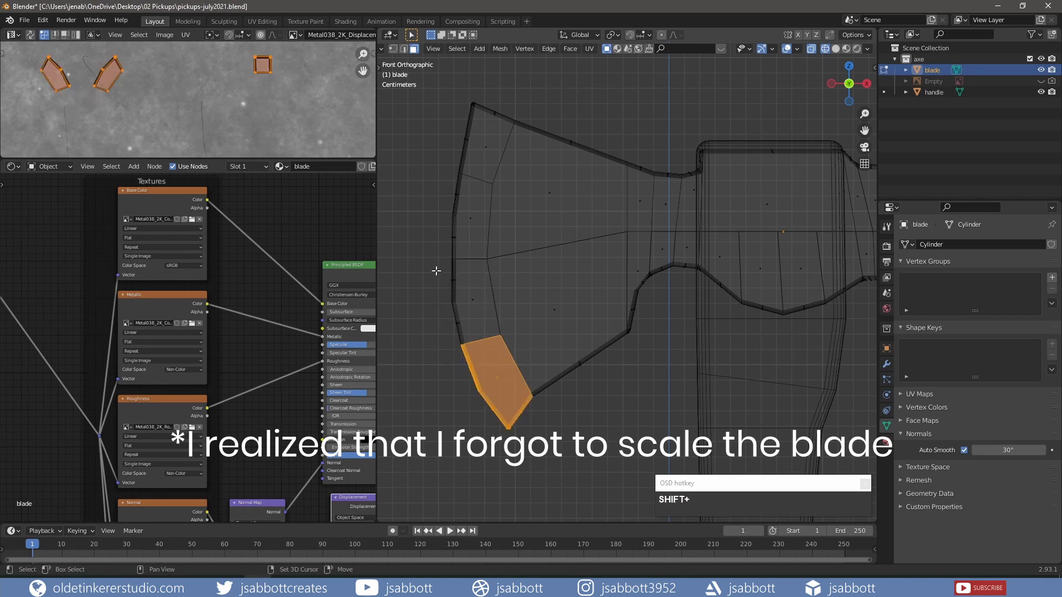
pyautogui.keyDown('shift'); pyautogui.moveTo(441, 177); pyautogui.dragTo(473, 245); pyautogui.keyUp('shift')
pyautogui.keyDown('shift'); pyautogui.moveTo(460, 87); pyautogui.dragTo(491, 179); pyautogui.keyUp('shift')
pyautogui.keyDown('shift'); pyautogui.moveTo(485, 101); pyautogui.dragTo(501, 124); pyautogui.keyUp('shift')
pyautogui.click(835, 49)
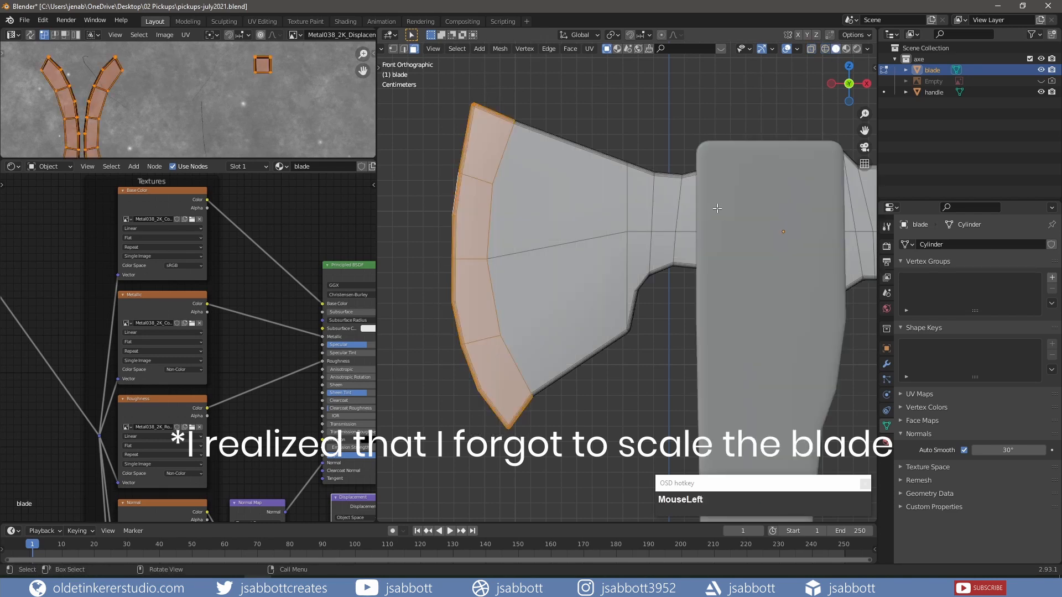
pyautogui.press('ctrl+KP_3')
pyautogui.press('s')
pyautogui.press('y')
pyautogui.click(656, 268)
pyautogui.press('KP_1')
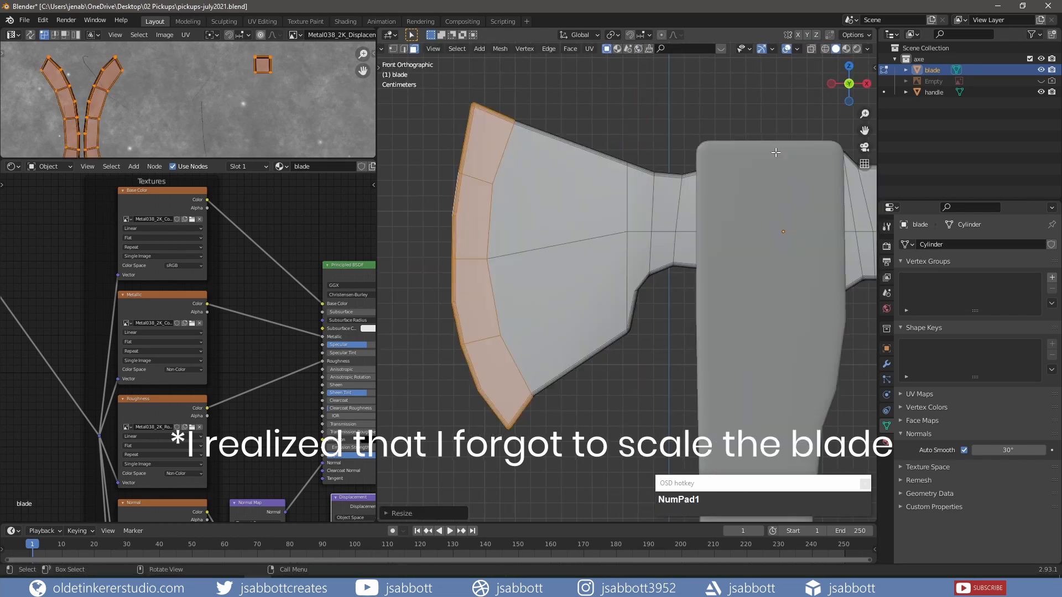
# Select the blade's broad middle faces between the cutting edge and the neck, on both sides of the mesh.
pyautogui.click(825, 49)
pyautogui.moveTo(551, 122); pyautogui.dragTo(586, 374)
pyautogui.keyDown('shift'); pyautogui.moveTo(542, 181); pyautogui.dragTo(569, 225); pyautogui.keyUp('shift')
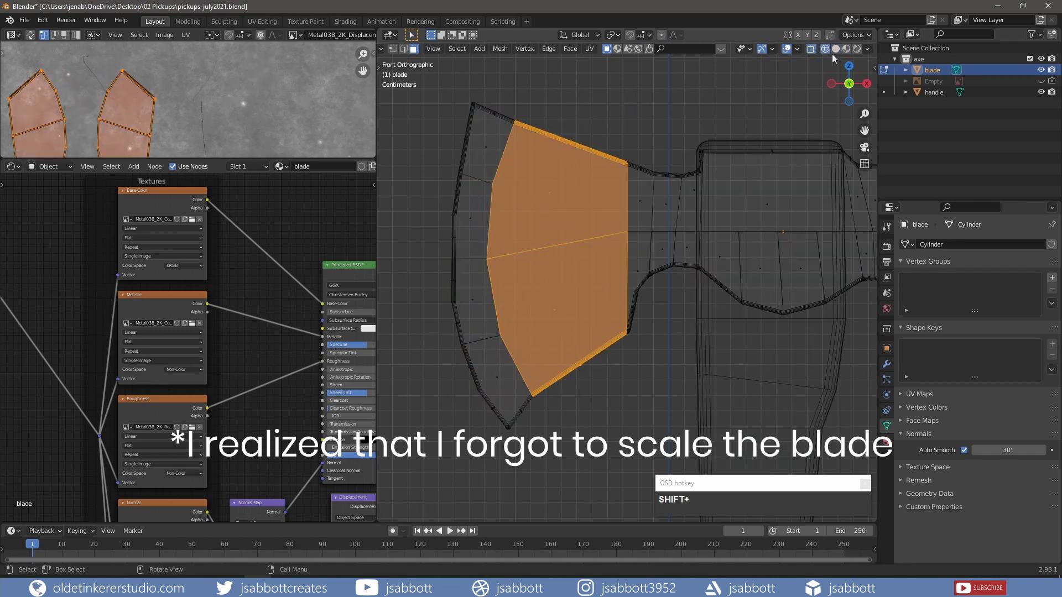
pyautogui.click(835, 50)
pyautogui.moveTo(643, 136); pyautogui.dragTo(641, 207, button='middle')
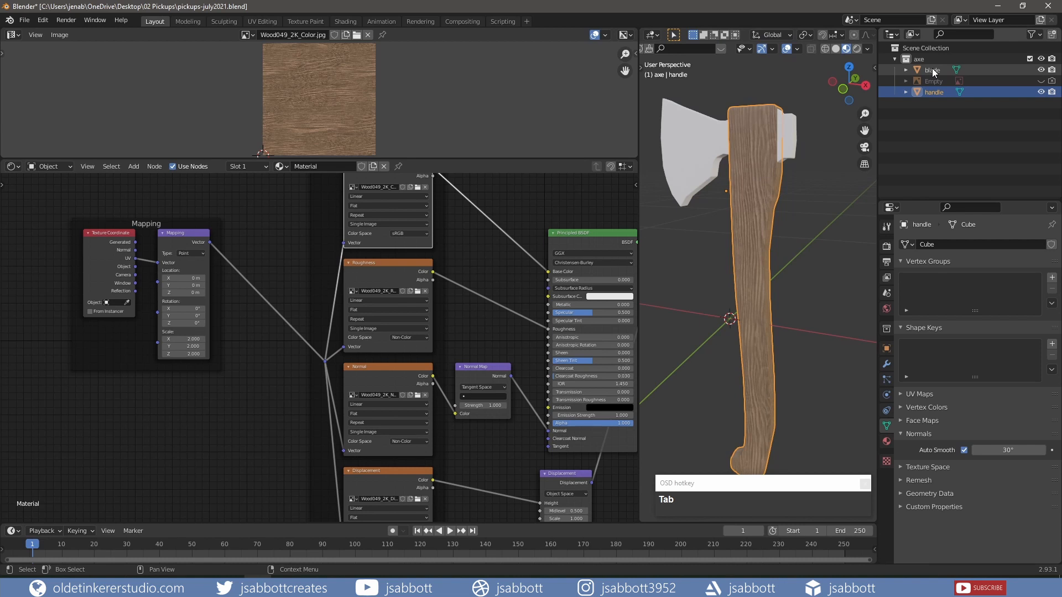
# Create a material named blade on the blade object and load the Metal038 2K texture maps into its Principled BSDF.
pyautogui.click(931, 70)
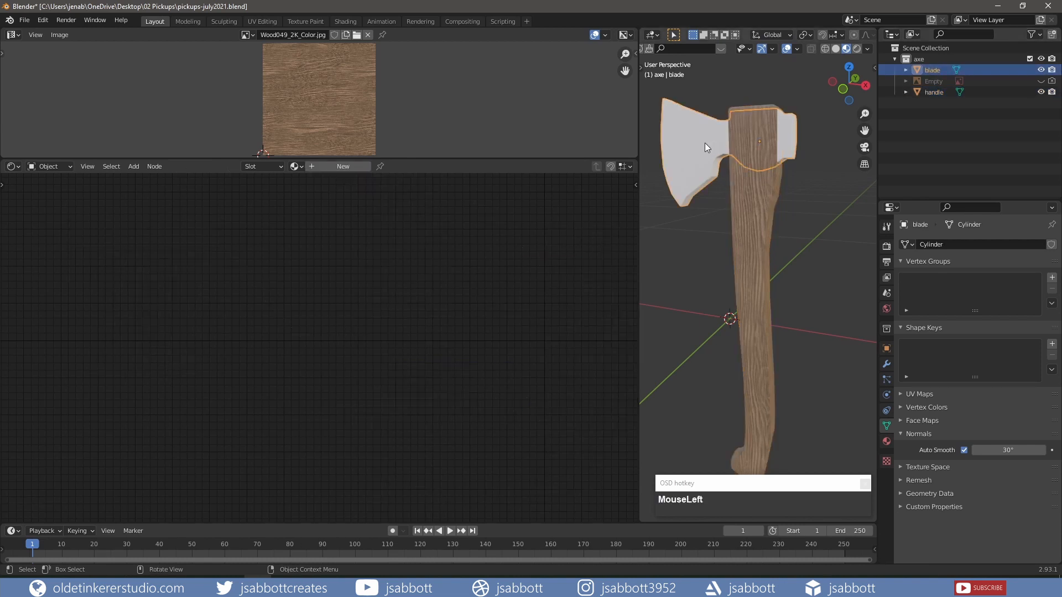
pyautogui.press('Tab')
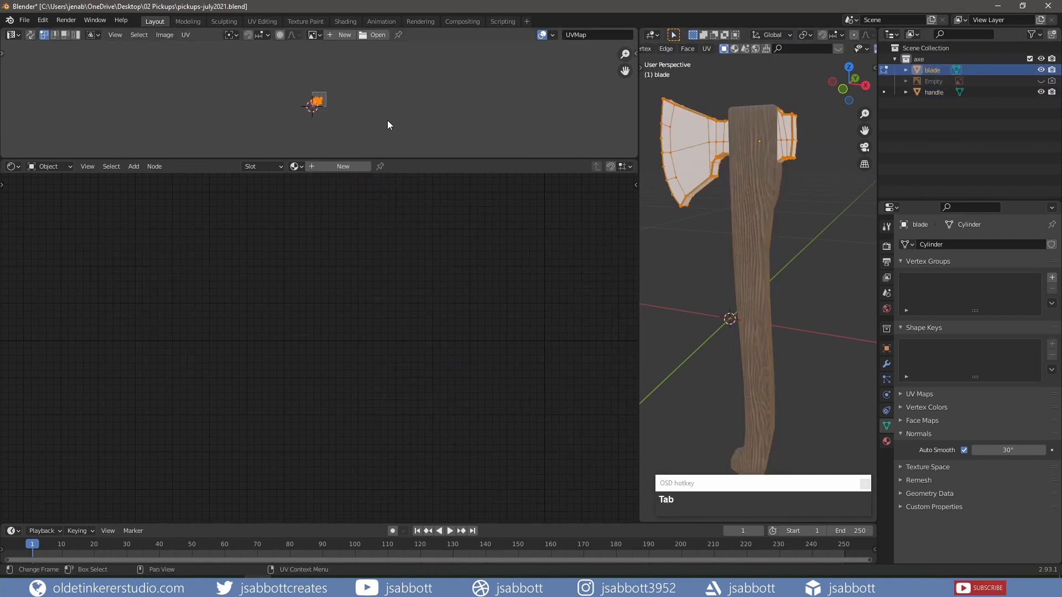
pyautogui.scroll(6, 385, 122)
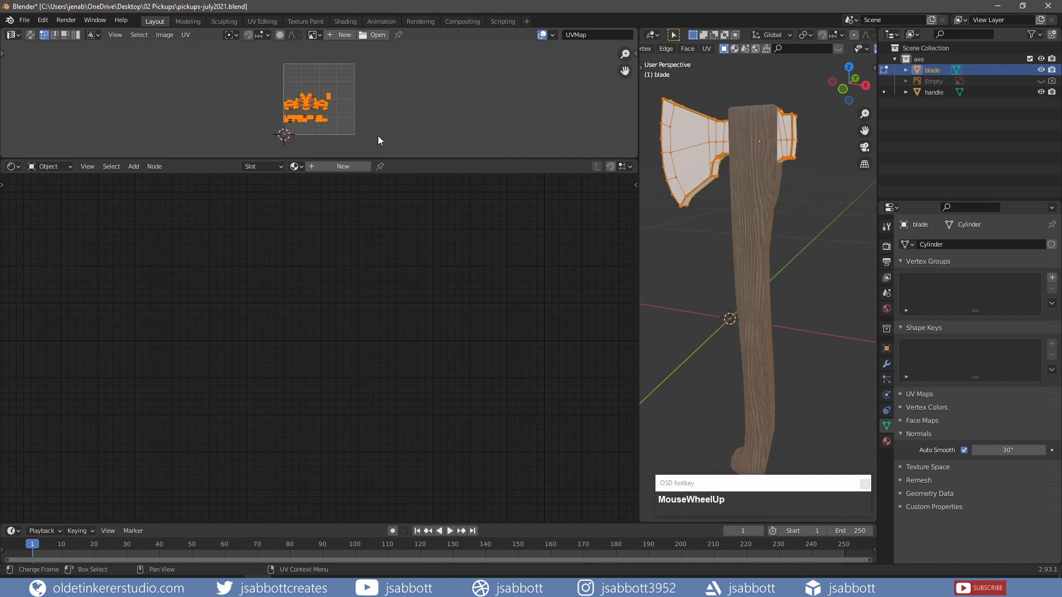
pyautogui.click(344, 167)
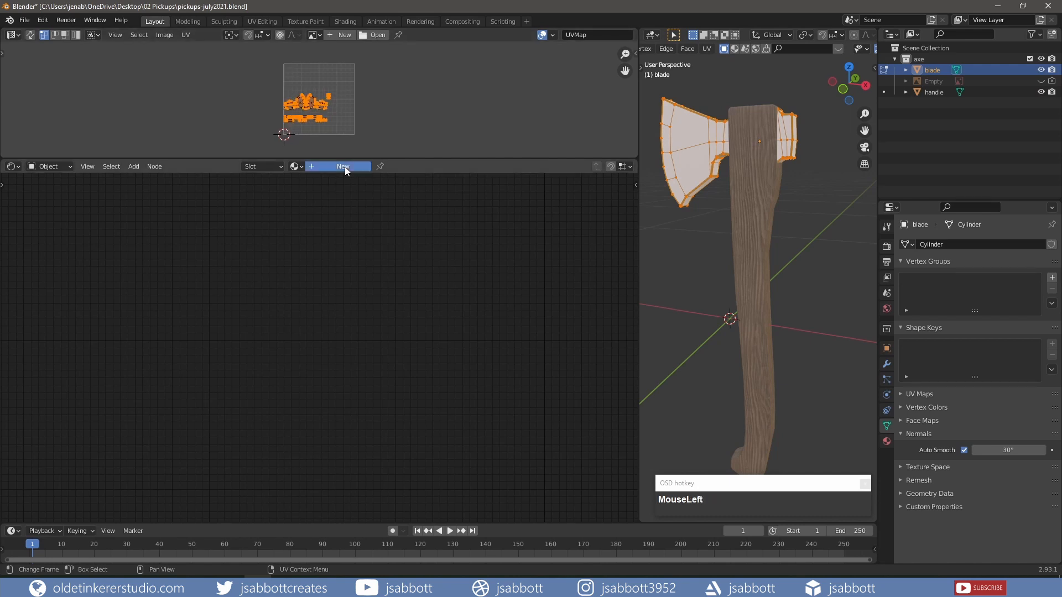
pyautogui.click(748, 214)
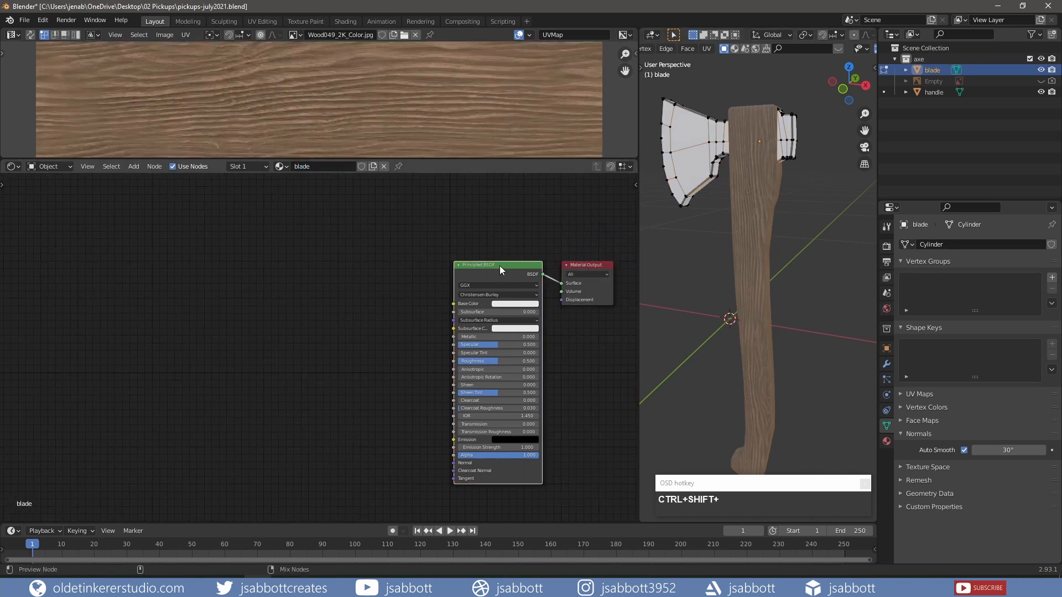
pyautogui.hotkey('ctrl', 'shift', 't')
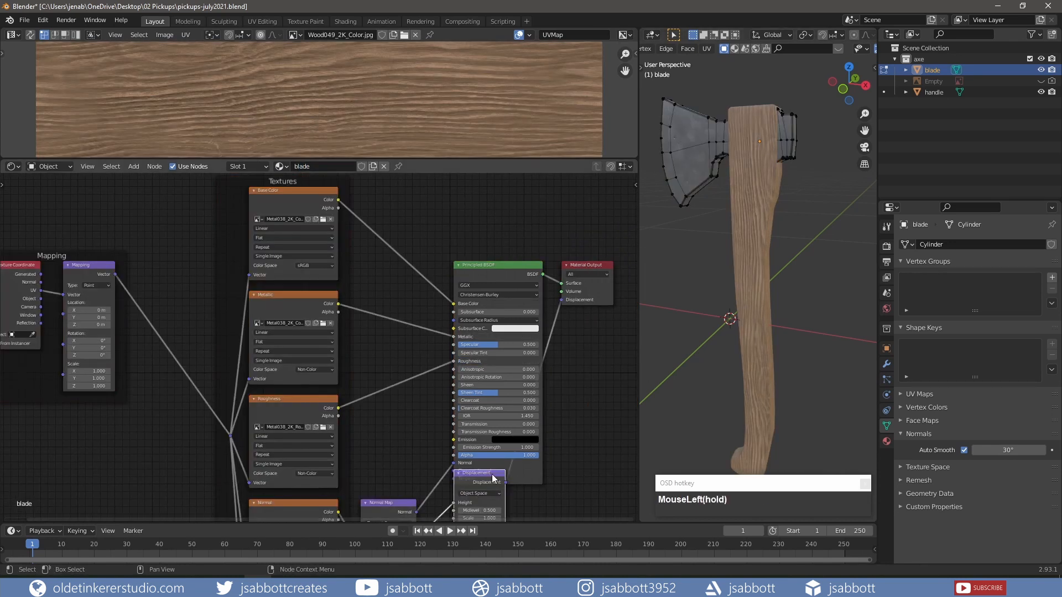
# Set up a wider front view of the blade in material preview, in vertex select mode with nothing selected.
pyautogui.moveTo(731, 273)
pyautogui.mouseDown(button='middle')
pyautogui.moveTo(790, 280)
pyautogui.moveTo(790, 266)
pyautogui.mouseUp(button='middle')
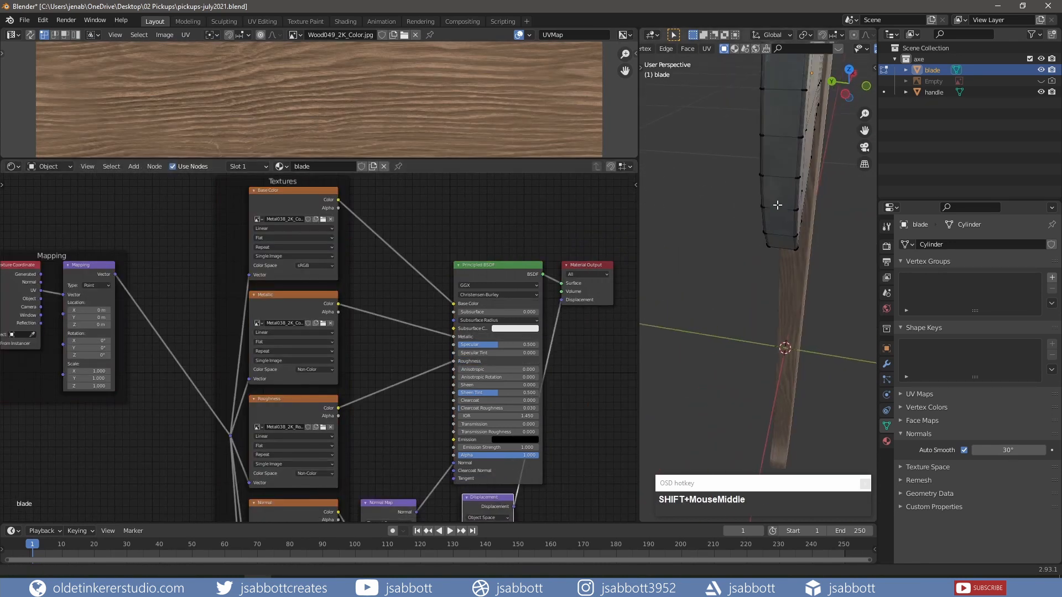
pyautogui.scroll(3, 791, 265)
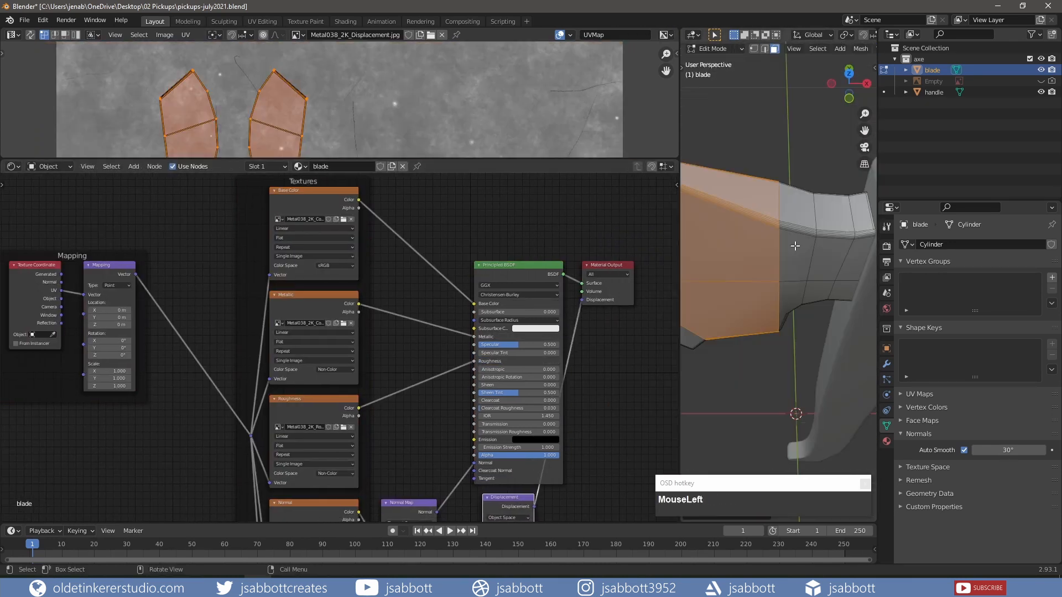
pyautogui.press('Tab')
pyautogui.press('Tab')
pyautogui.press('1')
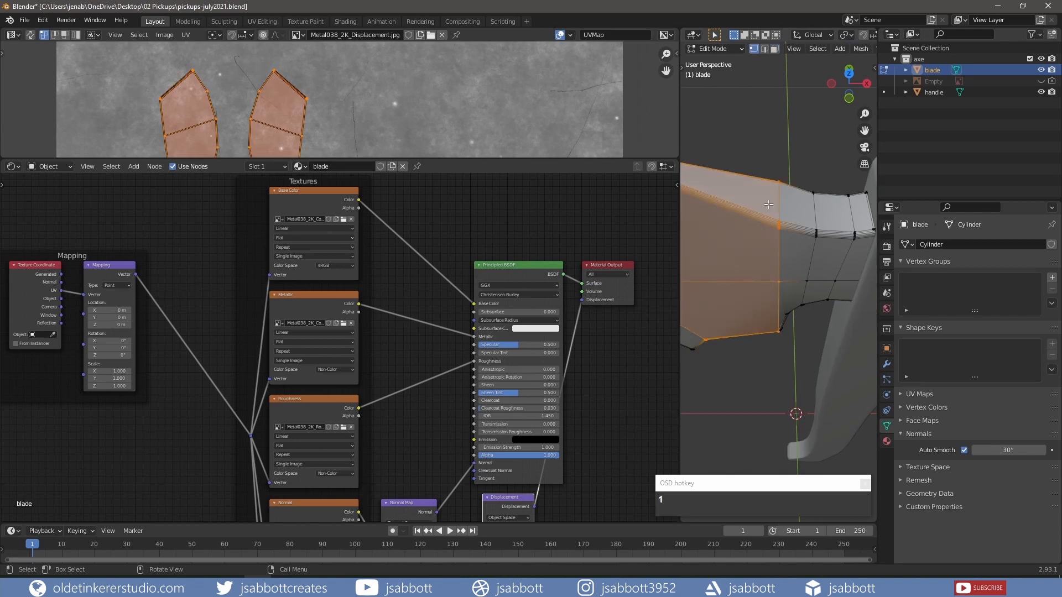
pyautogui.press('KP_1')
pyautogui.scroll(-5, 789, 247)
pyautogui.moveTo(819, 49); pyautogui.dragTo(691, 49, button='middle')
pyautogui.click(846, 50)
pyautogui.hotkey('alt', 'a')
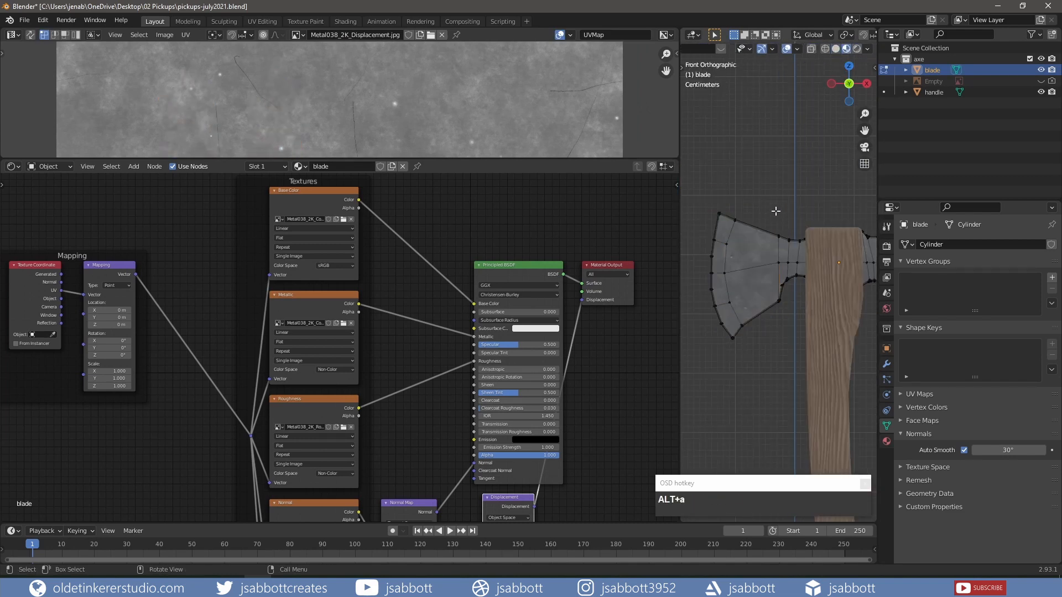
pyautogui.keyDown('shift'); pyautogui.moveTo(766, 268); pyautogui.dragTo(760, 204, button='middle'); pyautogui.keyUp('shift')
pyautogui.moveTo(680, 247); pyautogui.dragTo(636, 246)
pyautogui.scroll(2, 734, 235)
pyautogui.keyDown('shift'); pyautogui.moveTo(734, 236); pyautogui.dragTo(751, 275, button='middle'); pyautogui.keyUp('shift')
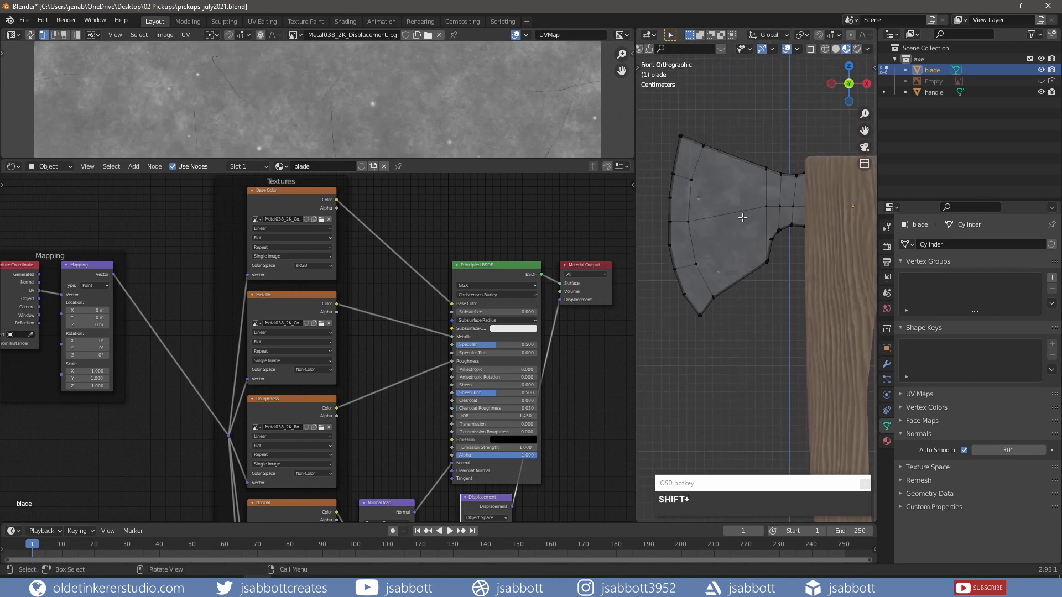
# Select every face of the blade's cutting edge through the mesh, using face select in wireframe.
pyautogui.click(824, 48)
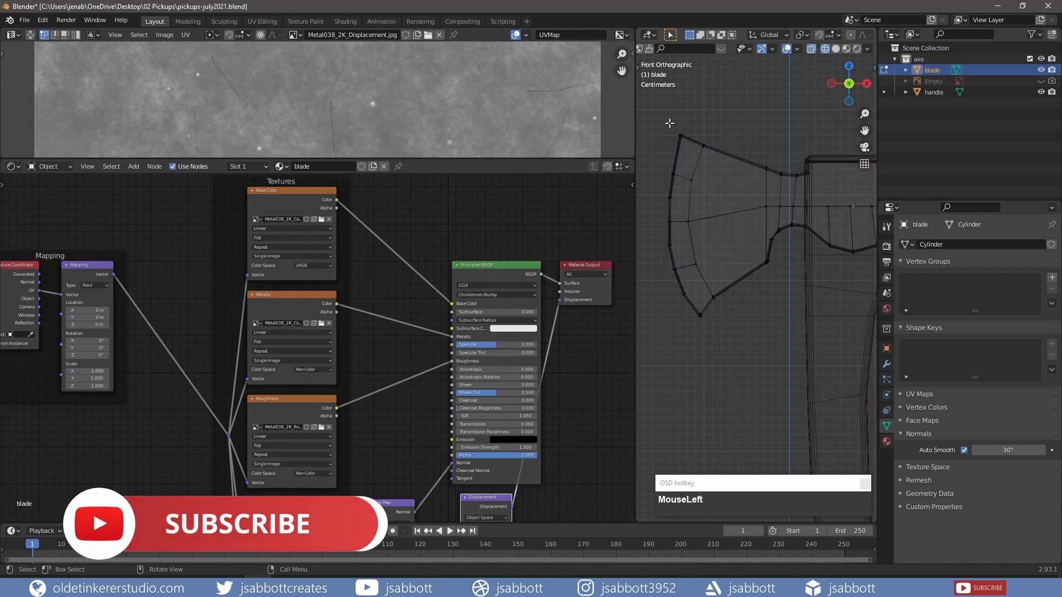
pyautogui.press('3')
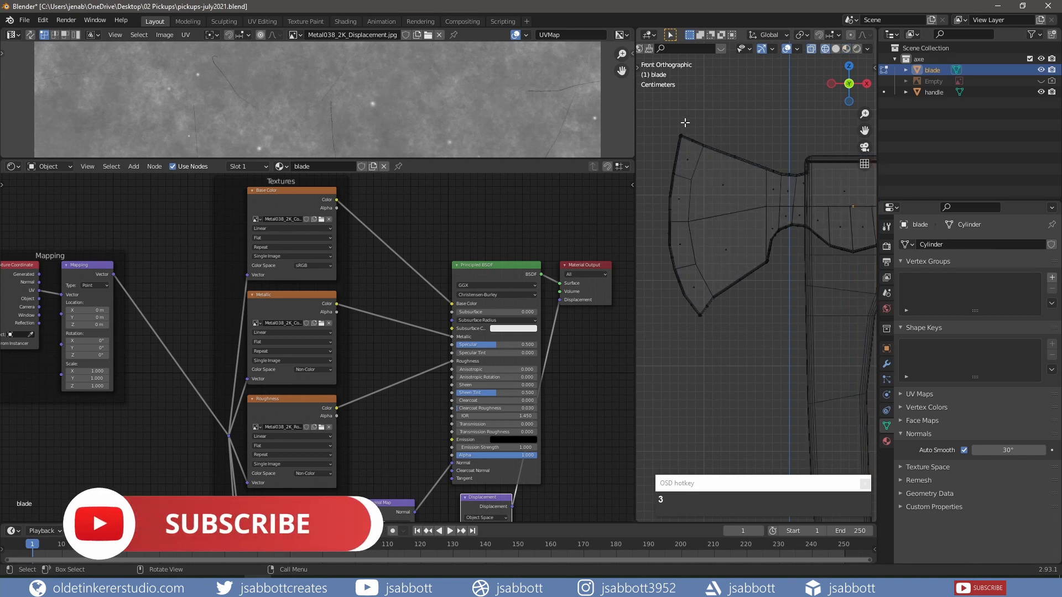
pyautogui.moveTo(687, 122); pyautogui.dragTo(693, 165)
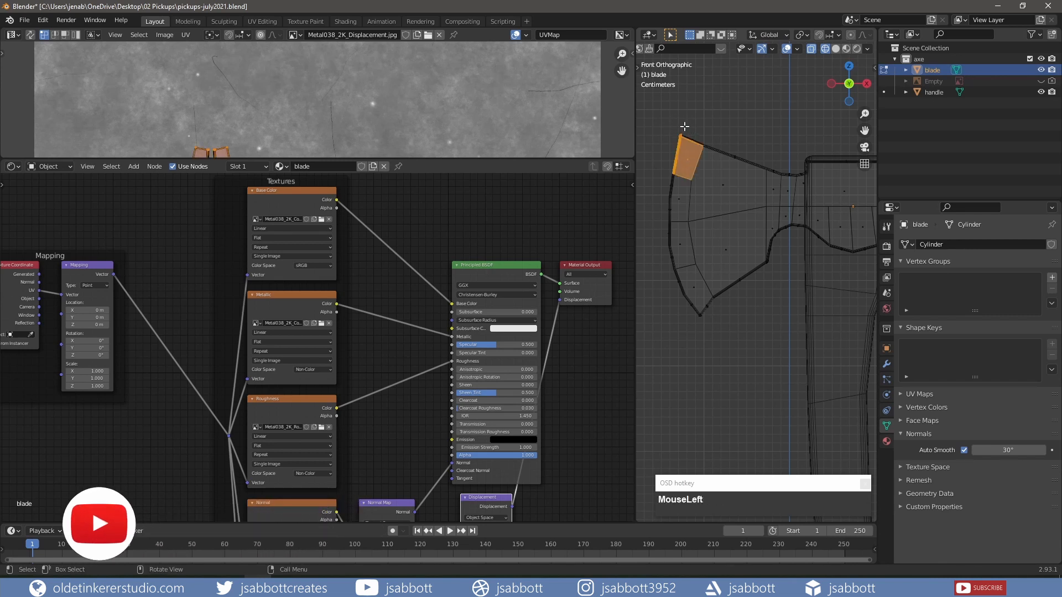
pyautogui.keyDown('shift'); pyautogui.moveTo(686, 127); pyautogui.dragTo(700, 149); pyautogui.keyUp('shift')
pyautogui.keyDown('shift'); pyautogui.moveTo(662, 187); pyautogui.dragTo(697, 312); pyautogui.keyUp('shift')
pyautogui.keyDown('shift'); pyautogui.click(693, 305); pyautogui.keyUp('shift')
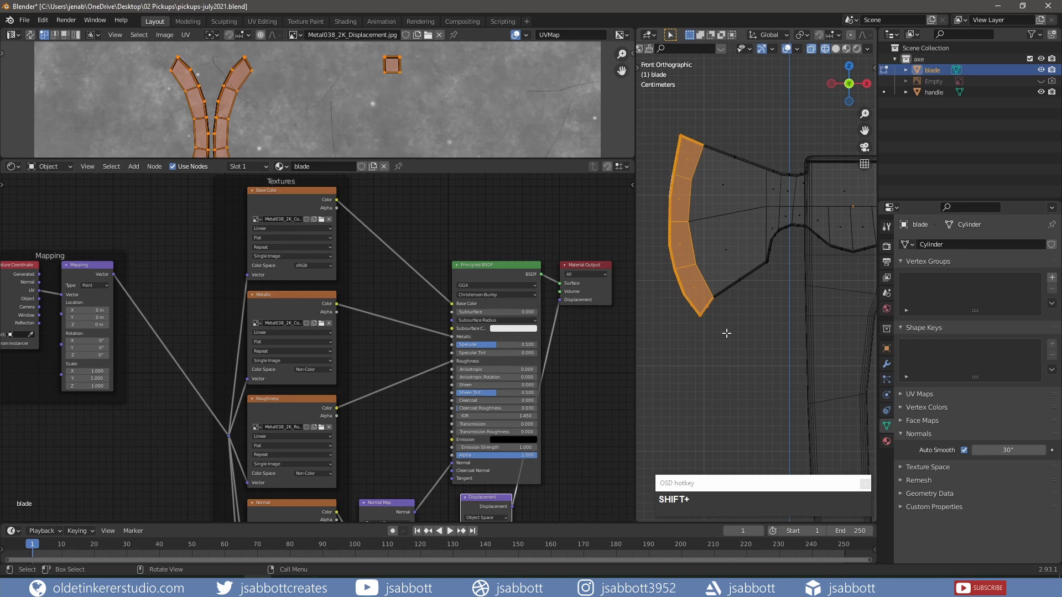
# Add a second material slot to the blade with a new material named blade2.
pyautogui.click(886, 441)
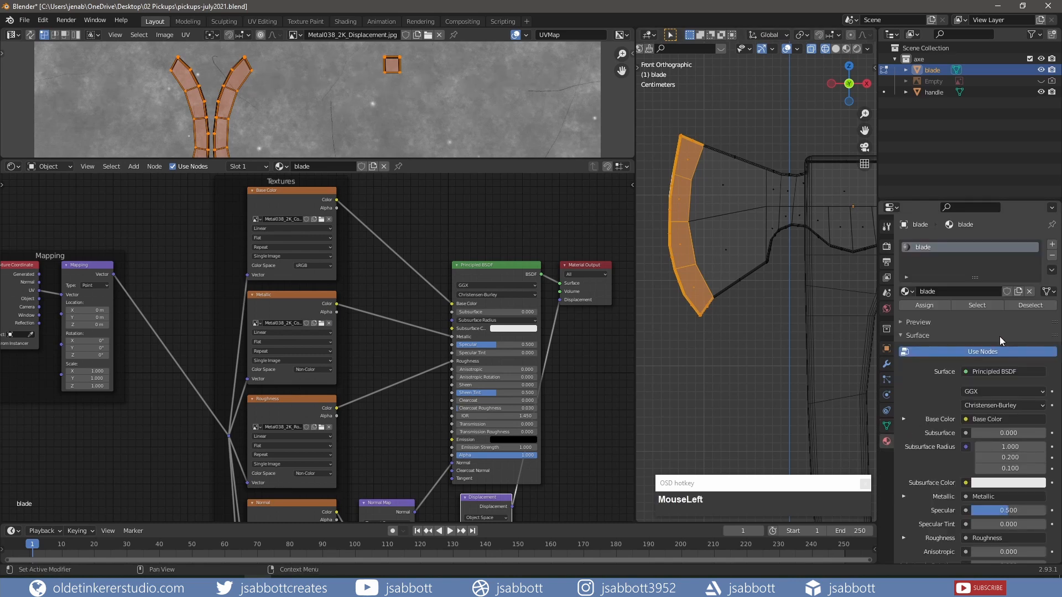
pyautogui.click(1052, 245)
pyautogui.click(977, 314)
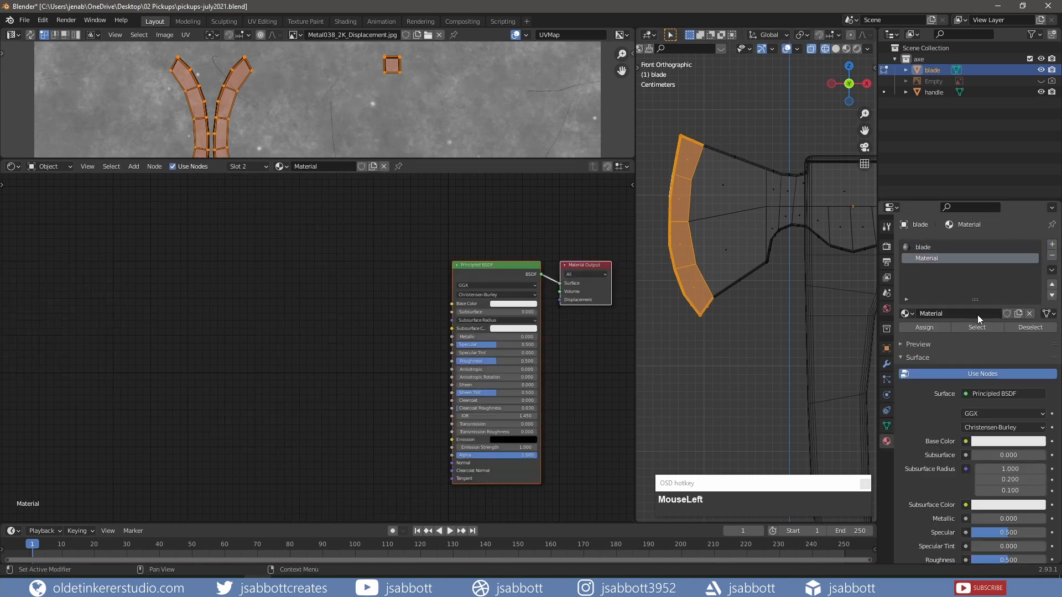
pyautogui.click(961, 314)
pyautogui.write('blade2')
pyautogui.press('Return')
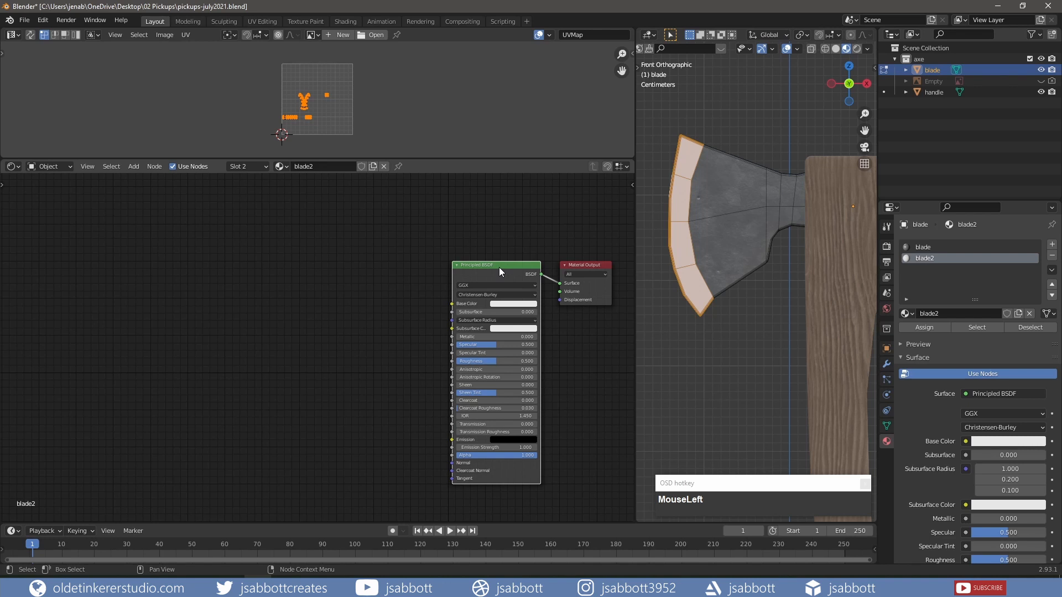
# Load the Metal038 texture maps into blade2's Principled BSDF and place the Displacement node just below it.
pyautogui.hotkey('ctrl', 'shift', 't')
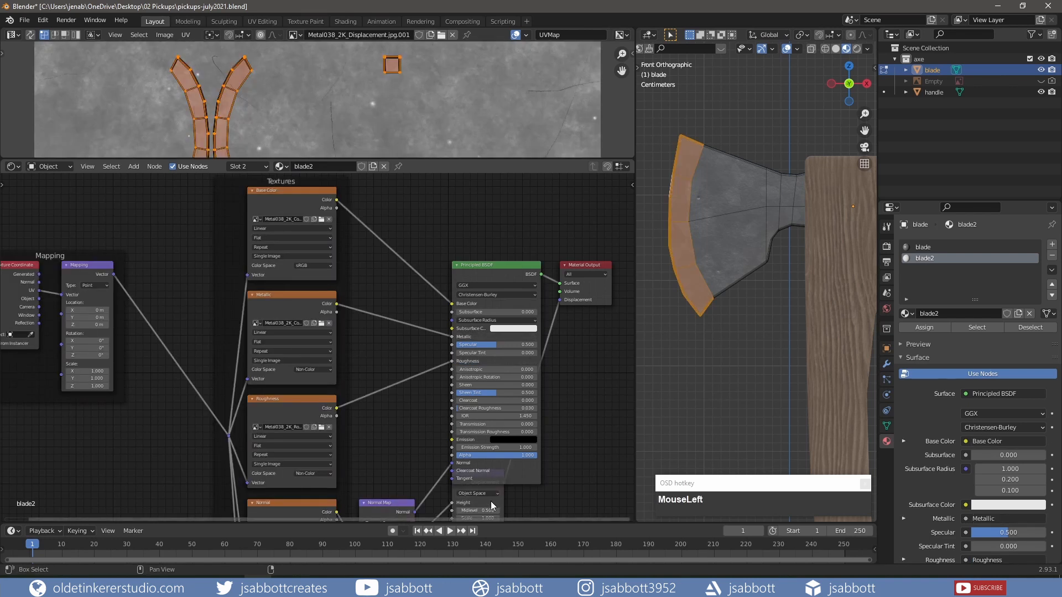
pyautogui.moveTo(488, 505)
pyautogui.mouseDown()
pyautogui.moveTo(486, 481)
pyautogui.moveTo(486, 503)
pyautogui.mouseUp()
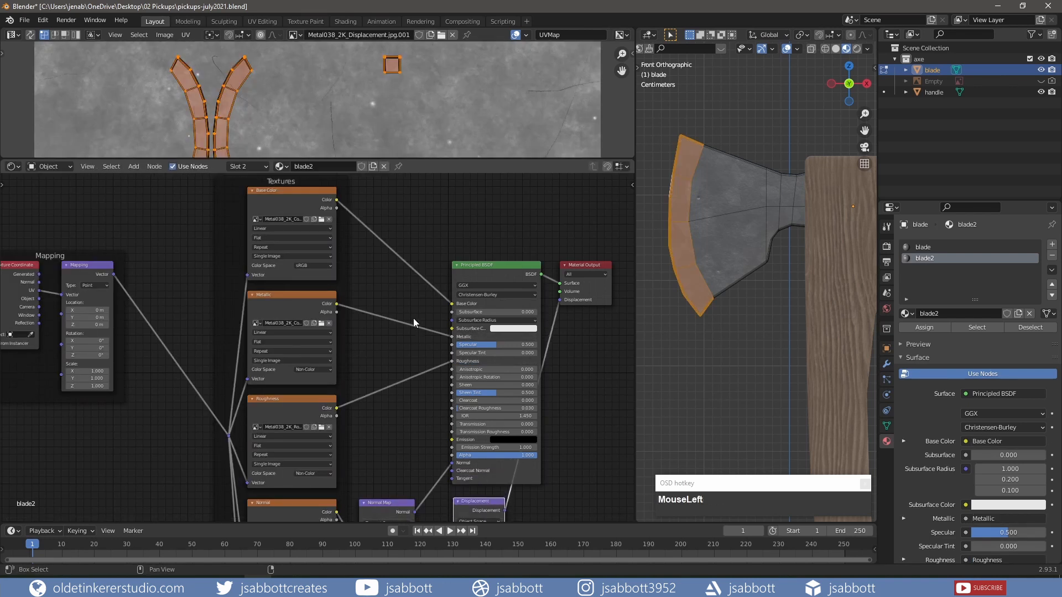
# Insert a ColorRamp node between the Base Color texture and the Principled BSDF's Base Color input in blade2.
pyautogui.hotkey('shift', 'a')
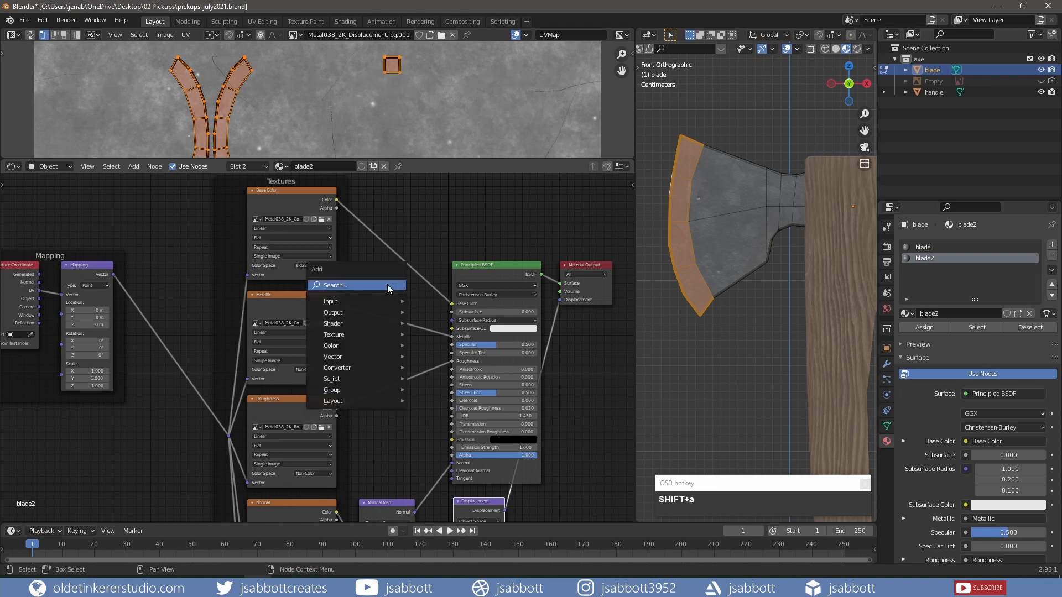
pyautogui.moveTo(379, 363)
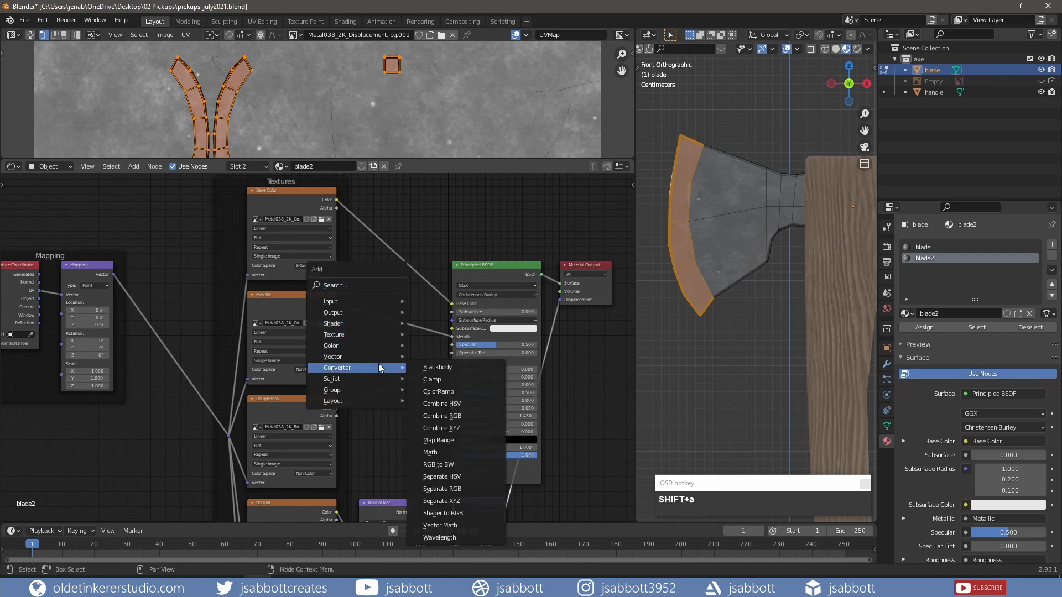
pyautogui.click(438, 391)
pyautogui.click(365, 213)
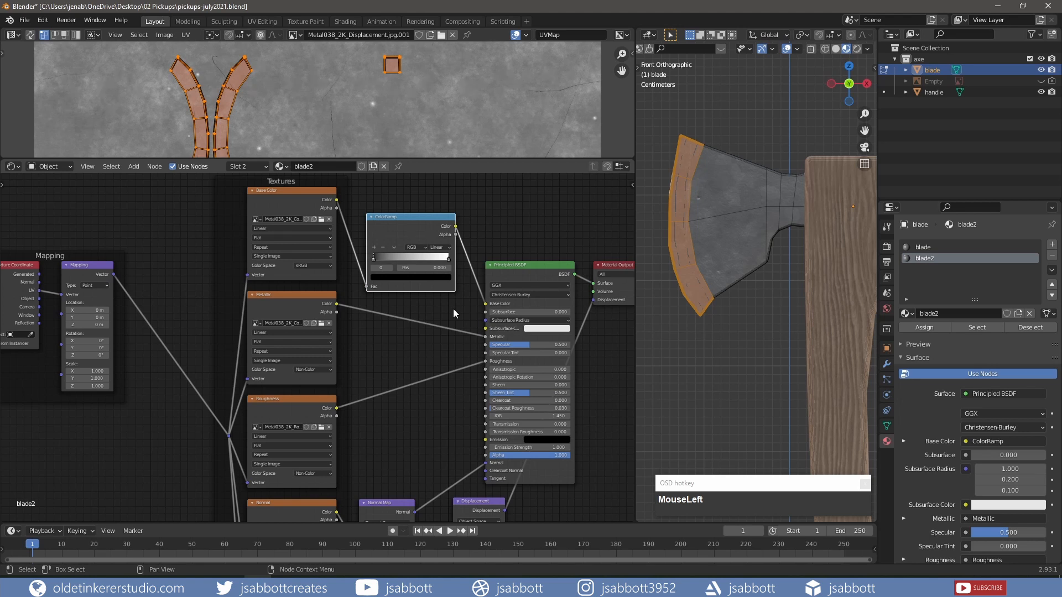
# Set the ColorRamp's interpolation to Constant and pick a new colour for its black stop.
pyautogui.click(437, 247)
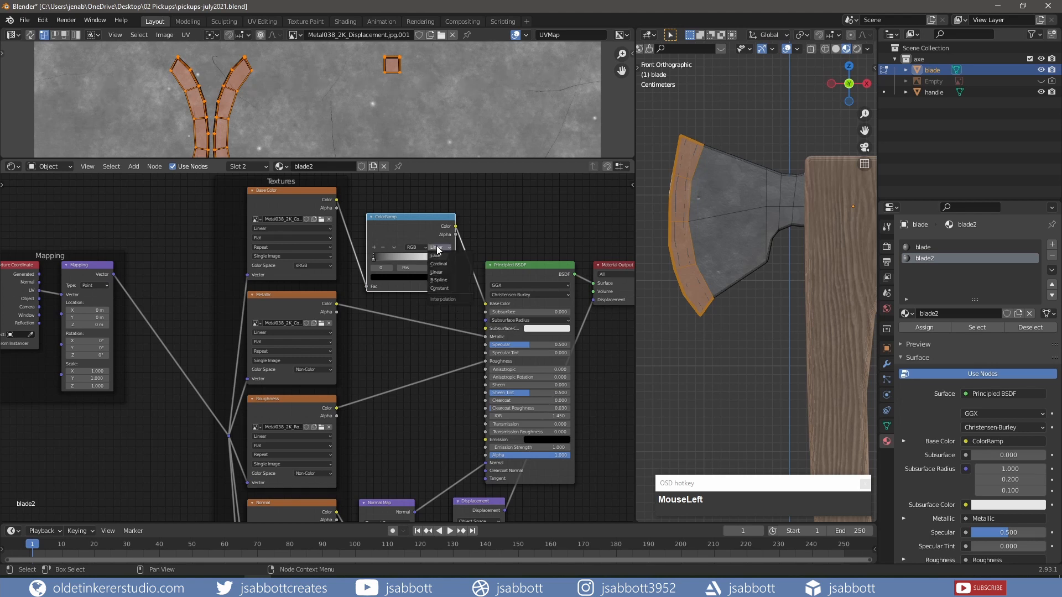
pyautogui.click(442, 287)
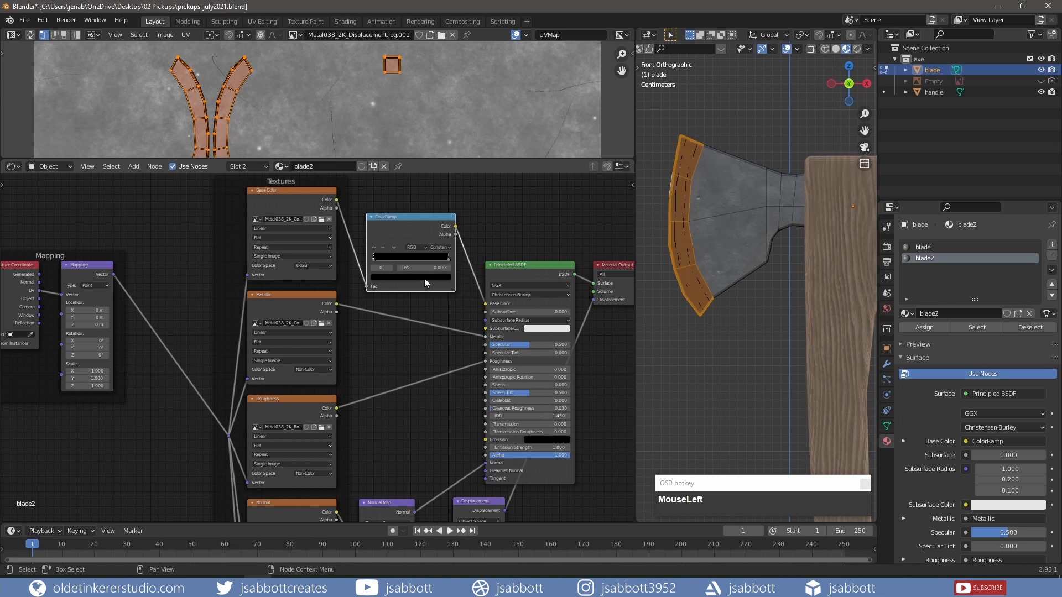
pyautogui.click(423, 277)
pyautogui.moveTo(432, 221)
pyautogui.mouseDown()
pyautogui.moveTo(433, 195)
pyautogui.moveTo(402, 214)
pyautogui.mouseUp()
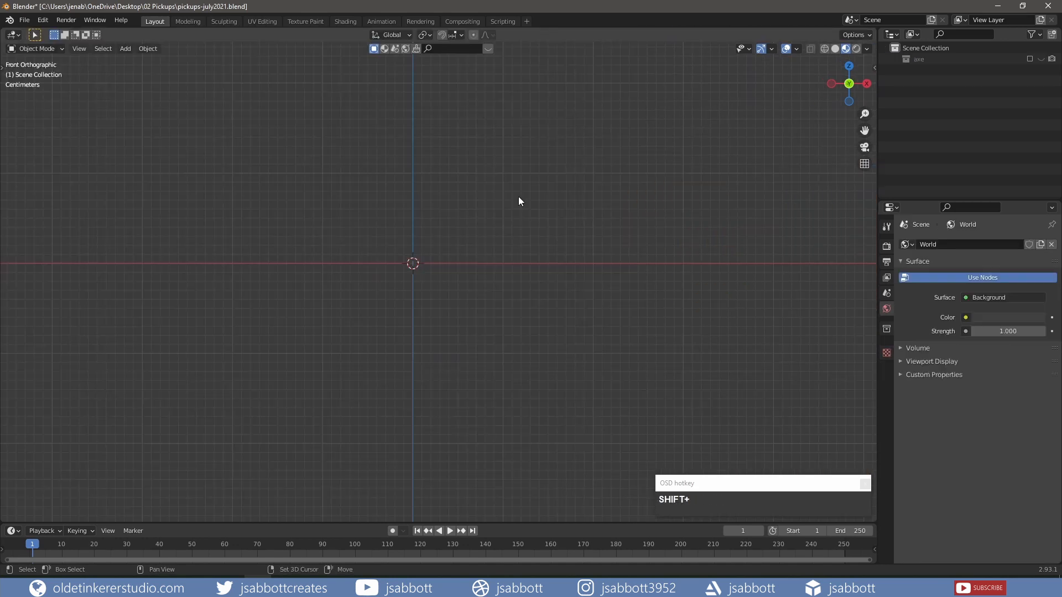
# Add an image empty at the world origin and rotate it 90° about X to face the front view.
pyautogui.hotkey('shift', 'a')
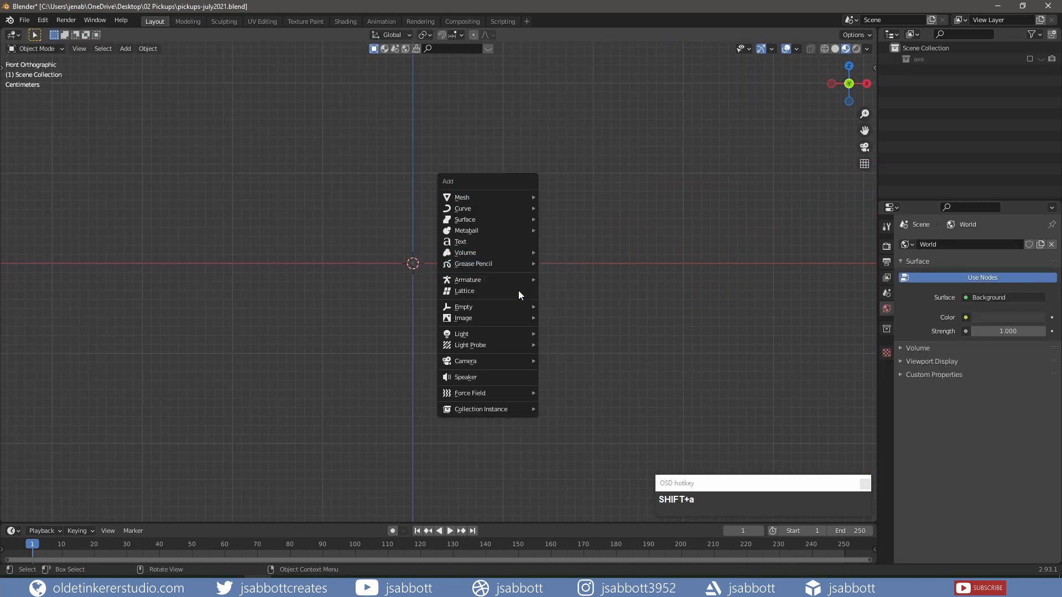
pyautogui.moveTo(518, 307)
pyautogui.click(578, 391)
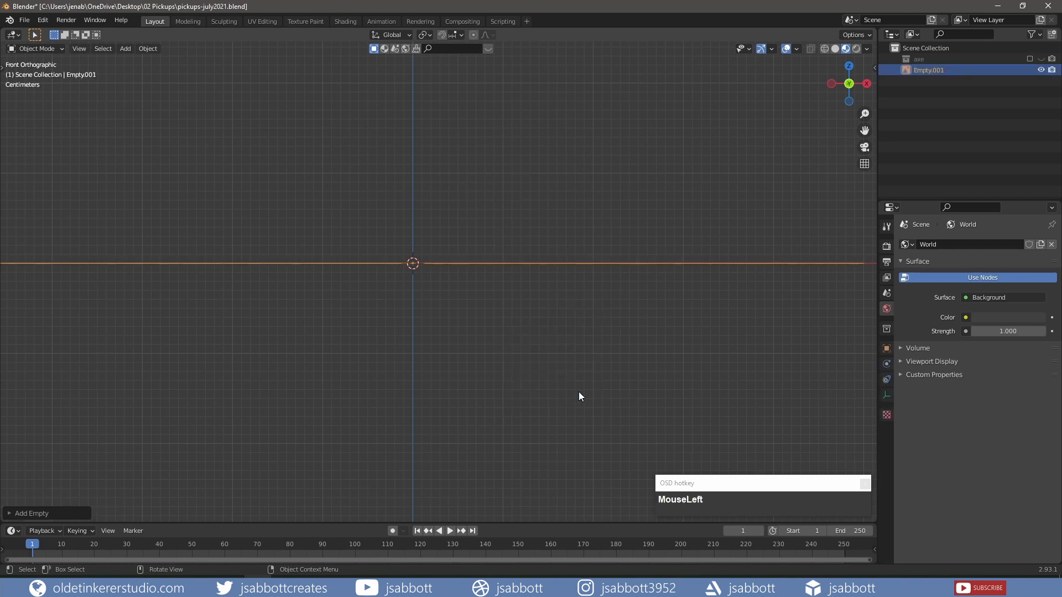
pyautogui.press('r')
pyautogui.press('x')
pyautogui.press('KP_9')
pyautogui.press('KP_0')
pyautogui.press('Return')
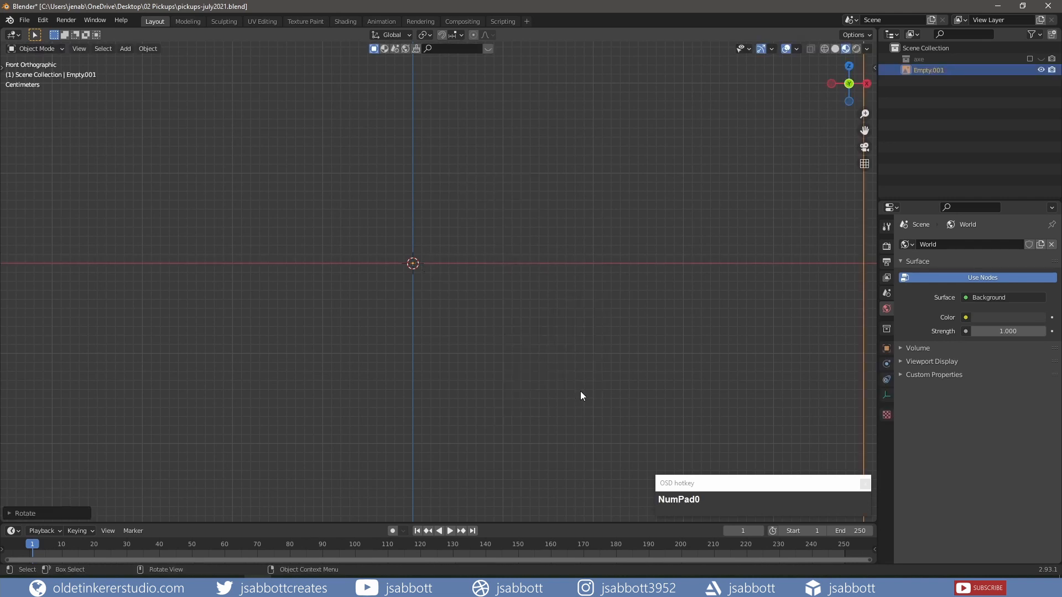
# Load healing.png as the image of the new empty.
pyautogui.scroll(-4, 597, 321)
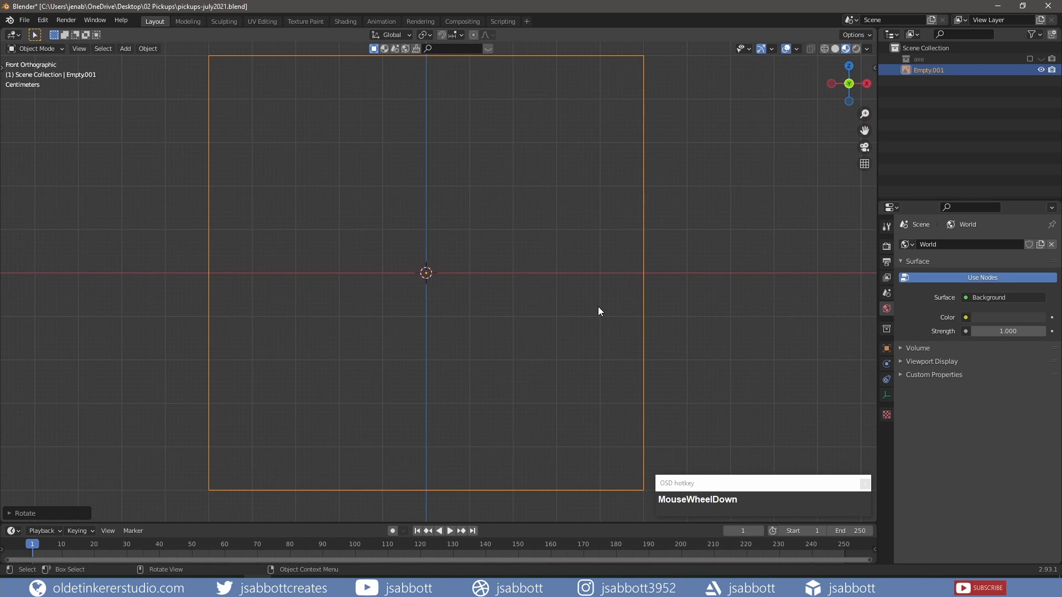
pyautogui.click(884, 394)
pyautogui.click(962, 406)
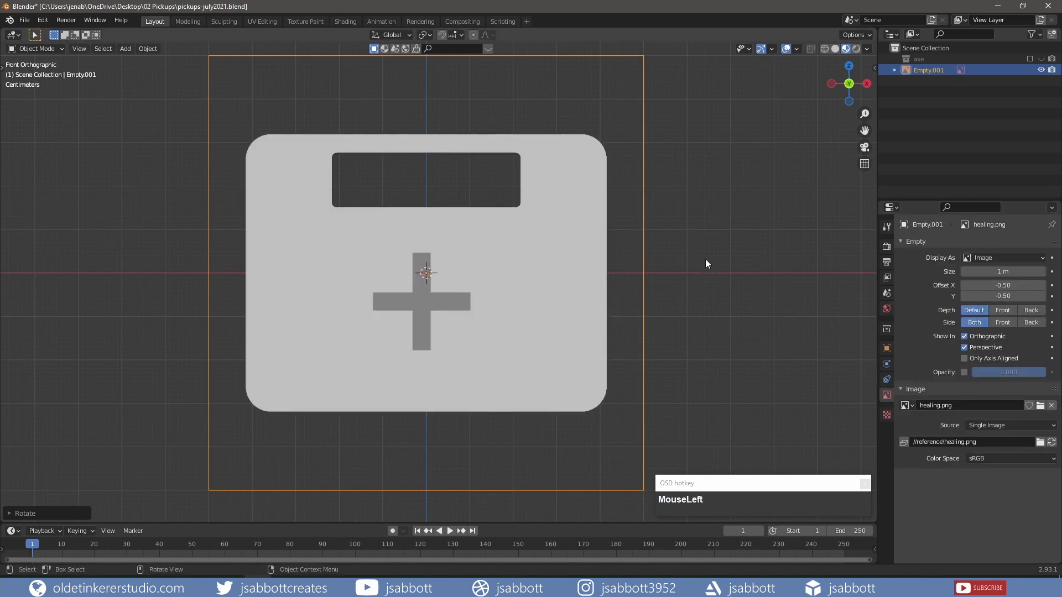
# Add a cube and scale it uniformly to about 0.32 to match the height of the healing reference.
pyautogui.hotkey('shift', 'a')
pyautogui.moveTo(676, 100)
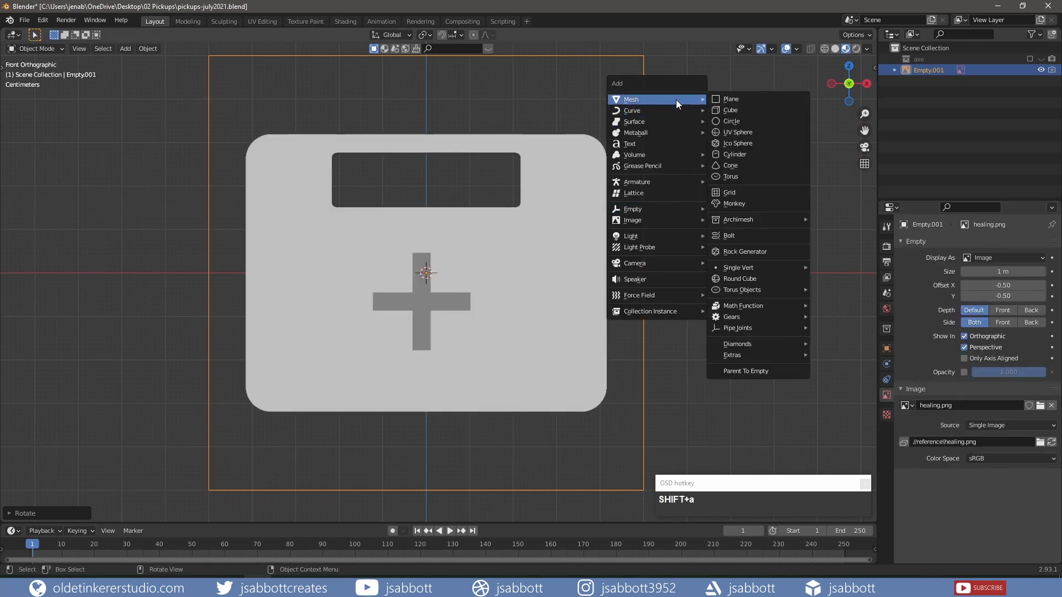
pyautogui.click(738, 109)
pyautogui.press('s')
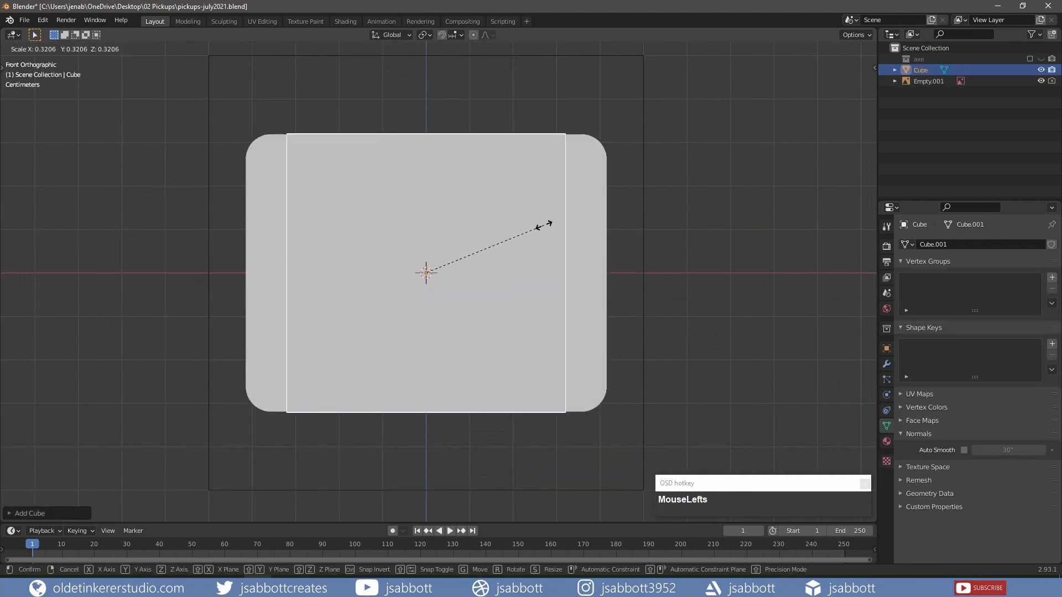
pyautogui.click(544, 227)
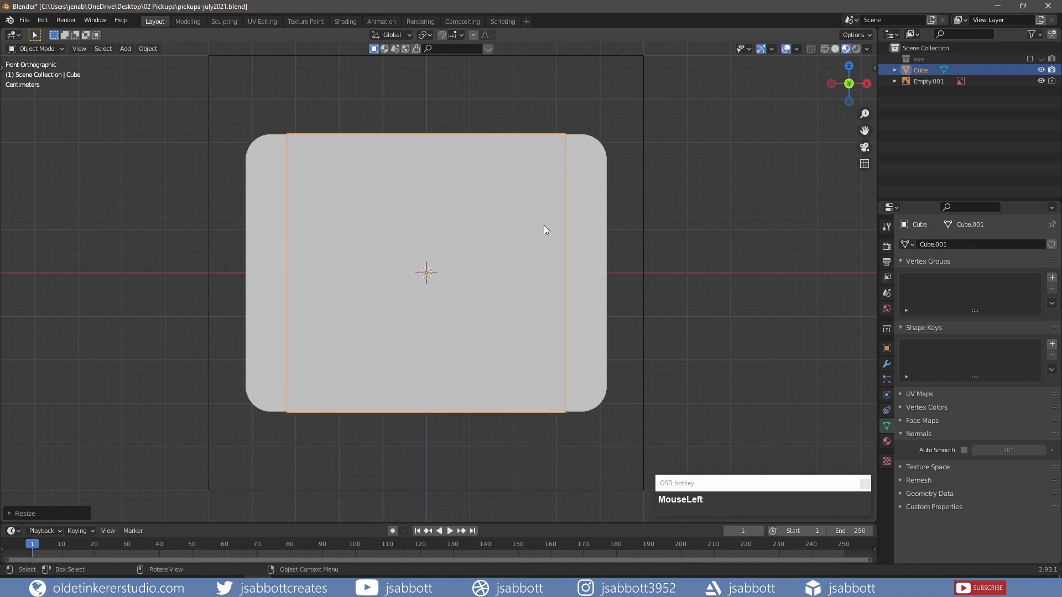
# Scale the cube's mesh in edit mode by about 1.30 along X to the reference width and about 0.30 along Y.
pyautogui.press('Tab')
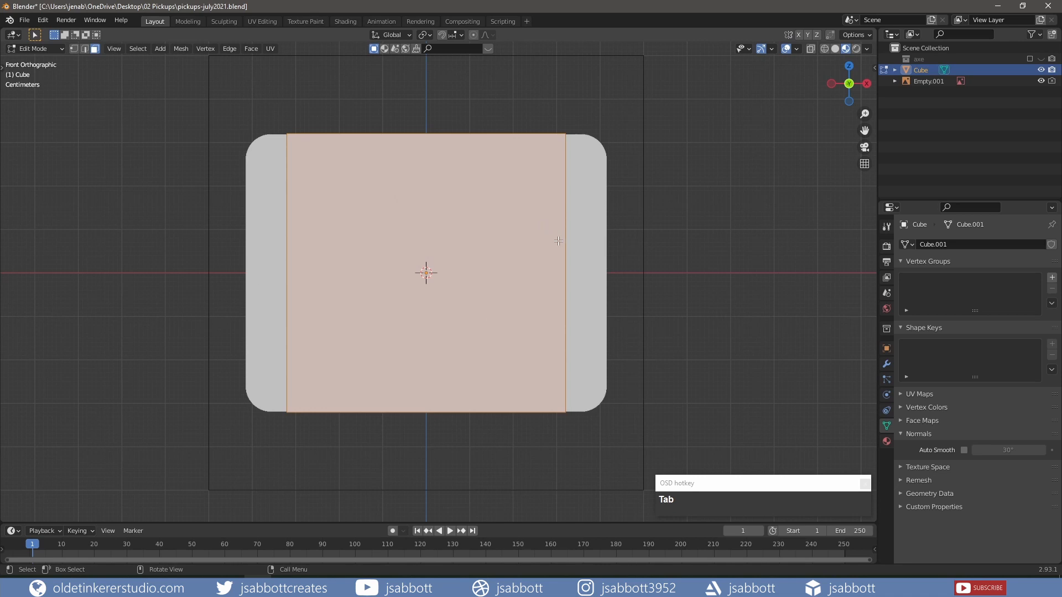
pyautogui.press('s')
pyautogui.press('x')
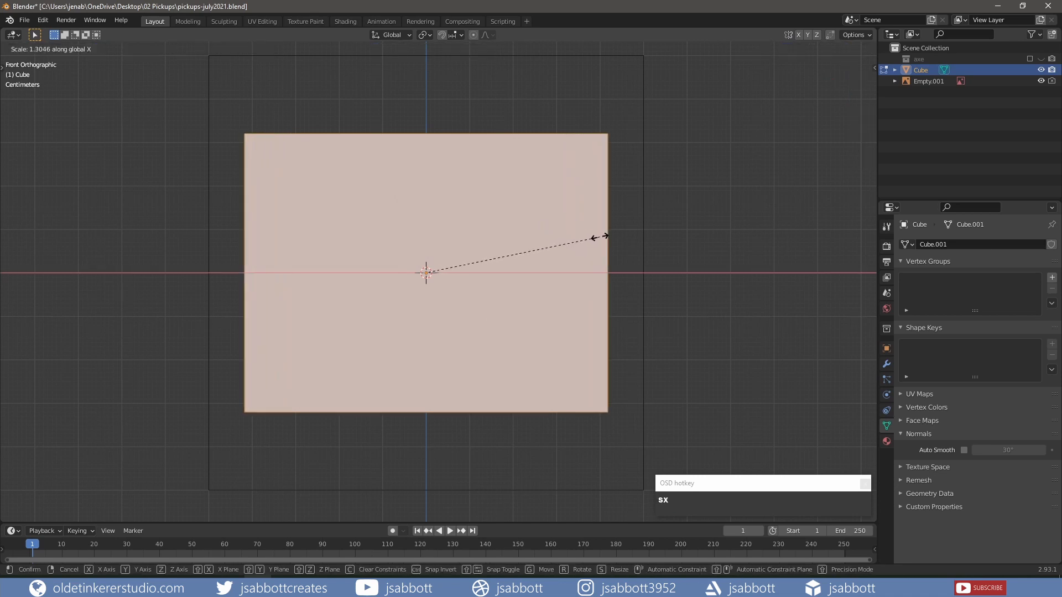
pyautogui.click(605, 236)
pyautogui.press('KP_3')
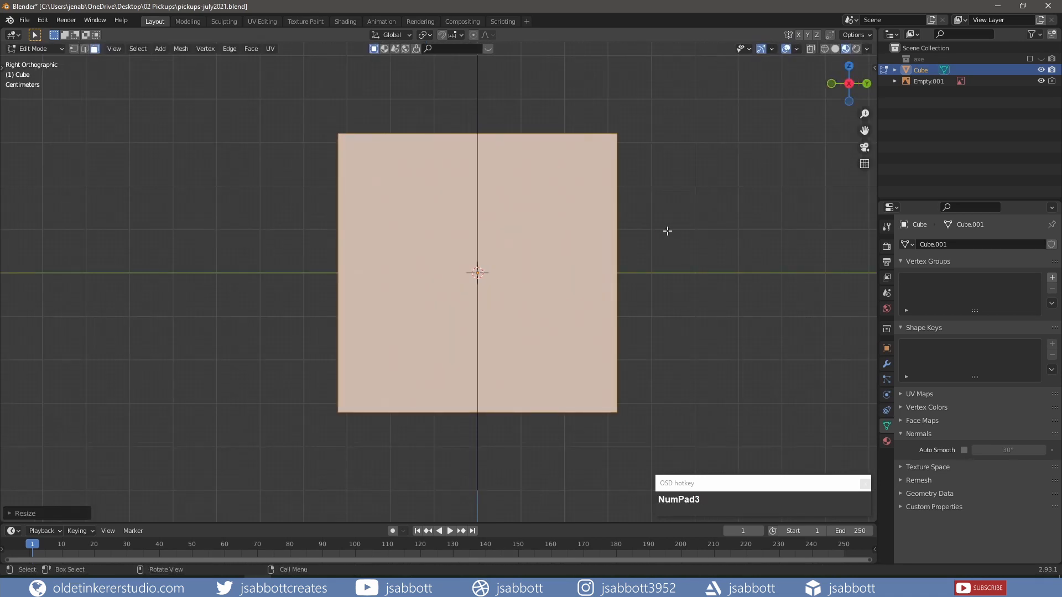
pyautogui.press('s')
pyautogui.press('y')
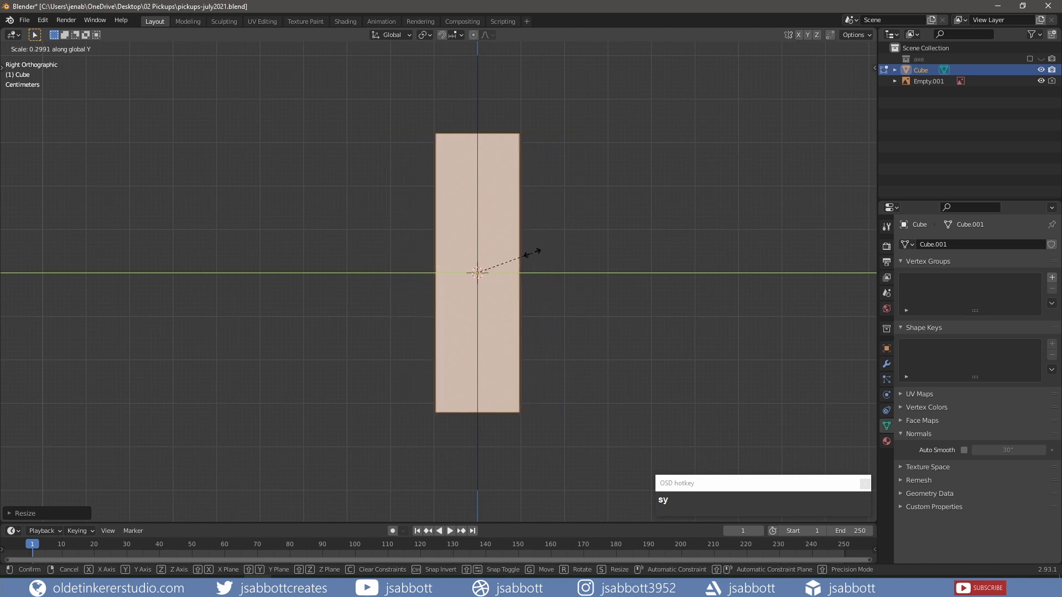
pyautogui.click(532, 254)
# With X-ray on in front view, add horizontal loop cuts along the lower and upper edges of the reference's handle opening.
pyautogui.press('KP_1')
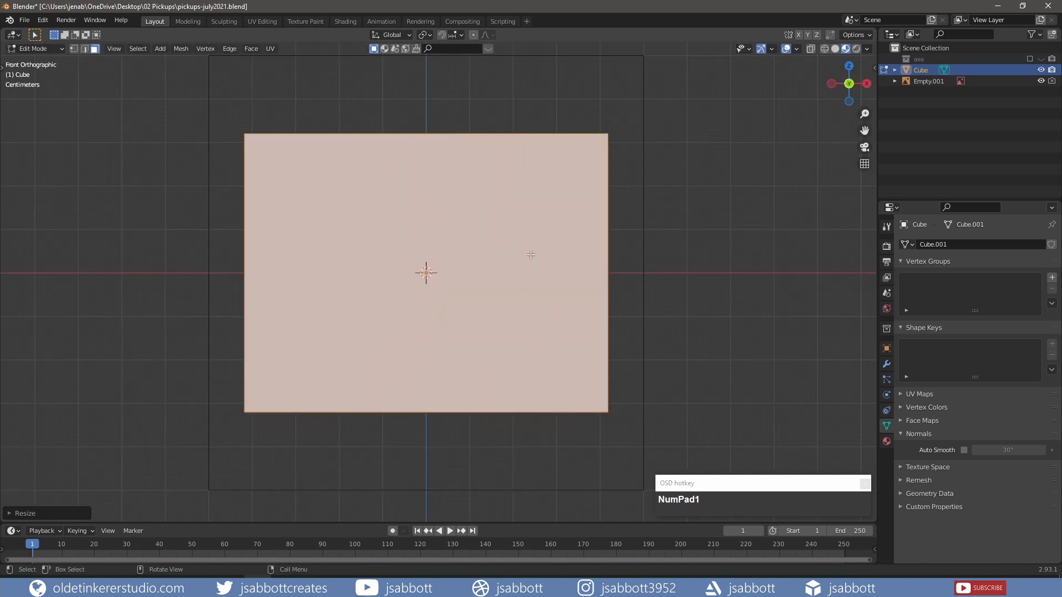
pyautogui.click(811, 49)
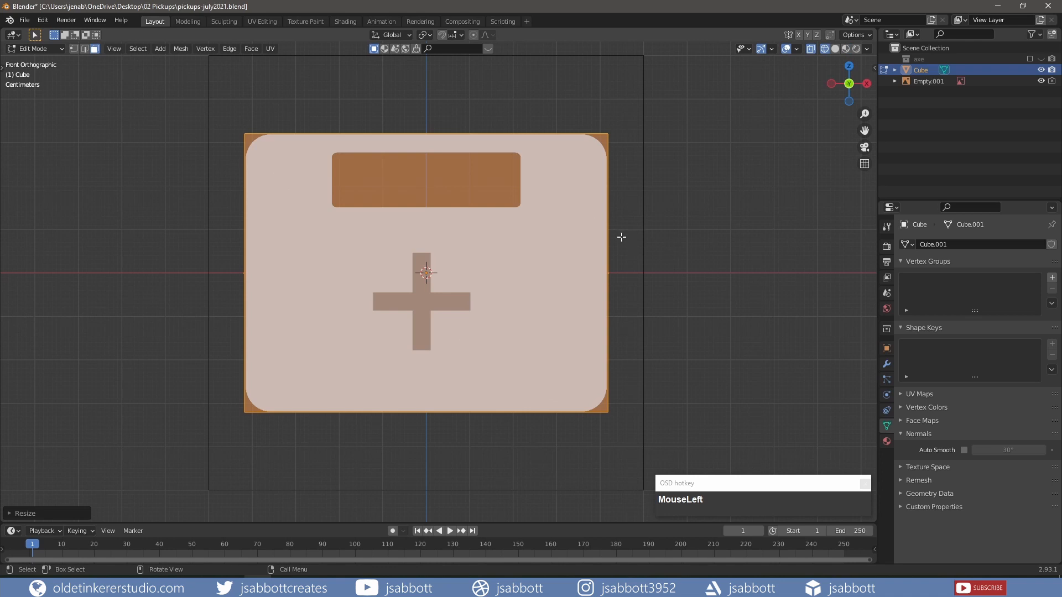
pyautogui.hotkey('ctrl', 'r')
pyautogui.click(601, 240)
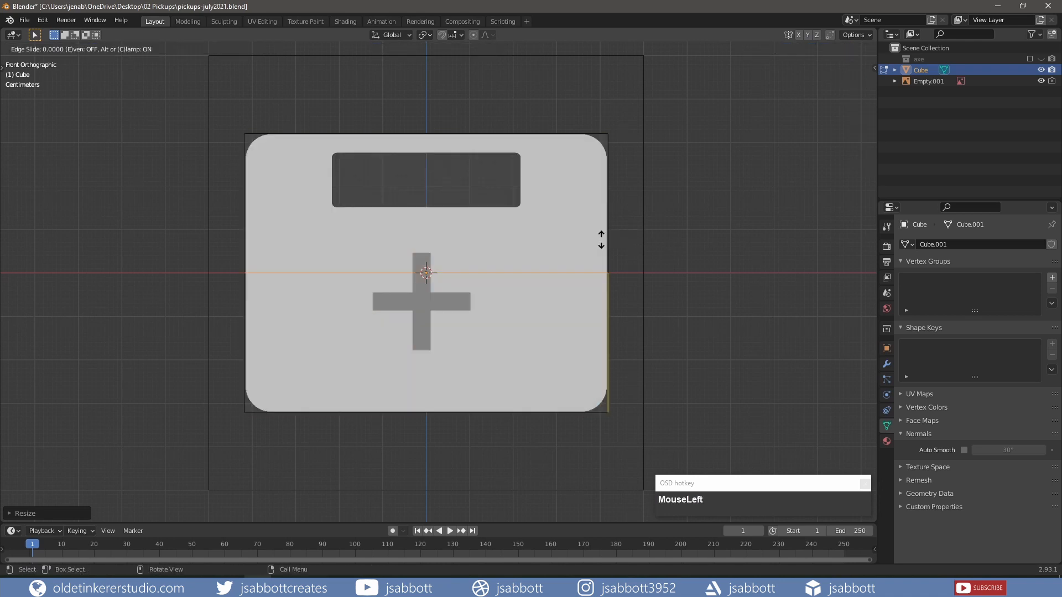
pyautogui.click(609, 173)
pyautogui.hotkey('ctrl', 'r')
pyautogui.click(596, 166)
pyautogui.click(591, 150)
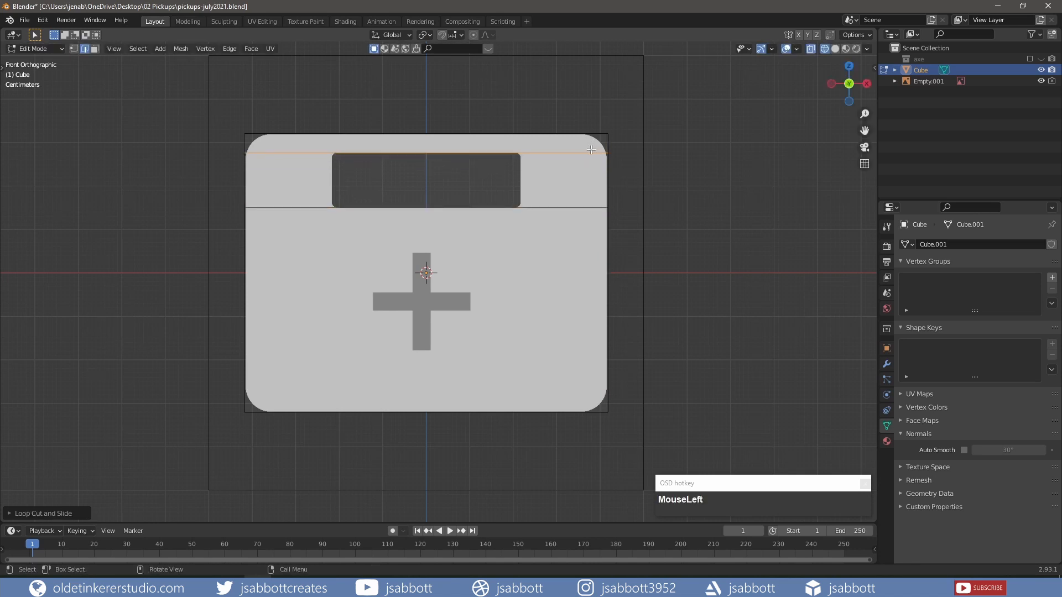
# Add two vertical loop cuts and scale them apart along X to the sides of the handle opening.
pyautogui.hotkey('ctrl', 'r')
pyautogui.scroll(1, 498, 208)
pyautogui.click(498, 207)
pyautogui.press('s')
pyautogui.press('x')
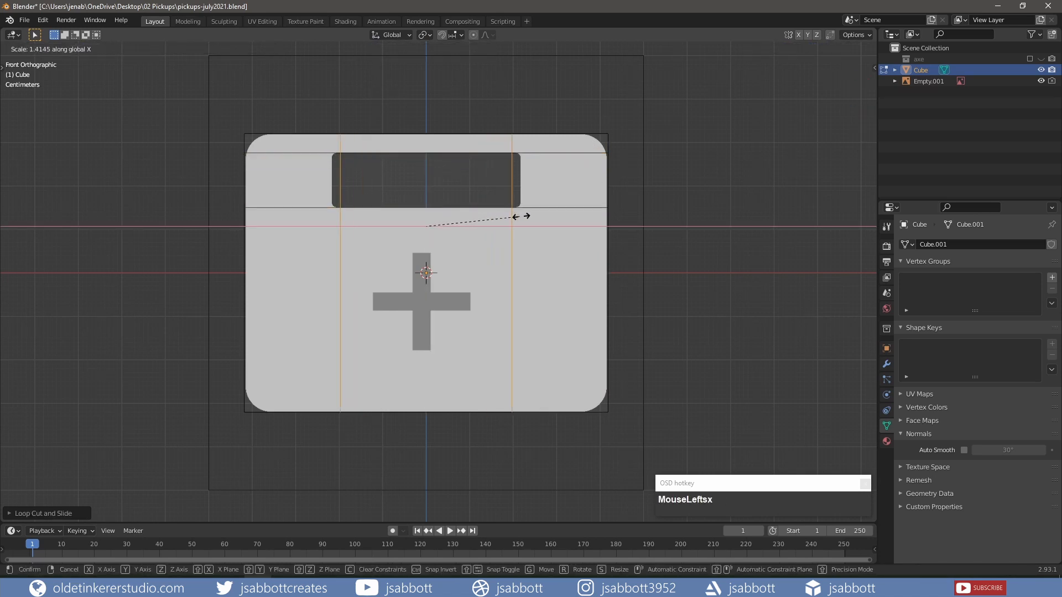
pyautogui.click(525, 217)
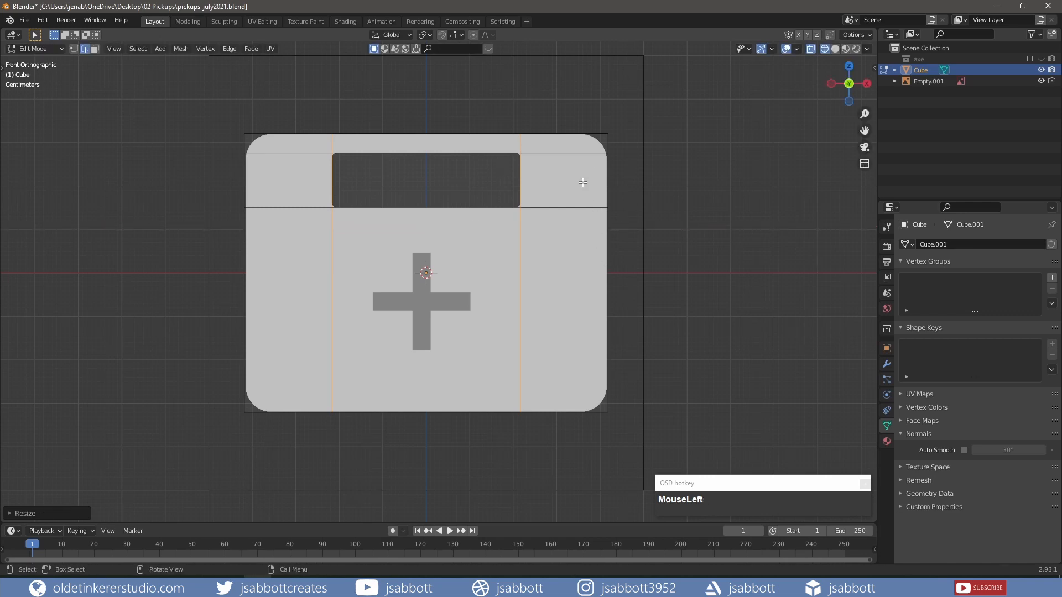
# Bevel the box's four outer corner edges with 5 segments to match the reference's rounded corners.
pyautogui.moveTo(583, 182); pyautogui.dragTo(545, 231, button='middle')
pyautogui.click(646, 178)
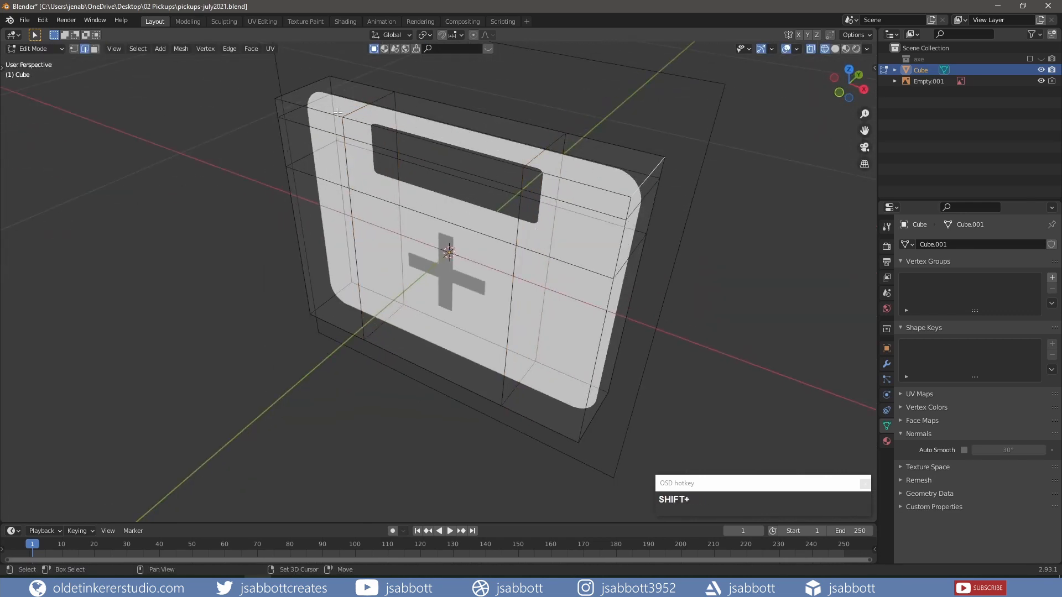
pyautogui.keyDown('shift'); pyautogui.click(297, 89); pyautogui.keyUp('shift')
pyautogui.moveTo(336, 327); pyautogui.dragTo(348, 223, button='middle')
pyautogui.keyDown('shift'); pyautogui.click(275, 450); pyautogui.keyUp('shift')
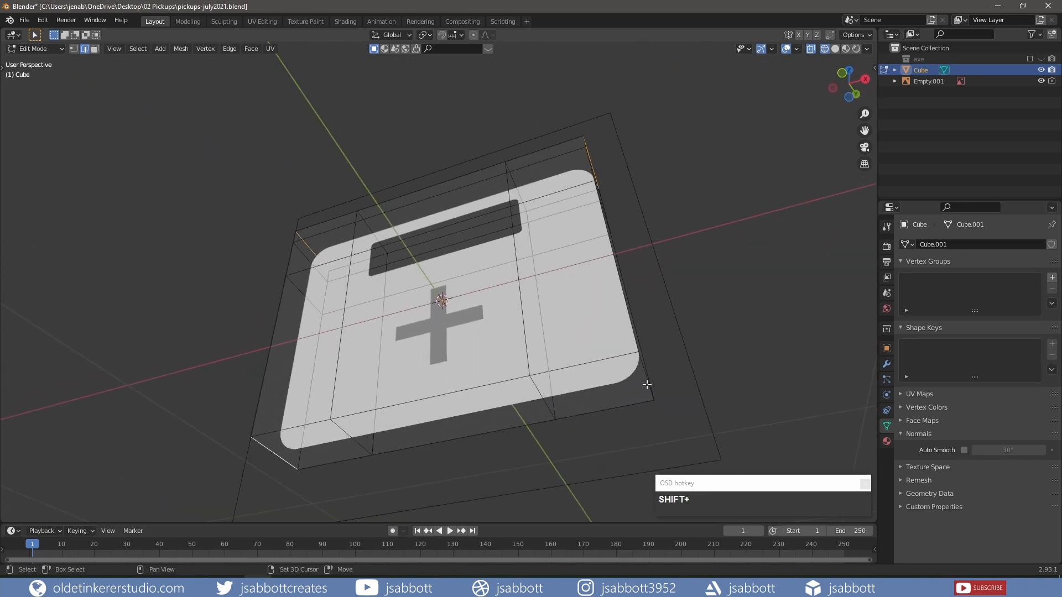
pyautogui.press('KP_1')
pyautogui.hotkey('ctrl', 'b')
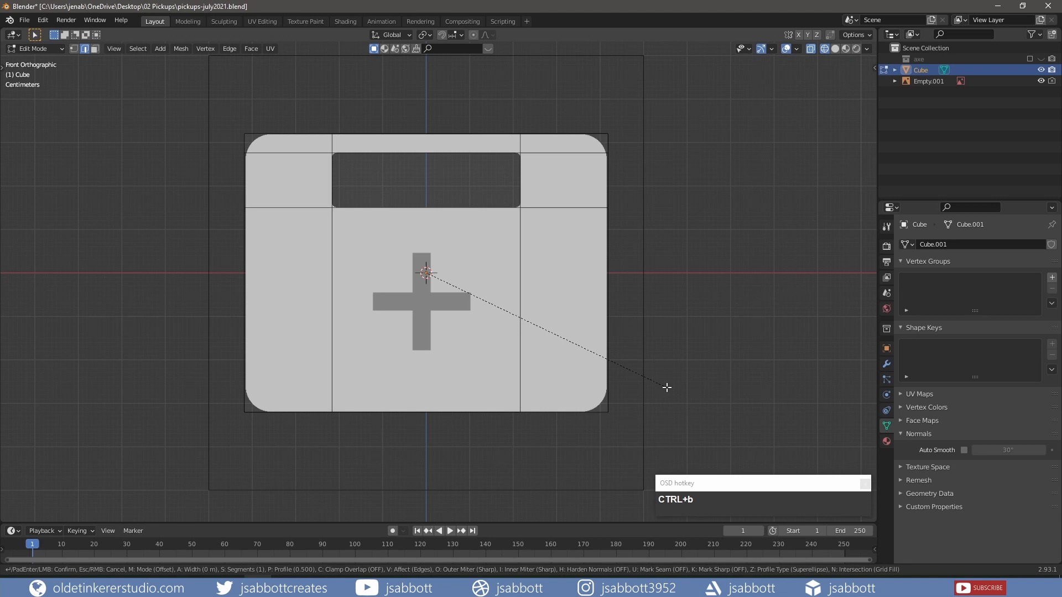
pyautogui.scroll(3, 683, 389)
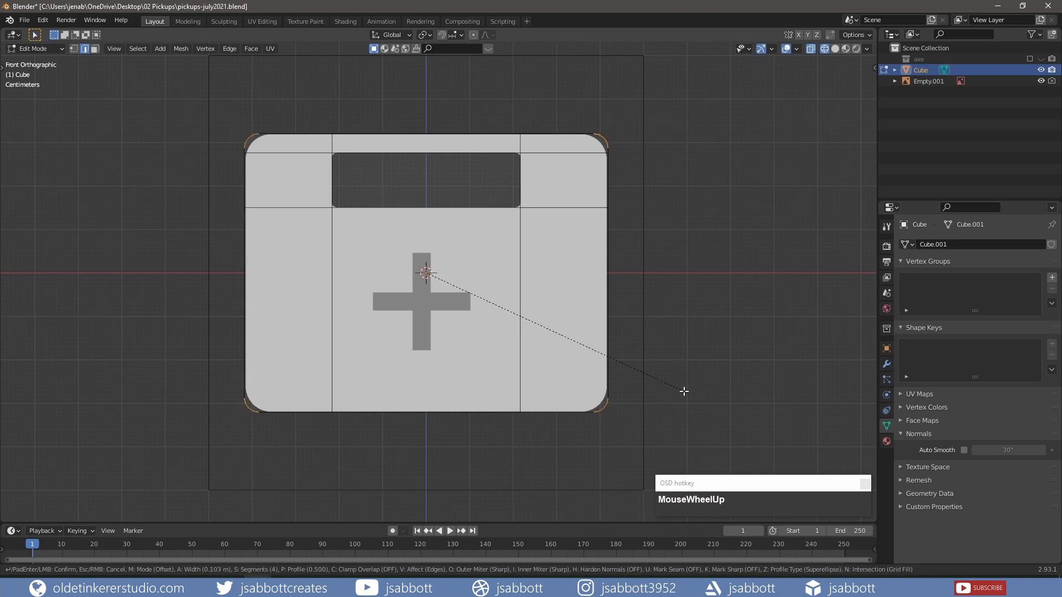
pyautogui.scroll(1, 689, 404)
pyautogui.click(689, 406)
# Add a loop cut around the box's outer rim, centred in its thickness, from the right view.
pyautogui.press('KP_3')
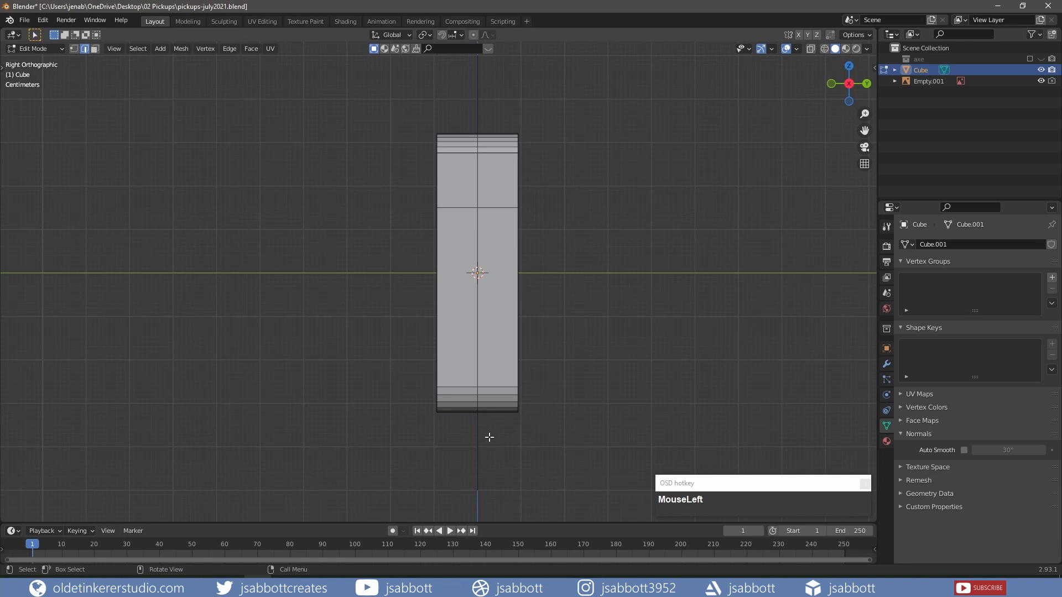
pyautogui.hotkey('ctrl', 'r')
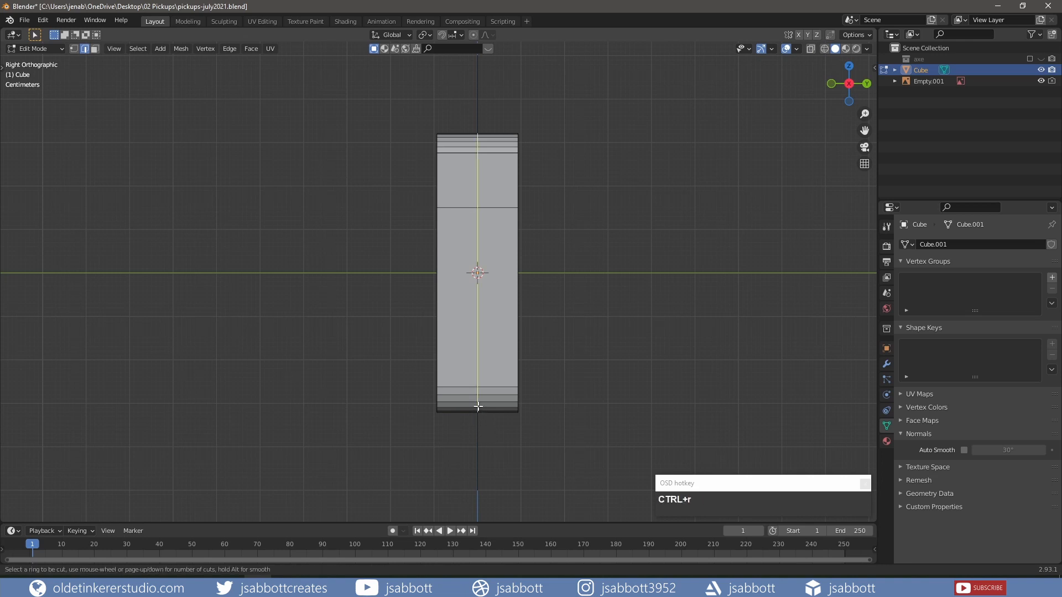
pyautogui.click(478, 407)
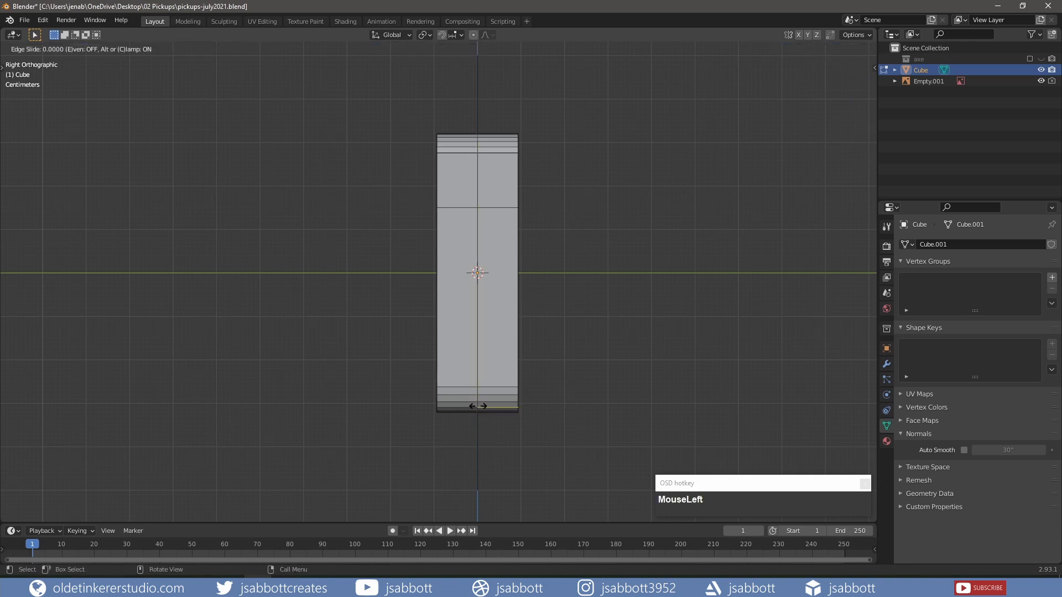
# Bevel the centre edge loop around the box's outer rim into a narrow strip about 0.004 m wide with a single segment.
pyautogui.keyDown('alt'); pyautogui.click(479, 371); pyautogui.keyUp('alt')
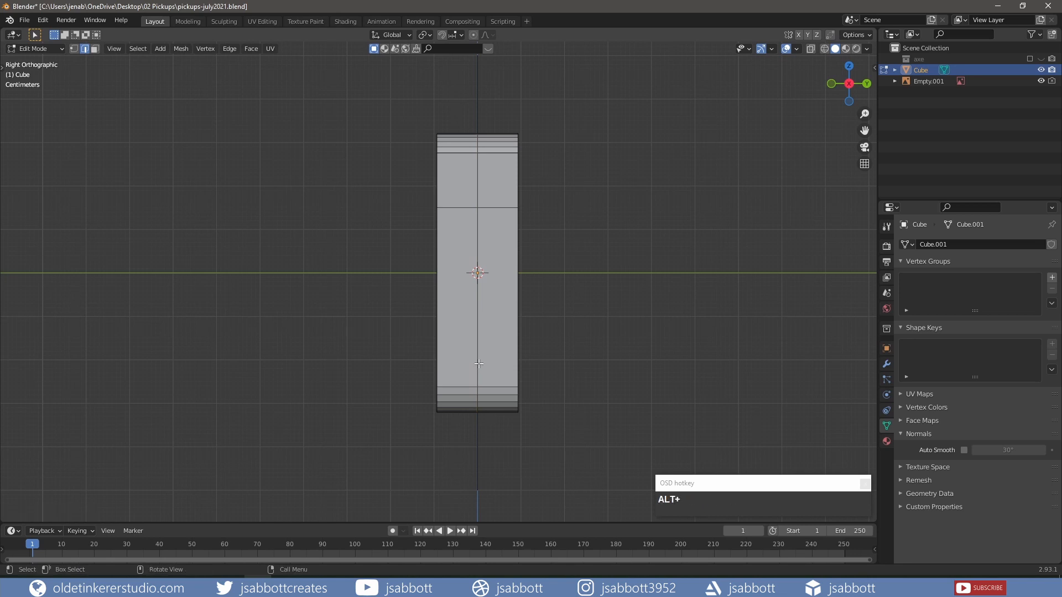
pyautogui.moveTo(464, 346); pyautogui.dragTo(486, 360, button='middle')
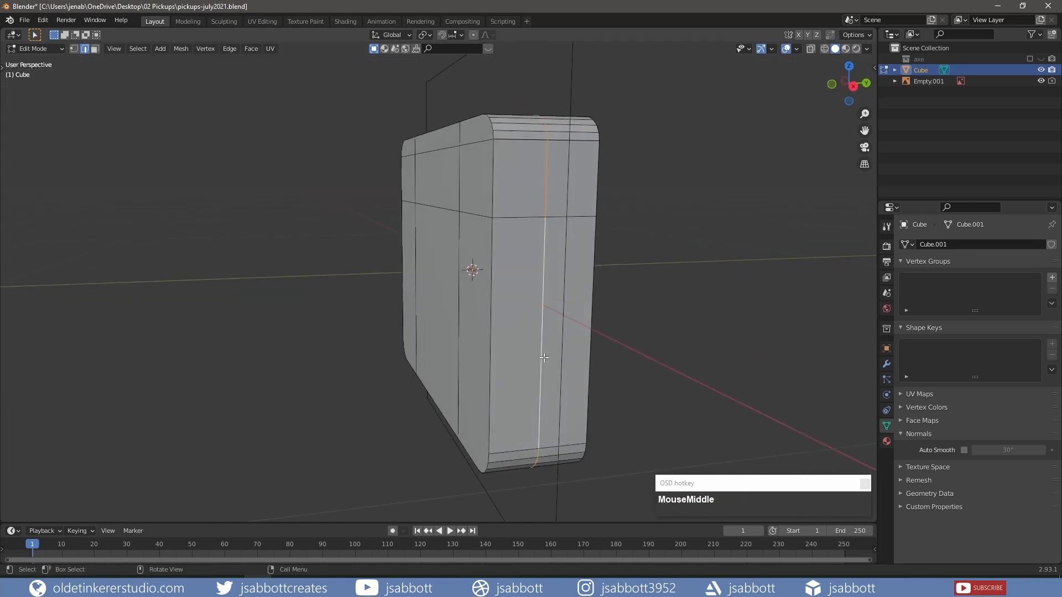
pyautogui.hotkey('ctrl', 'b')
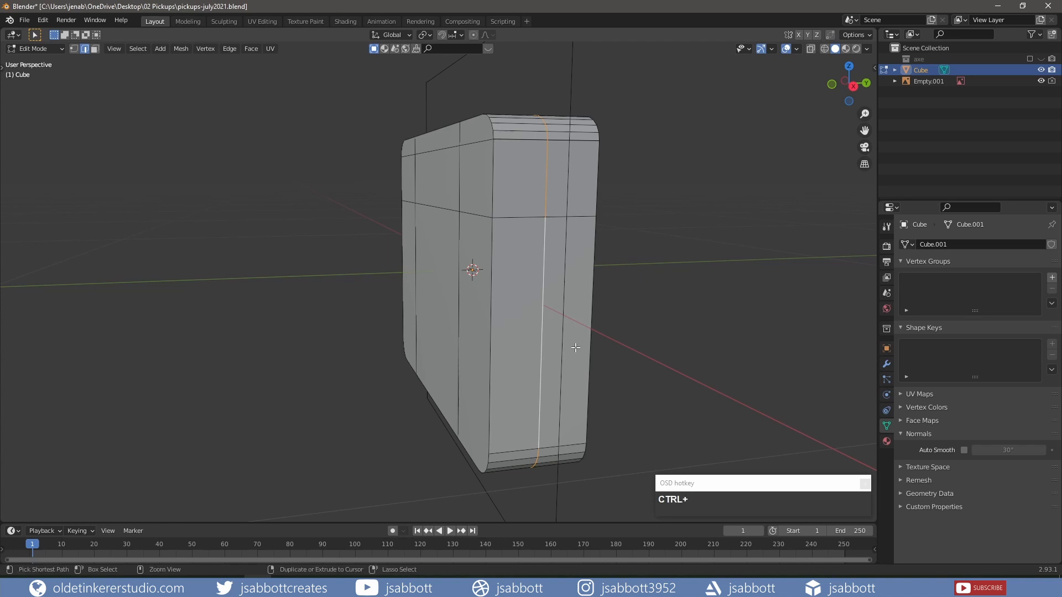
pyautogui.press('shift')
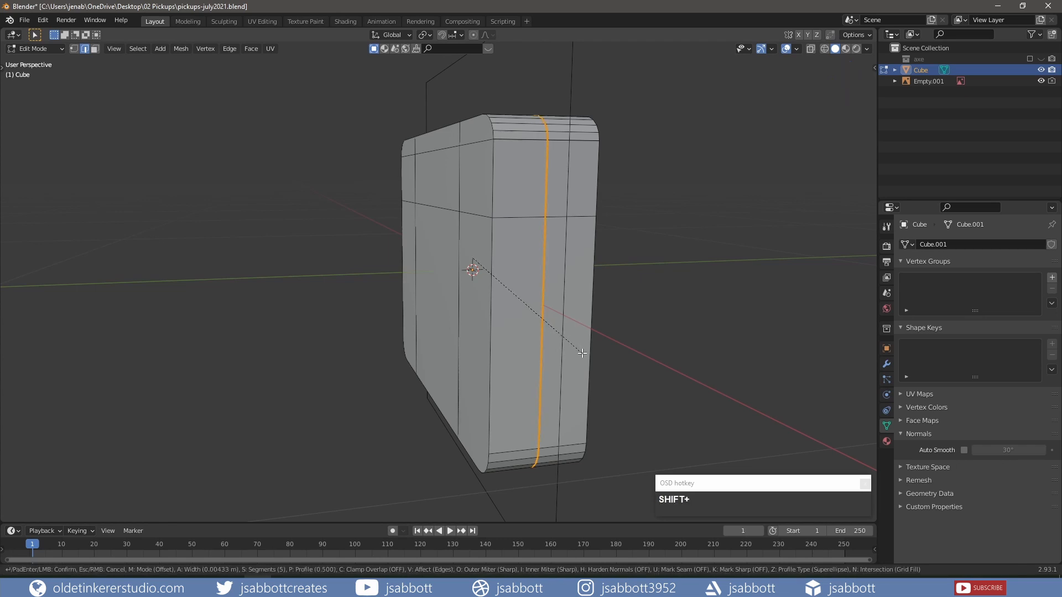
pyautogui.keyDown('shift'); pyautogui.scroll(-4, 582, 353); pyautogui.keyUp('shift')
pyautogui.click(581, 352)
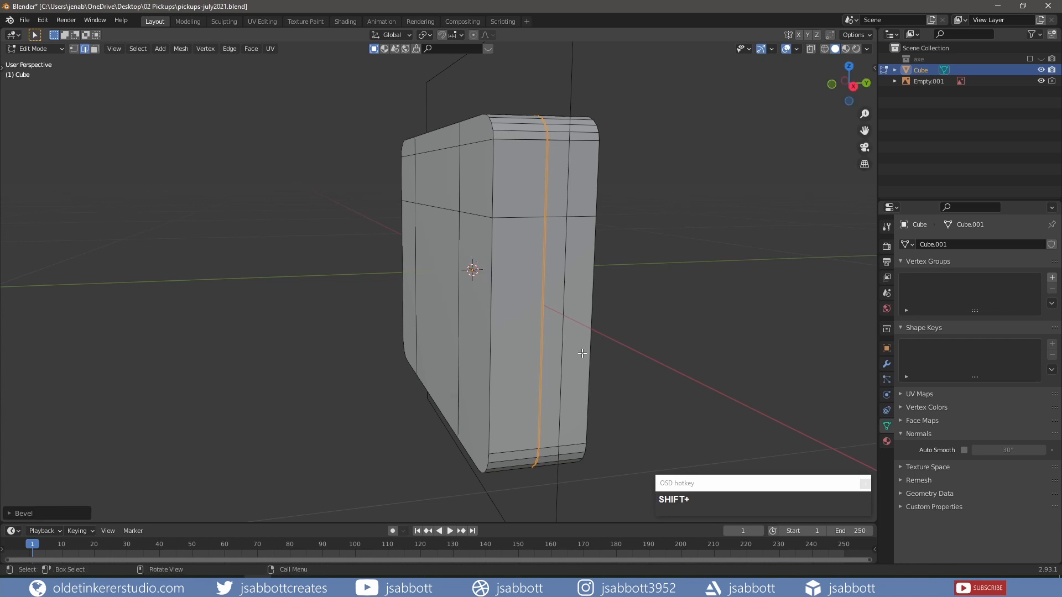
# Extrude the narrow rim strip inward along its normals by about 0.0026 m to form a seam groove.
pyautogui.hotkey('alt', 'e')
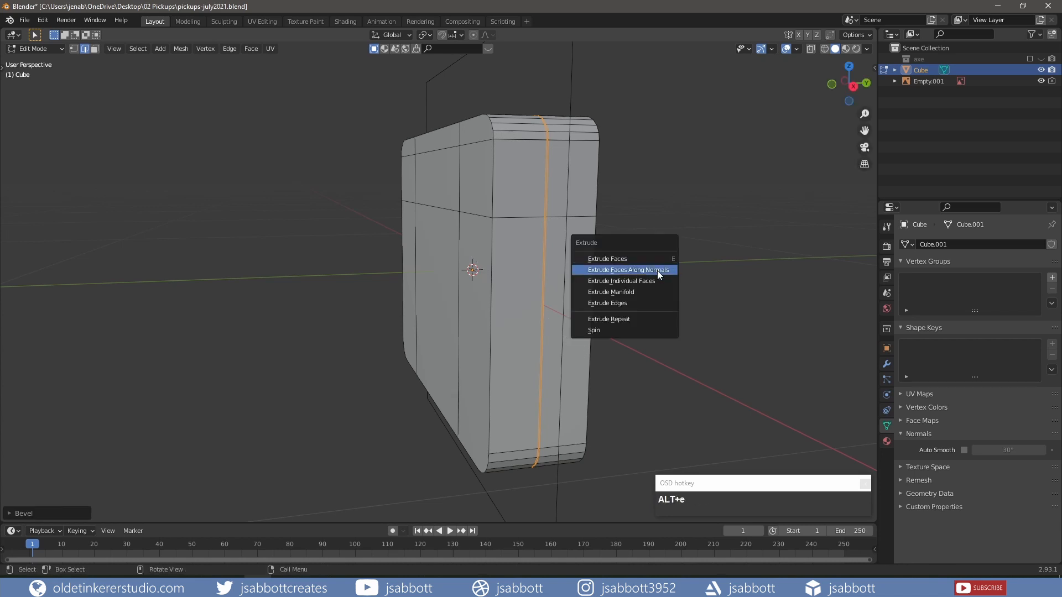
pyautogui.click(657, 270)
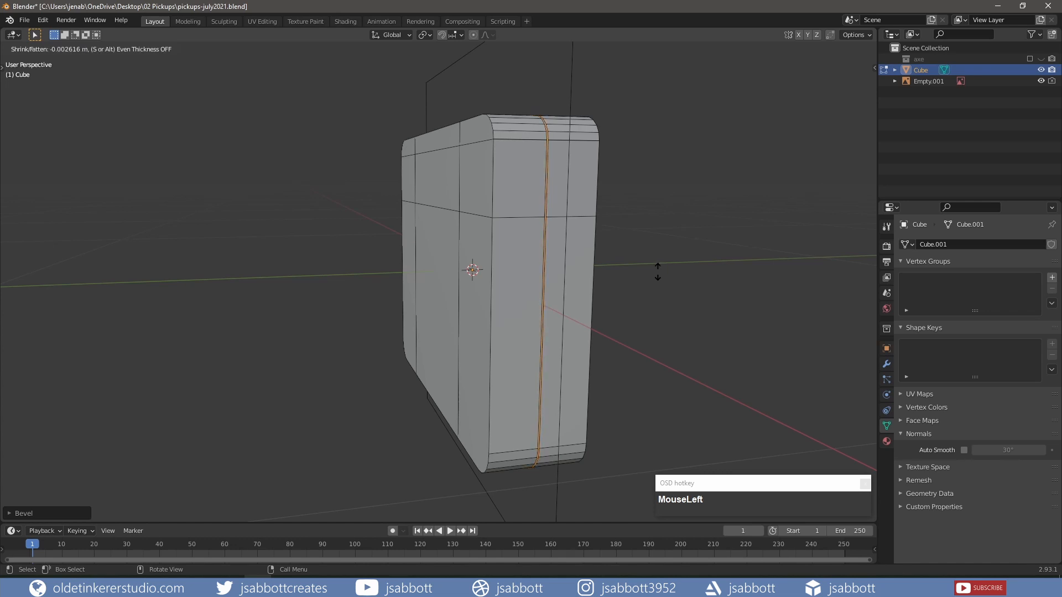
pyautogui.click(658, 273)
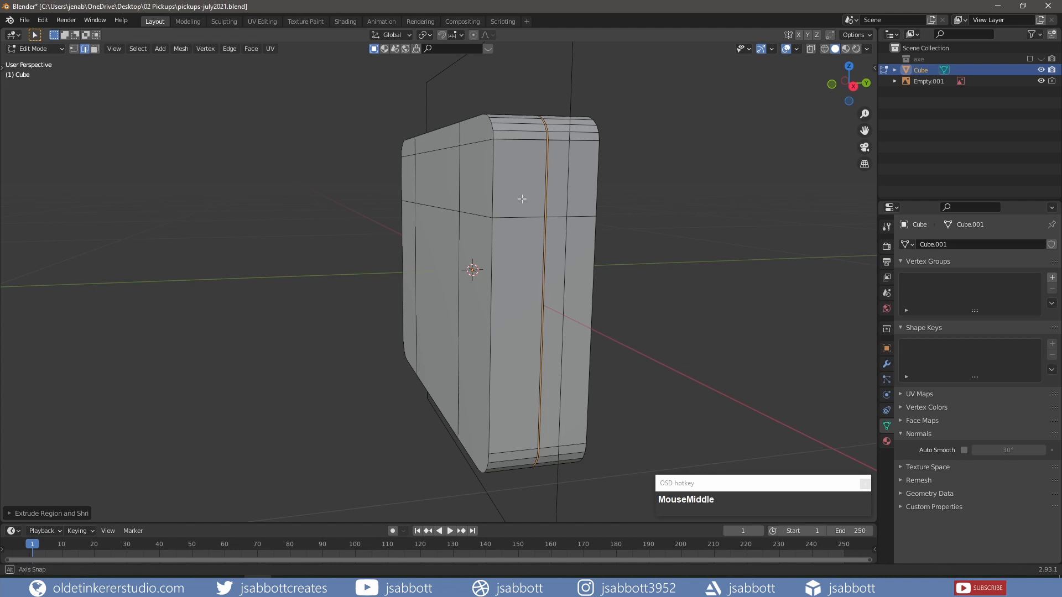
# Inset the front and back faces of the handle opening slightly and delete the inner faces to cut a hole through the box.
pyautogui.moveTo(524, 207)
pyautogui.mouseDown(button='middle')
pyautogui.moveTo(469, 183)
pyautogui.moveTo(464, 261)
pyautogui.moveTo(516, 191)
pyautogui.mouseUp(button='middle')
pyautogui.press('KP_1')
pyautogui.press('3')
pyautogui.click(459, 173)
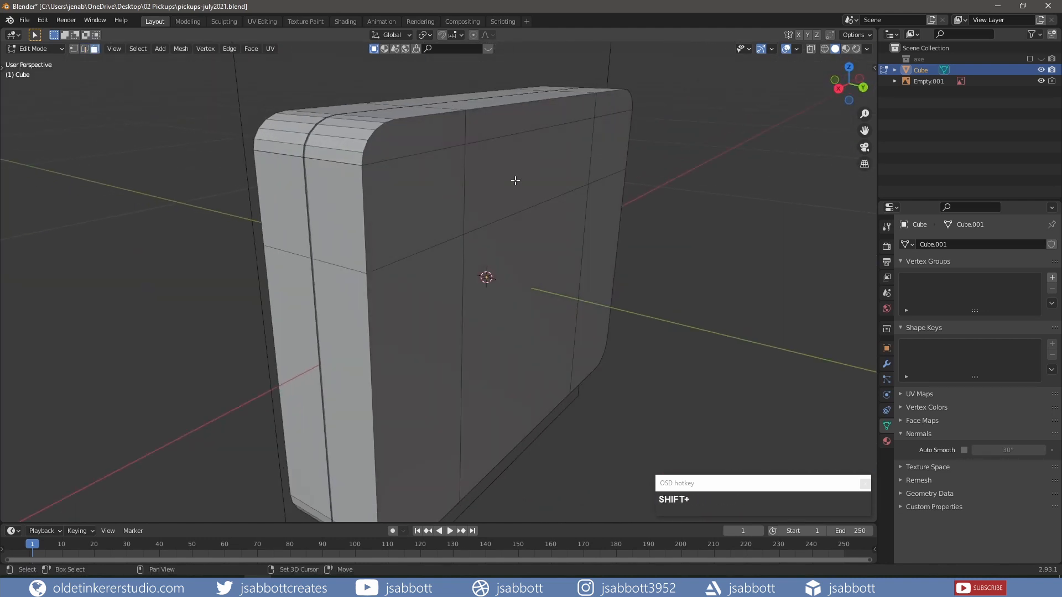
pyautogui.click(515, 181)
pyautogui.press('KP_1')
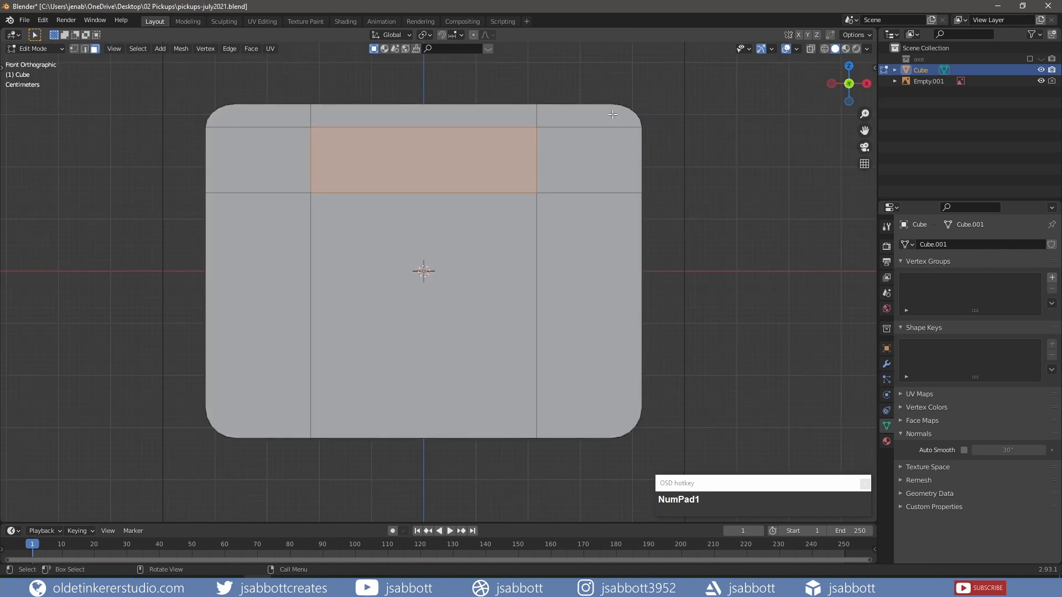
pyautogui.press('i')
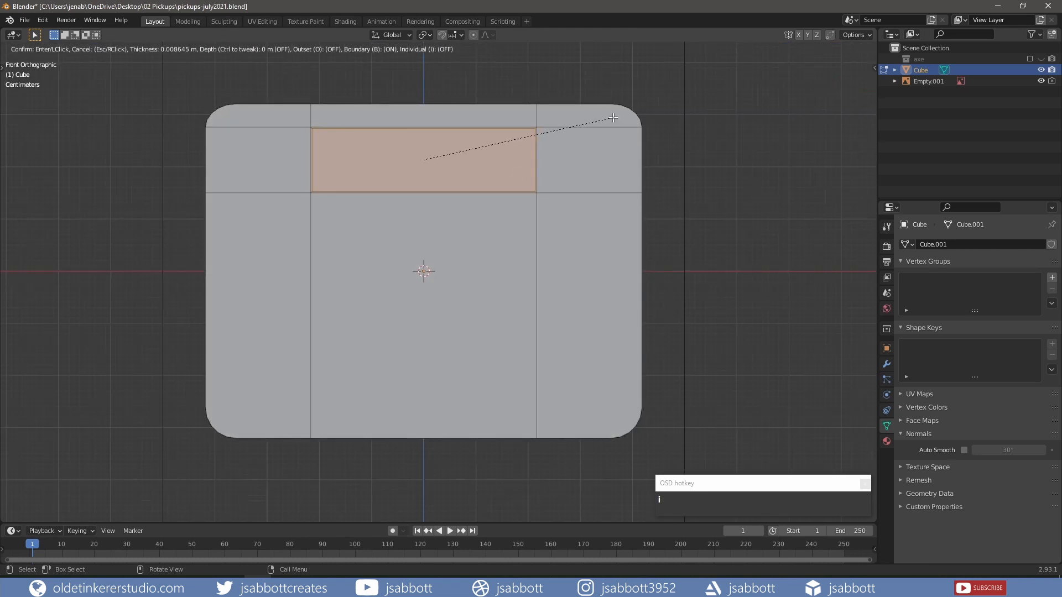
pyautogui.click(611, 118)
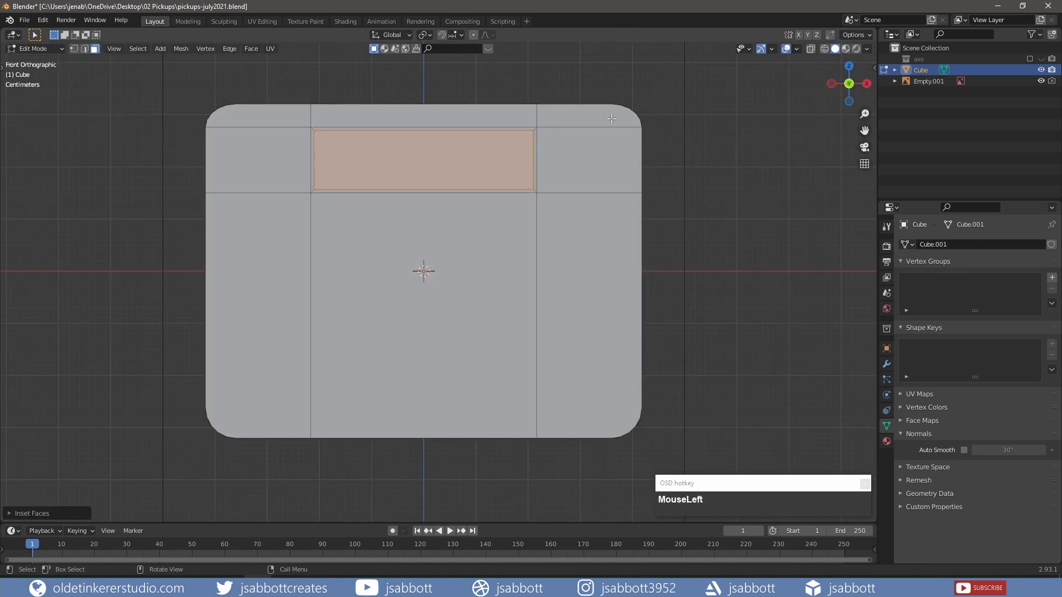
pyautogui.press('x')
pyautogui.click(588, 144)
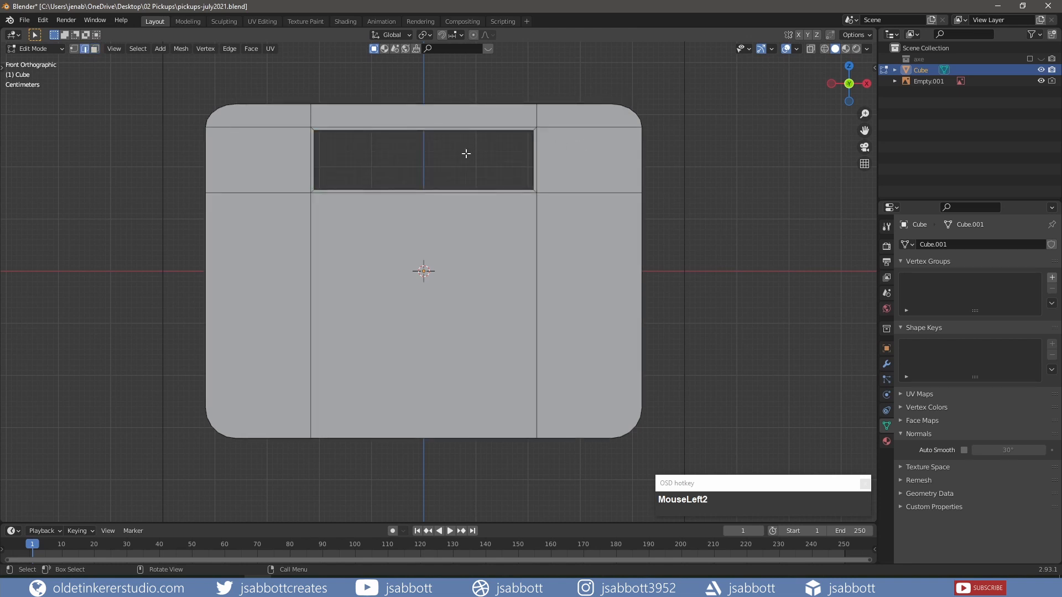
# Bridge the front and back edges along one side and the bottom of the handle opening.
pyautogui.moveTo(465, 152); pyautogui.dragTo(517, 159, button='middle')
pyautogui.click(517, 160)
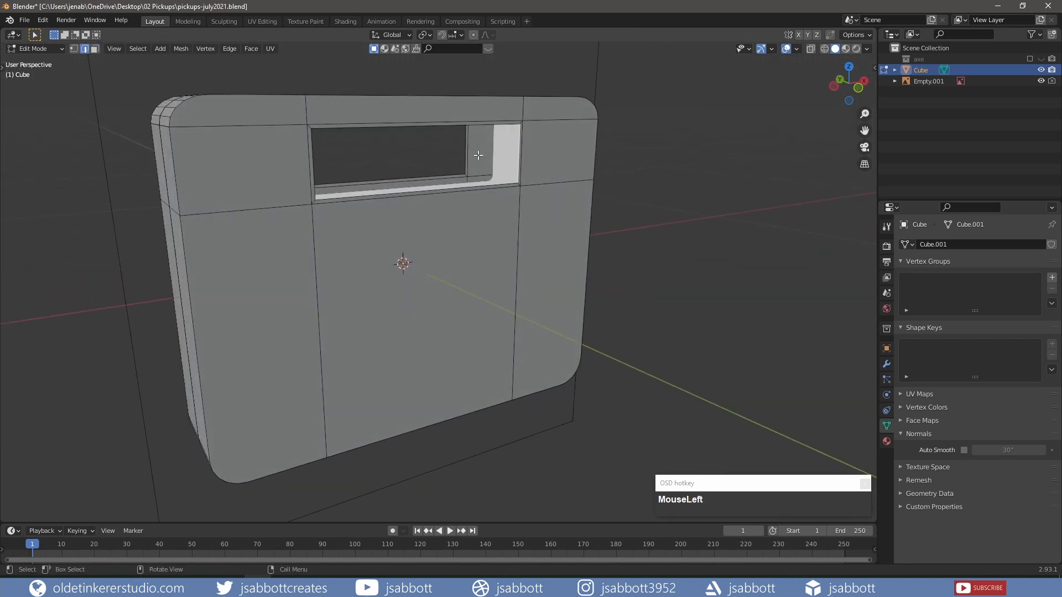
pyautogui.rightClick(463, 149)
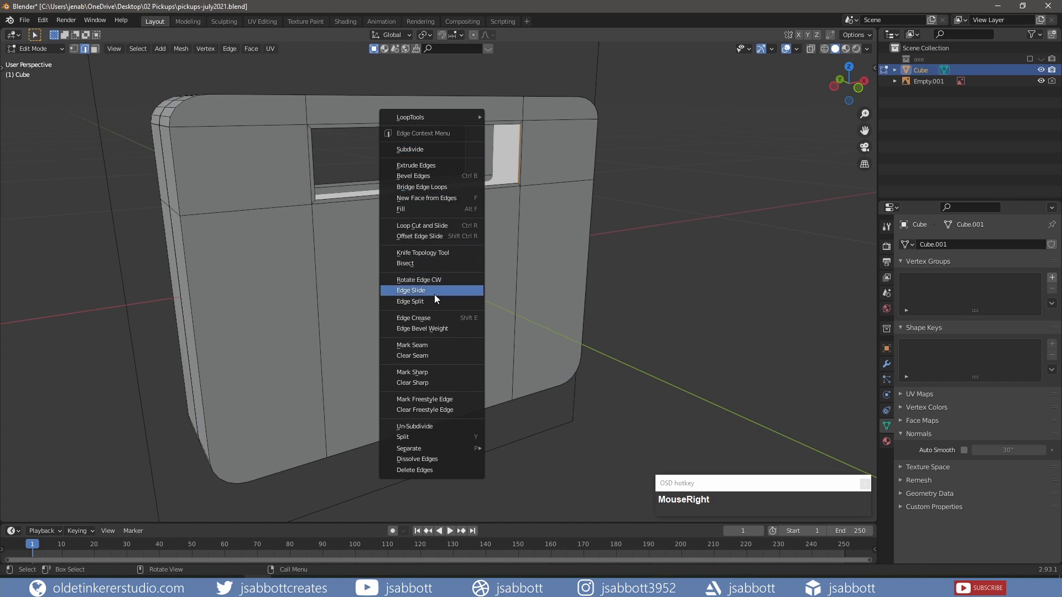
pyautogui.click(431, 188)
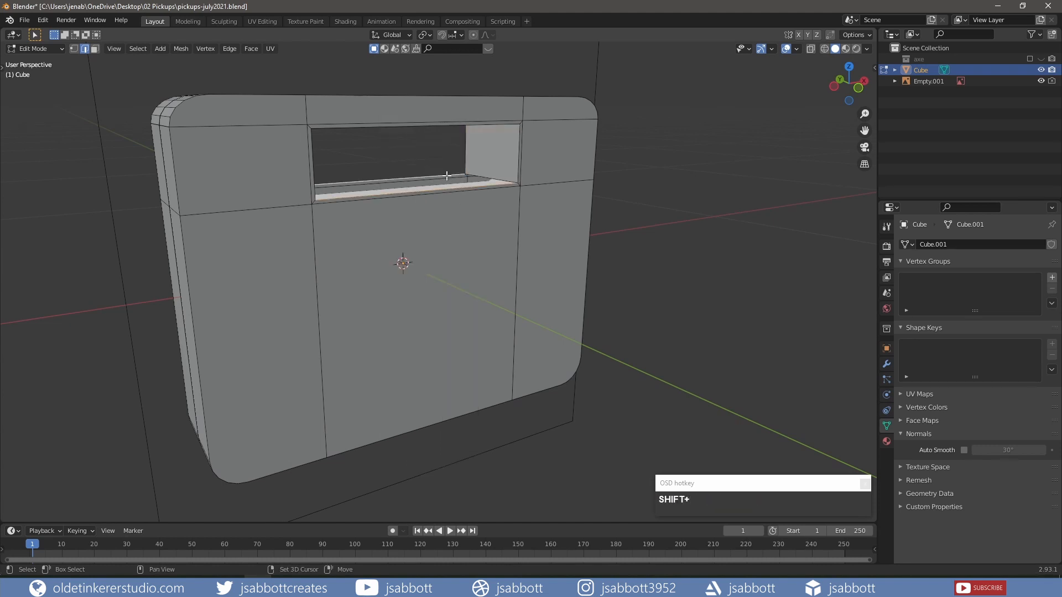
pyautogui.rightClick(447, 175)
pyautogui.click(446, 175)
# Bridge the front and back edges of the remaining side and the top of the handle opening, then clear the selection.
pyautogui.moveTo(444, 183); pyautogui.dragTo(354, 174, button='middle')
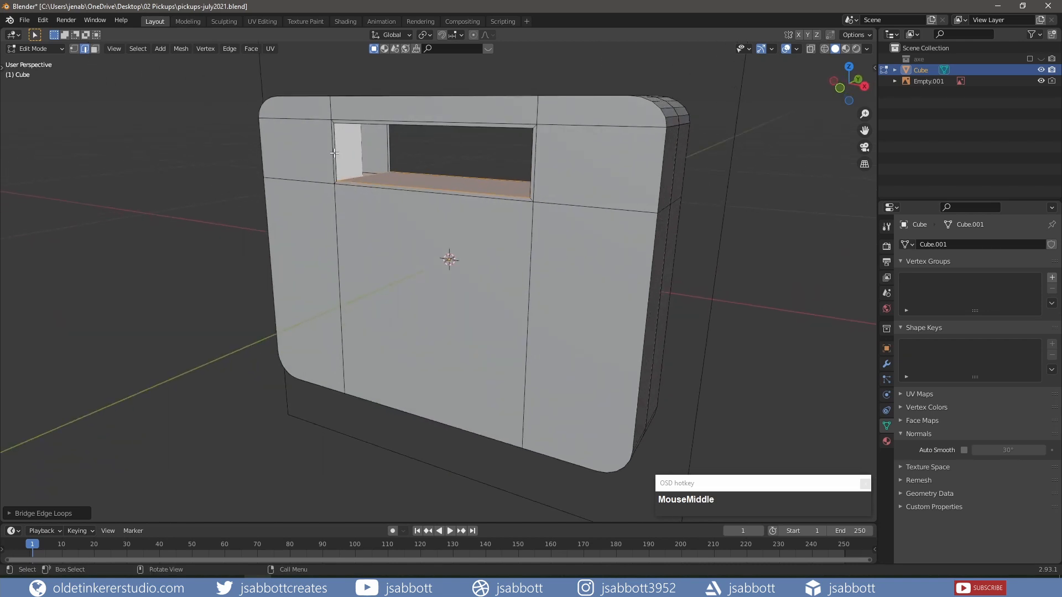
pyautogui.click(335, 153)
pyautogui.keyDown('shift'); pyautogui.click(391, 141); pyautogui.keyUp('shift')
pyautogui.rightClick(389, 142)
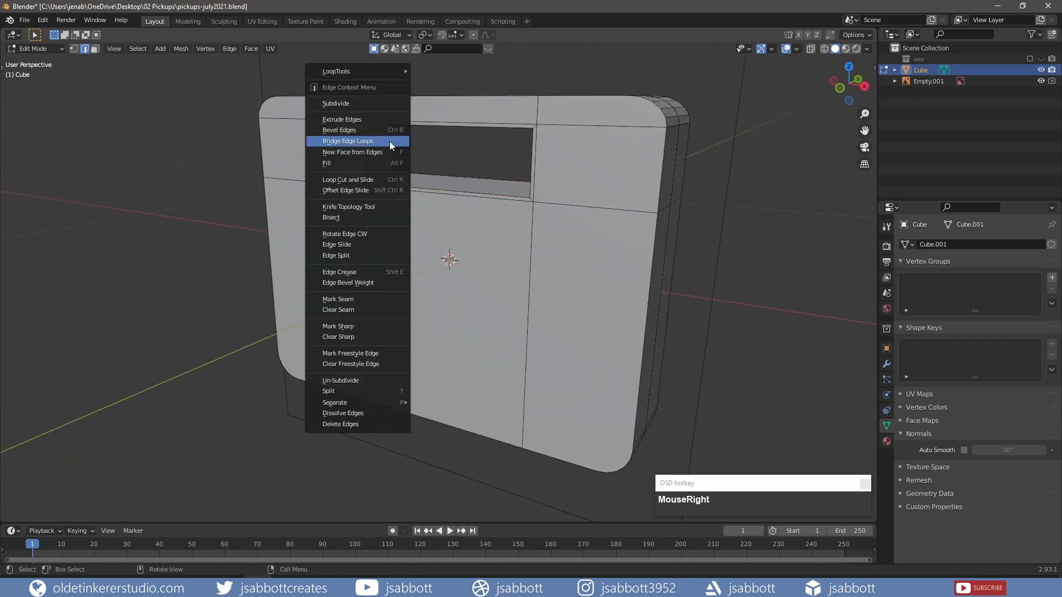
pyautogui.click(389, 141)
pyautogui.click(435, 143)
pyautogui.moveTo(434, 143); pyautogui.dragTo(446, 143, button='middle')
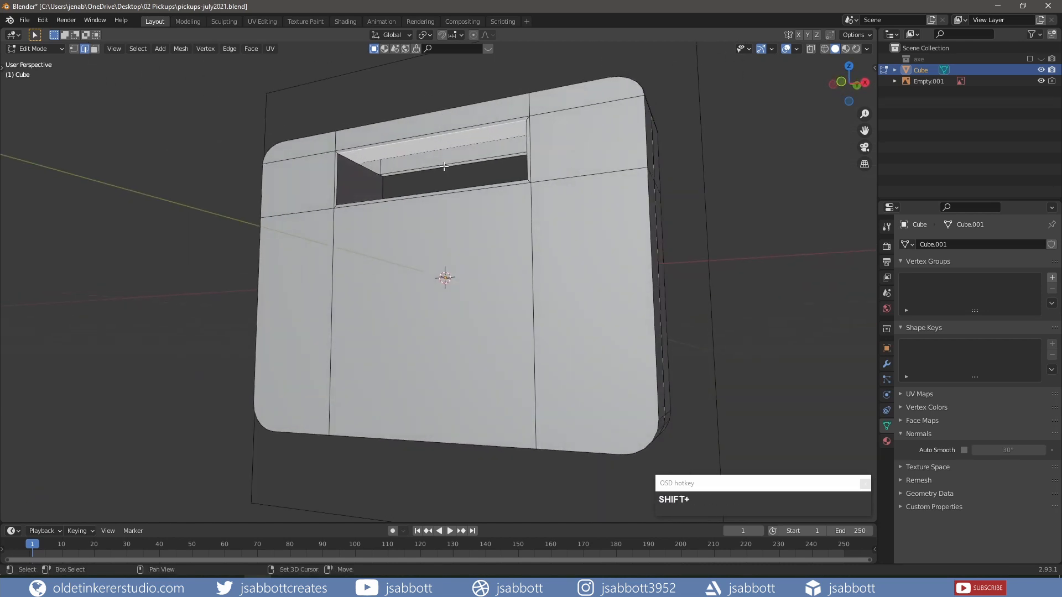
pyautogui.rightClick(445, 166)
pyautogui.click(443, 167)
pyautogui.hotkey('alt', 'a')
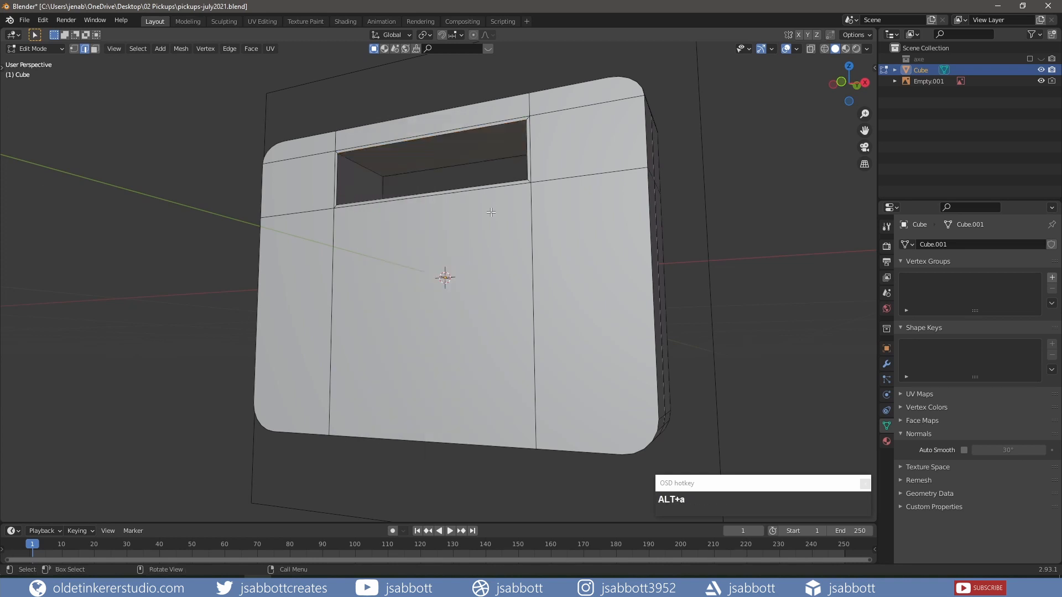
# Bevel the four inner corner edges of the handle opening with 2 segments, about 0.017 m wide.
pyautogui.moveTo(472, 172); pyautogui.dragTo(377, 155, button='middle')
pyautogui.scroll(3, 506, 171)
pyautogui.keyDown('shift'); pyautogui.click(376, 128); pyautogui.keyUp('shift')
pyautogui.keyDown('shift'); pyautogui.click(373, 148); pyautogui.keyUp('shift')
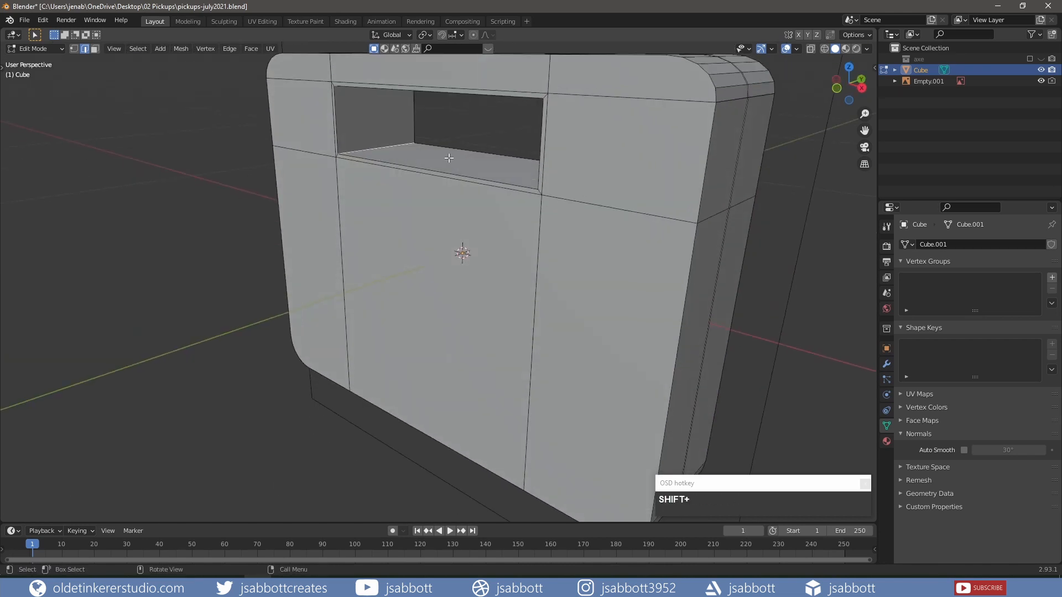
pyautogui.hotkey('ctrl', 'b')
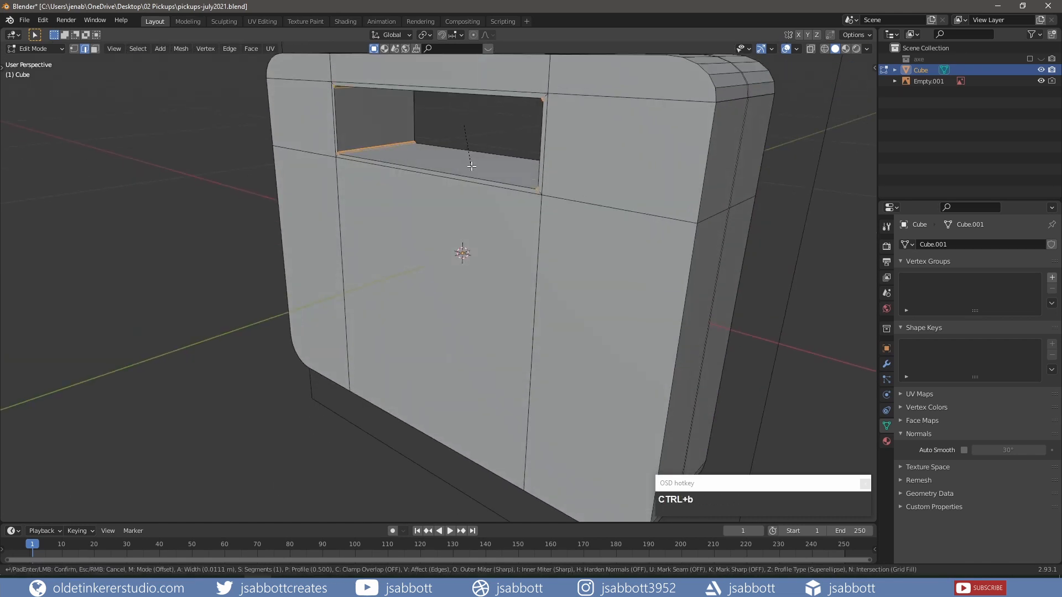
pyautogui.scroll(1, 472, 166)
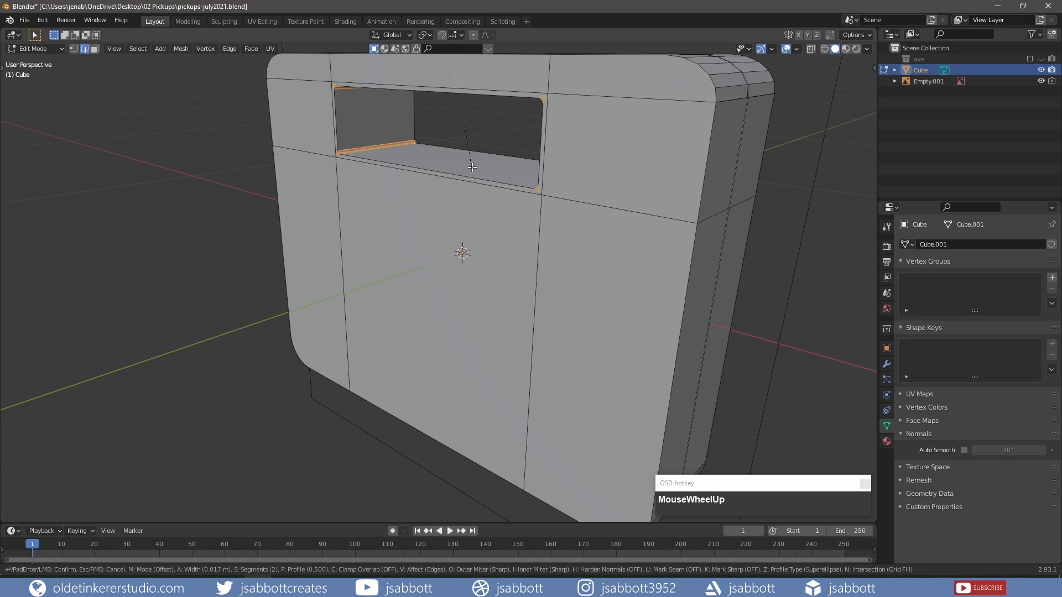
pyautogui.click(472, 167)
# Add a plane to the box mesh and rotate it 90 degrees around X to face the front view.
pyautogui.press('KP_1')
pyautogui.hotkey('shift', 'a')
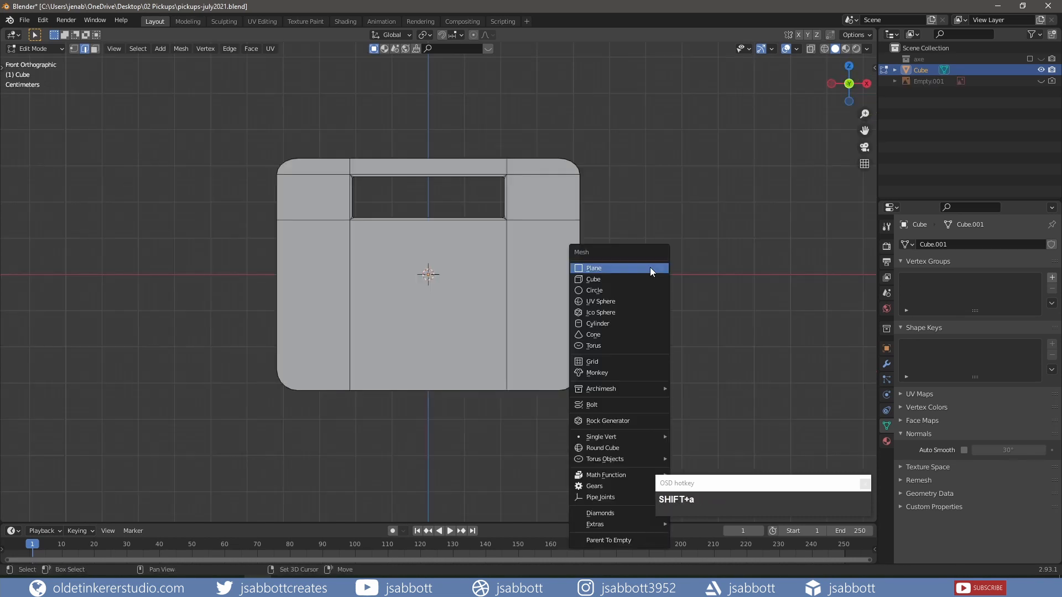
pyautogui.click(649, 267)
pyautogui.press('r')
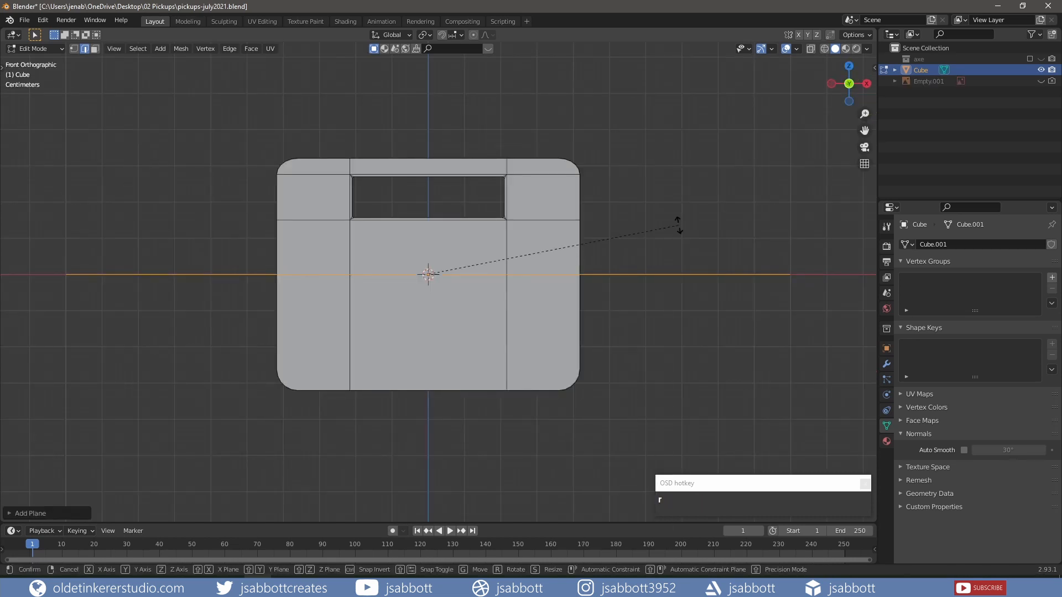
pyautogui.press('x')
pyautogui.press('KP_9')
pyautogui.press('KP_0')
pyautogui.press('Return')
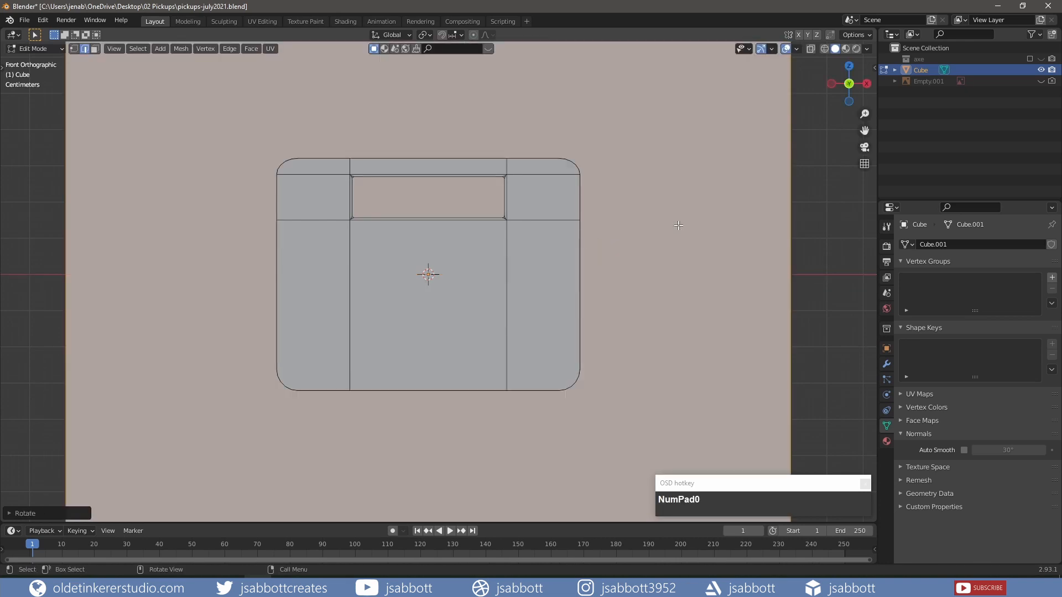
# Move the plane about -0.10 m along Y from the right view so it sits just in front of the box.
pyautogui.press('KP_3')
pyautogui.press('g')
pyautogui.press('y')
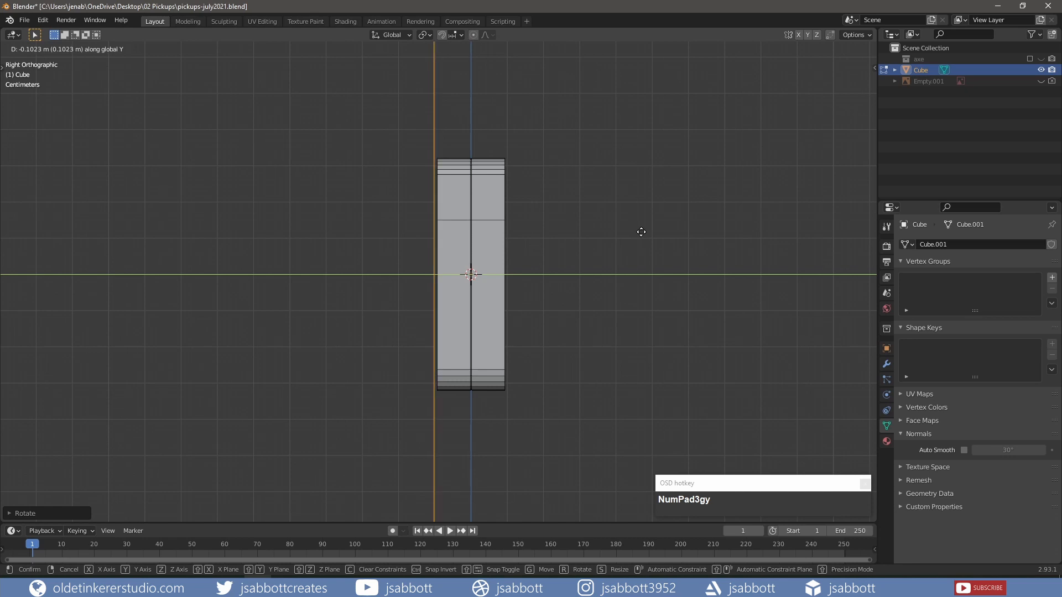
pyautogui.click(641, 232)
# Scale the plane down in front view and lower it along Z to fit below the handle opening.
pyautogui.press('KP_1')
pyautogui.press('s')
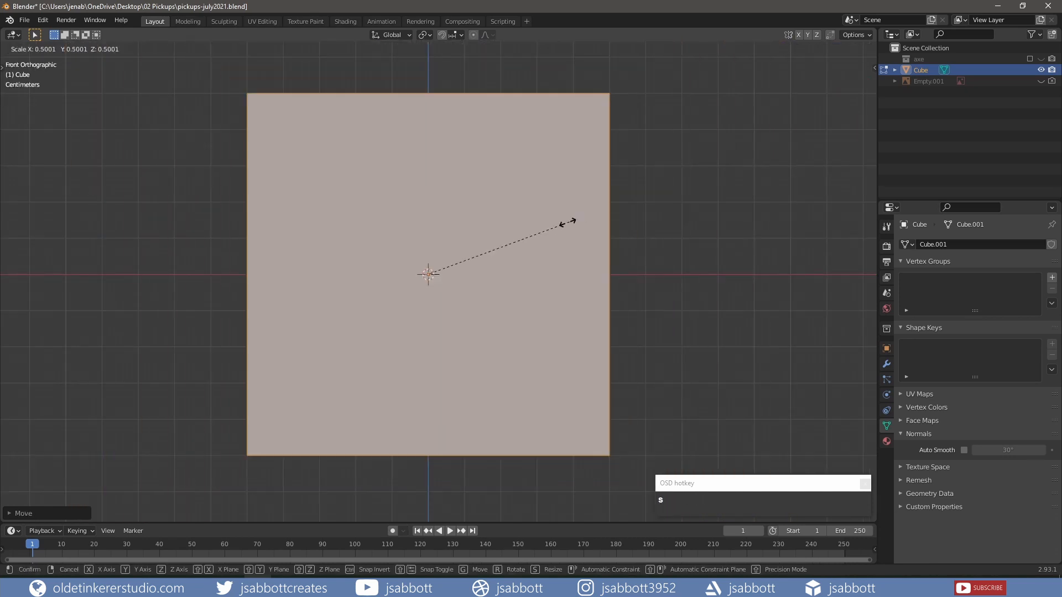
pyautogui.click(487, 258)
pyautogui.press('g')
pyautogui.press('z')
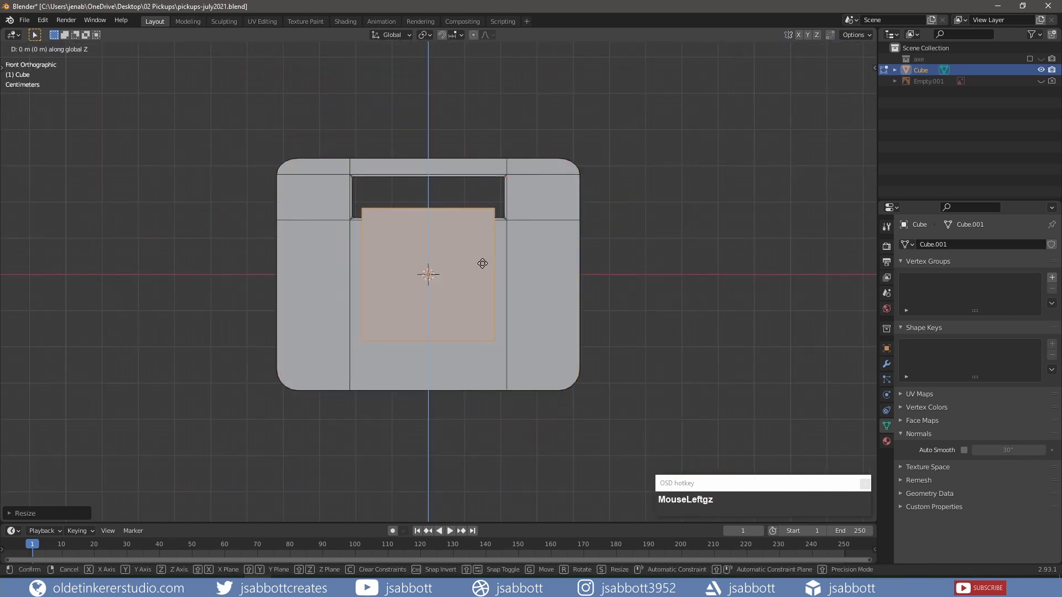
pyautogui.click(481, 293)
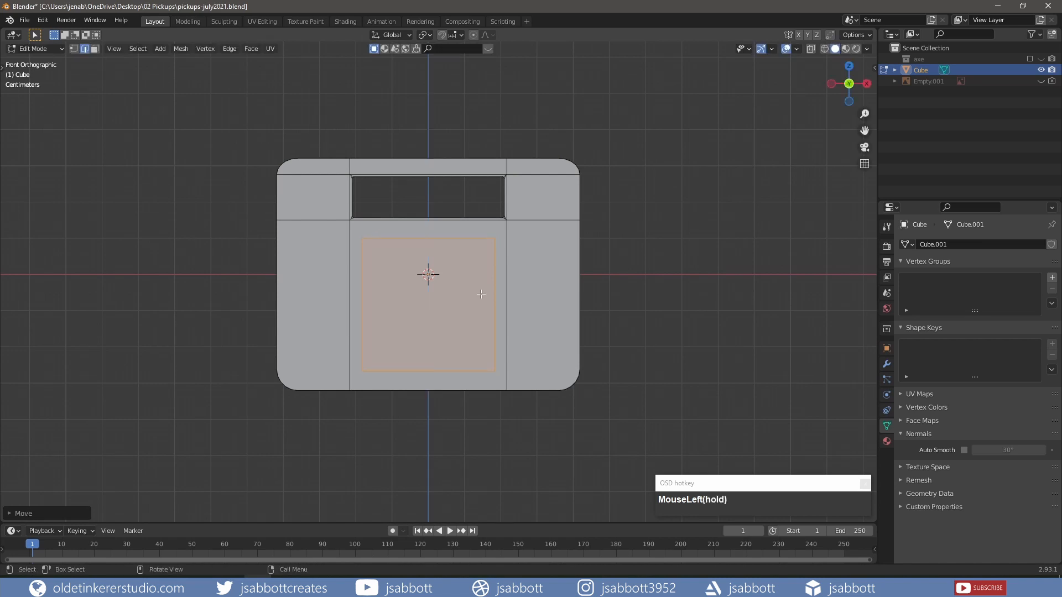
# Subdivide the plane with 2 cuts into a 3 by 3 grid.
pyautogui.rightClick(472, 295)
pyautogui.click(449, 253)
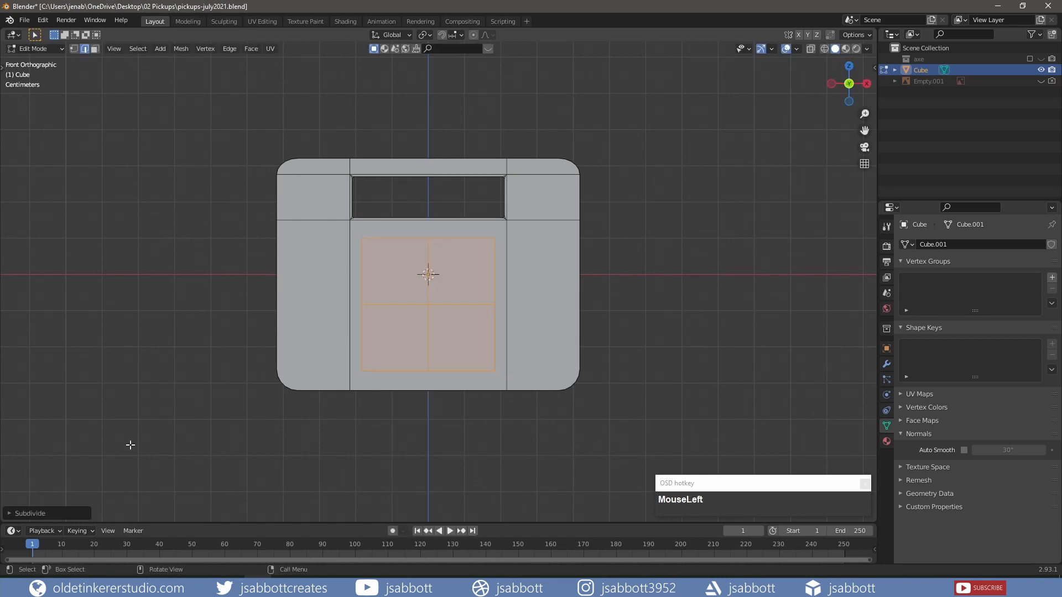
pyautogui.click(12, 513)
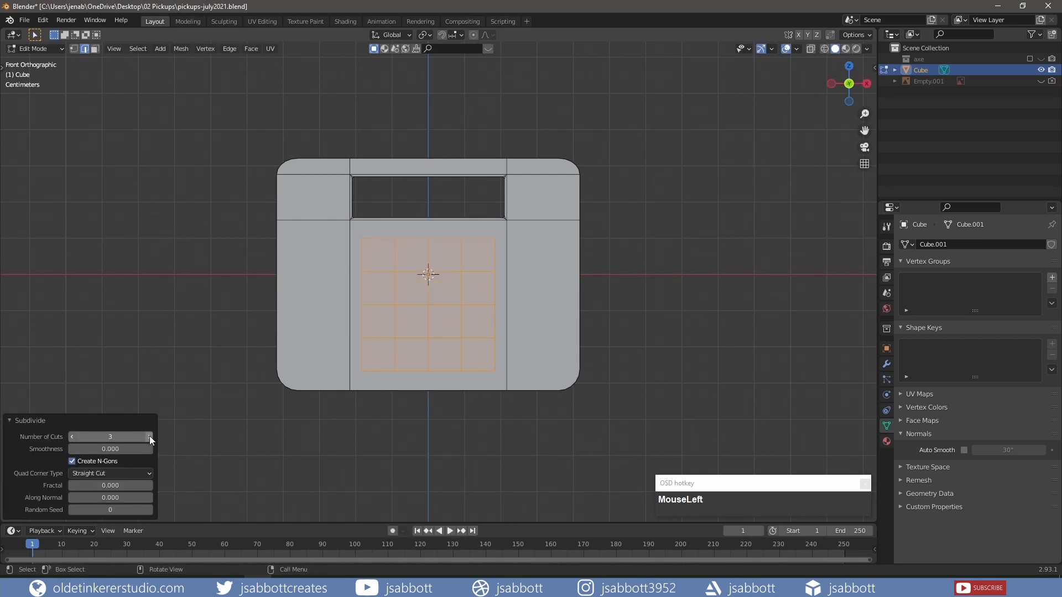
pyautogui.moveTo(149, 436); pyautogui.dragTo(78, 442)
pyautogui.click(10, 420)
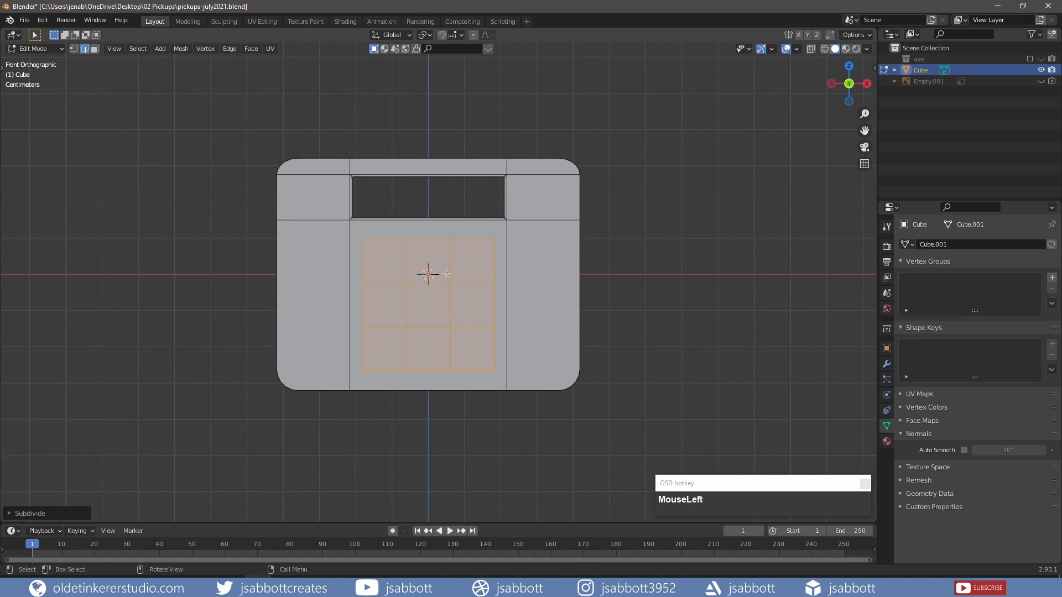
# Select the upper-right corner face of the subdivided plane in face select mode.
pyautogui.press('3')
pyautogui.click(471, 260)
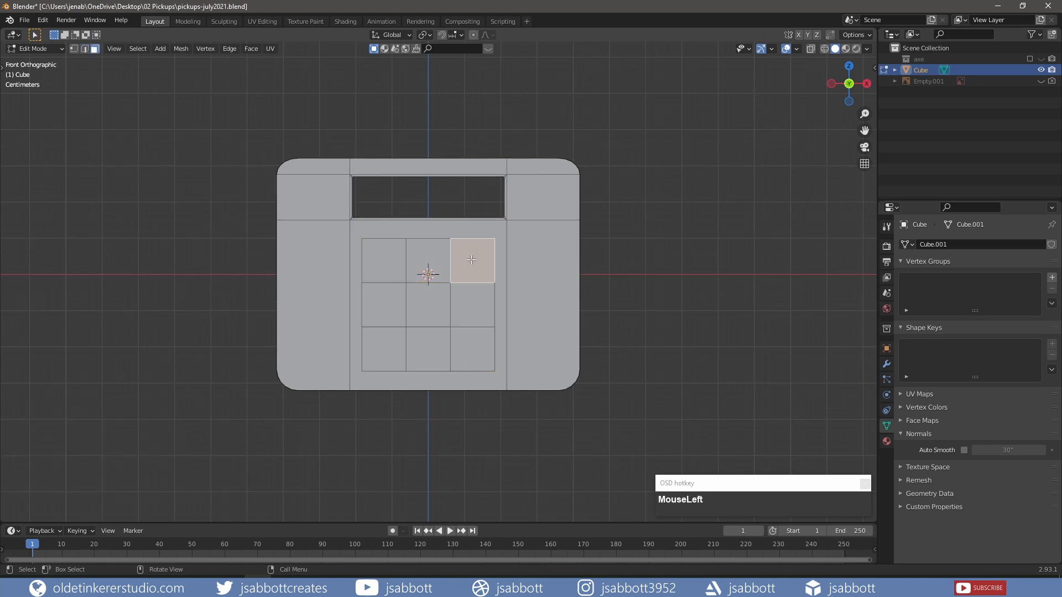
# Delete the four corner faces of the 3 × 3 face grid on the case front, leaving a cross.
pyautogui.keyDown('shift'); pyautogui.click(384, 260); pyautogui.keyUp('shift')
pyautogui.keyDown('shift'); pyautogui.click(384, 349); pyautogui.keyUp('shift')
pyautogui.keyDown('shift'); pyautogui.click(471, 337); pyautogui.keyUp('shift')
pyautogui.press('x')
pyautogui.click(471, 338)
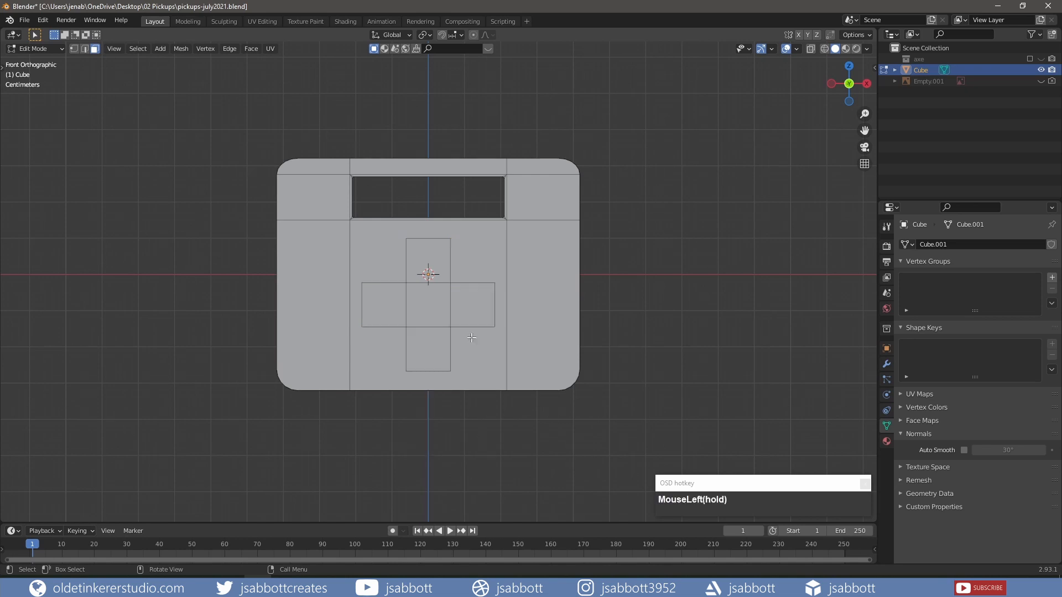
# Select the linked cross faces and extrude them along Y into the front of the case.
pyautogui.press('l')
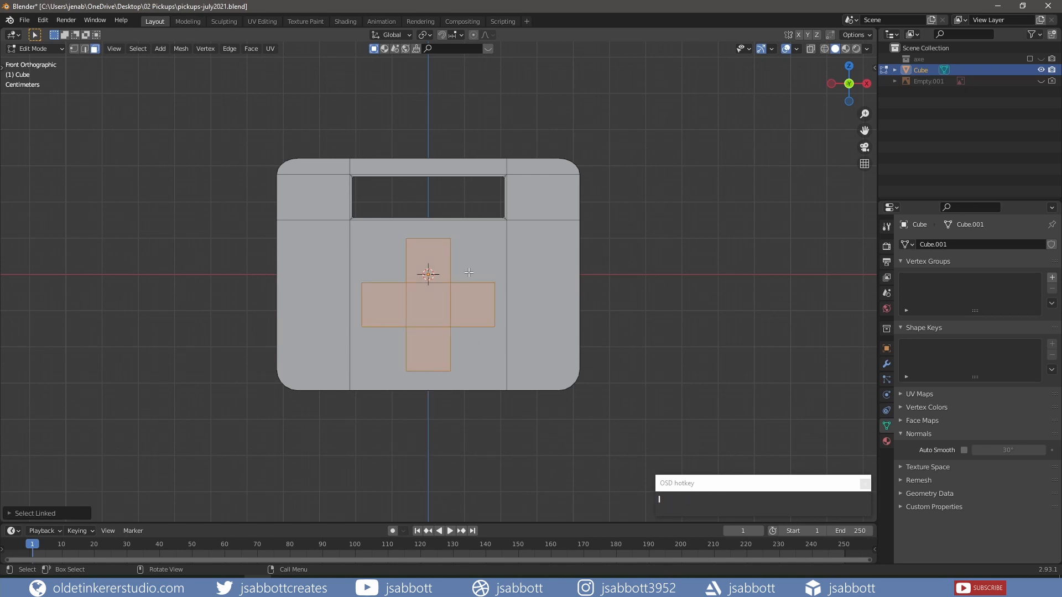
pyautogui.moveTo(436, 304); pyautogui.dragTo(404, 339, button='middle')
pyautogui.press('KP_7')
pyautogui.scroll(5, 405, 340)
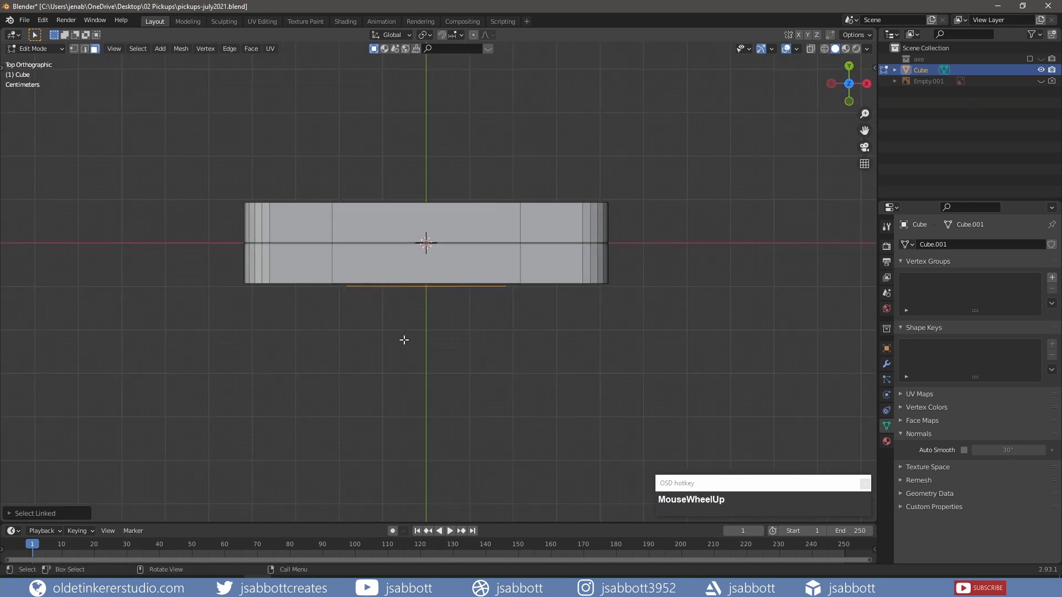
pyautogui.press('e')
pyautogui.press('y')
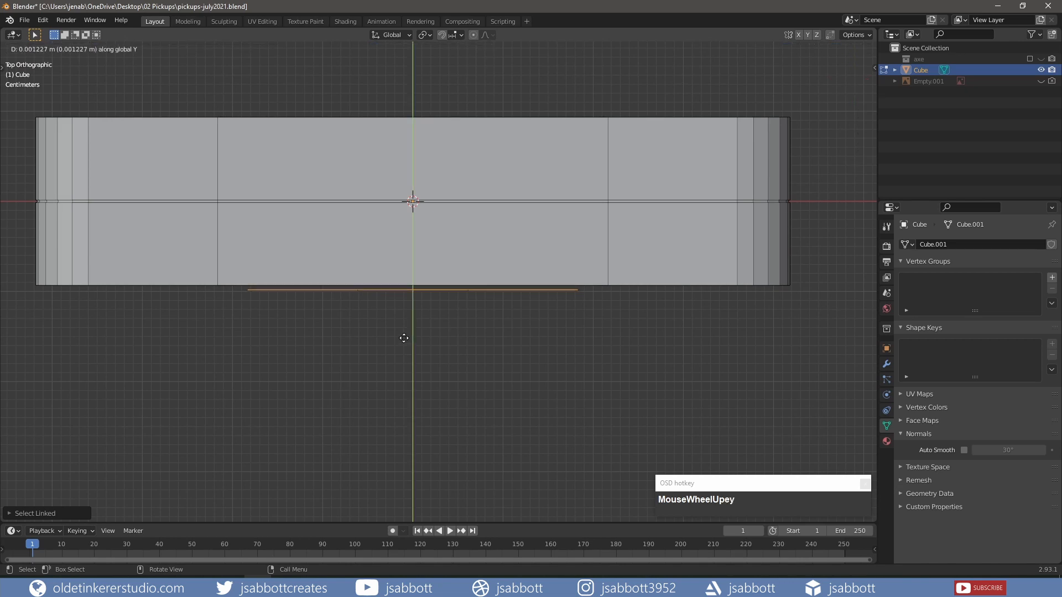
pyautogui.click(404, 332)
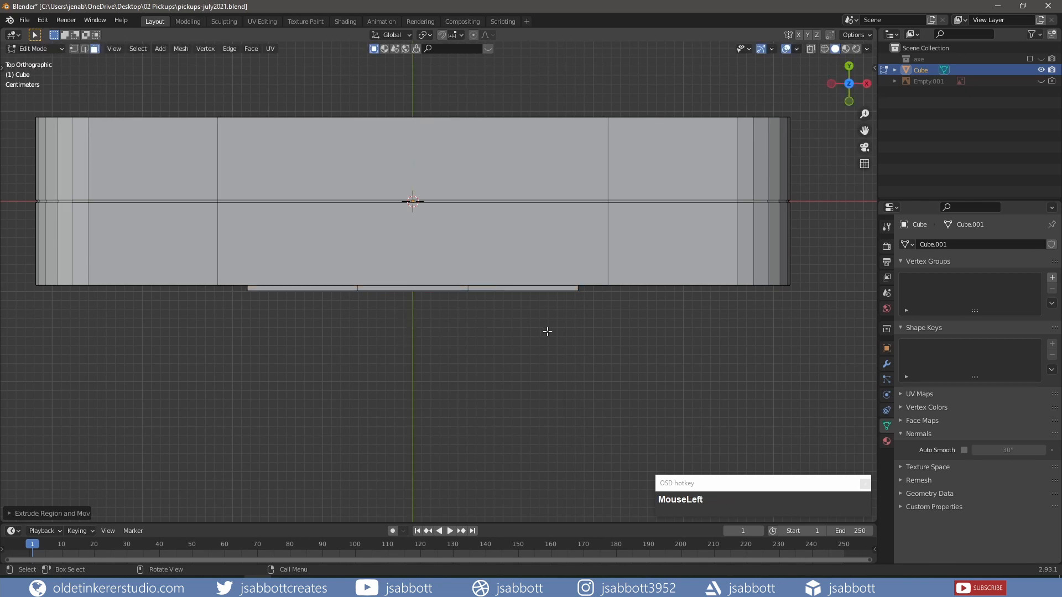
# Duplicate the extruded cross in the right orthographic view with X-ray enabled.
pyautogui.press('KP_3')
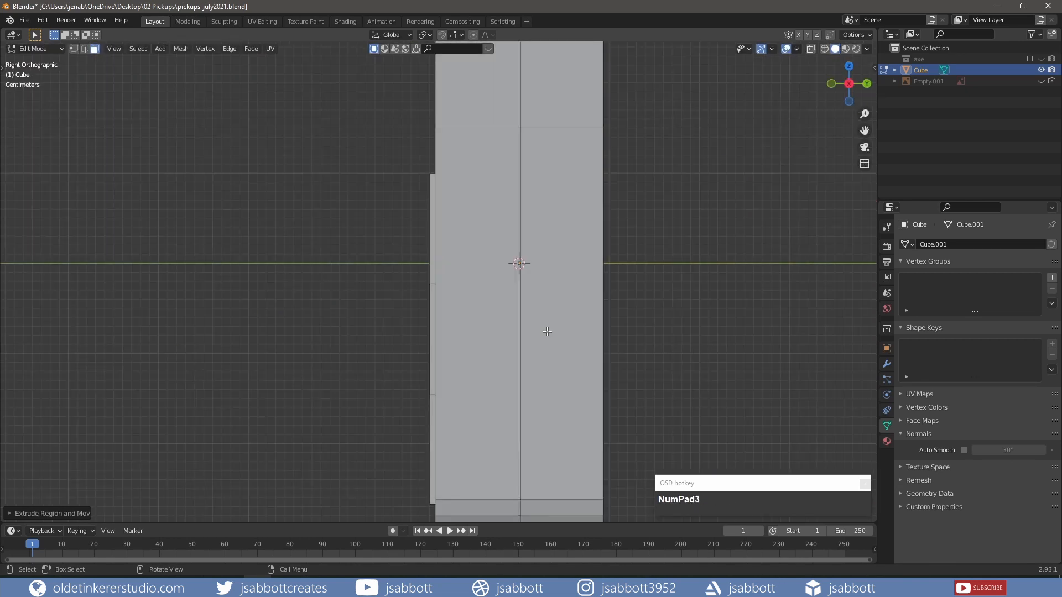
pyautogui.click(810, 48)
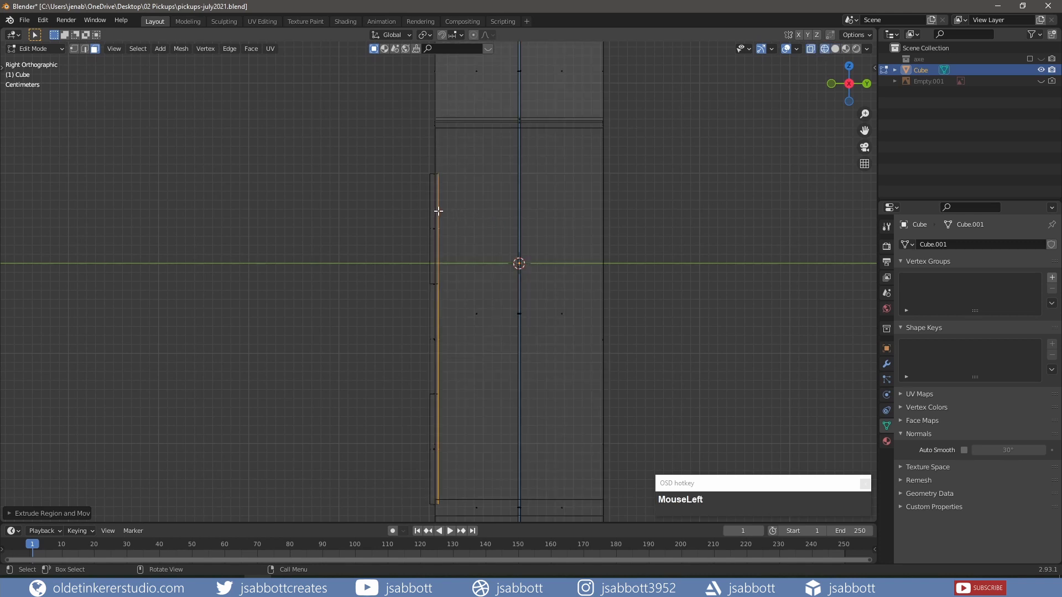
pyautogui.hotkey('shift', 'd')
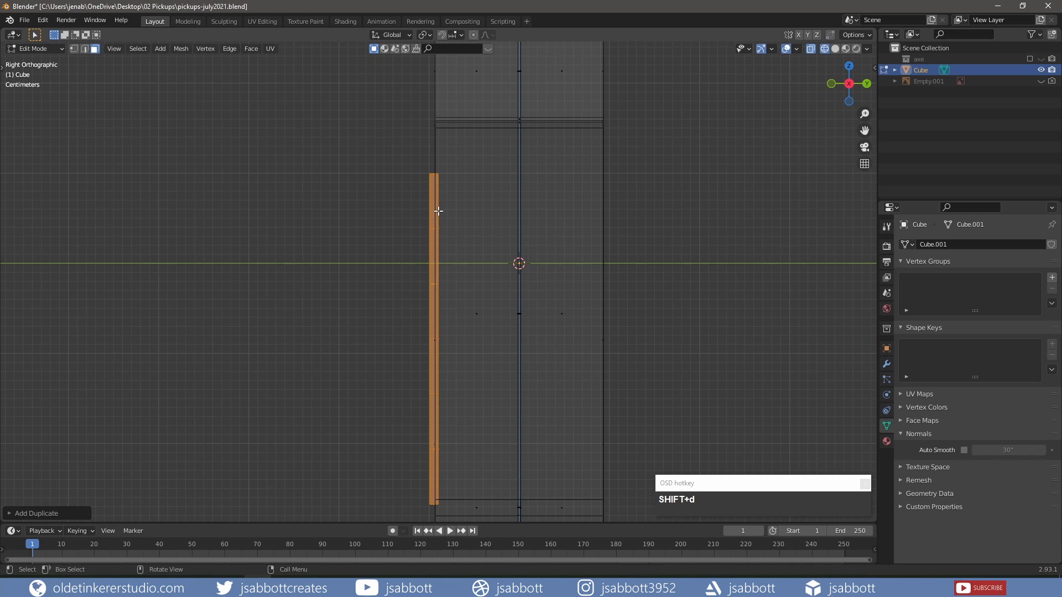
pyautogui.press('r')
pyautogui.press('y')
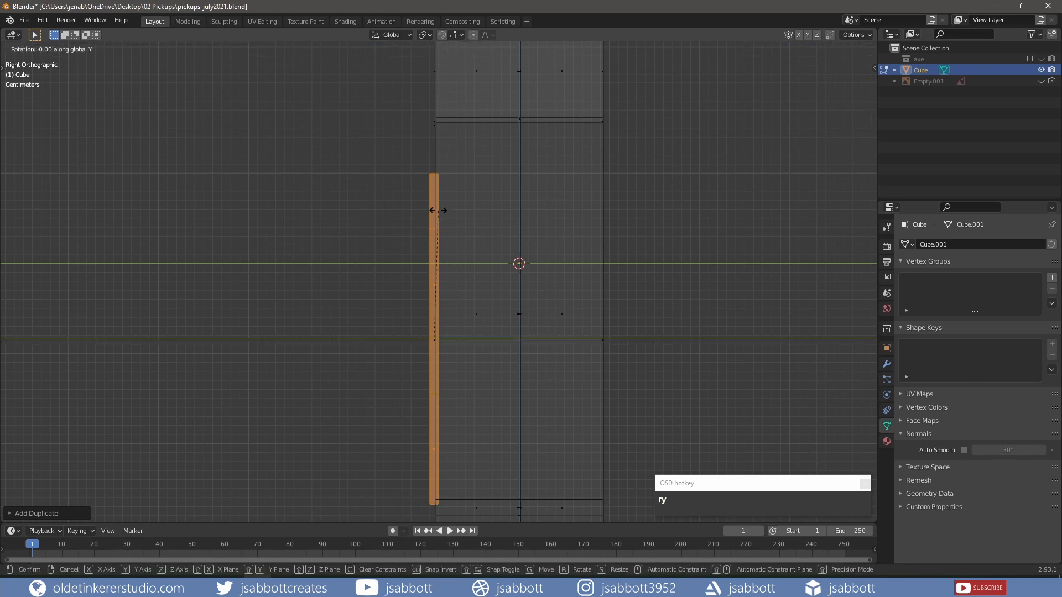
pyautogui.click(466, 209)
pyautogui.hotkey('ctrl', 'z')
# Move the duplicated cross about 0.189 m along Y onto the back face, then disable X-ray and deselect everything.
pyautogui.press('g')
pyautogui.press('y')
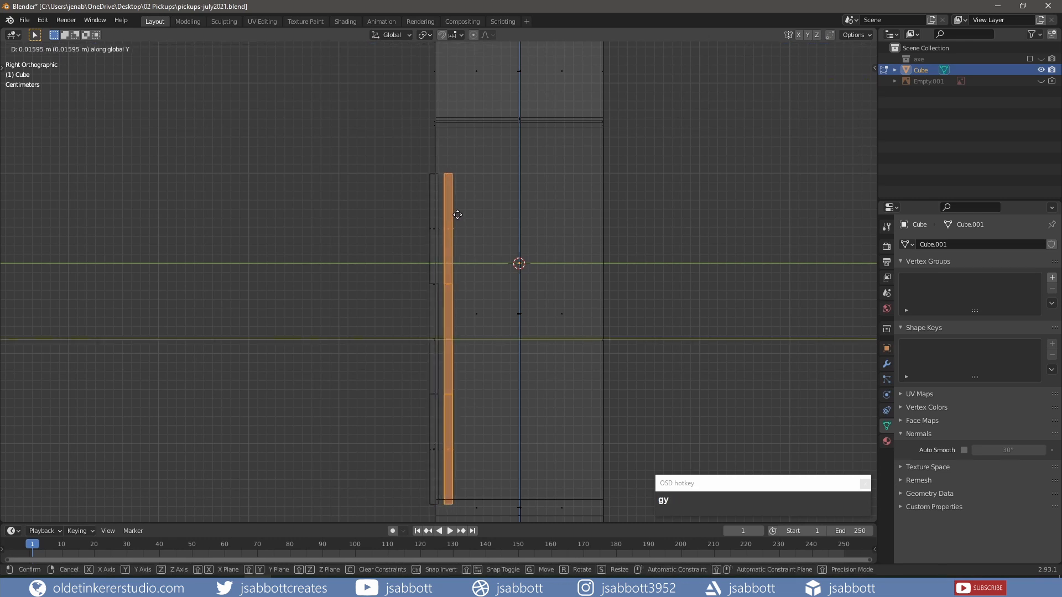
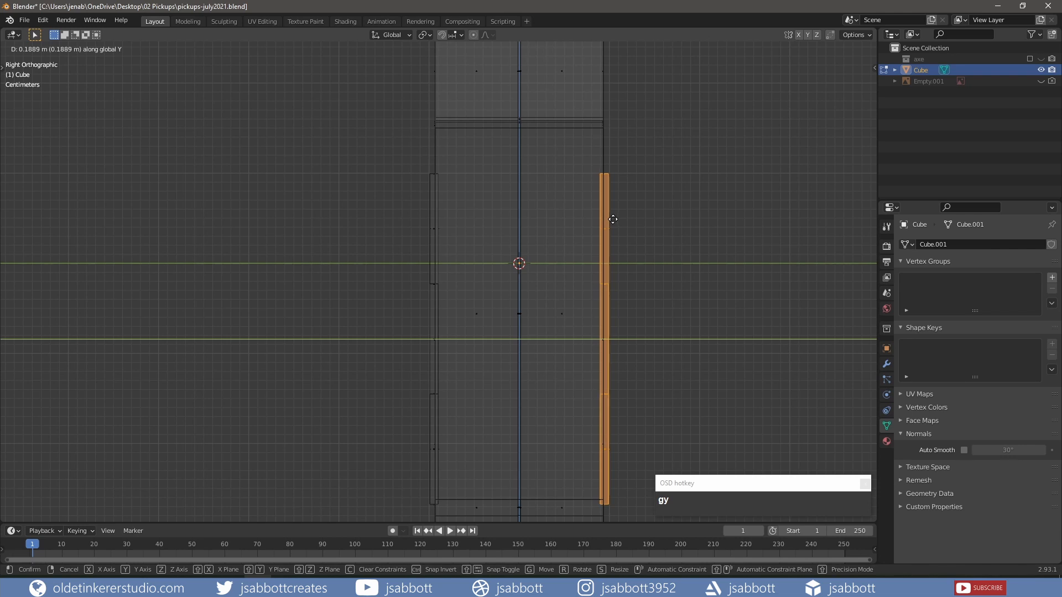
pyautogui.click(613, 219)
pyautogui.click(811, 49)
pyautogui.hotkey('alt', 'a')
pyautogui.moveTo(707, 169); pyautogui.dragTo(668, 195, button='middle')
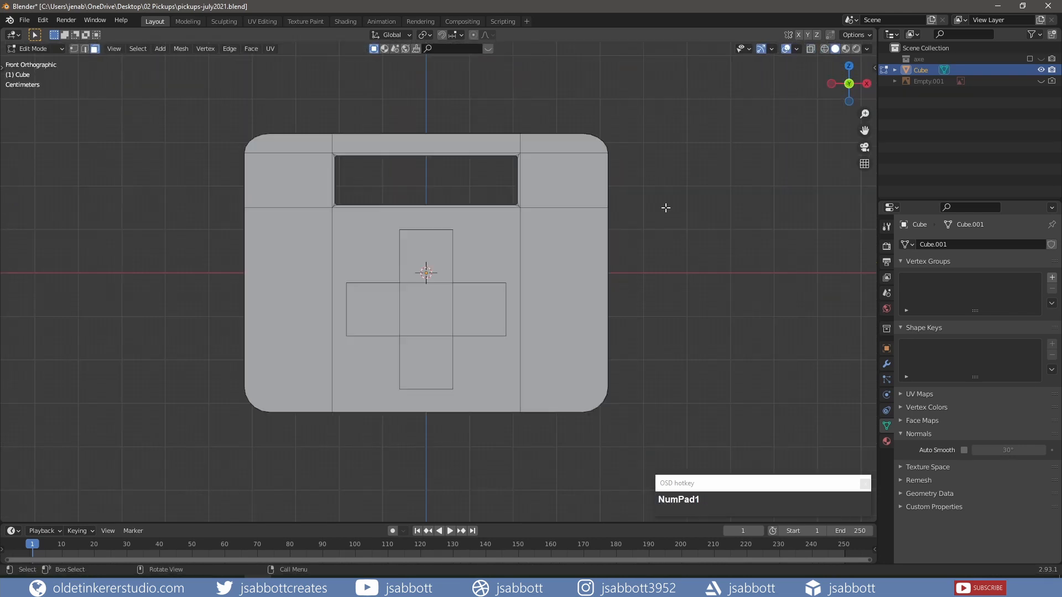
# Apply the case's object transform in Object Mode and save the file.
pyautogui.press('Tab')
pyautogui.hotkey('ctrl', 'a')
pyautogui.click(532, 278)
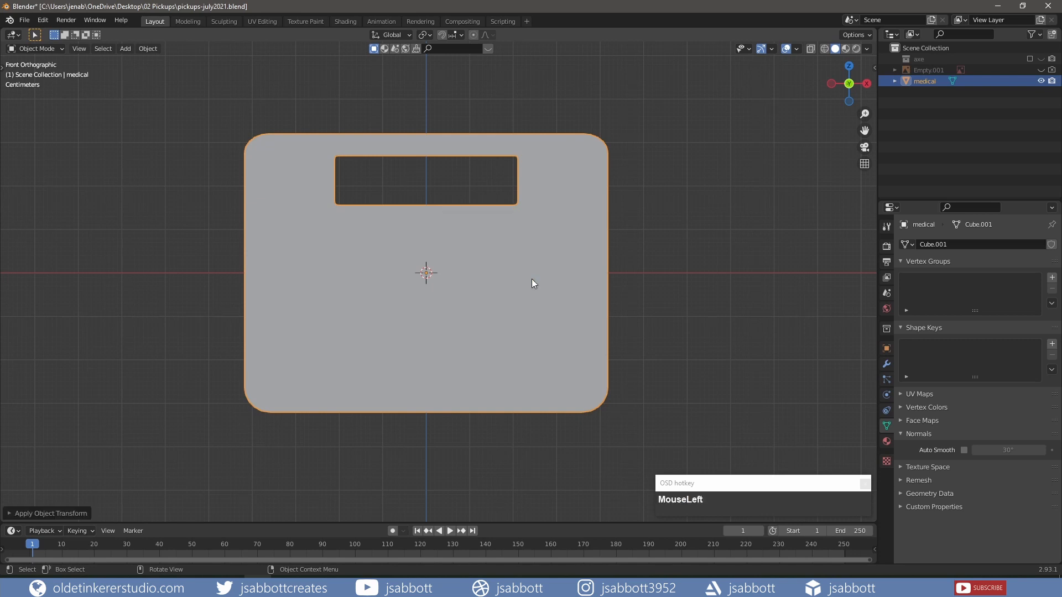
pyautogui.hotkey('ctrl', 's')
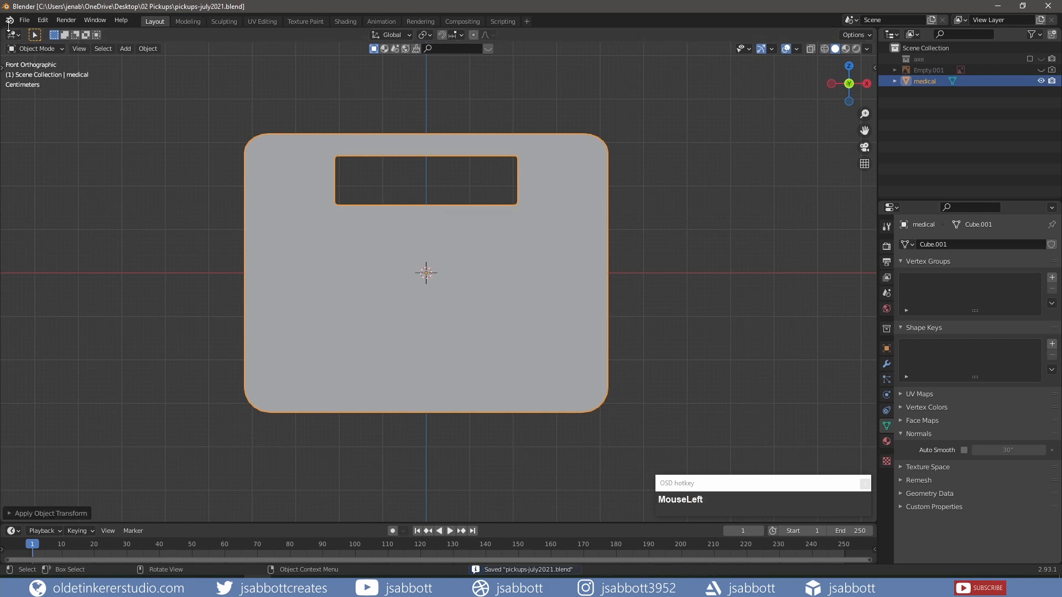
# Split the 3D viewport vertically and make one half a UV Editor.
pyautogui.moveTo(3, 30); pyautogui.dragTo(532, 75)
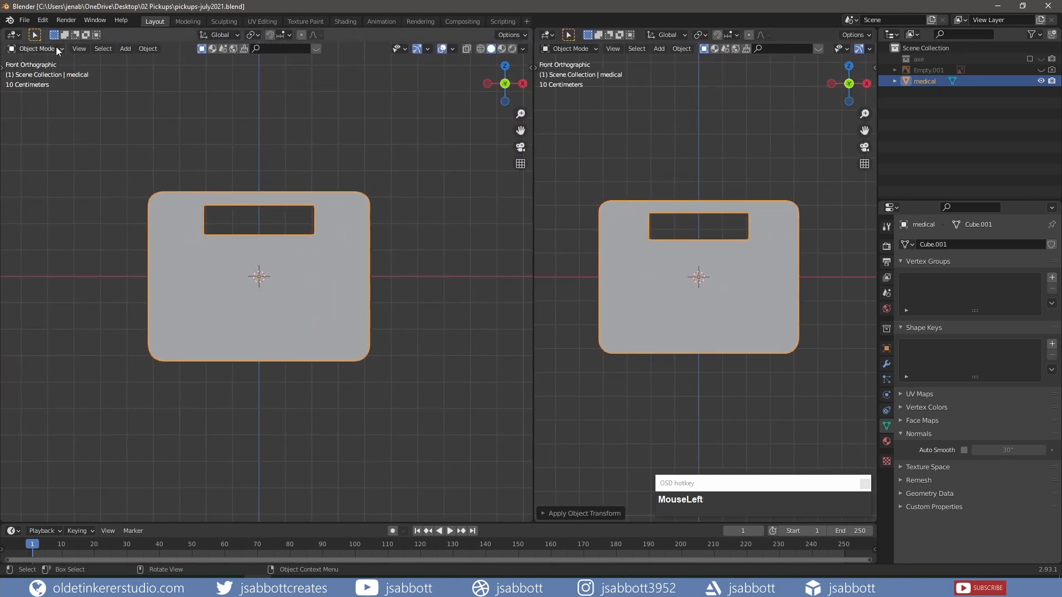
pyautogui.click(21, 34)
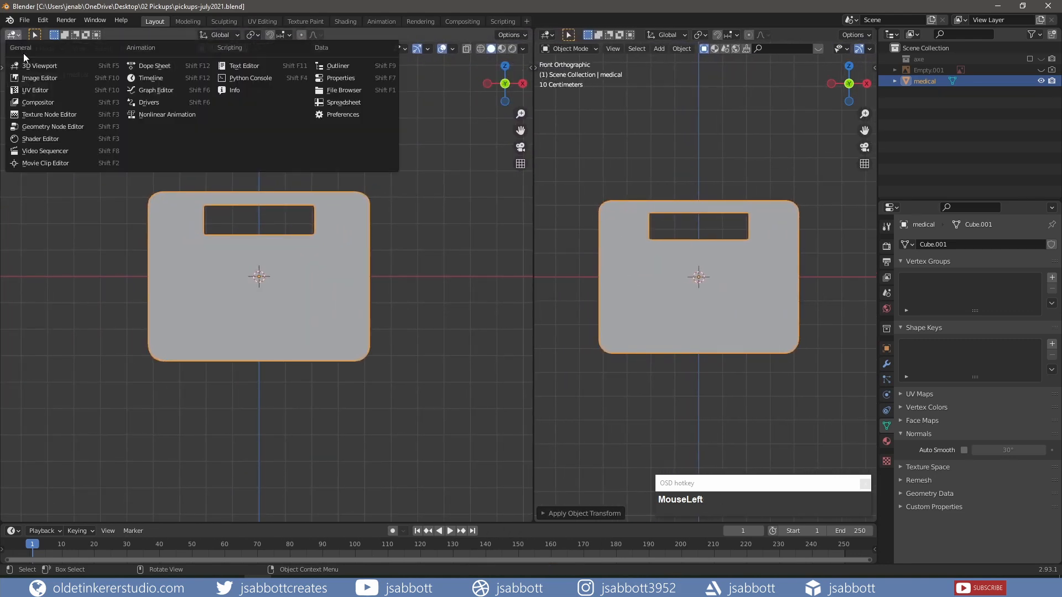
pyautogui.click(31, 90)
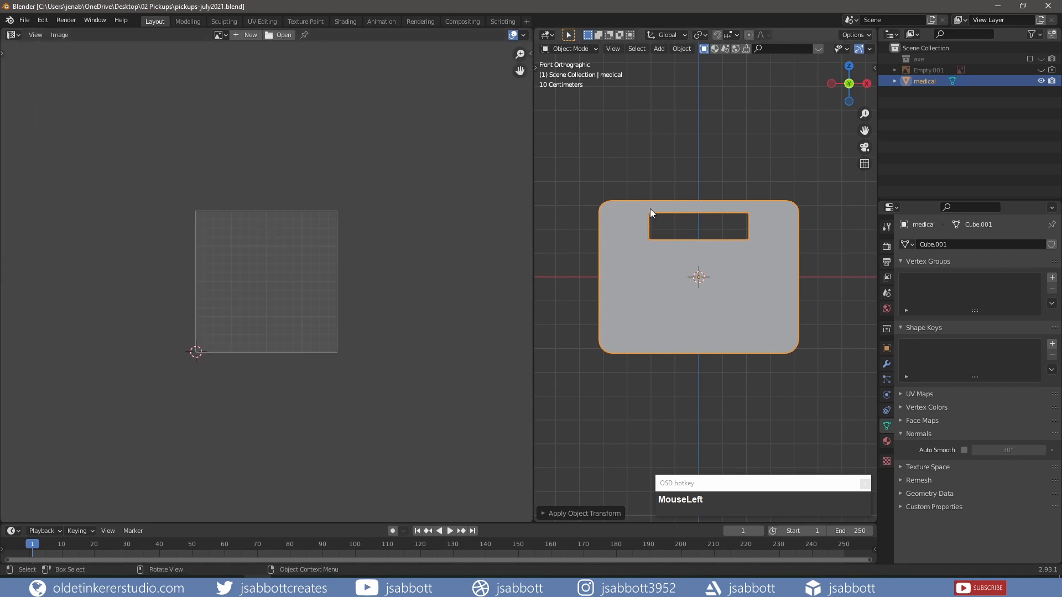
# Unwrap all faces of the medical case with Smart UV Project, using the dialog's current settings.
pyautogui.press('Tab')
pyautogui.press('a')
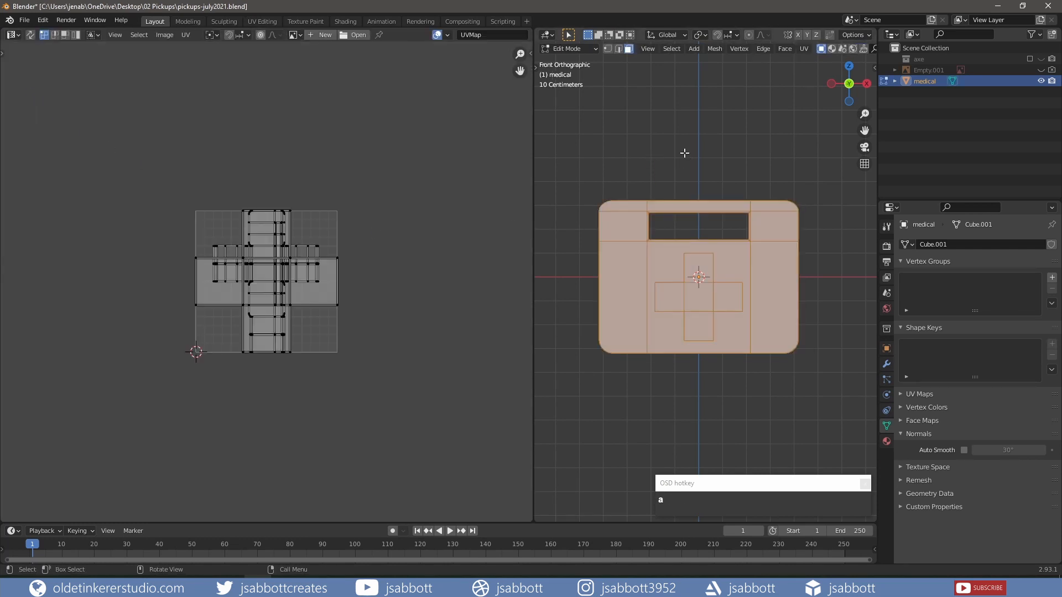
pyautogui.press('u')
pyautogui.click(685, 153)
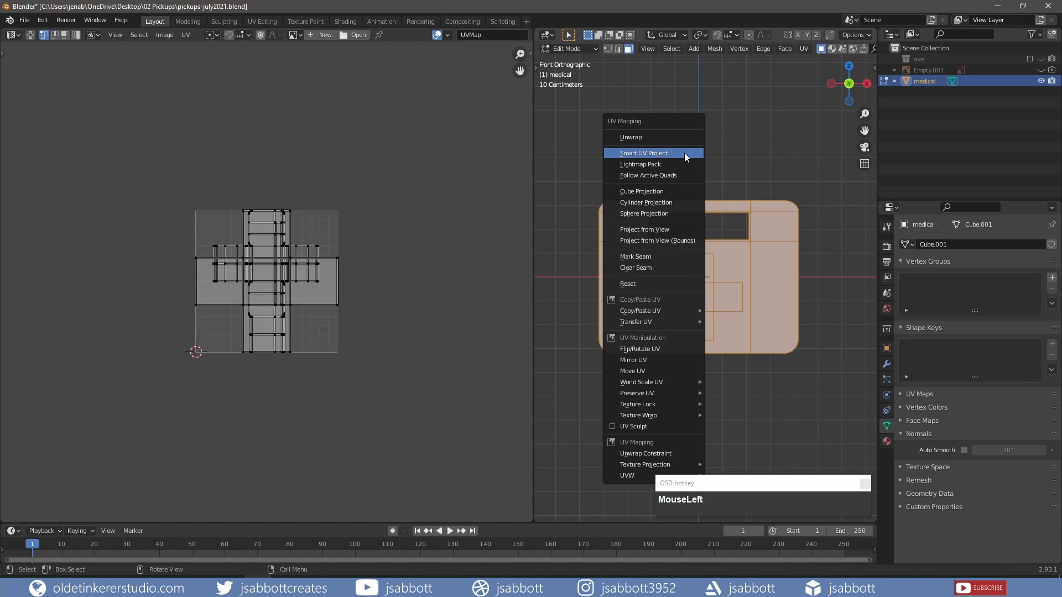
pyautogui.click(718, 241)
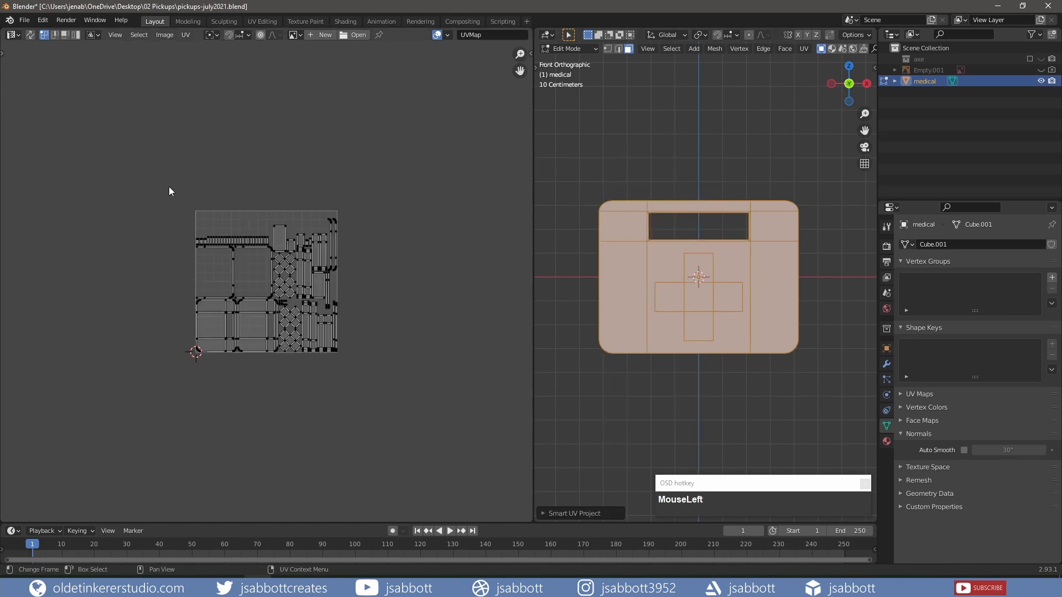
# Select all UV islands, shift them slightly up along Y and scale them down slightly along X to leave a margin.
pyautogui.moveTo(167, 187); pyautogui.dragTo(381, 382)
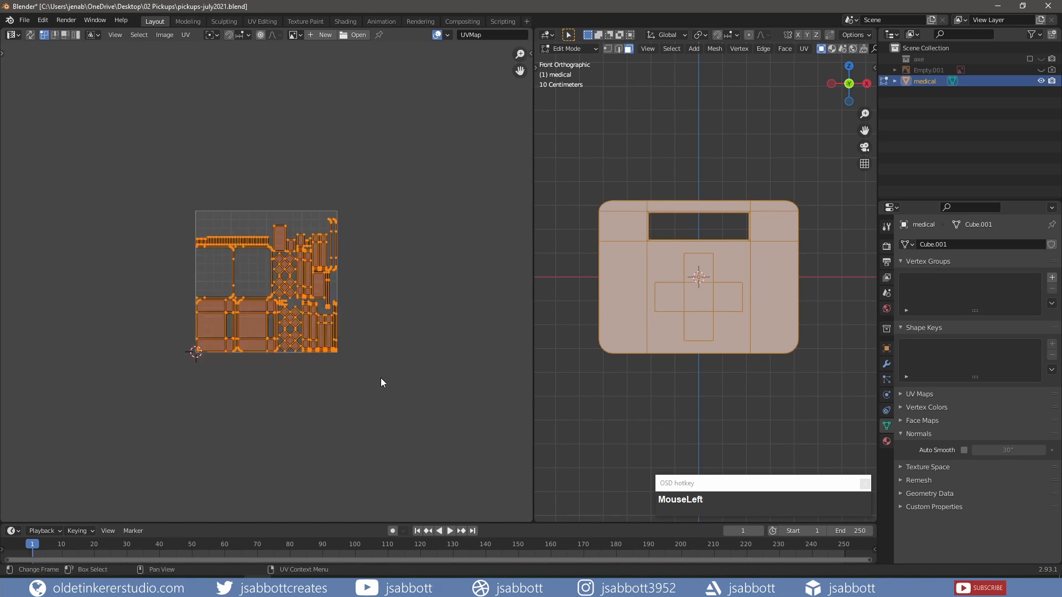
pyautogui.press('g')
pyautogui.press('y')
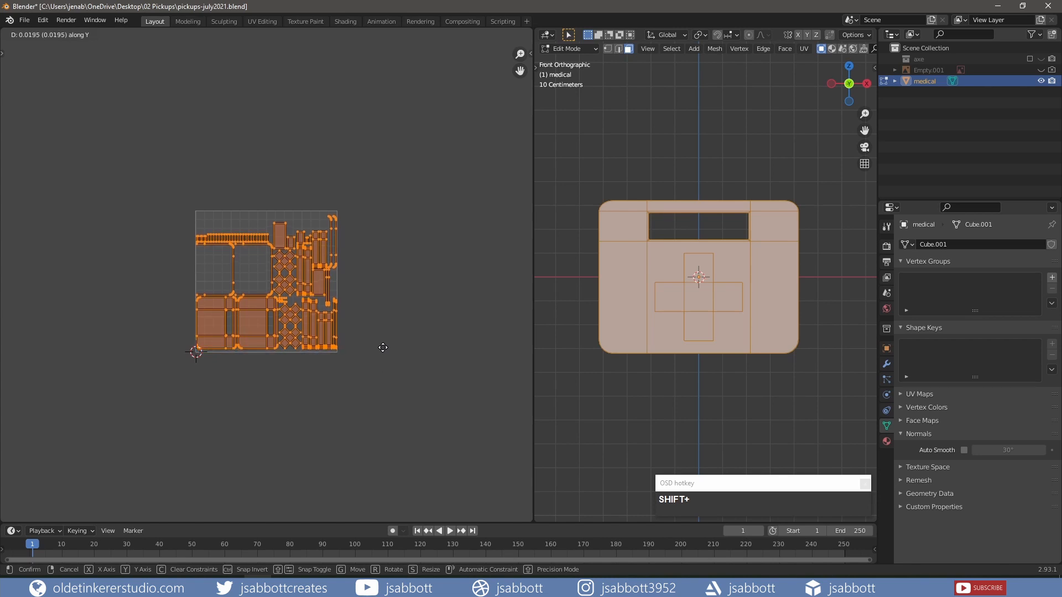
pyautogui.click(371, 333)
pyautogui.press('s')
pyautogui.press('x')
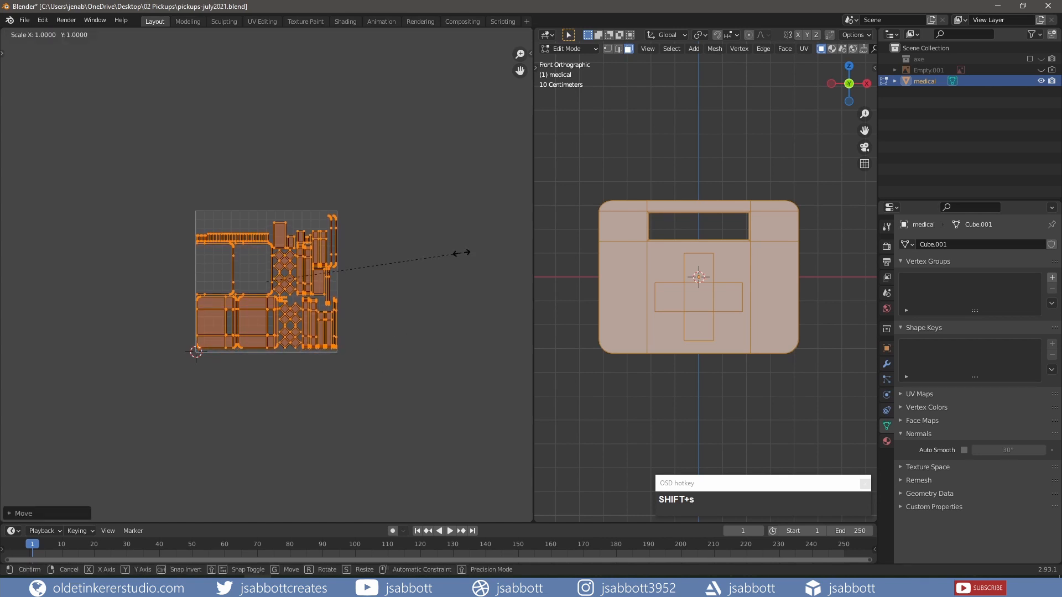
pyautogui.click(453, 256)
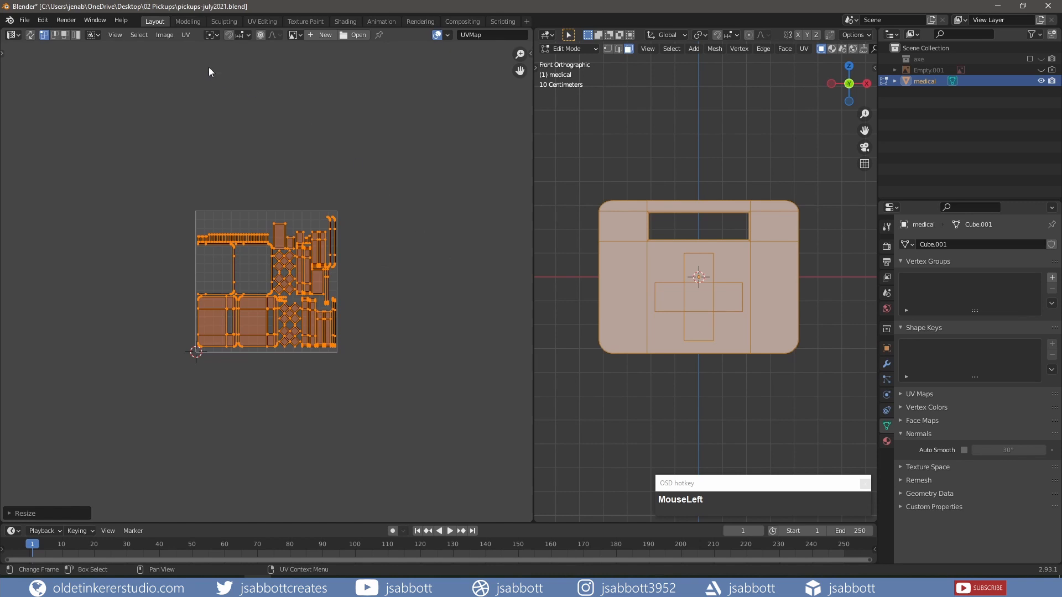
# Change the UV Editor area to the Shader Editor and hide its sidebar.
pyautogui.click(186, 35)
pyautogui.click(18, 37)
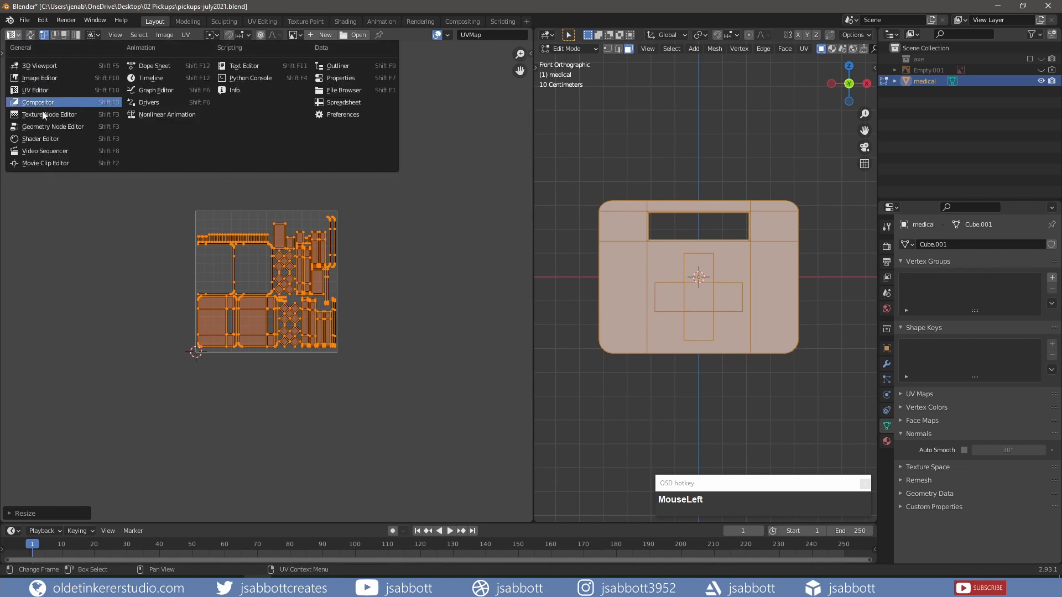
pyautogui.click(42, 137)
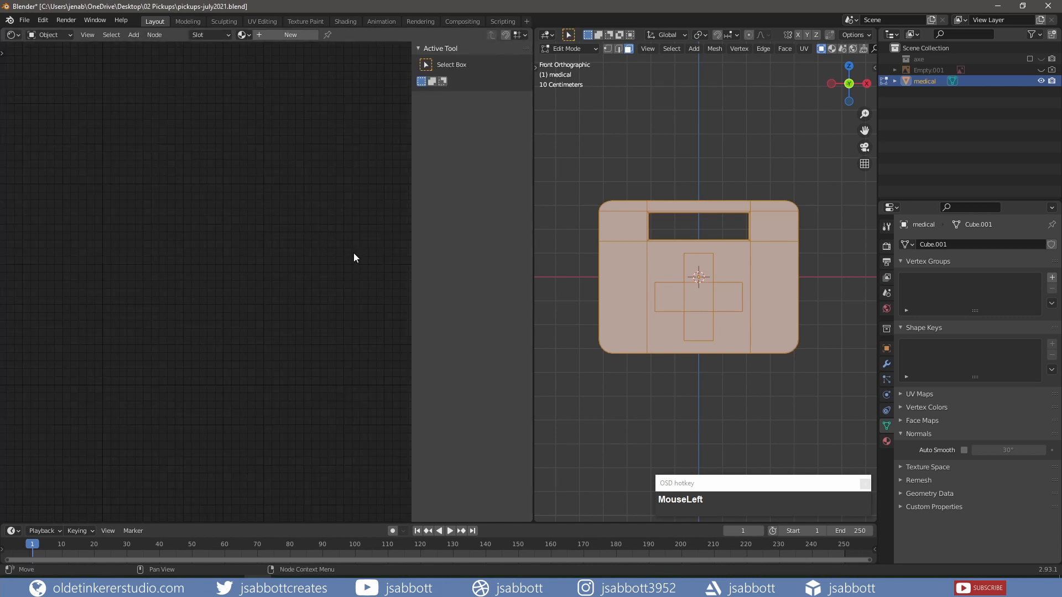
pyautogui.press('n')
# Create a new material for the case and name it medical.
pyautogui.click(288, 38)
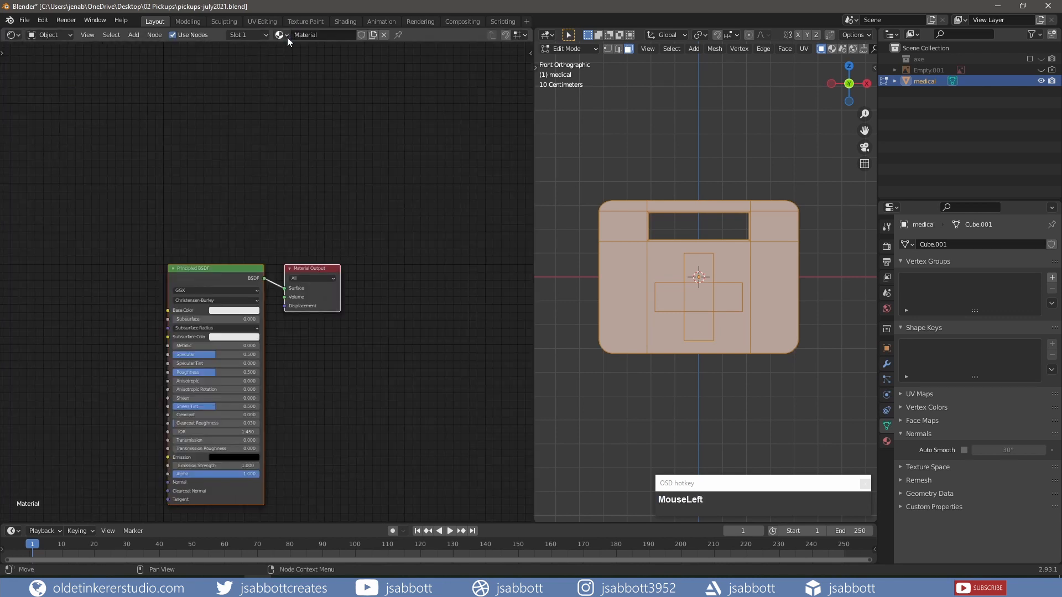
pyautogui.click(336, 35)
pyautogui.write('medical')
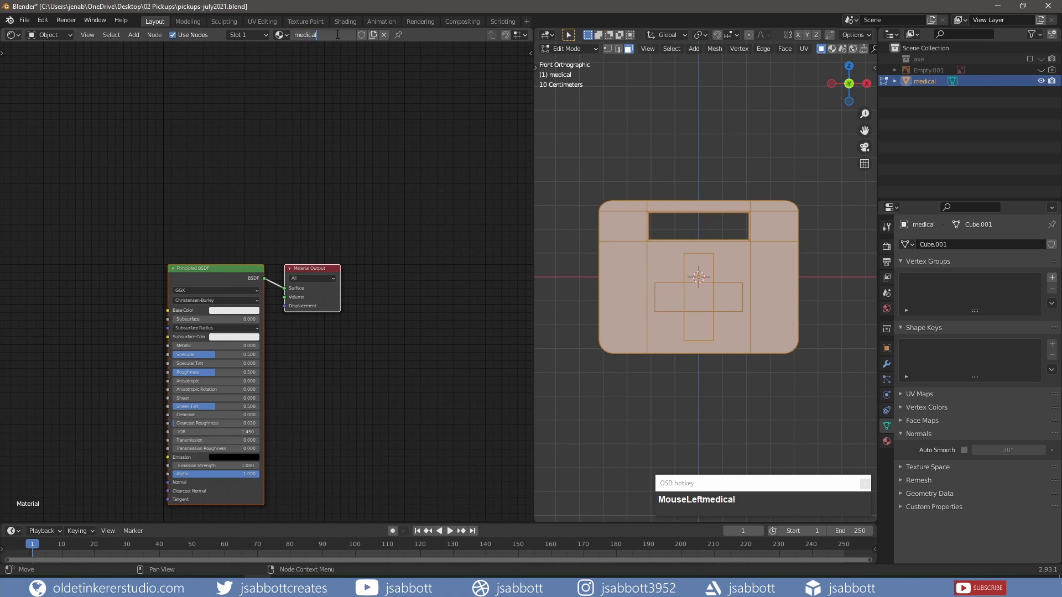
pyautogui.press('Return')
# Load the Plastic010_2K texture maps onto the Principled BSDF with Principled Texture Setup, and place the Displacement node below the shader.
pyautogui.keyDown('shift'); pyautogui.moveTo(283, 144); pyautogui.dragTo(408, 116, button='middle'); pyautogui.keyUp('shift')
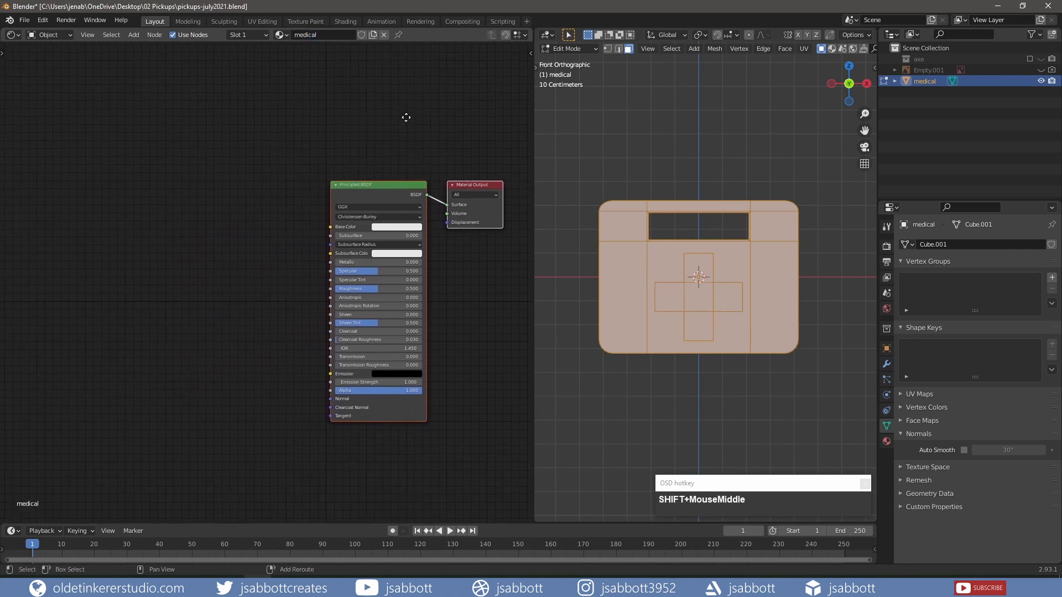
pyautogui.click(390, 150)
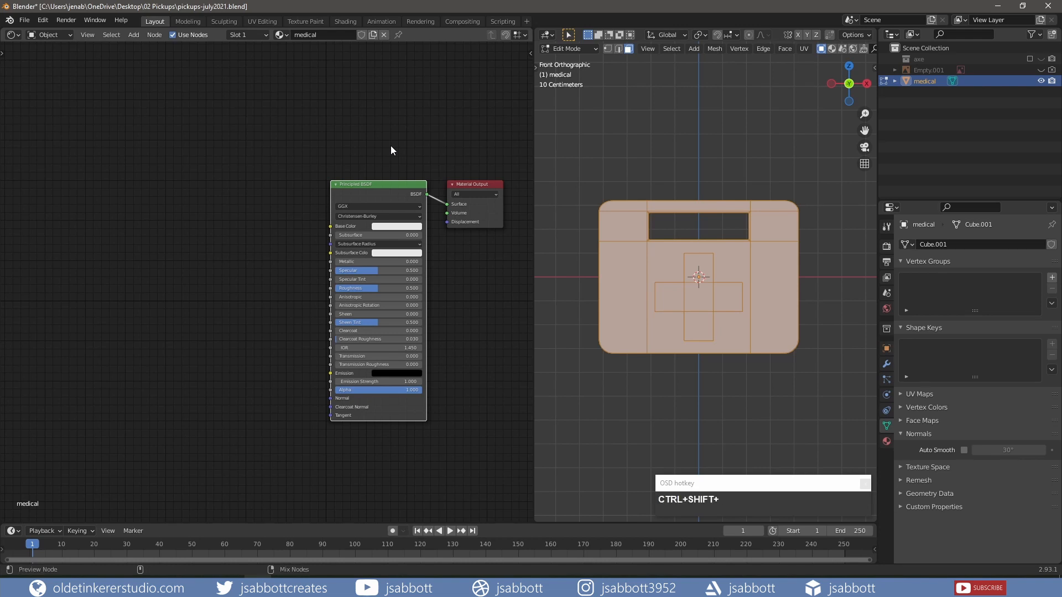
pyautogui.hotkey('ctrl', 'shift', 't')
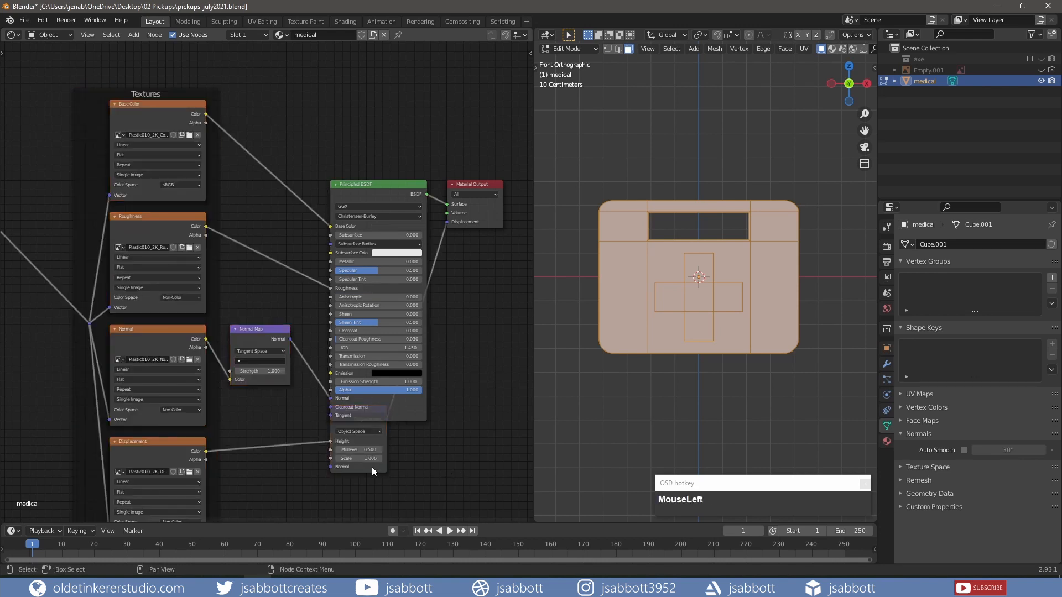
pyautogui.moveTo(372, 467); pyautogui.dragTo(366, 438)
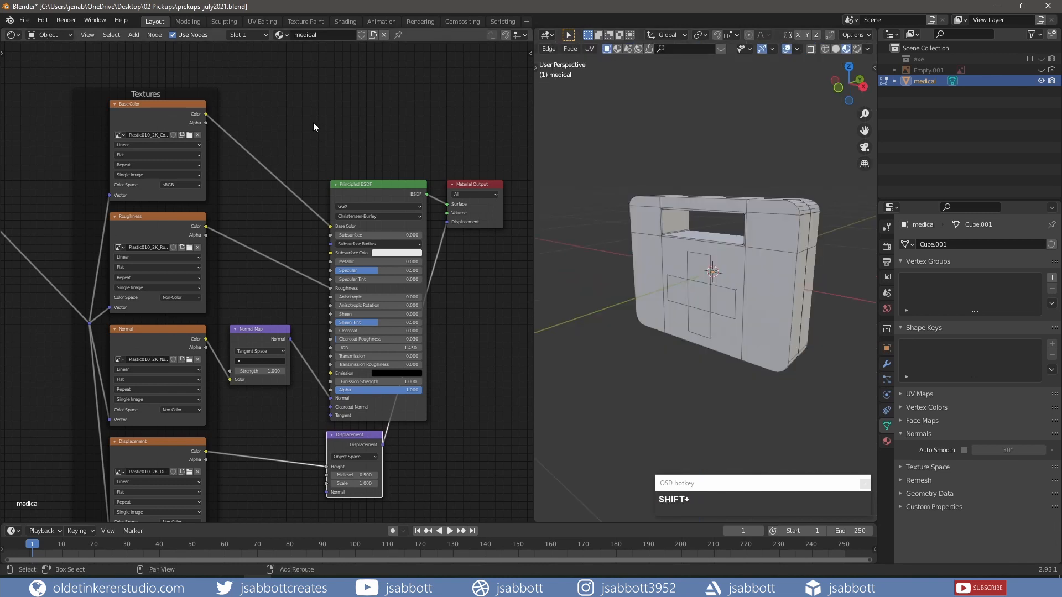
# Insert a ColorRamp node between the Base Color texture and the Principled BSDF's Base Color.
pyautogui.hotkey('shift', 'a')
pyautogui.moveTo(305, 206)
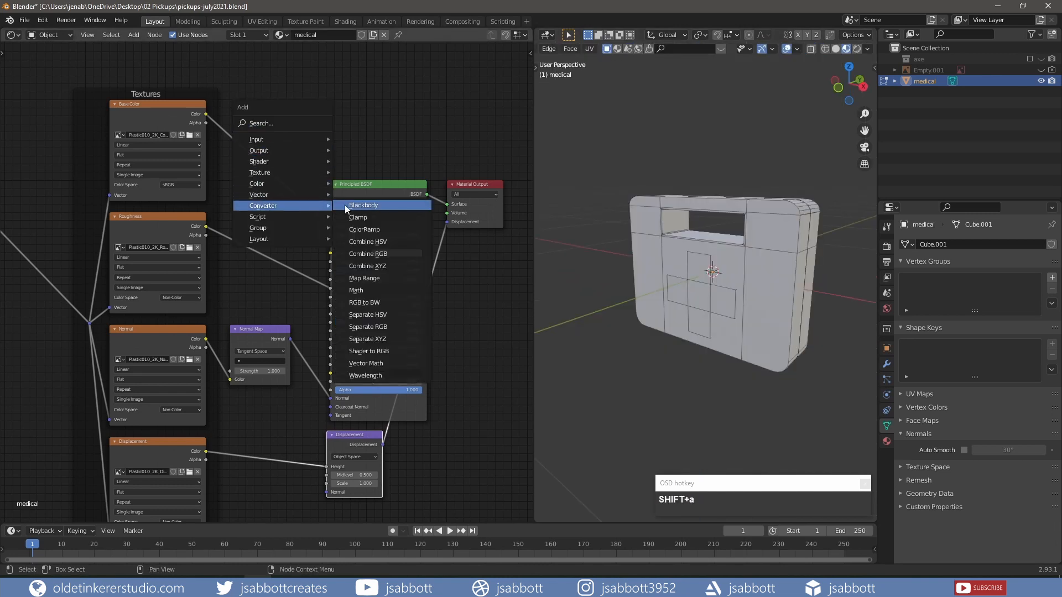
pyautogui.click(373, 231)
pyautogui.click(230, 134)
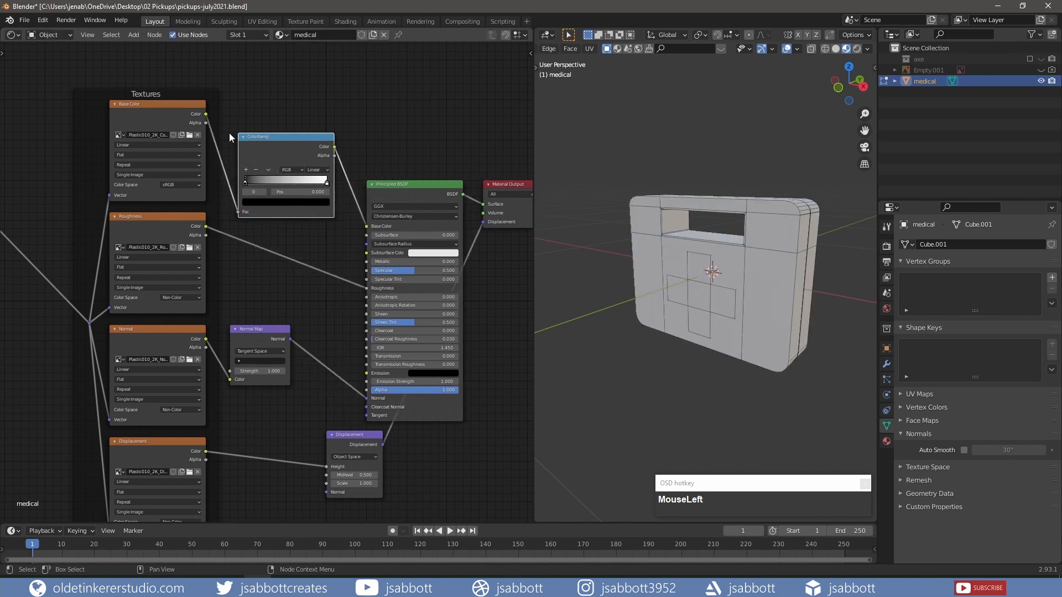
# Set the ColorRamp's interpolation to Constant and change its black stop's color to bright red.
pyautogui.click(327, 171)
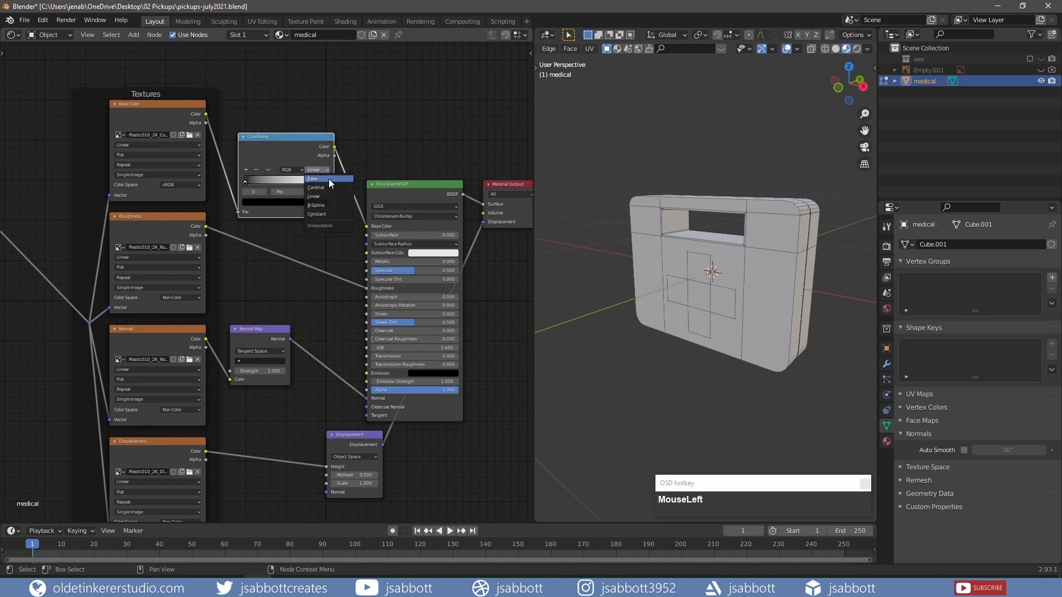
pyautogui.click(328, 213)
pyautogui.scroll(1, 299, 202)
pyautogui.click(287, 196)
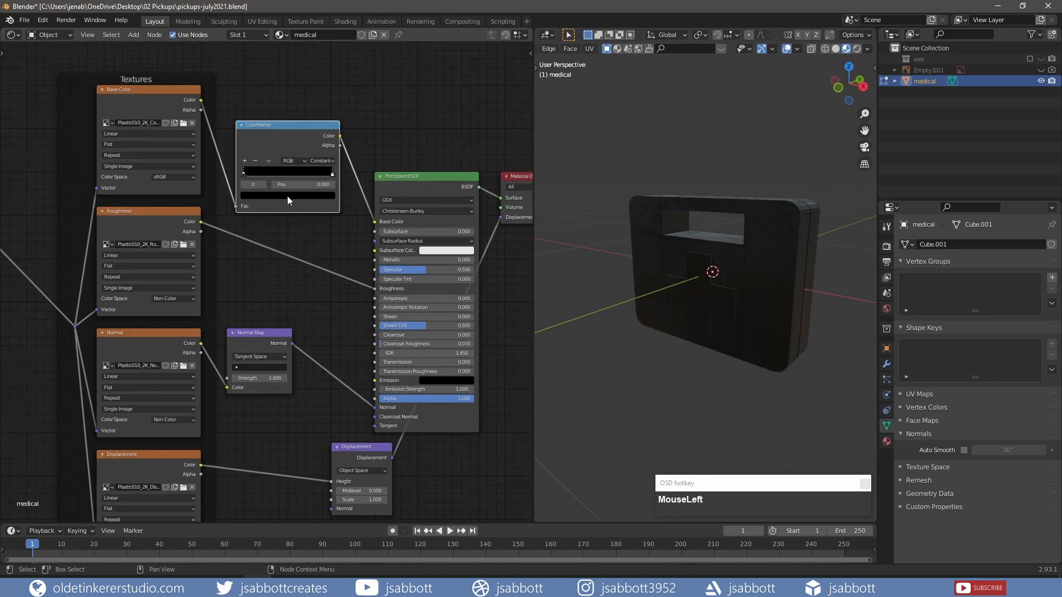
pyautogui.moveTo(313, 134); pyautogui.dragTo(280, 133)
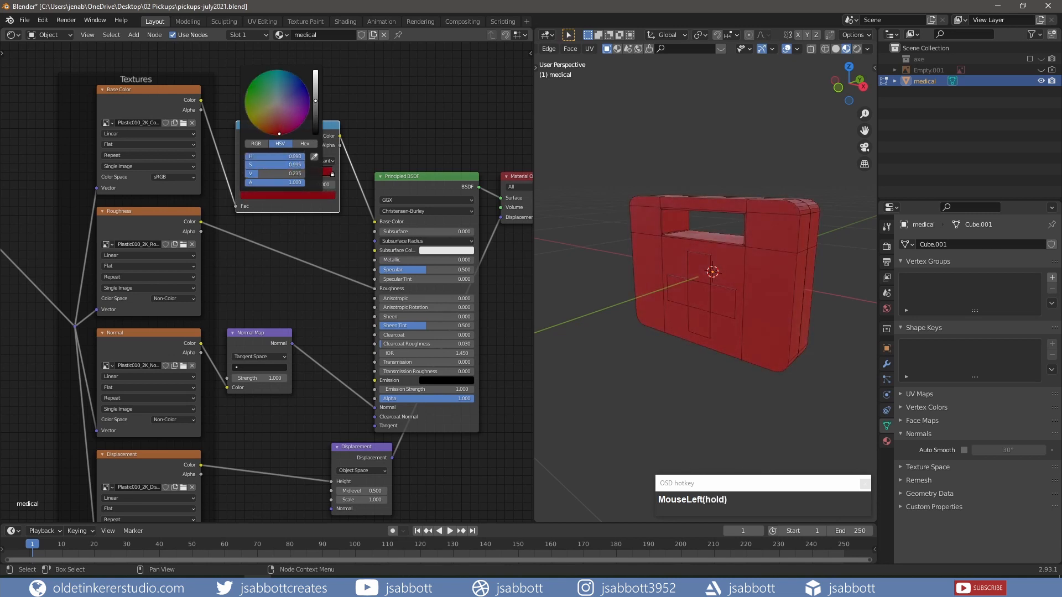
pyautogui.moveTo(316, 100); pyautogui.dragTo(315, 87)
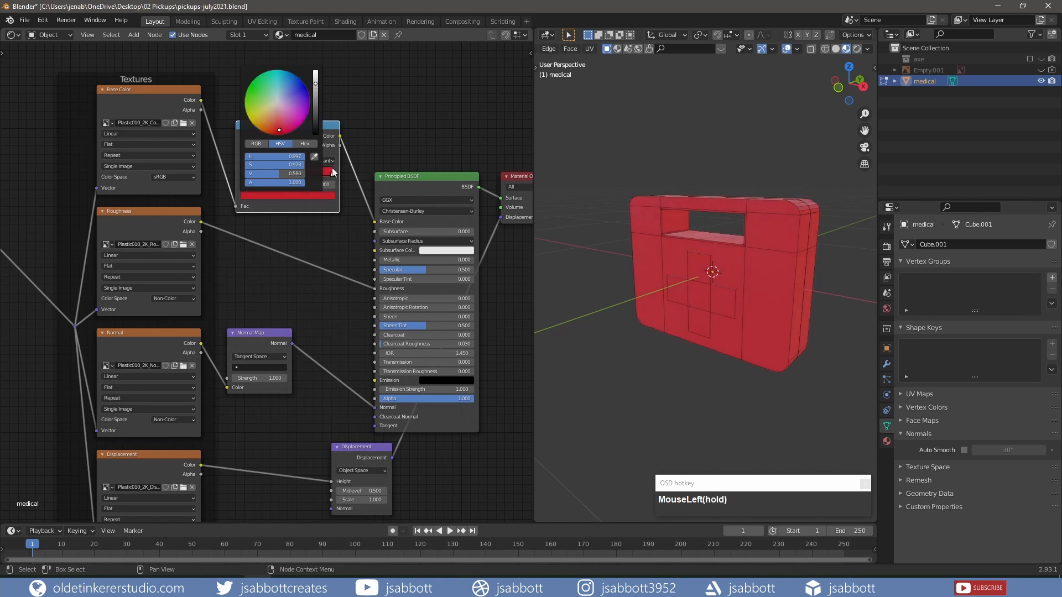
pyautogui.click(355, 250)
pyautogui.scroll(-2, 355, 250)
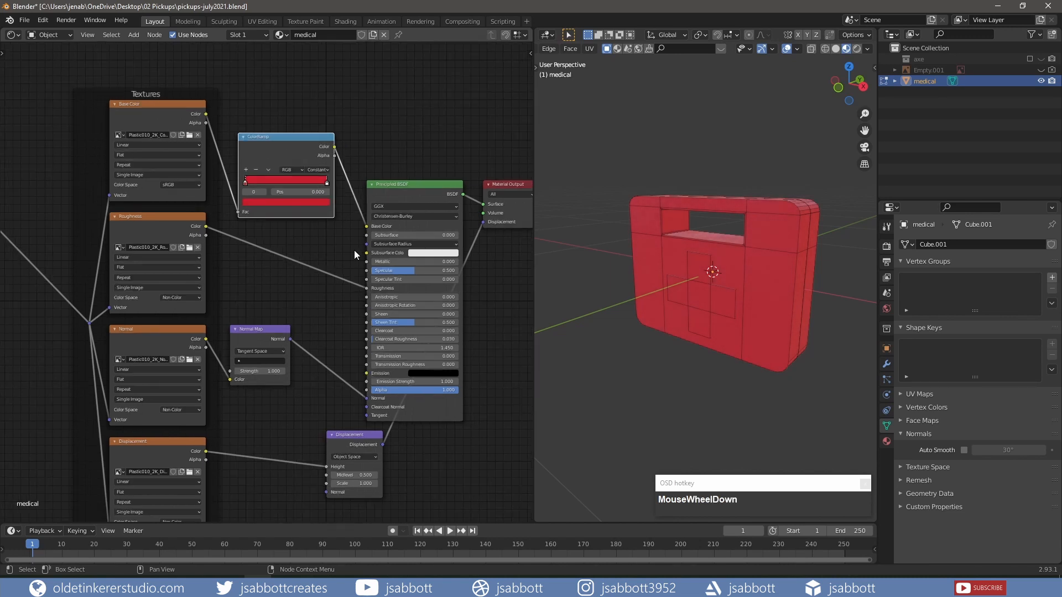
pyautogui.scroll(-1, 349, 252)
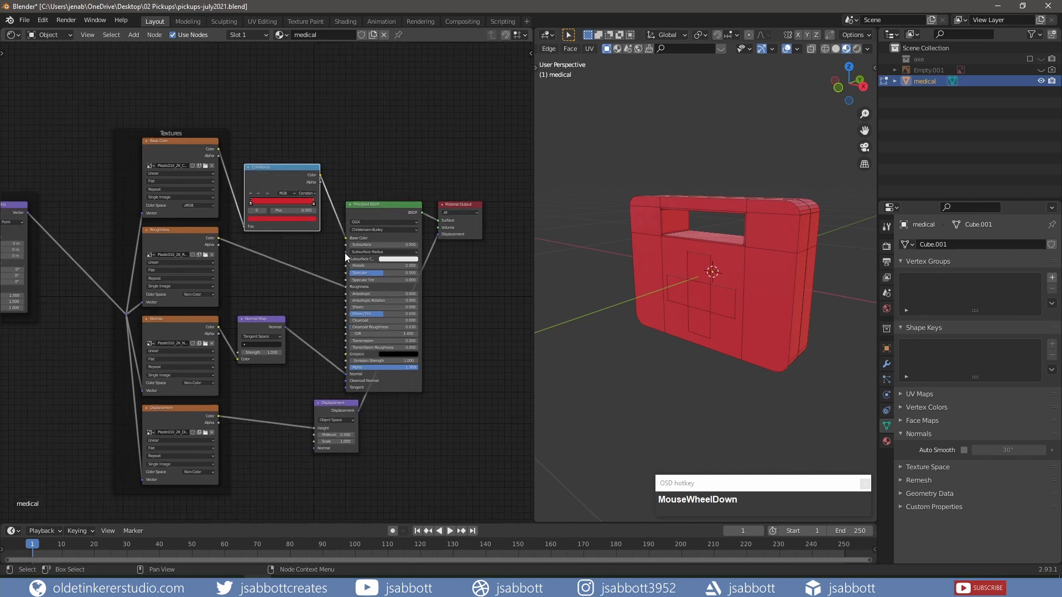
# Add a second material slot with a new material named medical2 and assign it to the linked faces of the raised crosses.
pyautogui.click(700, 299)
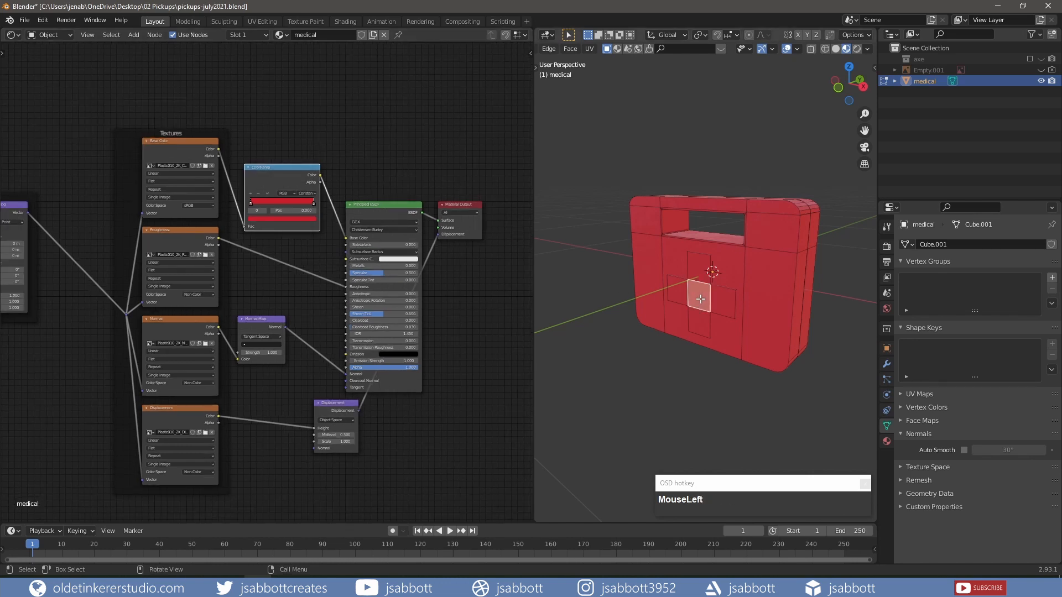
pyautogui.hotkey('ctrl', 'l')
pyautogui.moveTo(700, 299); pyautogui.dragTo(736, 280, button='middle')
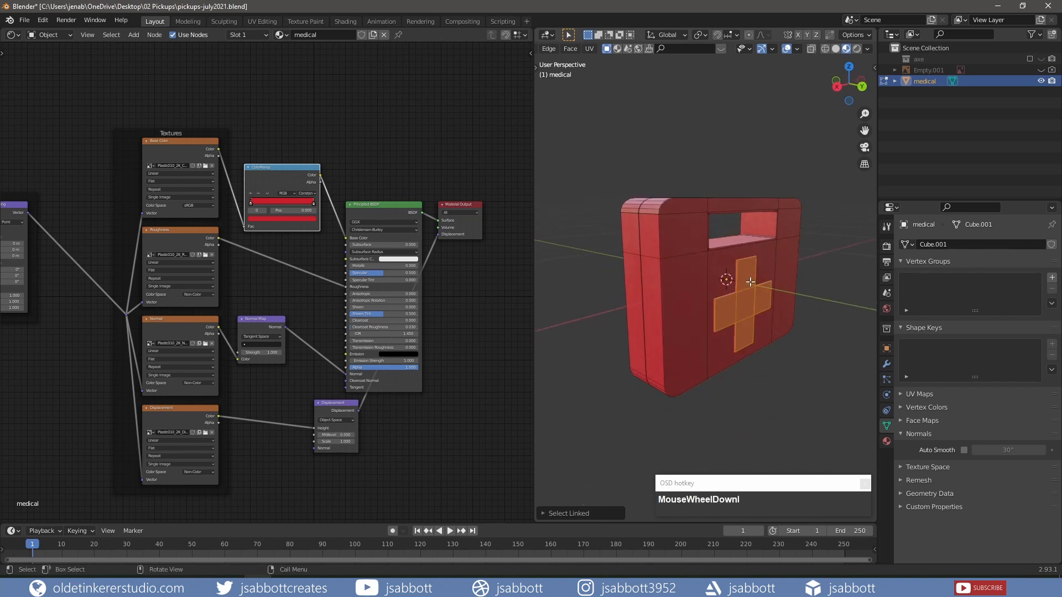
pyautogui.click(886, 441)
pyautogui.click(1052, 245)
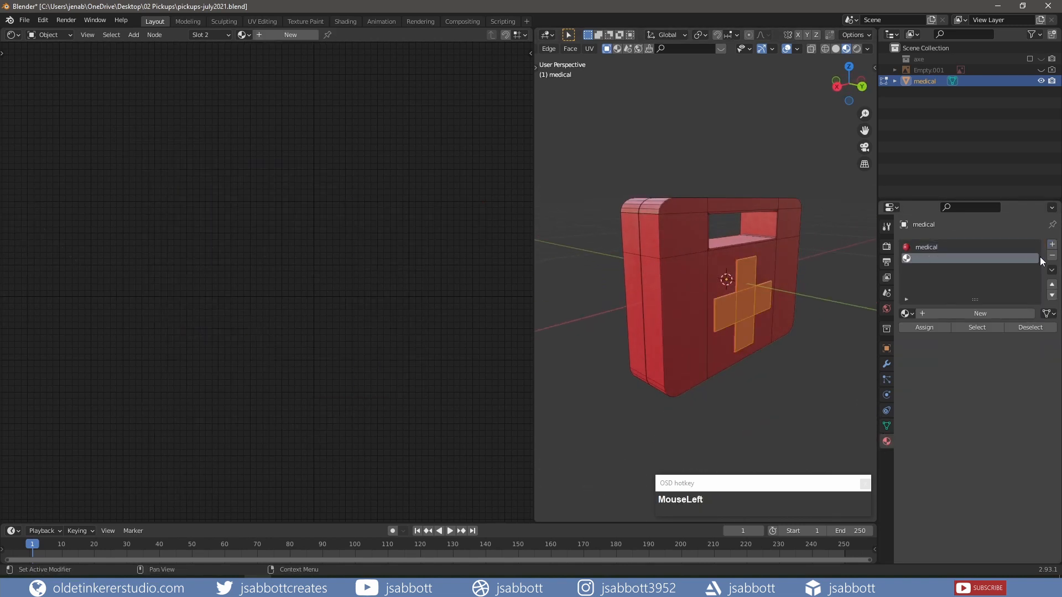
pyautogui.click(948, 313)
pyautogui.click(954, 311)
pyautogui.write('med')
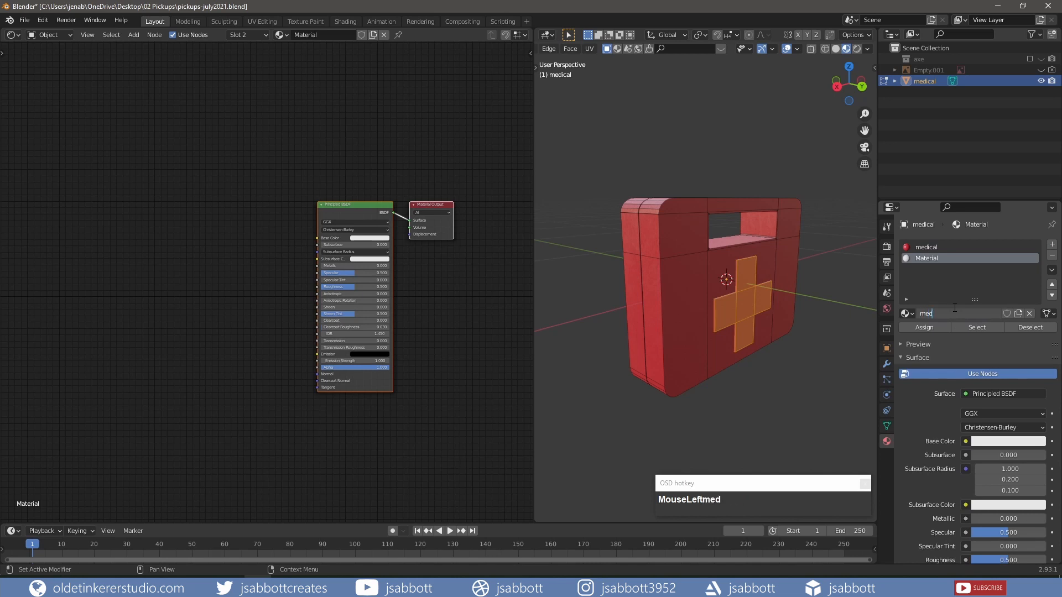
pyautogui.write('ical2')
pyautogui.press('Return')
pyautogui.click(931, 327)
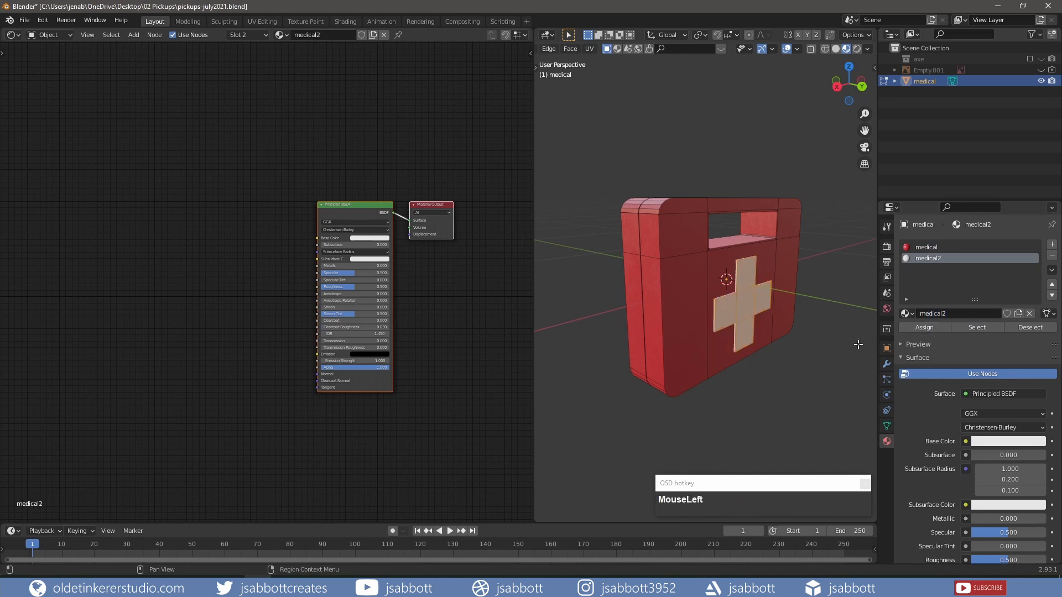
# Load the Plastic010_2K maps onto medical2's Principled BSDF with Principled Texture Setup, place the Displacement node below the shader, and leave Edit Mode.
pyautogui.moveTo(616, 324); pyautogui.dragTo(738, 321, button='middle')
pyautogui.scroll(1, 739, 321)
pyautogui.click(356, 206)
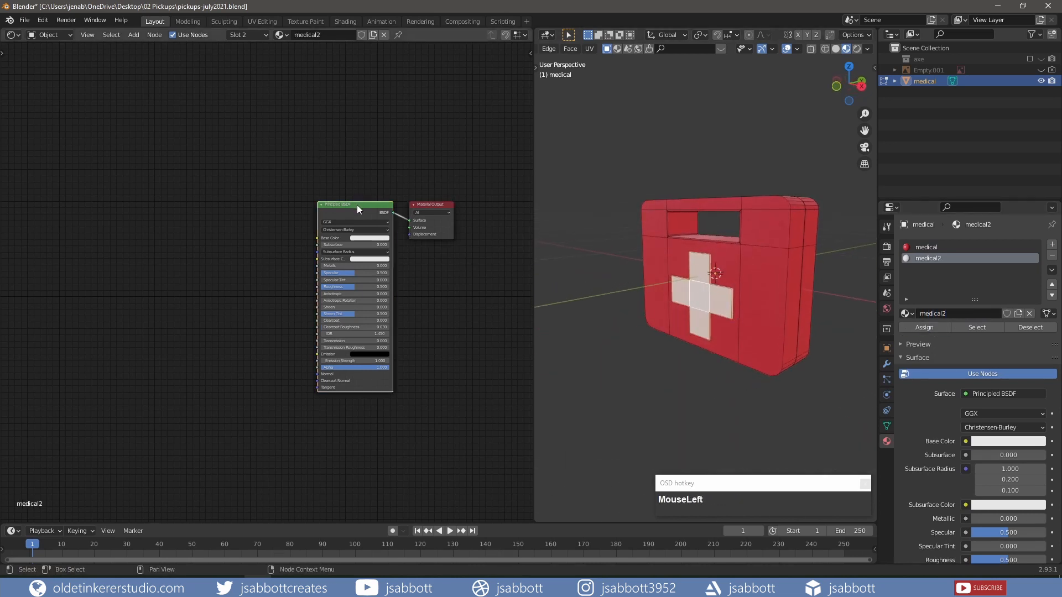
pyautogui.hotkey('ctrl', 'shift', 't')
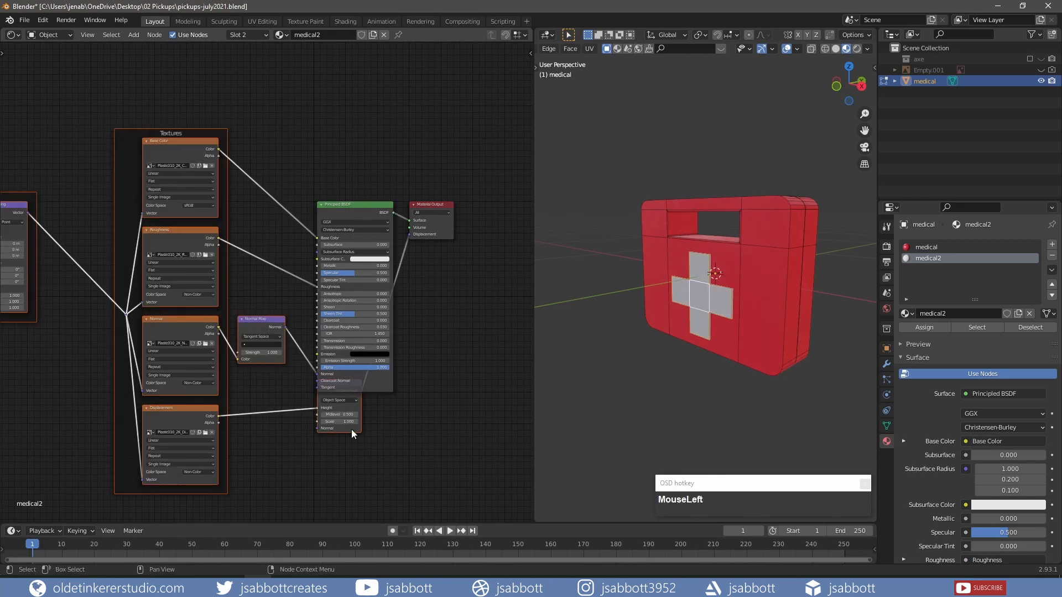
pyautogui.moveTo(352, 389); pyautogui.dragTo(353, 407)
pyautogui.press('Tab')
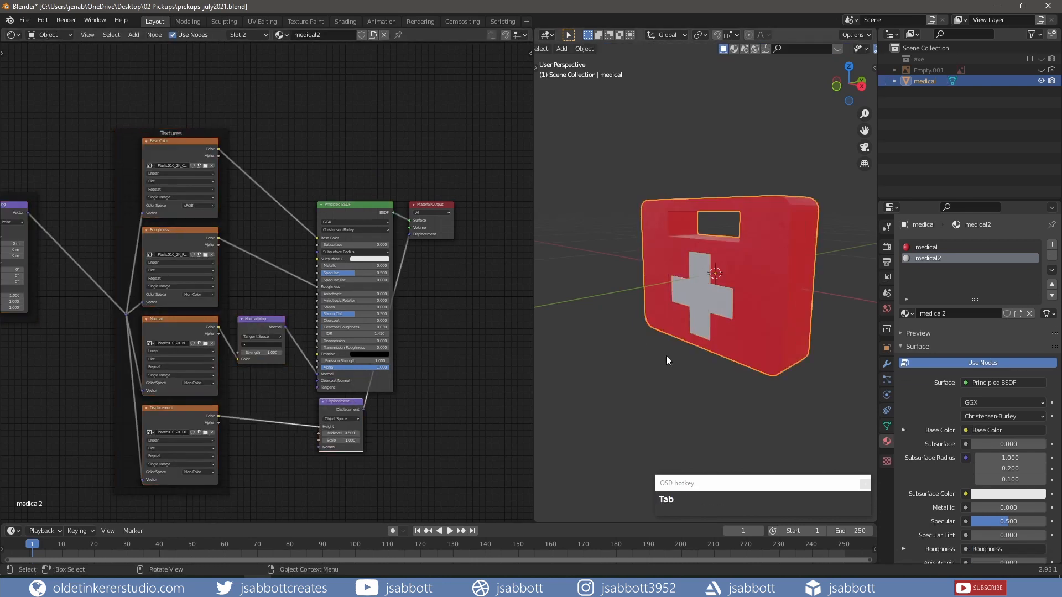
pyautogui.scroll(3, 719, 345)
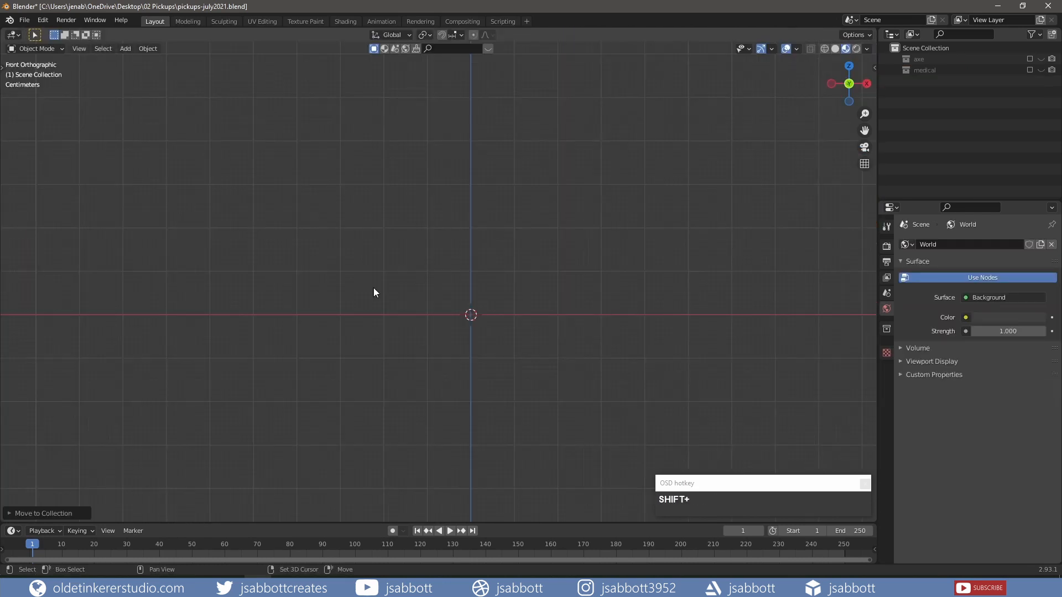
# Add an image-type empty at the world origin in front view for the ammo reference.
pyautogui.hotkey('shift', 'a')
pyautogui.moveTo(374, 289)
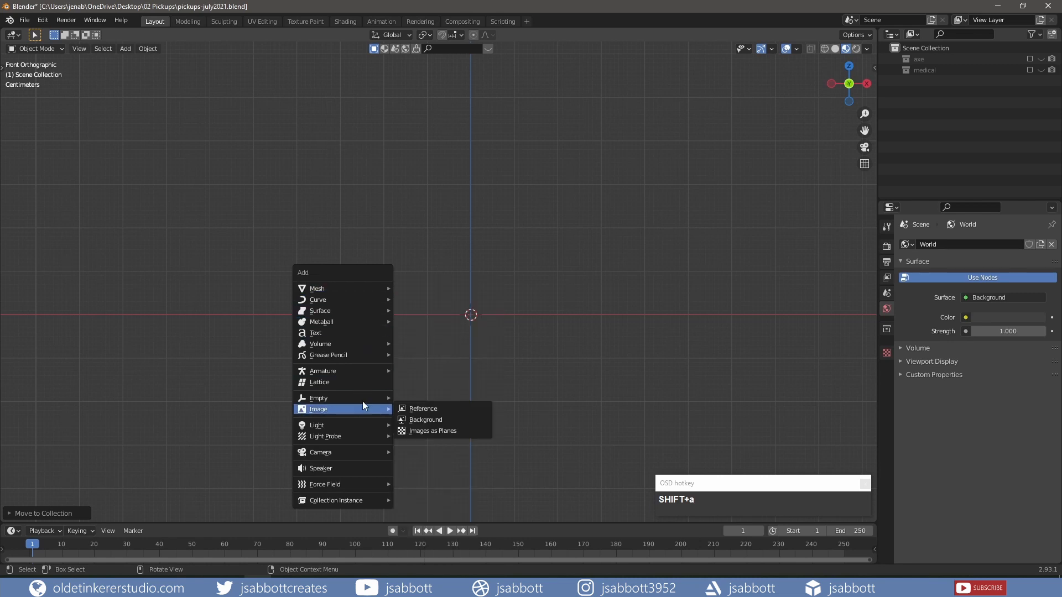
pyautogui.moveTo(364, 398)
pyautogui.click(430, 484)
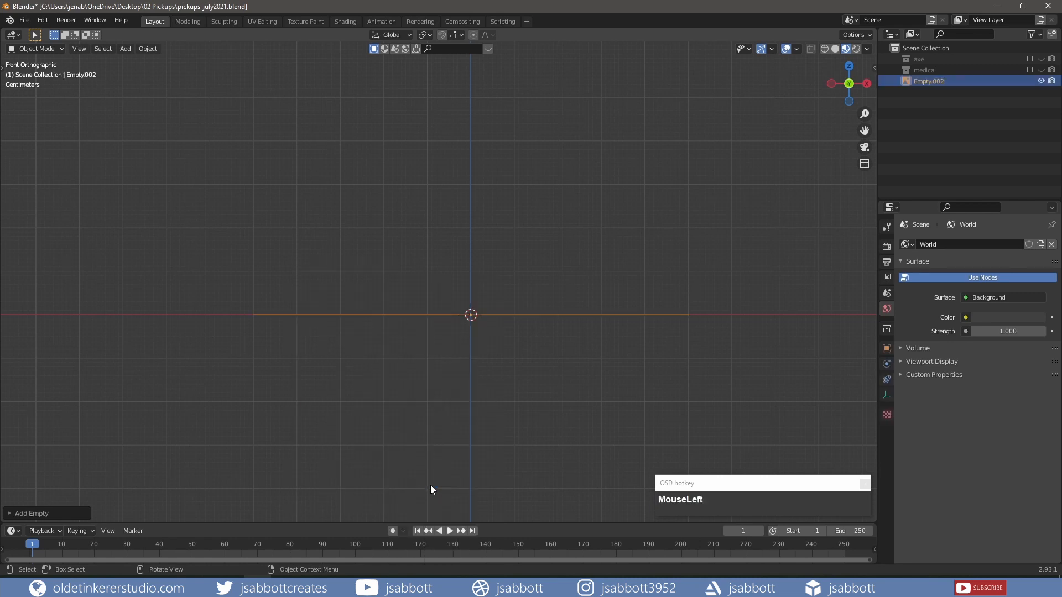
# Rotate the image empty 90° about the X axis and load ammo-box-bullet.png as its image.
pyautogui.press('r')
pyautogui.press('x')
pyautogui.press('KP_9')
pyautogui.press('KP_0')
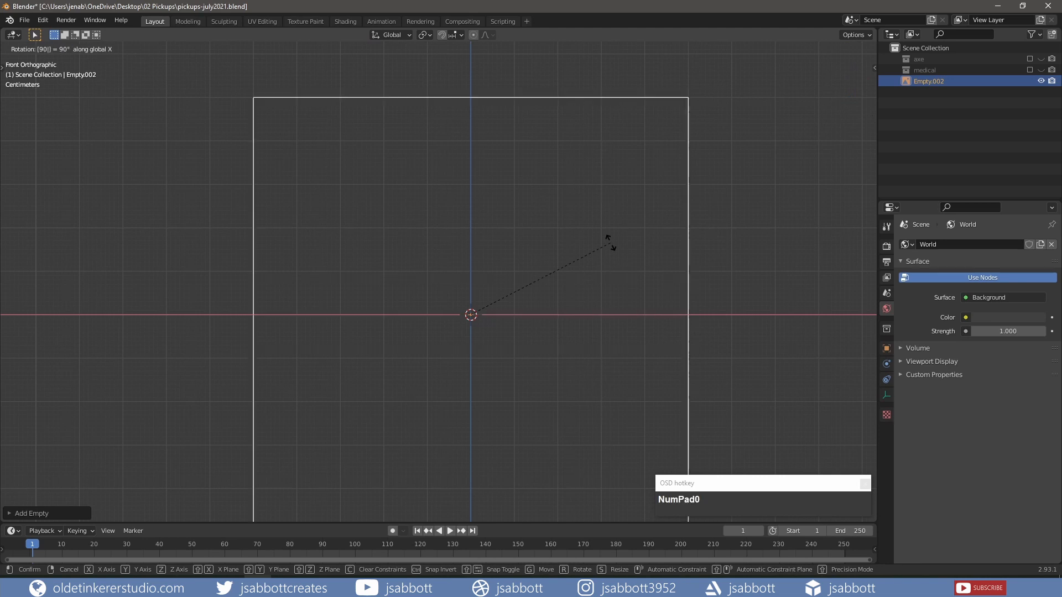
pyautogui.press('Return')
pyautogui.scroll(-1, 729, 226)
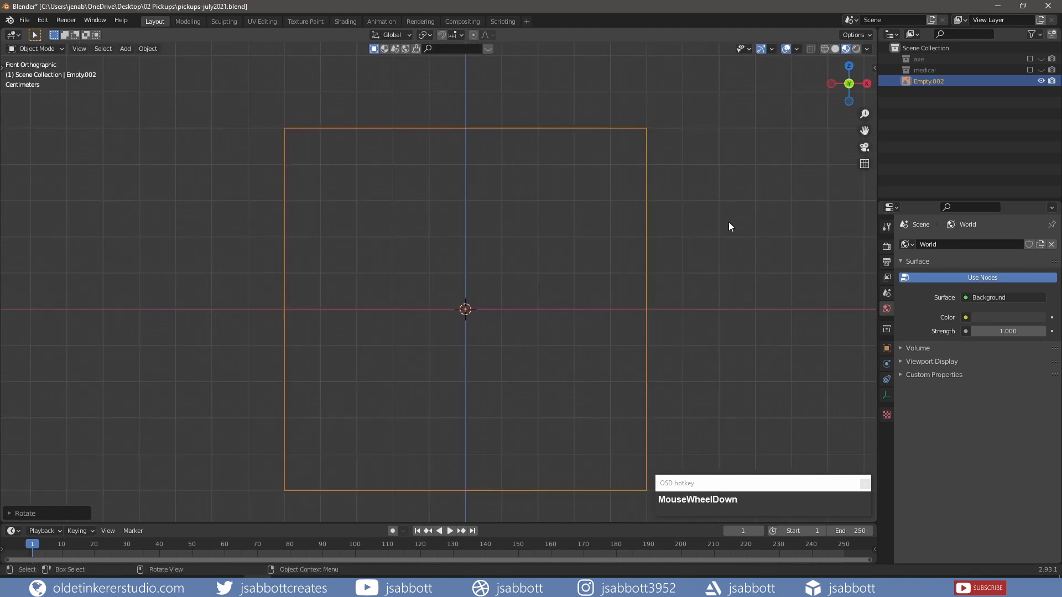
pyautogui.click(886, 395)
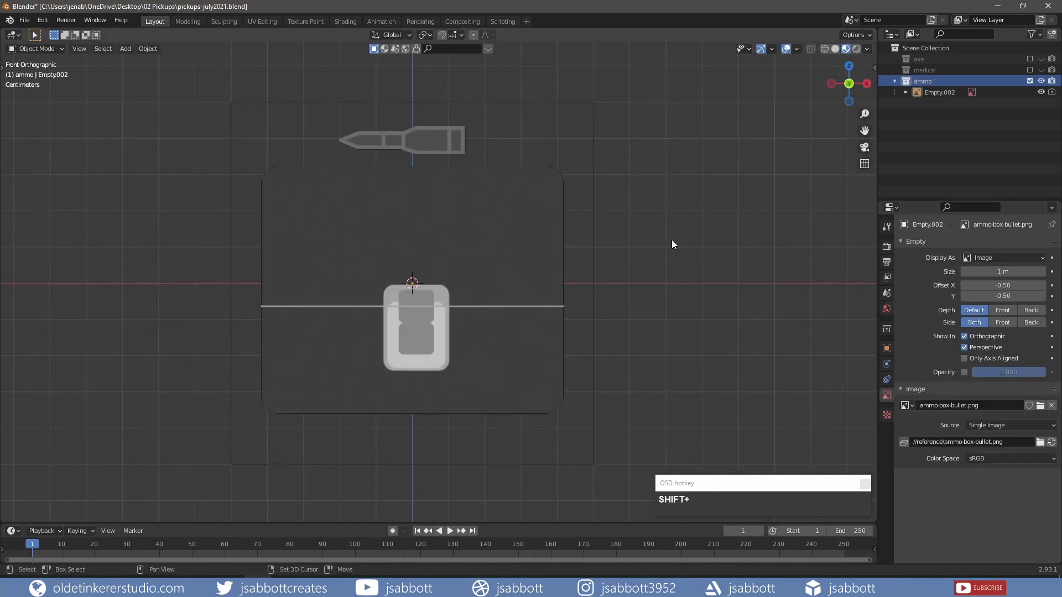
# Add a cube to the ammo collection and scale it uniformly to about 0.325, close to the height of the reference box.
pyautogui.hotkey('shift', 'a')
pyautogui.moveTo(672, 240)
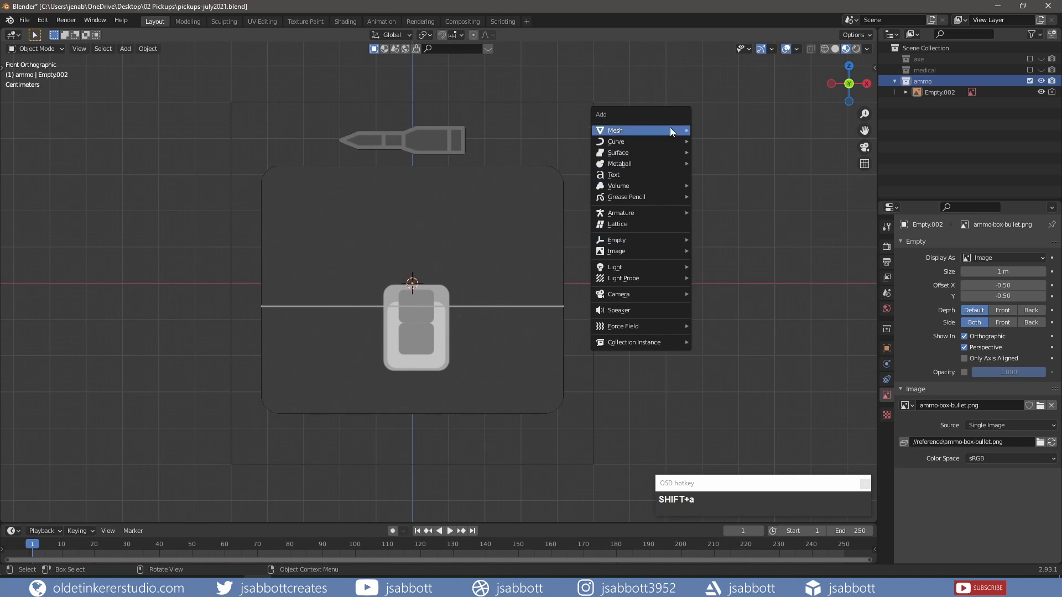
pyautogui.moveTo(669, 129)
pyautogui.click(731, 140)
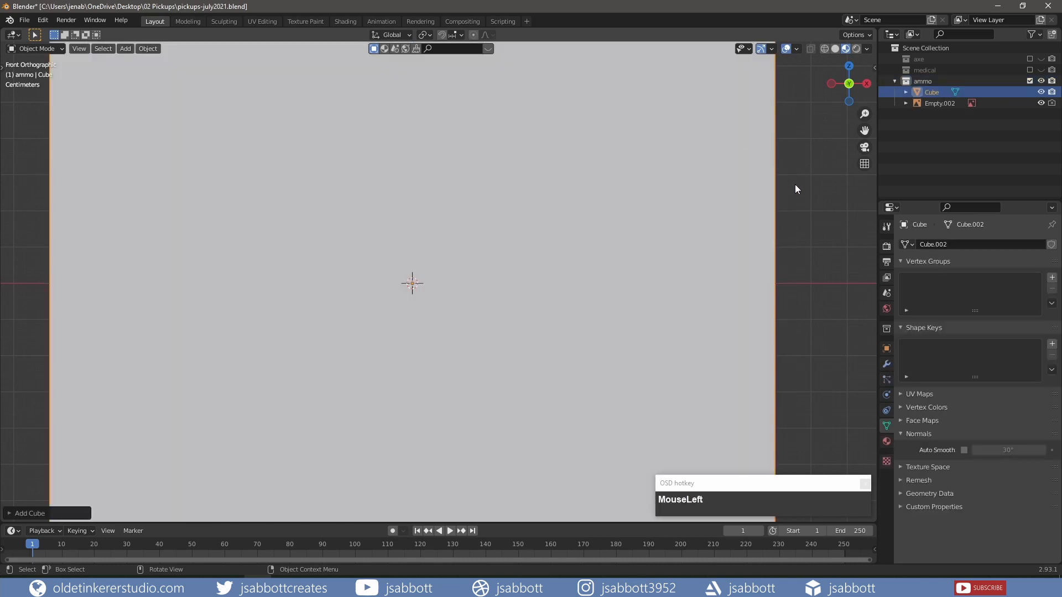
pyautogui.press('s')
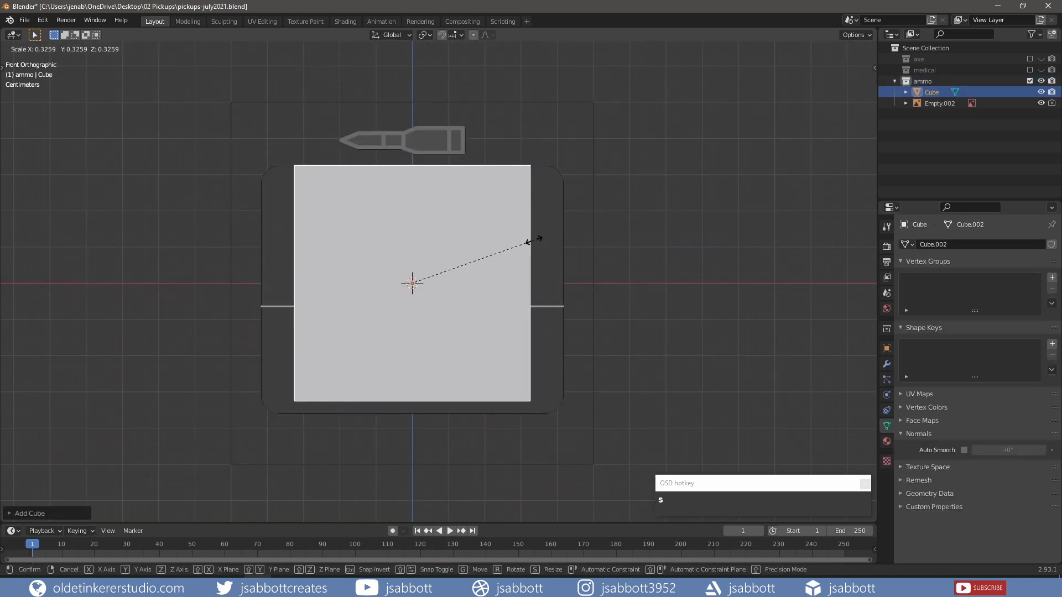
pyautogui.click(533, 239)
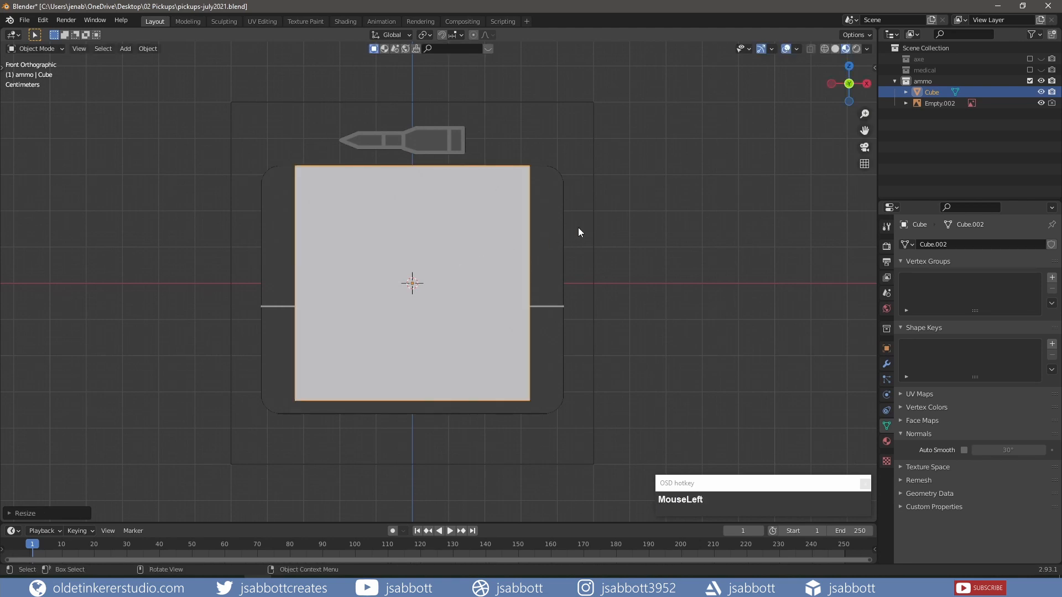
# Move the reference image up about 0.02 m along Z to center its box outline on the cube.
pyautogui.click(579, 226)
pyautogui.click(559, 227)
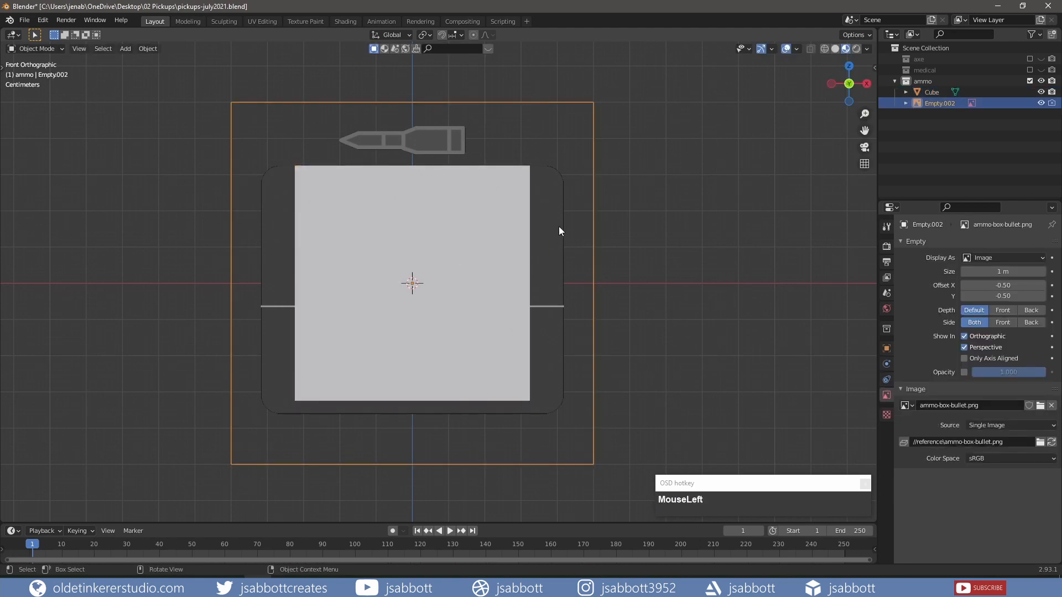
pyautogui.press('g')
pyautogui.press('z')
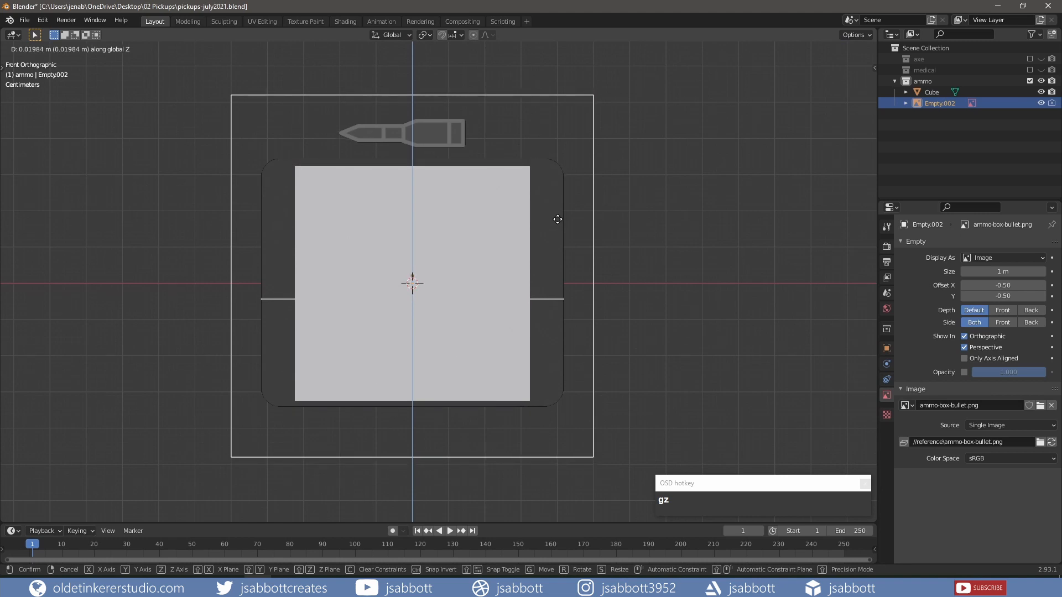
pyautogui.click(557, 219)
# Scale the cube's mesh in Edit Mode by about 1.28 along X and 1.07 along Z to match the reference box.
pyautogui.click(496, 228)
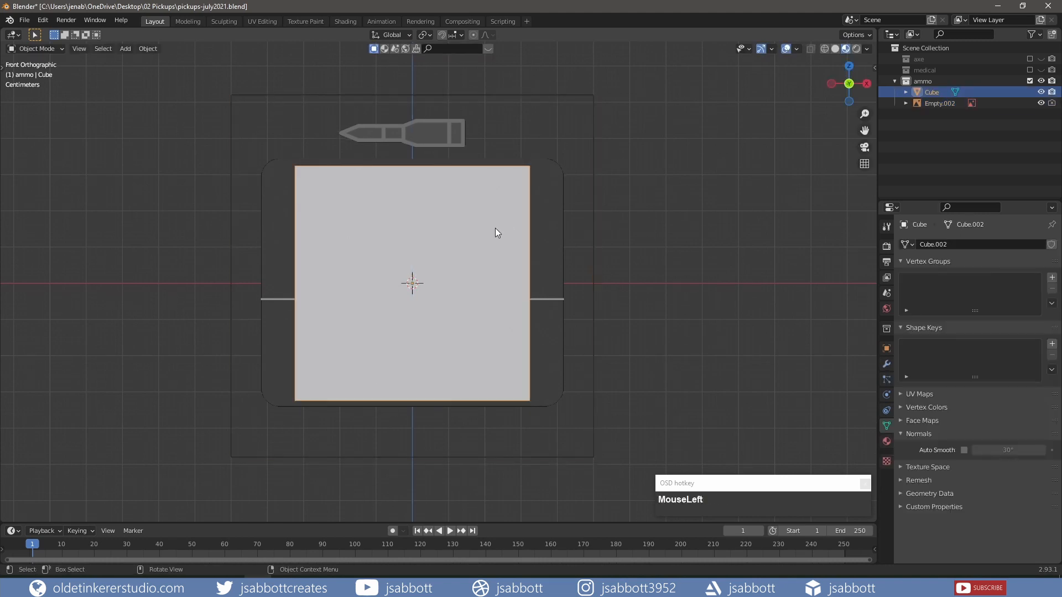
pyautogui.press('Tab')
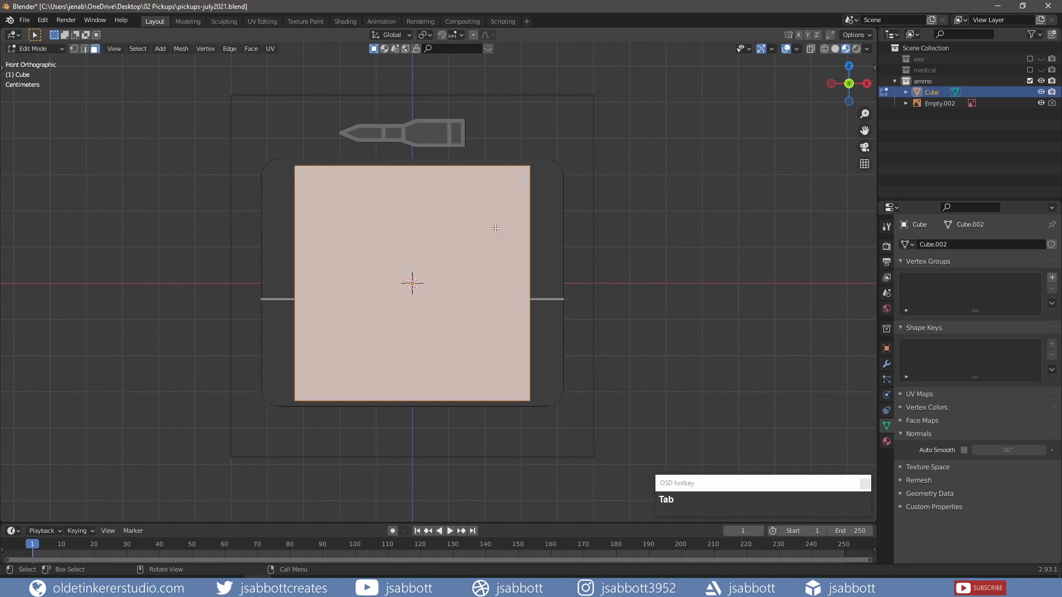
pyautogui.press('s')
pyautogui.press('x')
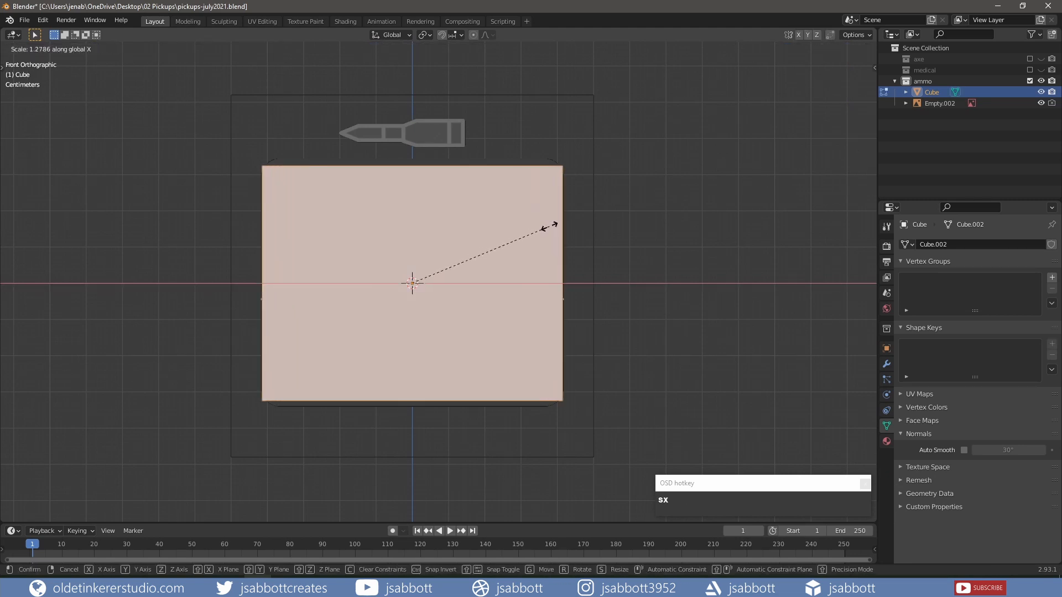
pyautogui.click(549, 227)
pyautogui.press('s')
pyautogui.press('z')
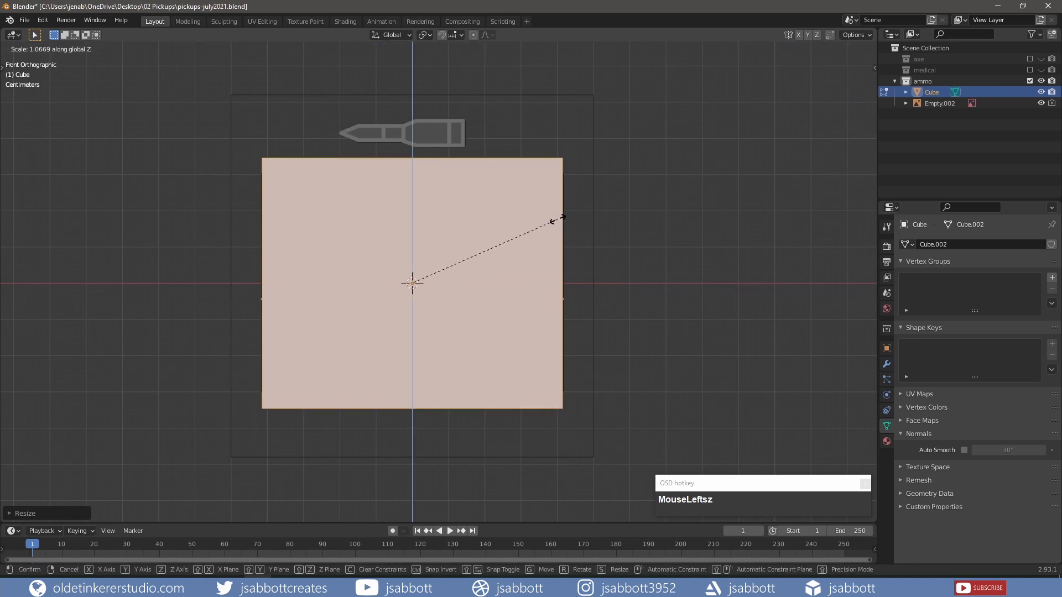
pyautogui.click(557, 218)
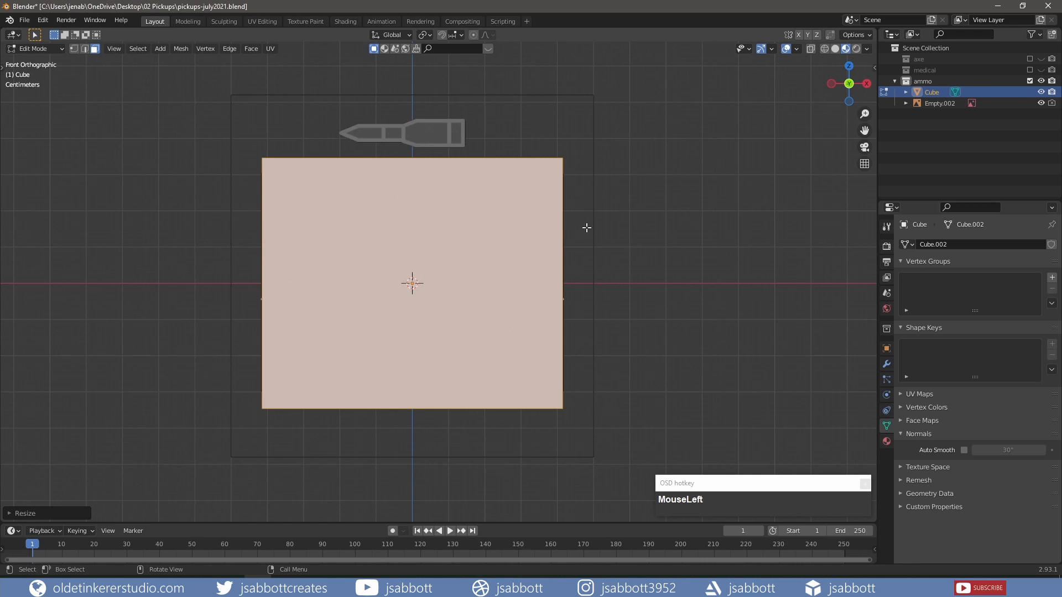
# Display the cube in wireframe from the front and switch to edge selection.
pyautogui.press('KP_3')
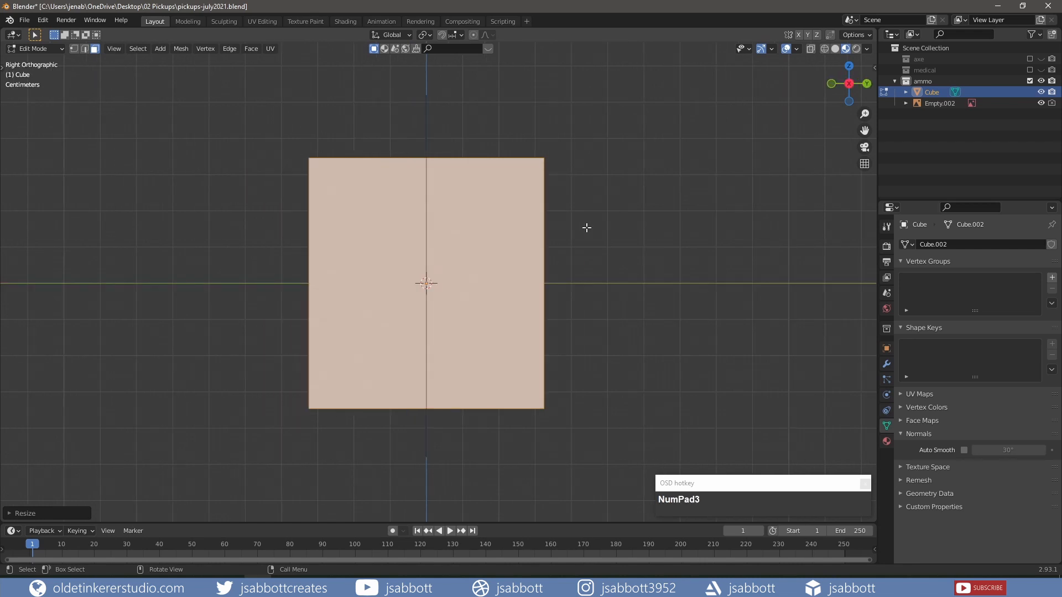
pyautogui.press('KP_1')
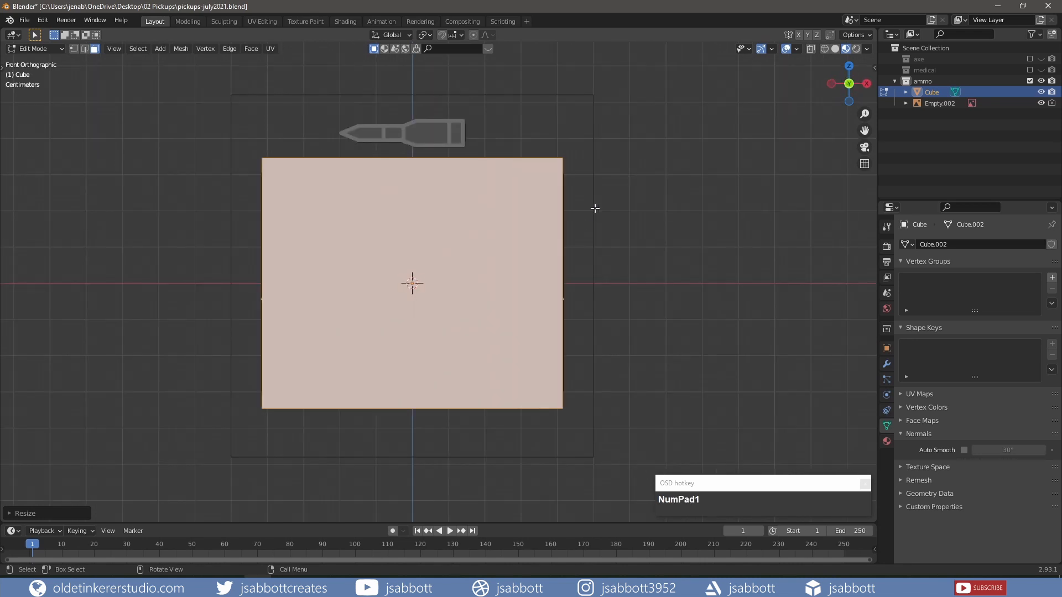
pyautogui.click(825, 49)
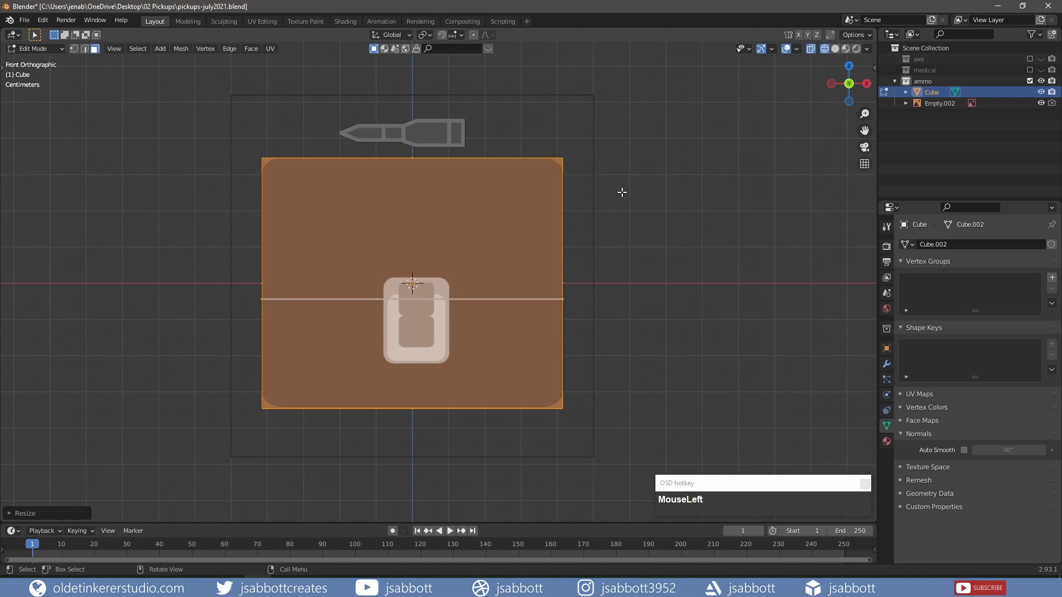
pyautogui.press('2')
pyautogui.moveTo(629, 203); pyautogui.dragTo(629, 202, button='middle')
pyautogui.press('KP_1')
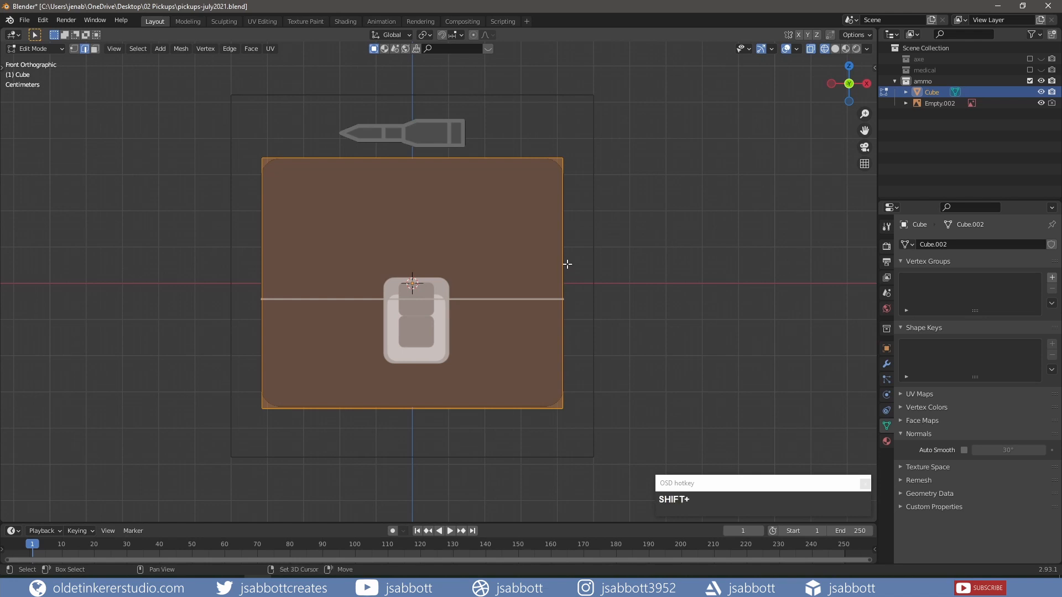
# Add a second cube to the box mesh and scale it down until its base meets the latch's lower edge on the reference.
pyautogui.hotkey('shift', 'a')
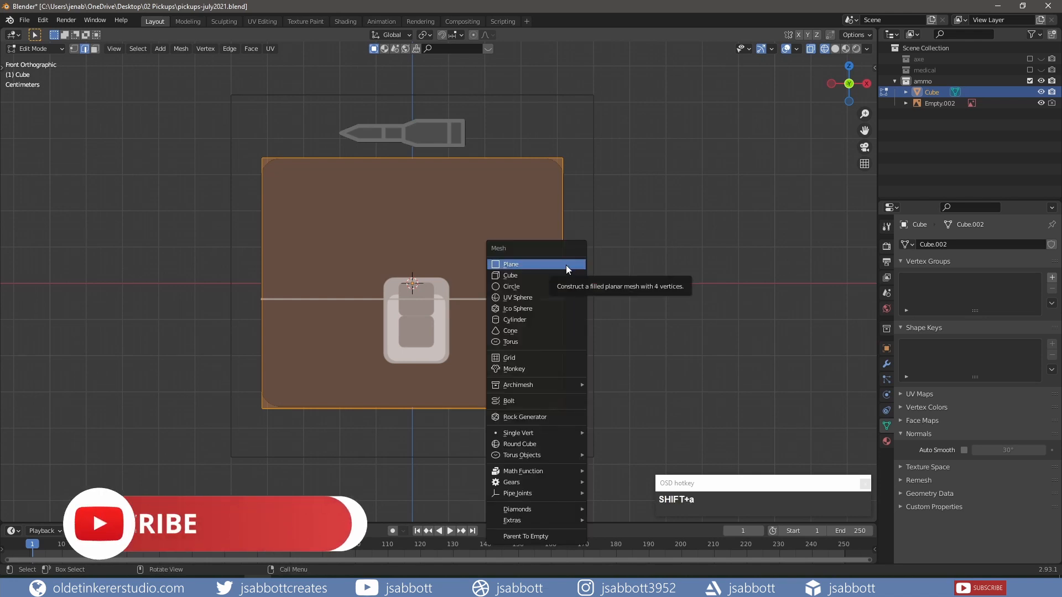
pyautogui.click(560, 276)
pyautogui.press('s')
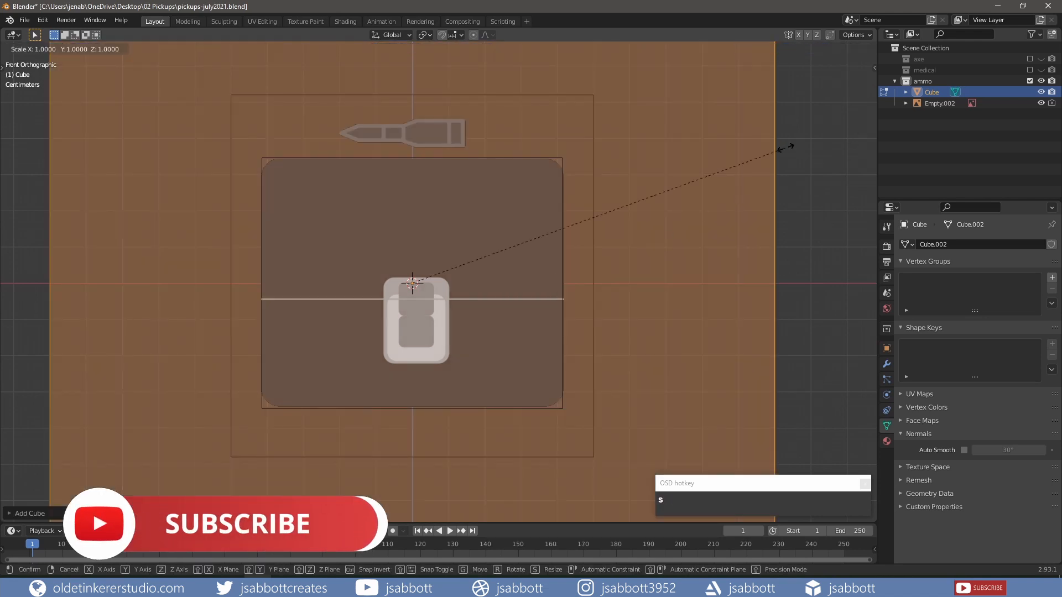
pyautogui.click(500, 272)
# Lower the new block's top vertices along Z to the upper edge of the latch on the reference.
pyautogui.press('1')
pyautogui.moveTo(316, 192); pyautogui.dragTo(510, 216)
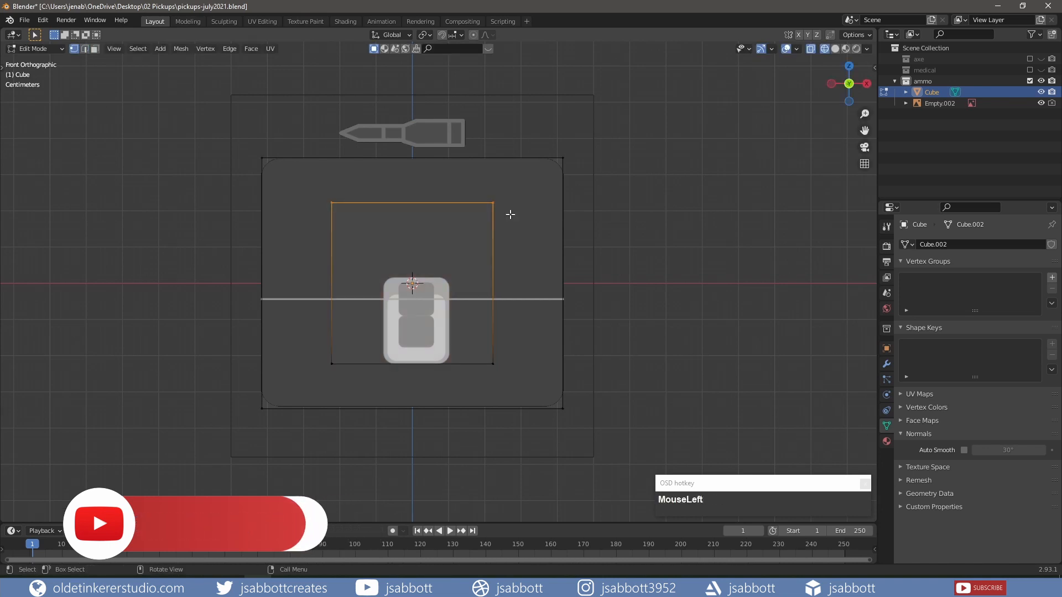
pyautogui.press('s')
pyautogui.press('z')
pyautogui.click(507, 249)
pyautogui.hotkey('ctrl', 'z')
pyautogui.press('g')
pyautogui.press('z')
pyautogui.click(498, 311)
# Move the block's two vertical sides inward along X to match the width of the latch on the reference.
pyautogui.moveTo(473, 258); pyautogui.dragTo(524, 378)
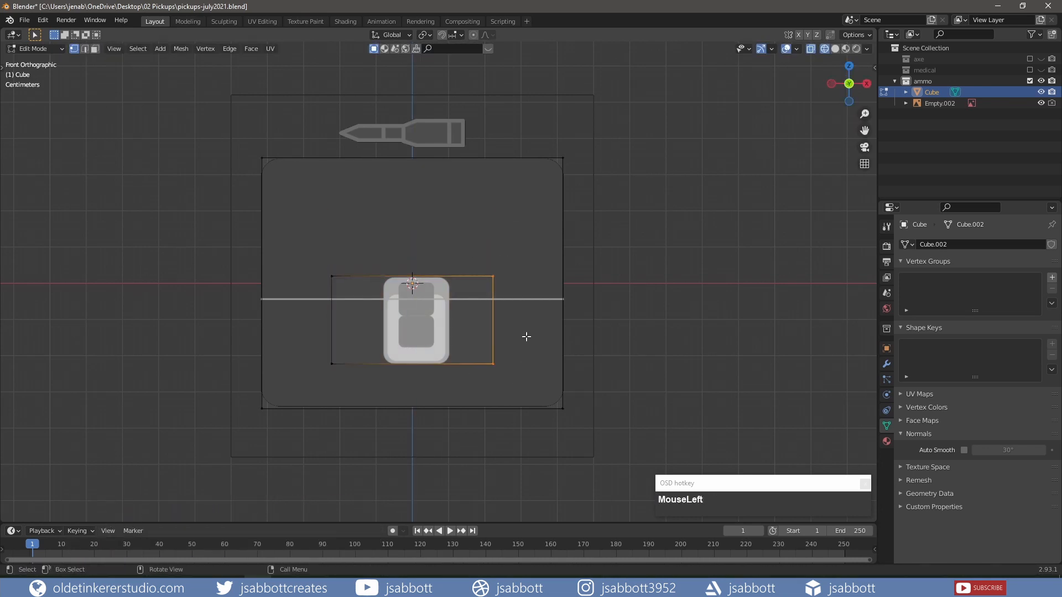
pyautogui.press('g')
pyautogui.press('x')
pyautogui.click(483, 334)
pyautogui.moveTo(313, 260); pyautogui.dragTo(337, 383)
pyautogui.press('g')
pyautogui.press('x')
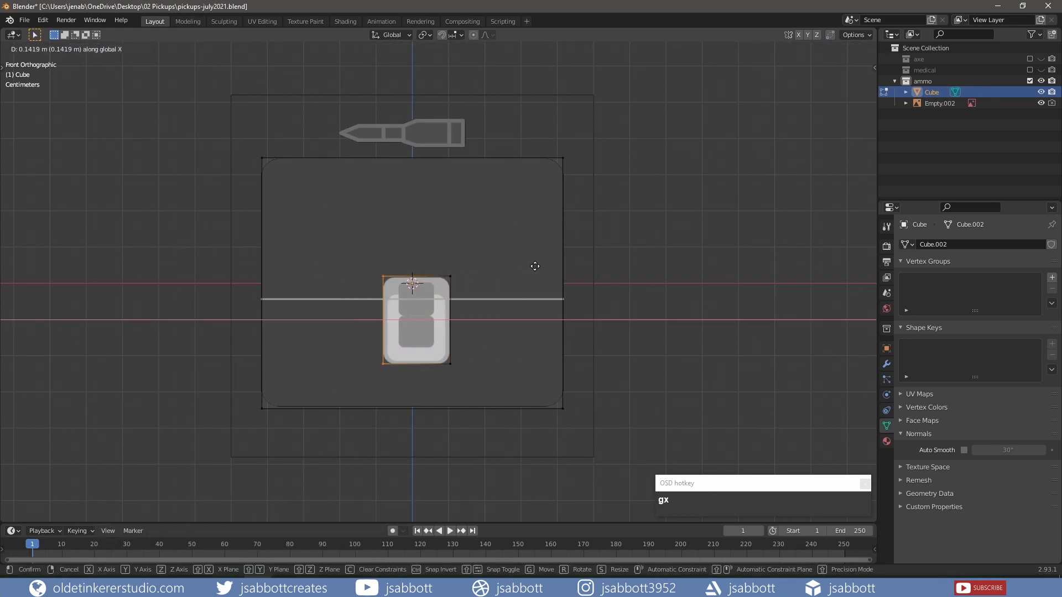
pyautogui.click(527, 267)
# Duplicate the latch block, shrink the copy, and lower its upper vertices along Z to fit the inner latch plate.
pyautogui.moveTo(360, 255); pyautogui.dragTo(482, 381)
pyautogui.press('g')
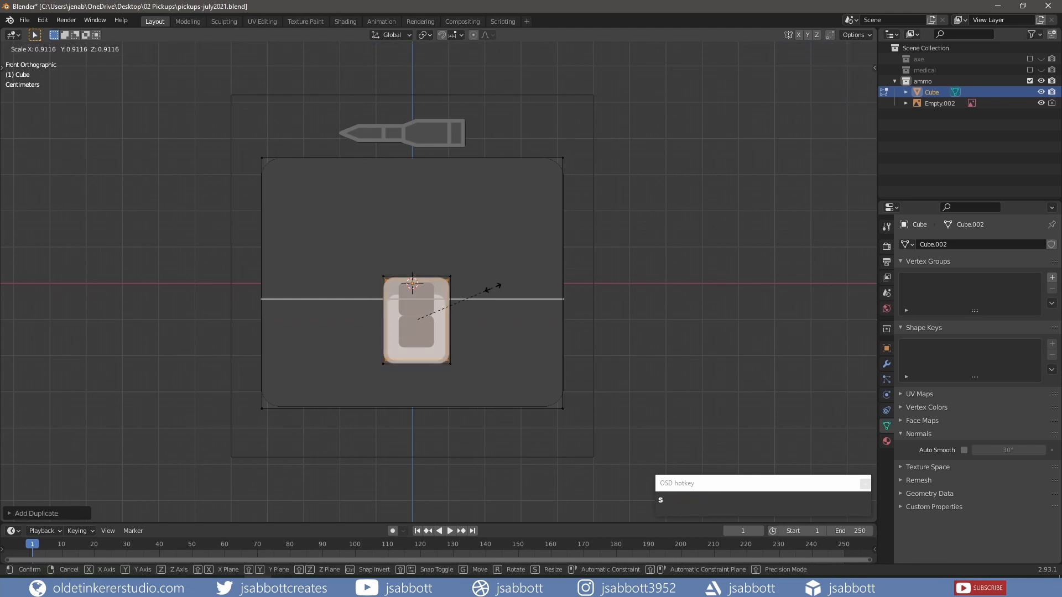
pyautogui.press('z')
pyautogui.click(488, 291)
pyautogui.moveTo(370, 280); pyautogui.dragTo(476, 290)
pyautogui.press('g')
pyautogui.press('z')
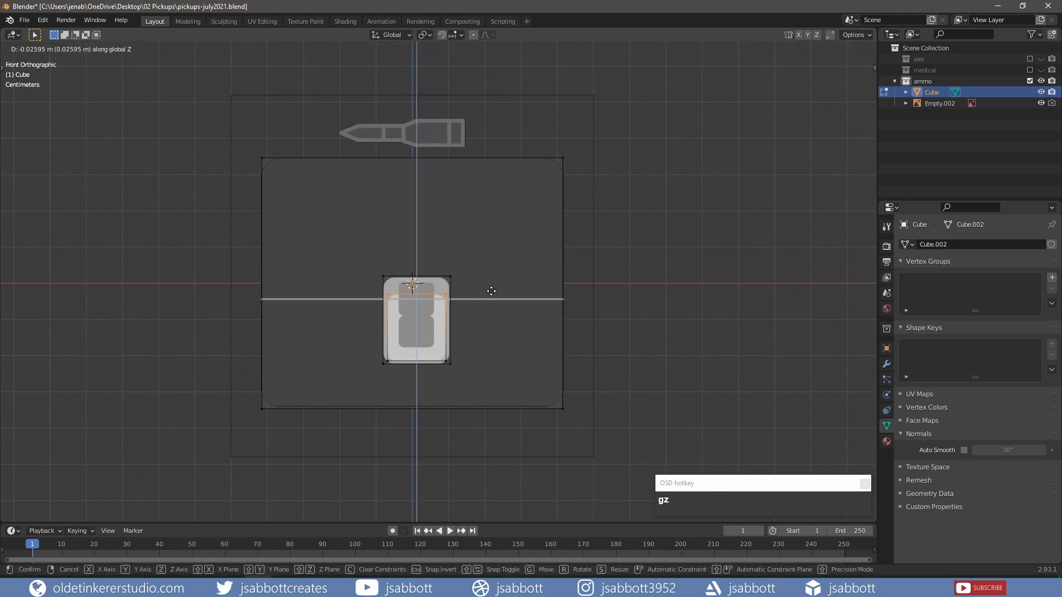
pyautogui.click(492, 291)
# Duplicate the inner plate, raise the copy along Z, and narrow it along X to cover the dark clasp in the reference.
pyautogui.press('l')
pyautogui.press('s')
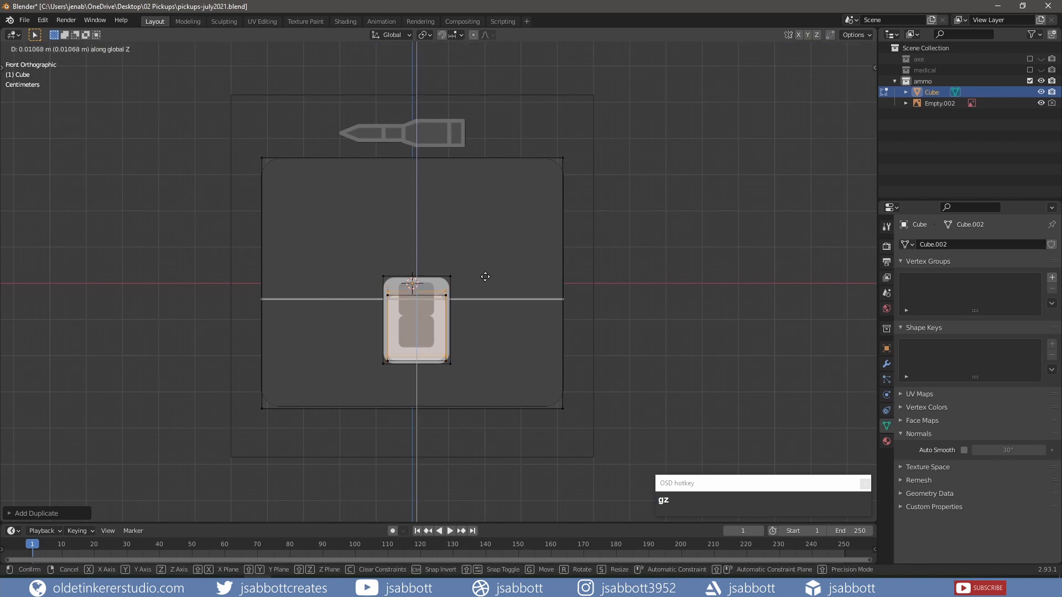
pyautogui.press('x')
pyautogui.click(468, 287)
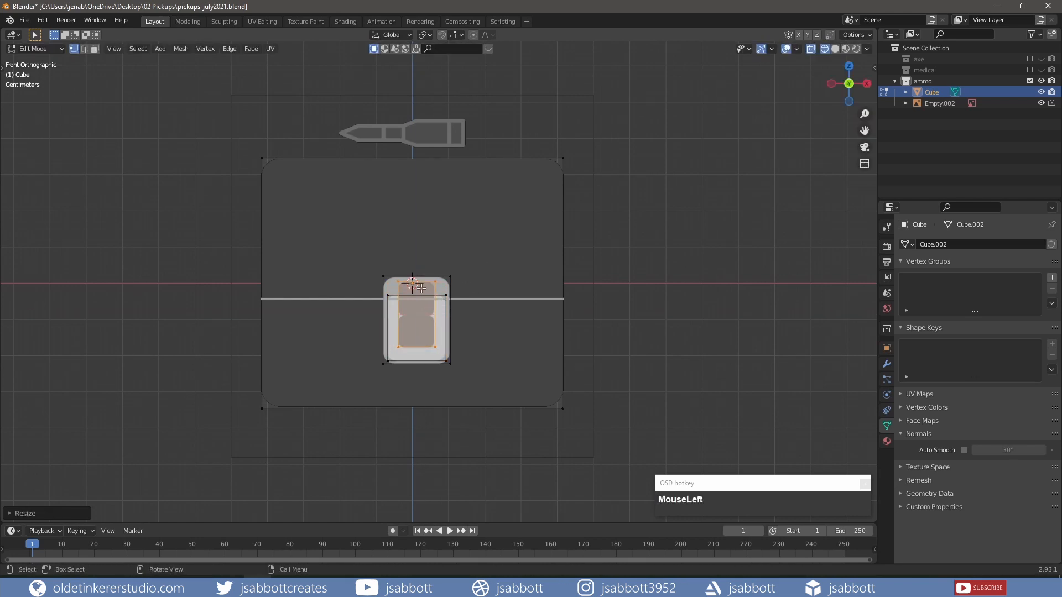
# Select all three latch blocks and move them along negative Y until they sit in front of the box.
pyautogui.moveTo(369, 266); pyautogui.dragTo(475, 380)
pyautogui.click(835, 50)
pyautogui.press('KP_3')
pyautogui.press('g')
pyautogui.press('y')
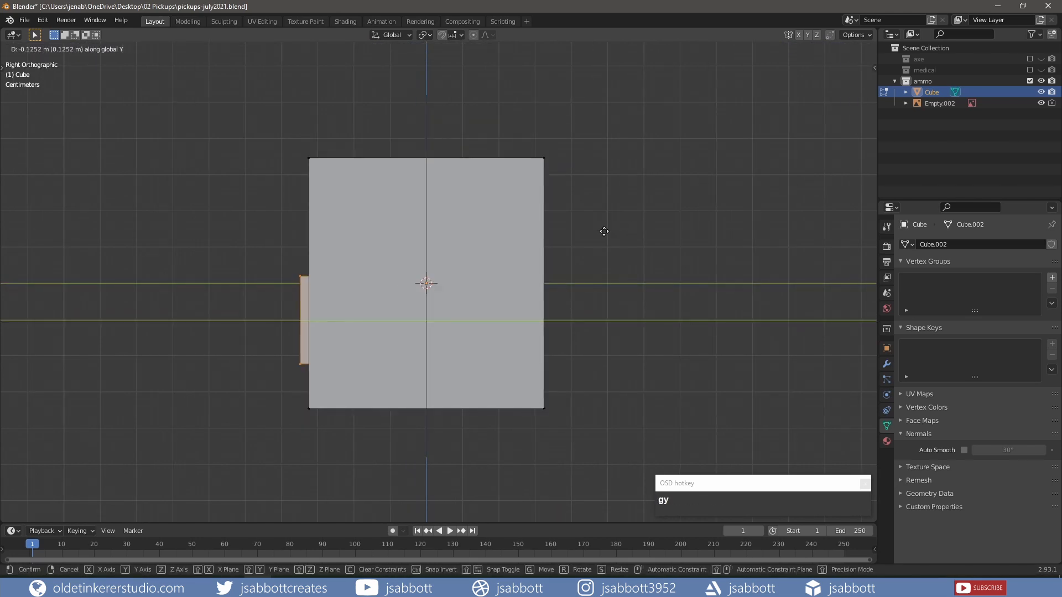
pyautogui.click(246, 243)
pyautogui.moveTo(246, 244); pyautogui.dragTo(225, 338, button='middle')
pyautogui.click(824, 48)
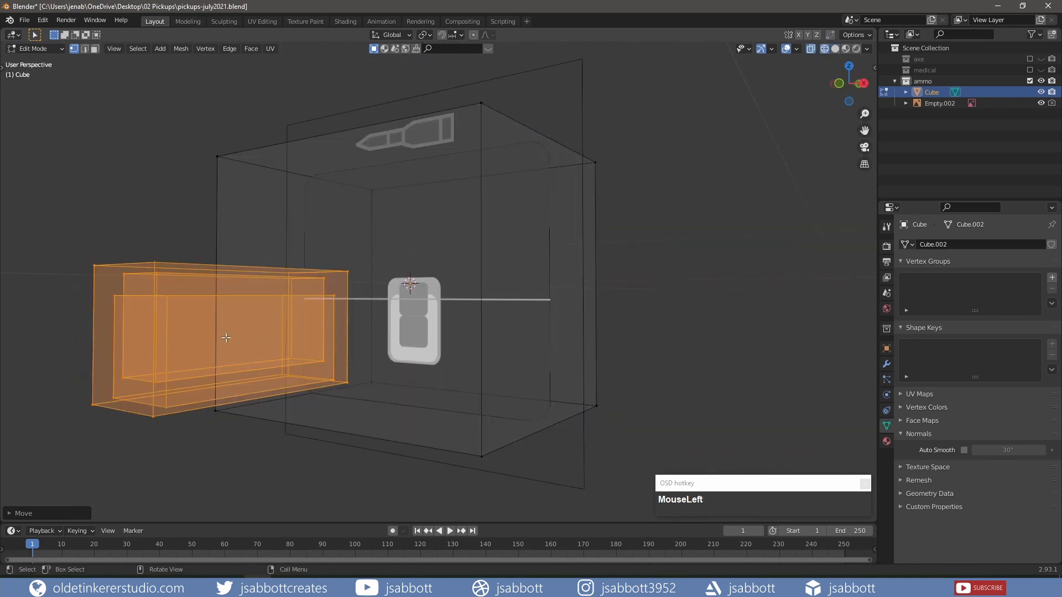
# Move the two inner latch blocks forward along negative Y so they protrude slightly from the backing block.
pyautogui.press('KP_1')
pyautogui.hotkey('alt', 'a')
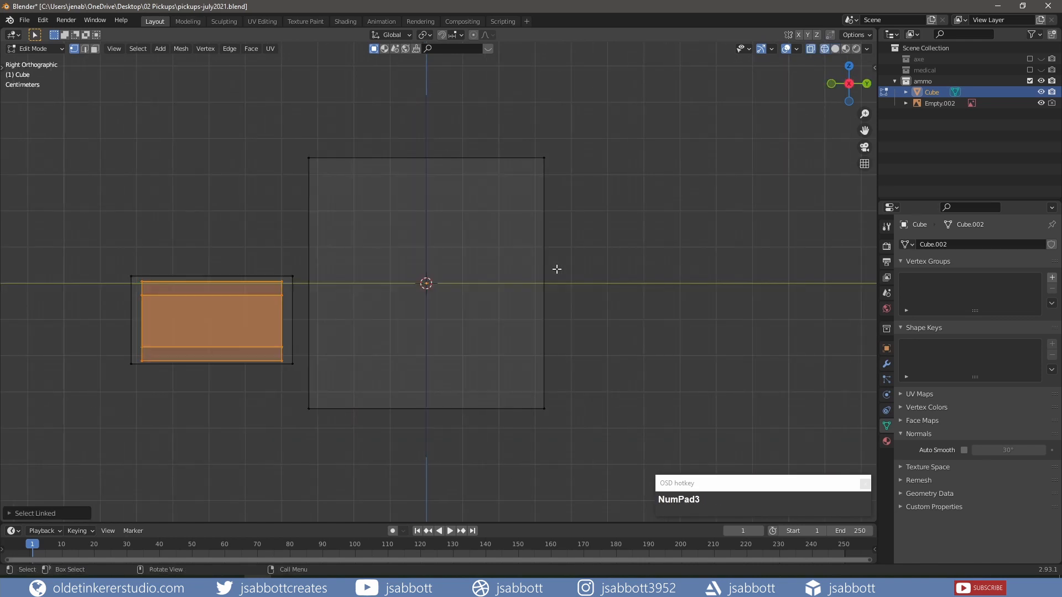
pyautogui.press('g')
pyautogui.press('y')
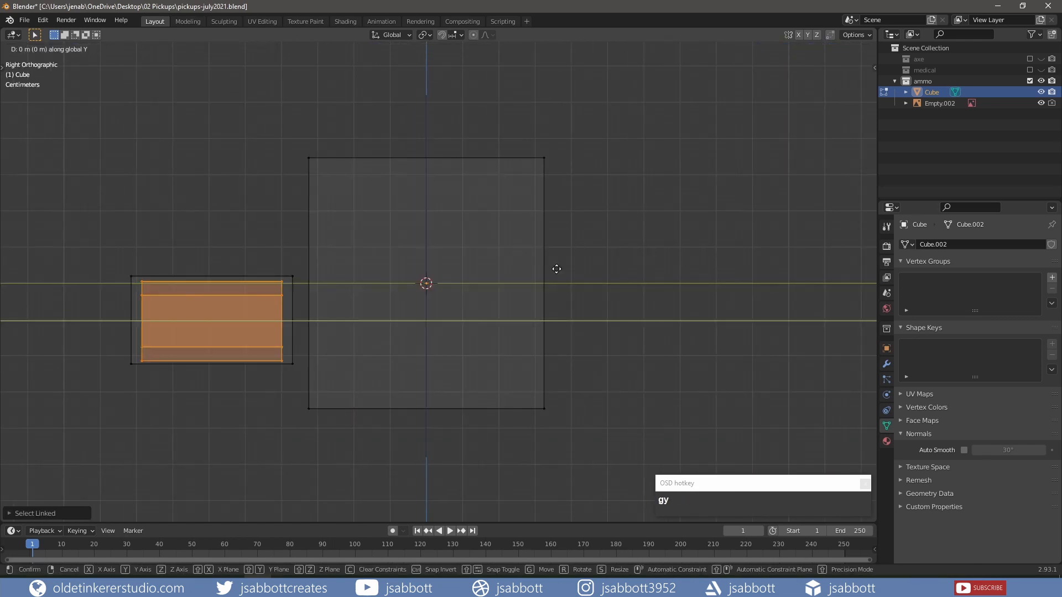
pyautogui.click(481, 280)
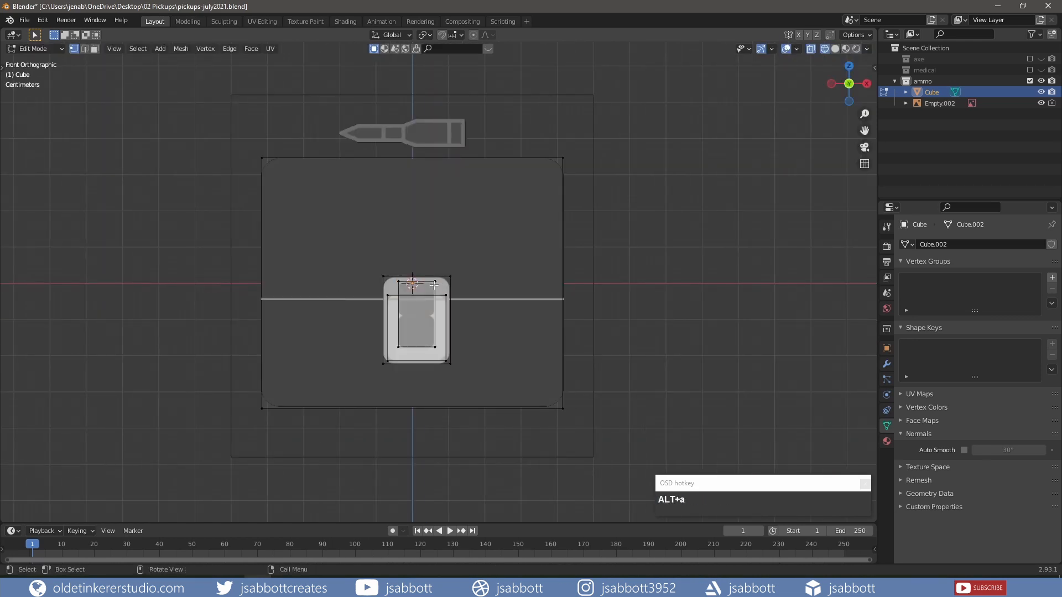
# Move the innermost clasp block slightly further forward along Y so it protrudes beyond the middle plate.
pyautogui.press('l')
pyautogui.press('KP_3')
pyautogui.press('g')
pyautogui.press('y')
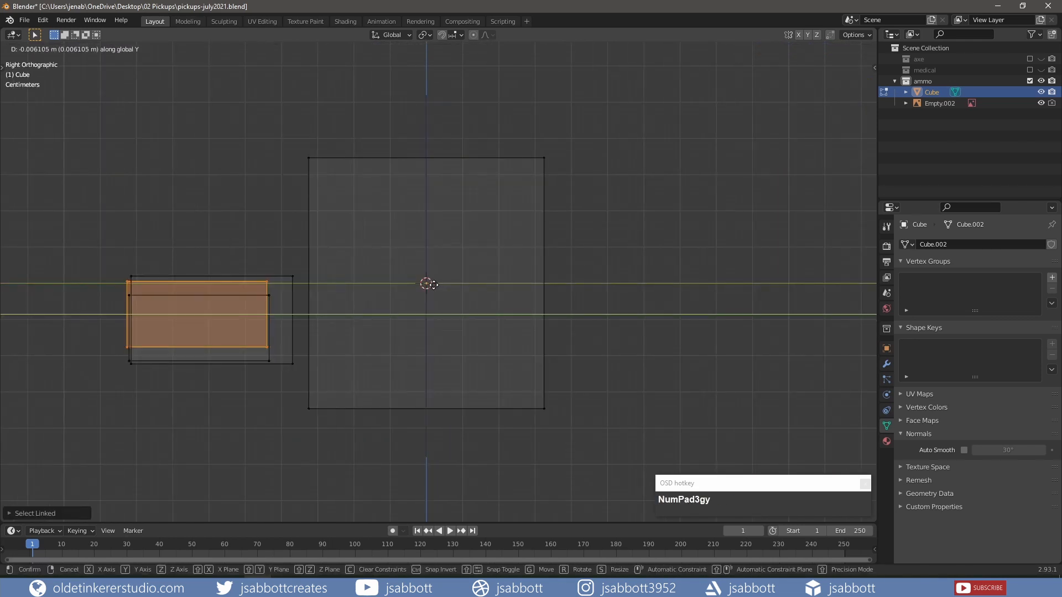
pyautogui.click(429, 282)
# Flatten the three latch blocks along Y and move them about 0.28 m back to the box's front face in solid shading.
pyautogui.moveTo(111, 255); pyautogui.dragTo(303, 379)
pyautogui.press('s')
pyautogui.press('y')
pyautogui.click(218, 335)
pyautogui.press('g')
pyautogui.press('y')
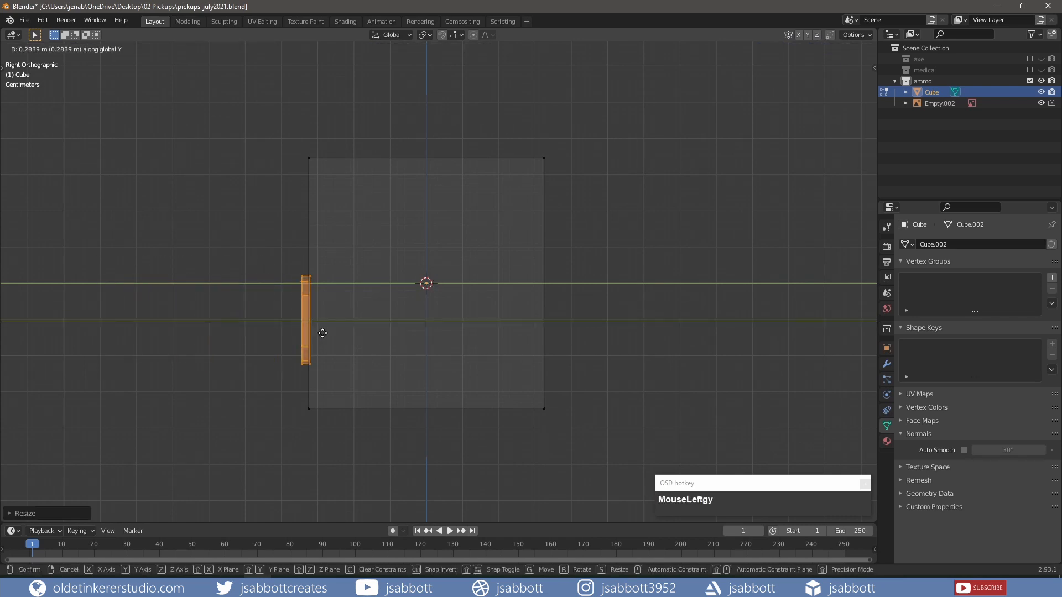
pyautogui.click(320, 337)
pyautogui.press('KP_1')
pyautogui.click(374, 345)
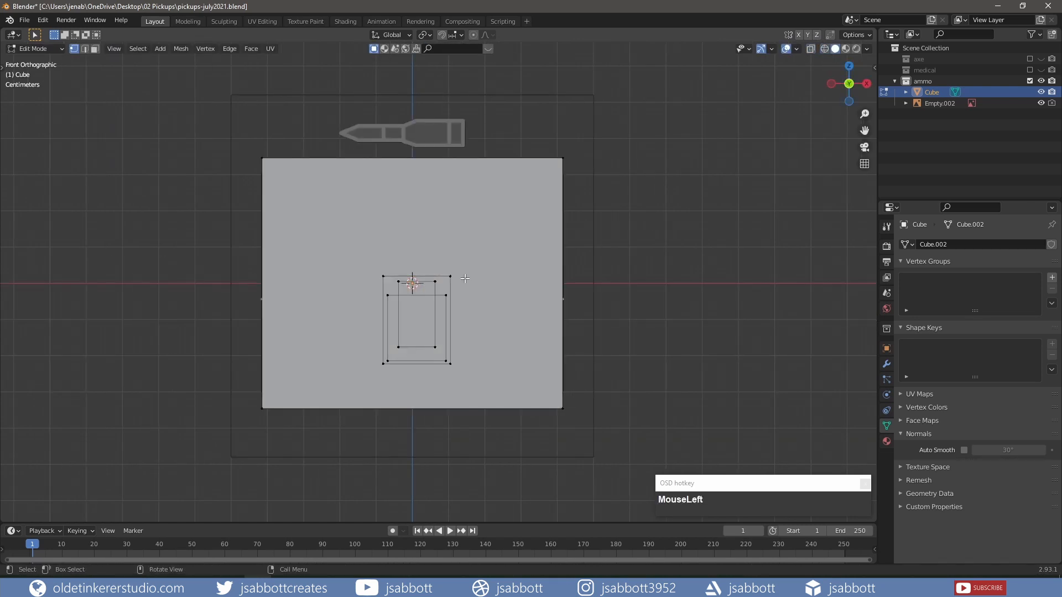
# Try to shift the clasp and the whole latch along X to center them on the box, and undo the moves.
pyautogui.press('l')
pyautogui.press('g')
pyautogui.press('x')
pyautogui.keyDown('shift'); pyautogui.click(494, 268); pyautogui.keyUp('shift')
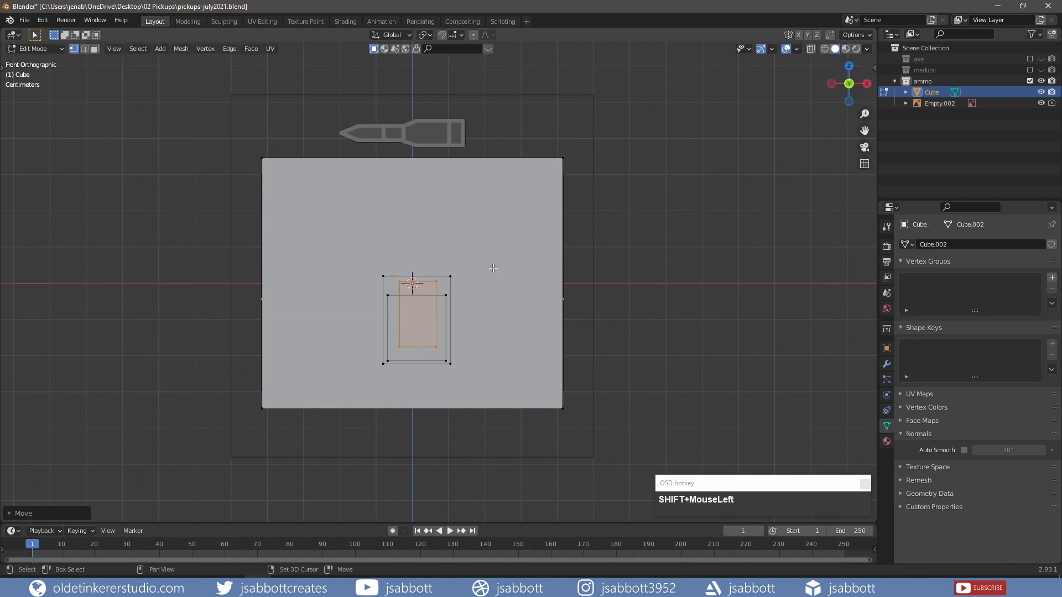
pyautogui.moveTo(494, 266); pyautogui.dragTo(362, 384)
pyautogui.press('g')
pyautogui.press('z')
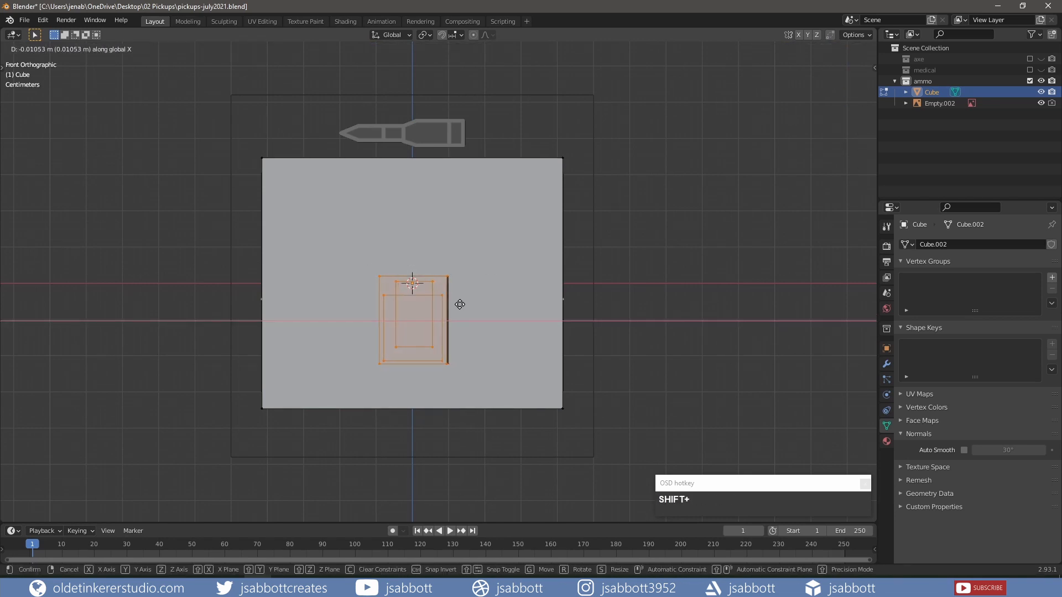
pyautogui.hotkey('ctrl', 'z')
pyautogui.hotkey('ctrl', 'z')
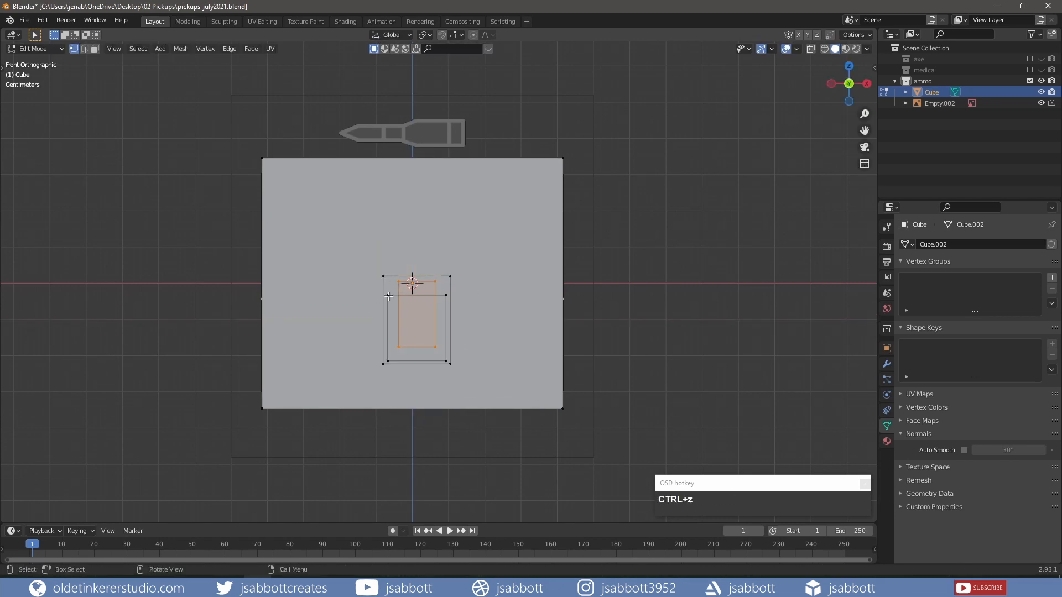
# Select the complete latch and raise it along Z to about the vertical middle of the box's front.
pyautogui.press('l')
pyautogui.press('g')
pyautogui.press('x')
pyautogui.click(515, 297)
pyautogui.press('g')
pyautogui.press('z')
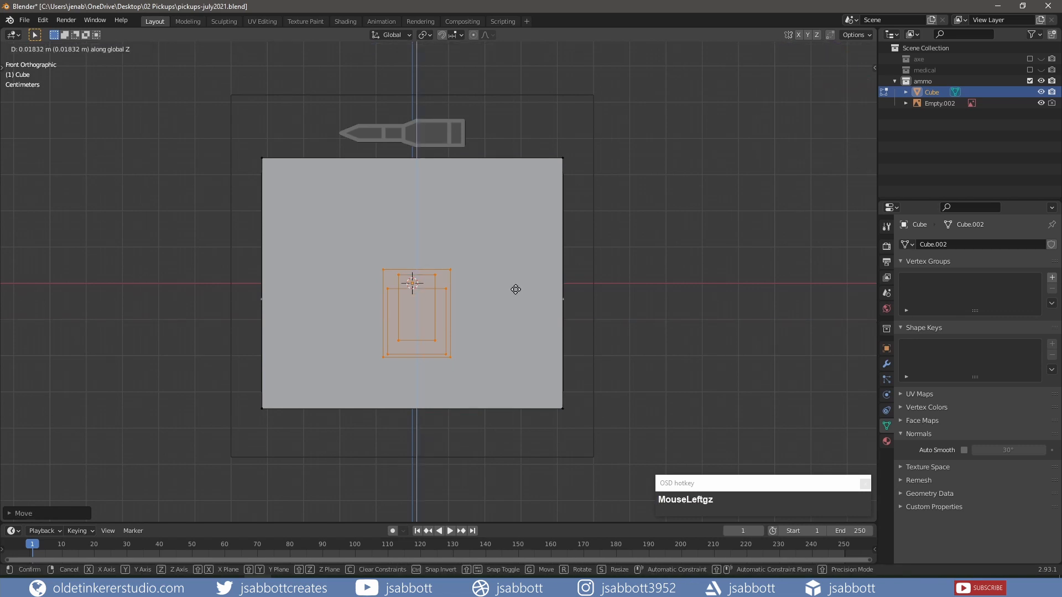
pyautogui.click(488, 292)
# Select only the innermost clasp block and nudge it about 0.002 m along X to center it on the latch.
pyautogui.hotkey('alt', 'a')
pyautogui.press('l')
pyautogui.press('g')
pyautogui.press('x')
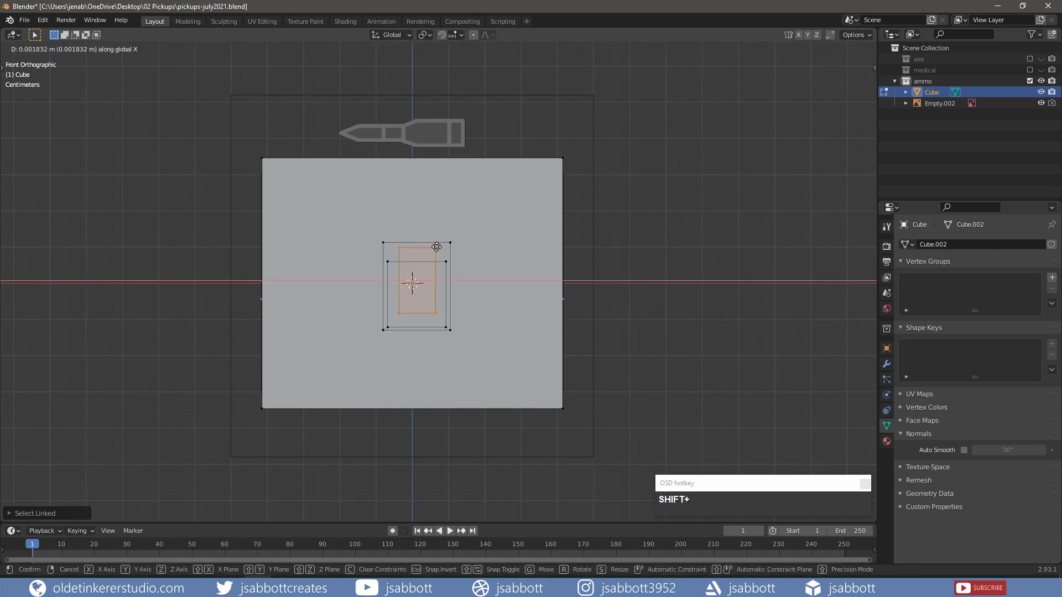
pyautogui.click(439, 246)
pyautogui.hotkey('alt', 'a')
# Select the front faces of the clasp and the middle plate and adjust their depth along Y.
pyautogui.moveTo(491, 249); pyautogui.dragTo(308, 293, button='middle')
pyautogui.click(324, 324)
pyautogui.keyDown('shift'); pyautogui.click(304, 298); pyautogui.keyUp('shift')
pyautogui.press('g')
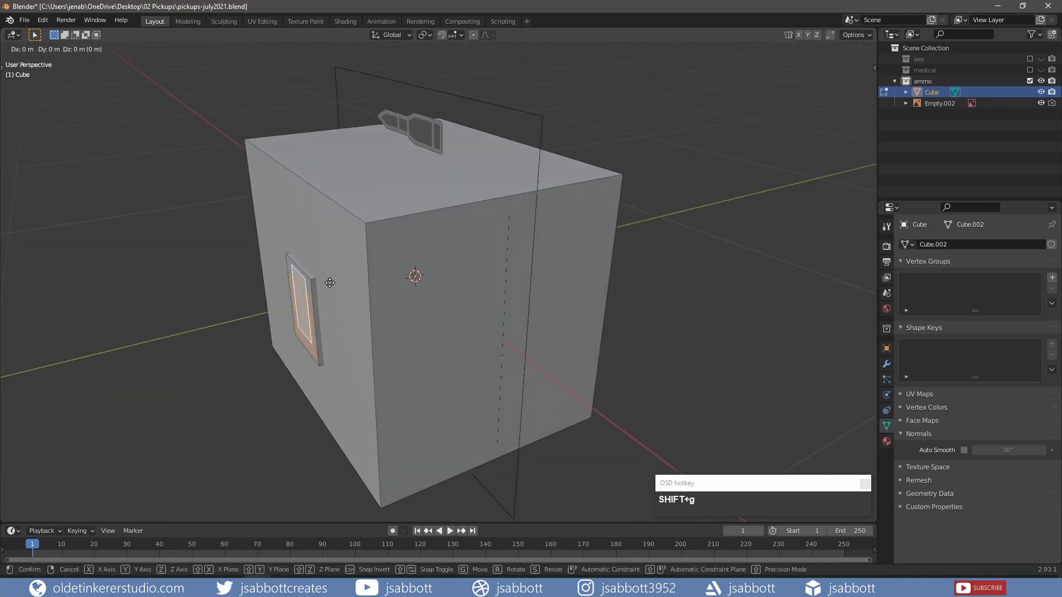
pyautogui.press('y')
pyautogui.click(326, 288)
# Select only the clasp's front face and fine-tune its depth along Y.
pyautogui.hotkey('alt', 'a')
pyautogui.click(303, 299)
pyautogui.press('g')
pyautogui.press('y')
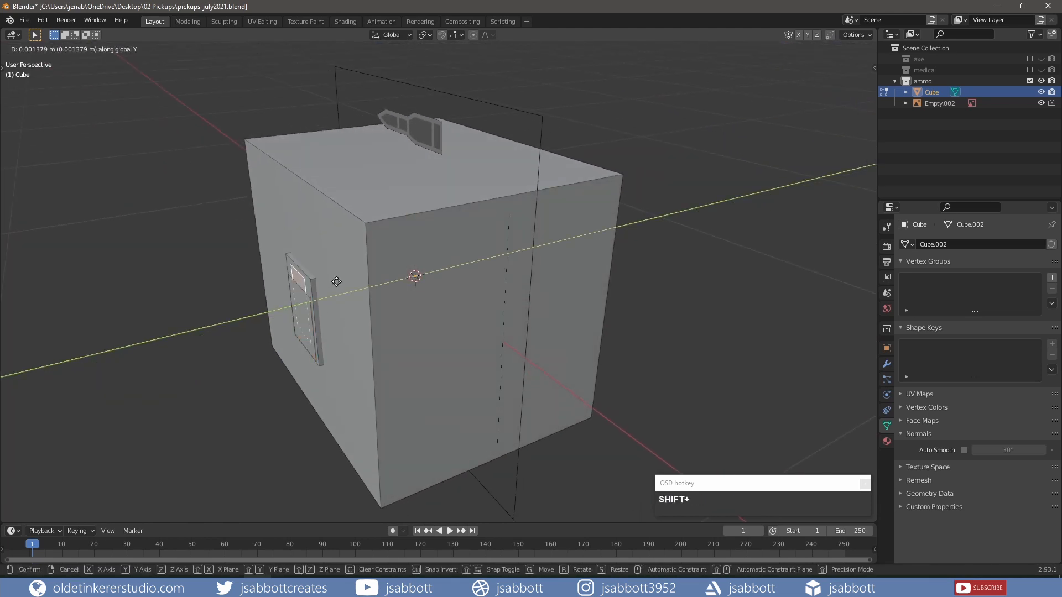
pyautogui.click(327, 284)
# Select the linked latch geometry and push it about 0.004 m along Y toward the box.
pyautogui.hotkey('ctrl', 'l')
pyautogui.press('g')
pyautogui.press('y')
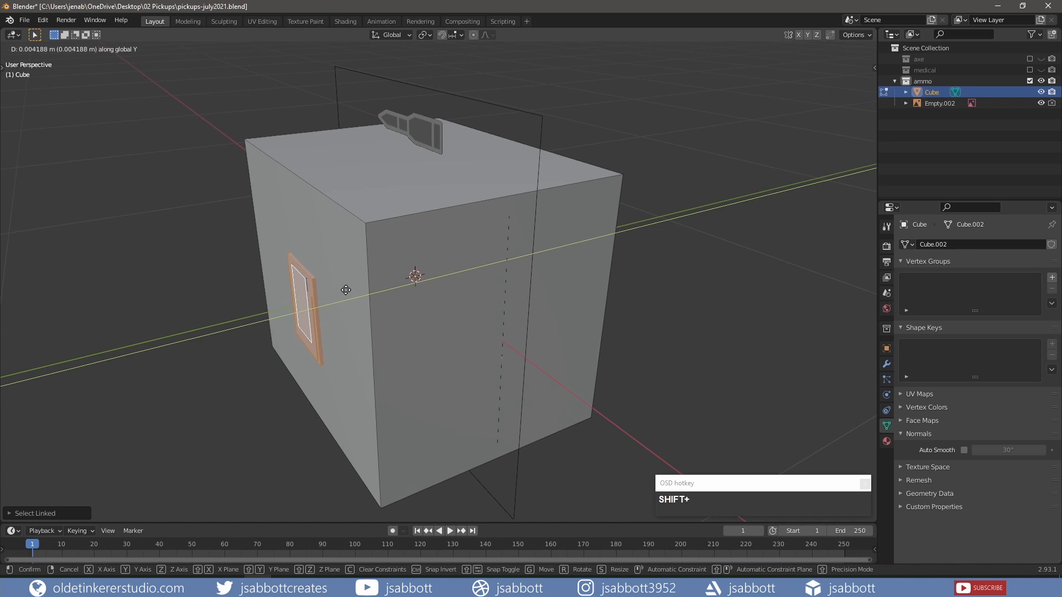
pyautogui.click(349, 287)
pyautogui.hotkey('alt', 'a')
# Add a horizontal loop cut around the box and slide it slightly above the middle, across the latch's upper part.
pyautogui.press('KP_1')
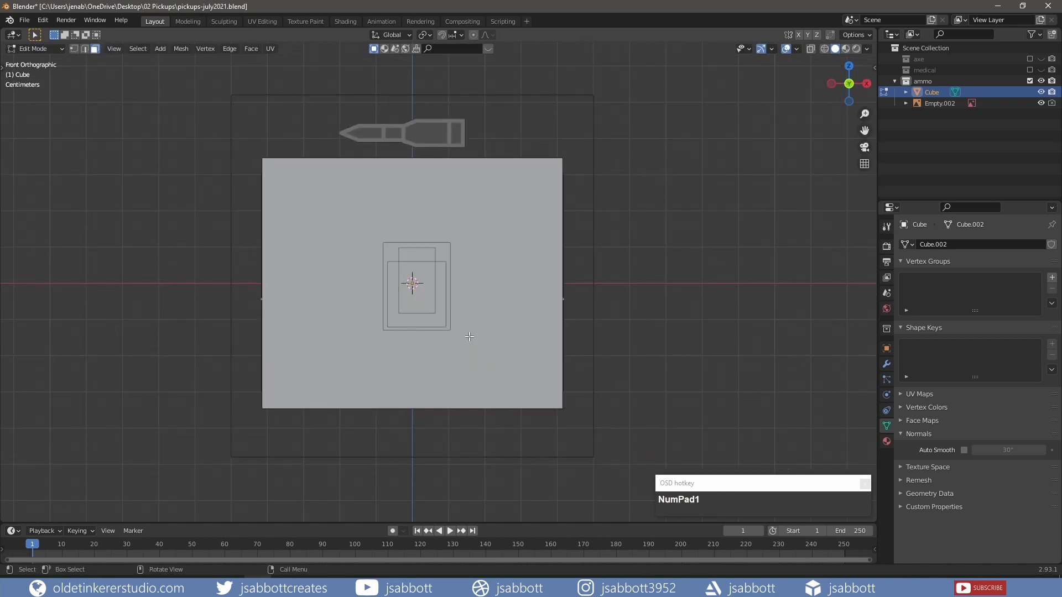
pyautogui.keyDown('shift'); pyautogui.click(563, 290); pyautogui.keyUp('shift')
pyautogui.press('2')
pyautogui.click(633, 266)
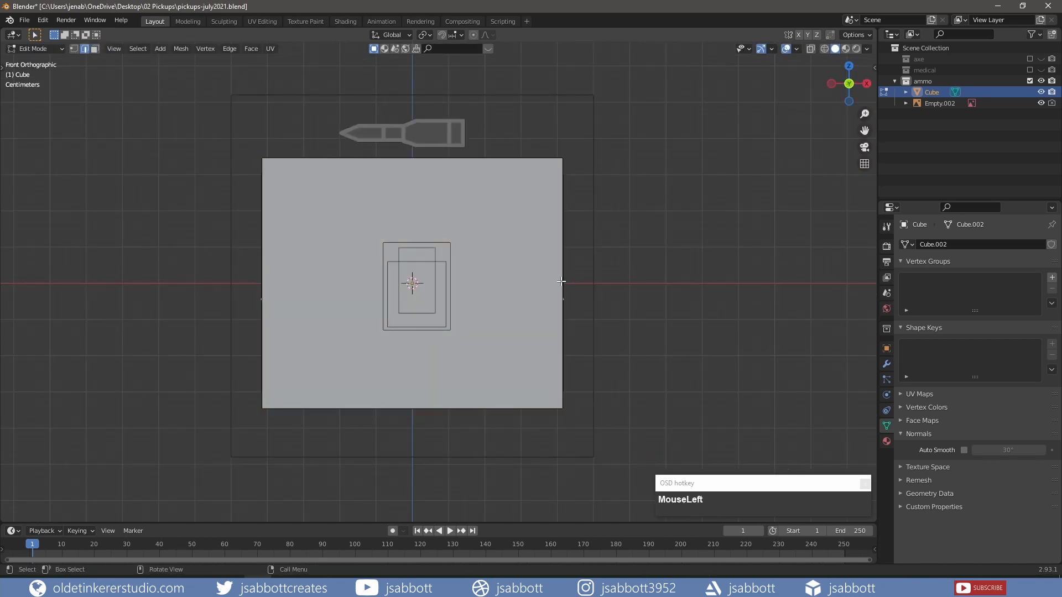
pyautogui.hotkey('ctrl', 'r')
pyautogui.click(560, 282)
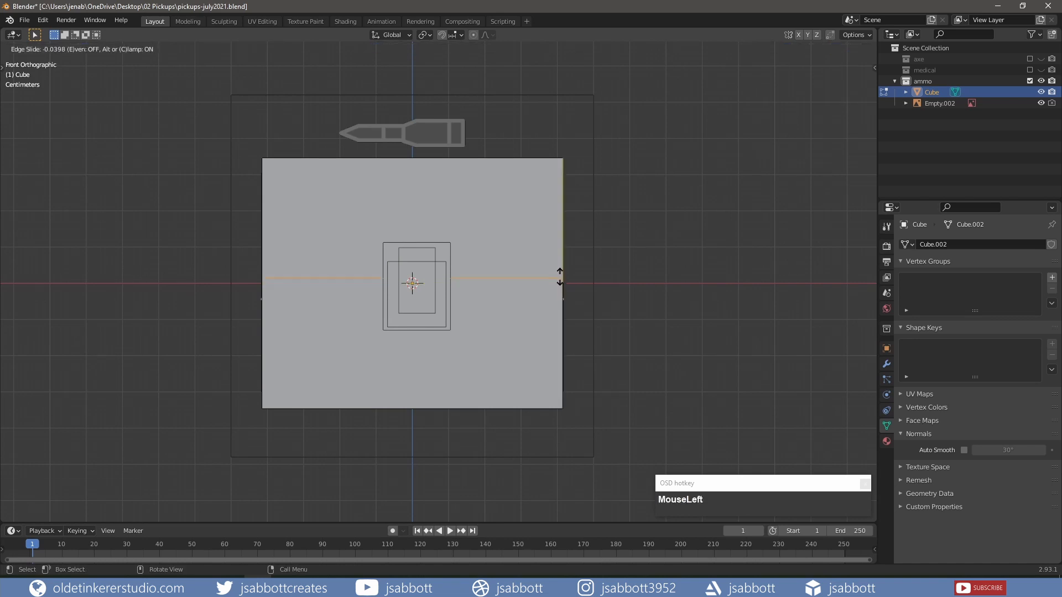
pyautogui.click(559, 267)
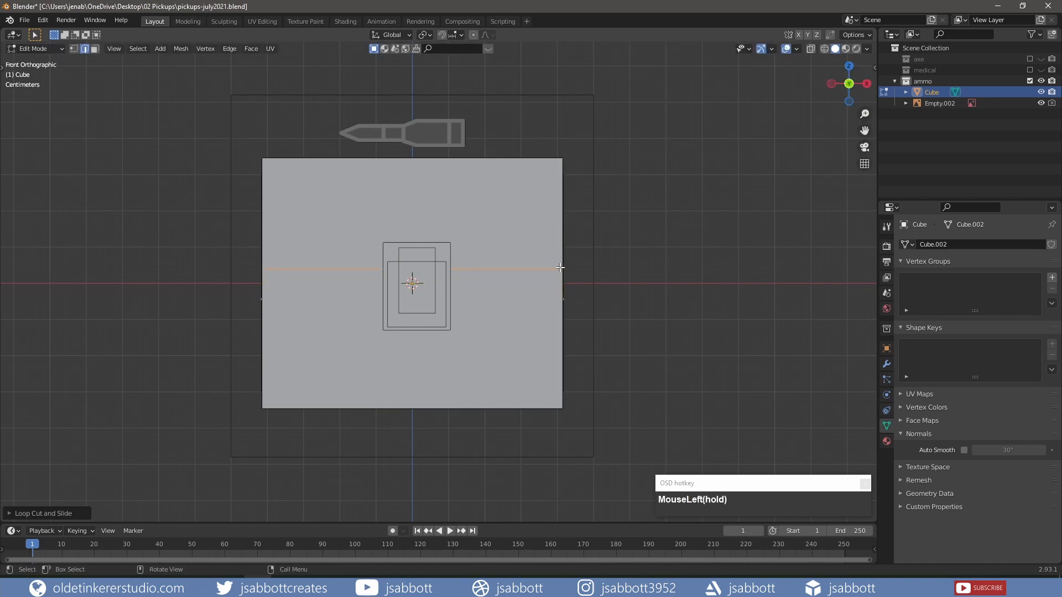
# Add a horizontal loop cut to the latch's backing block and raise it about 0.001 m to align with the box's cut.
pyautogui.scroll(1, 497, 360)
pyautogui.press('KP_1')
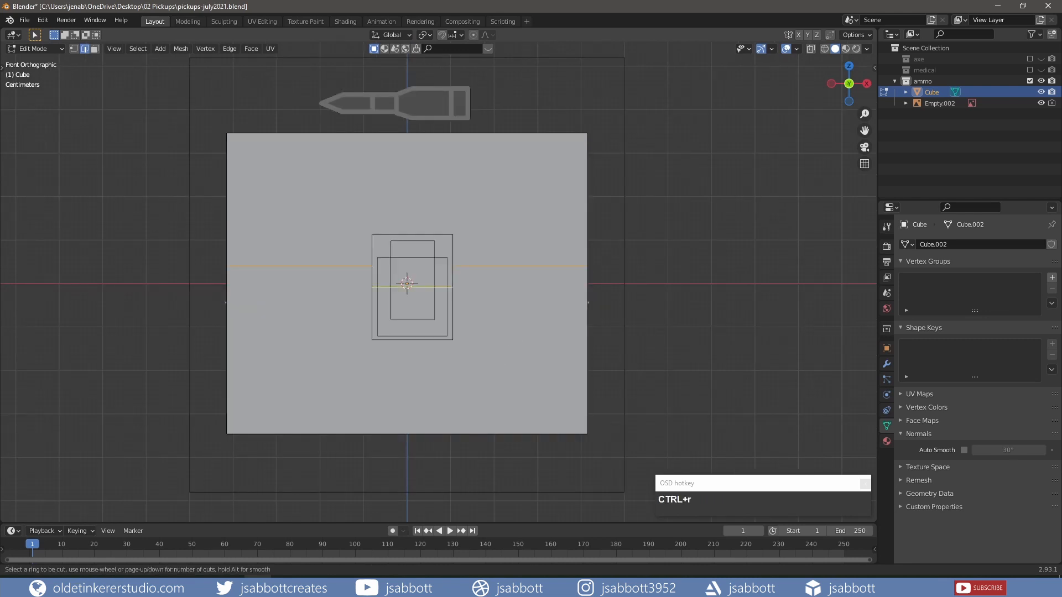
pyautogui.hotkey('ctrl', 'r')
pyautogui.click(451, 268)
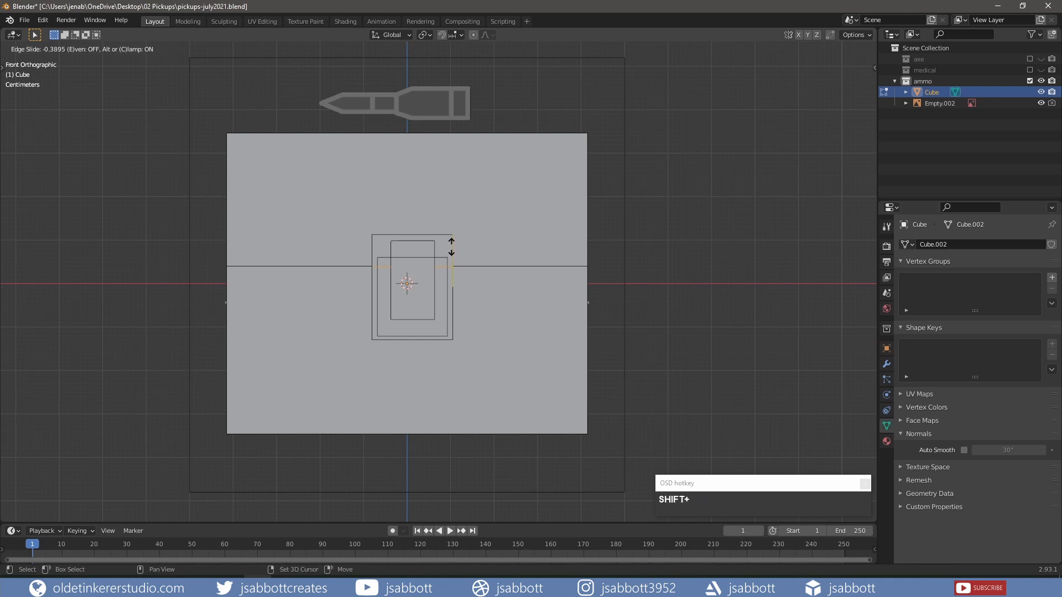
pyautogui.keyDown('shift'); pyautogui.click(453, 244); pyautogui.keyUp('shift')
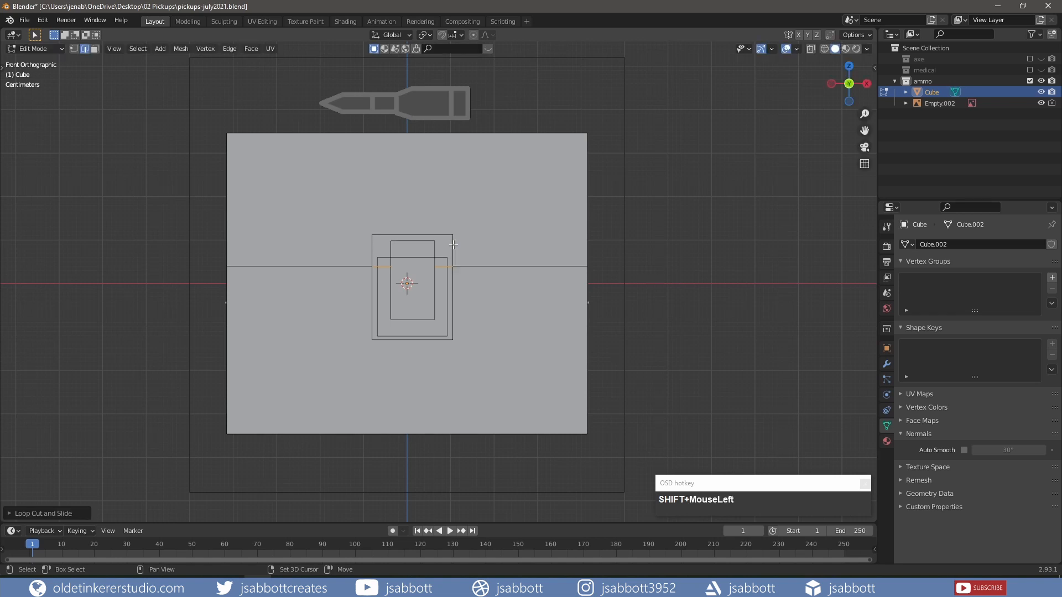
pyautogui.scroll(4, 441, 286)
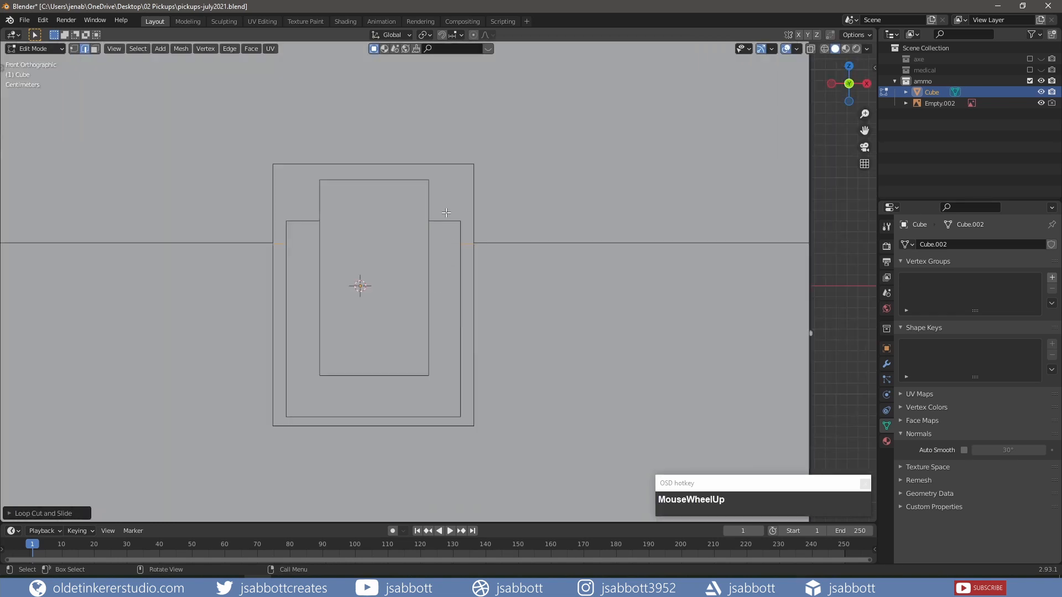
pyautogui.press('g')
pyautogui.press('z')
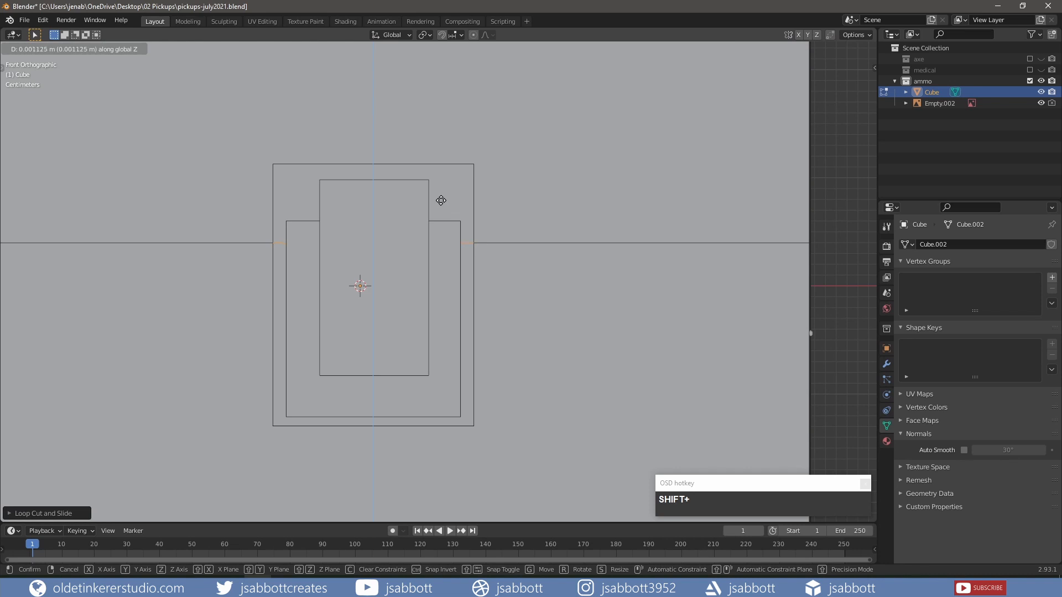
pyautogui.click(441, 200)
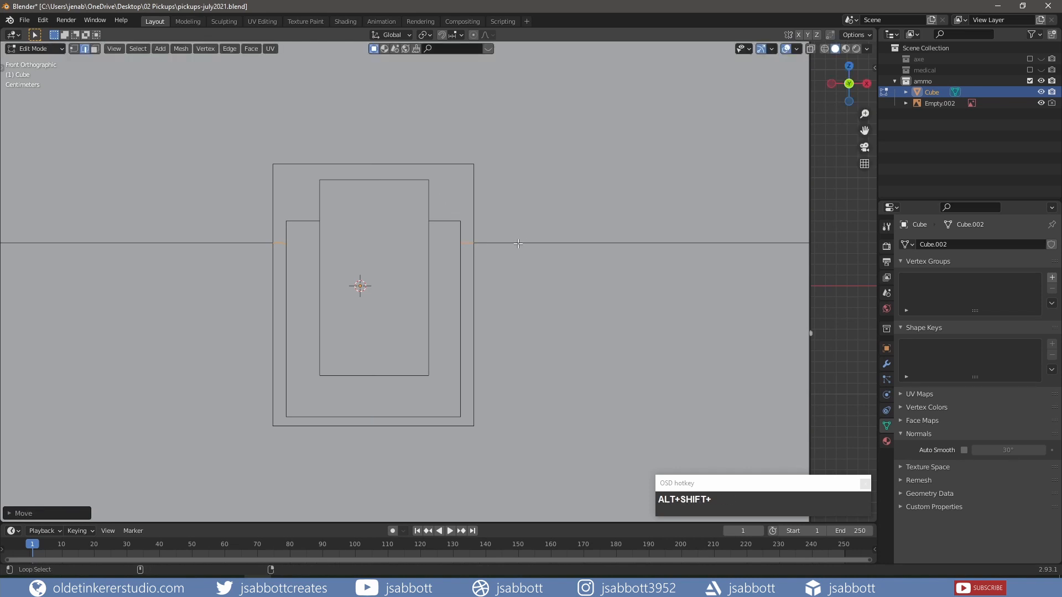
pyautogui.hotkey('ctrl', 'r')
pyautogui.click(427, 244)
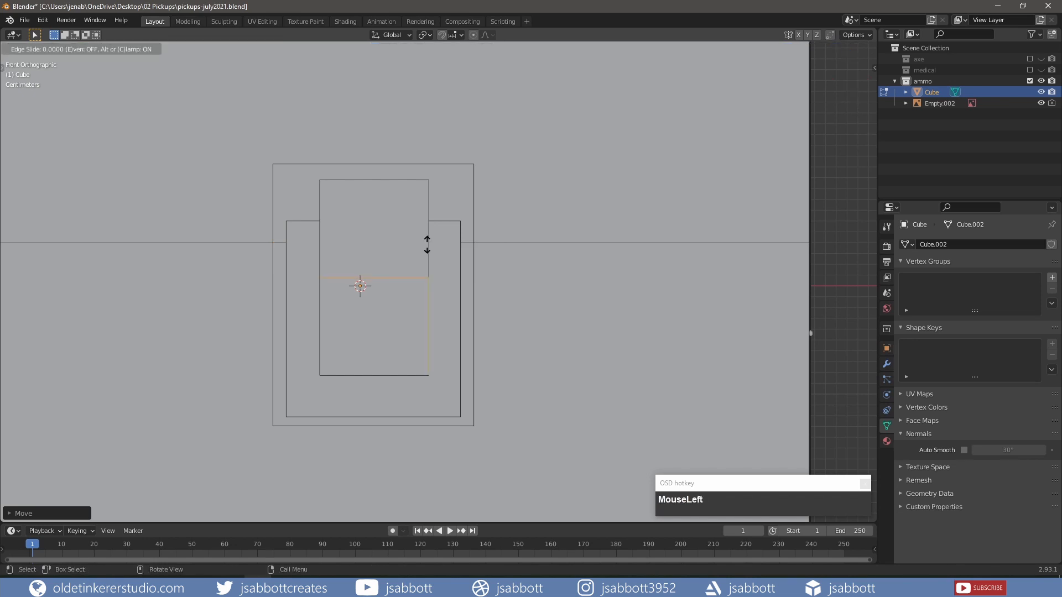
pyautogui.hotkey('ctrl', 'z')
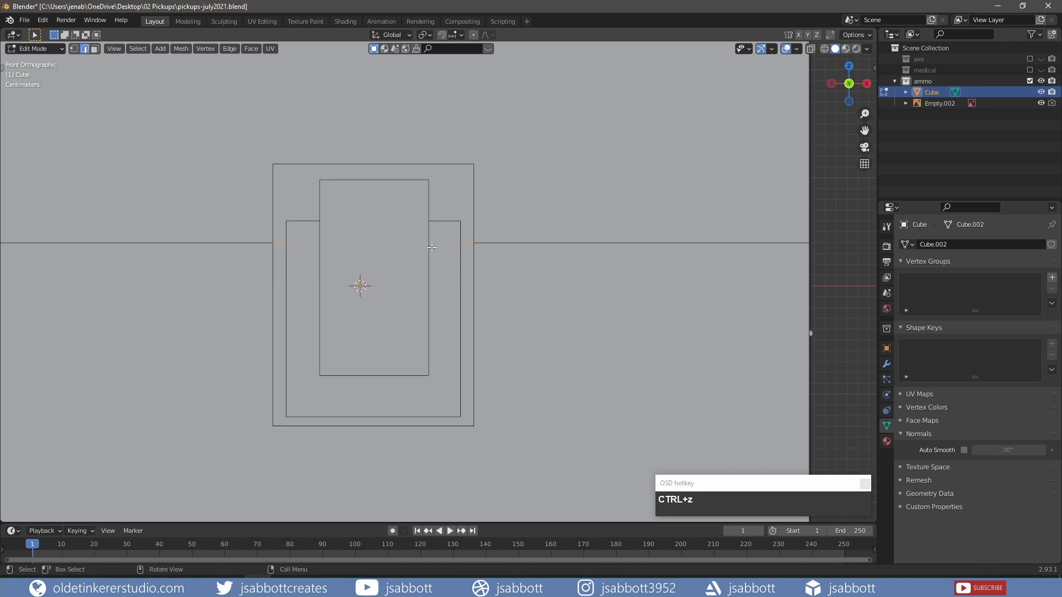
# Add a horizontal loop cut to the latch's middle plate and slide it up level with the box's cut.
pyautogui.hotkey('ctrl', 'r')
pyautogui.click(457, 274)
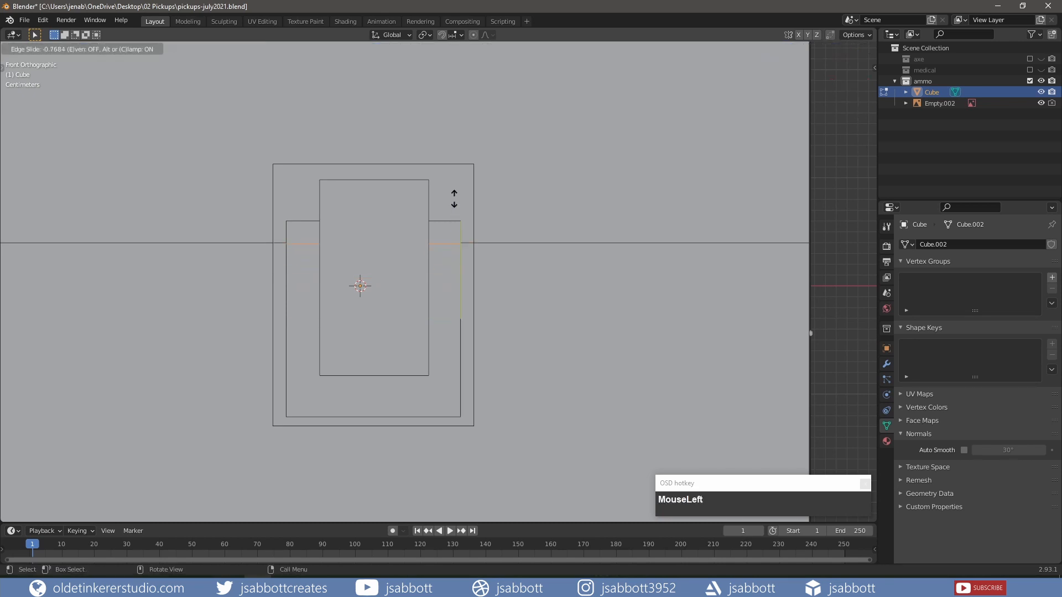
pyautogui.press('shift')
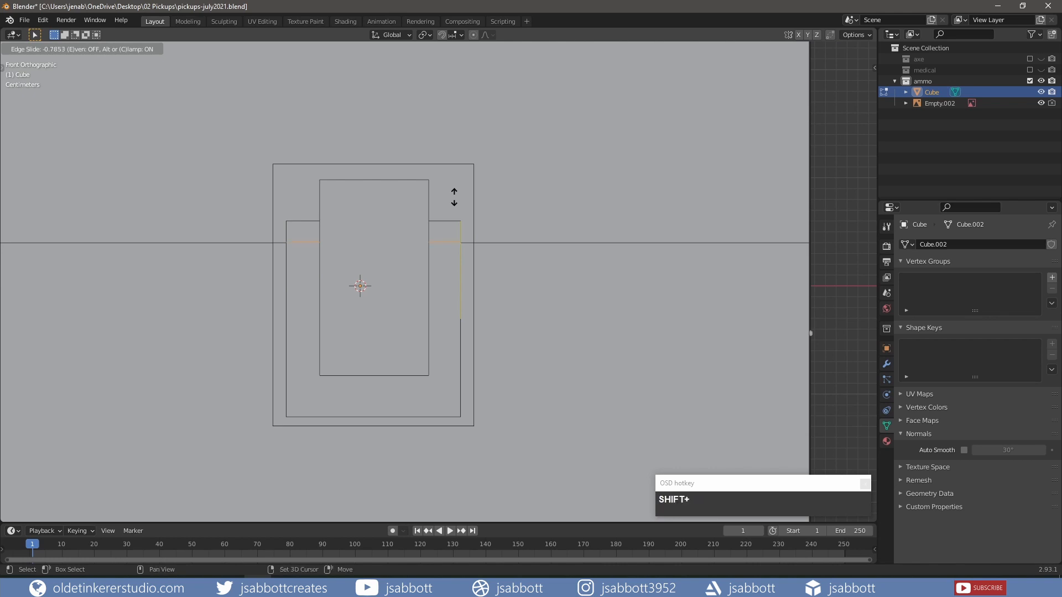
pyautogui.keyDown('shift'); pyautogui.click(454, 199); pyautogui.keyUp('shift')
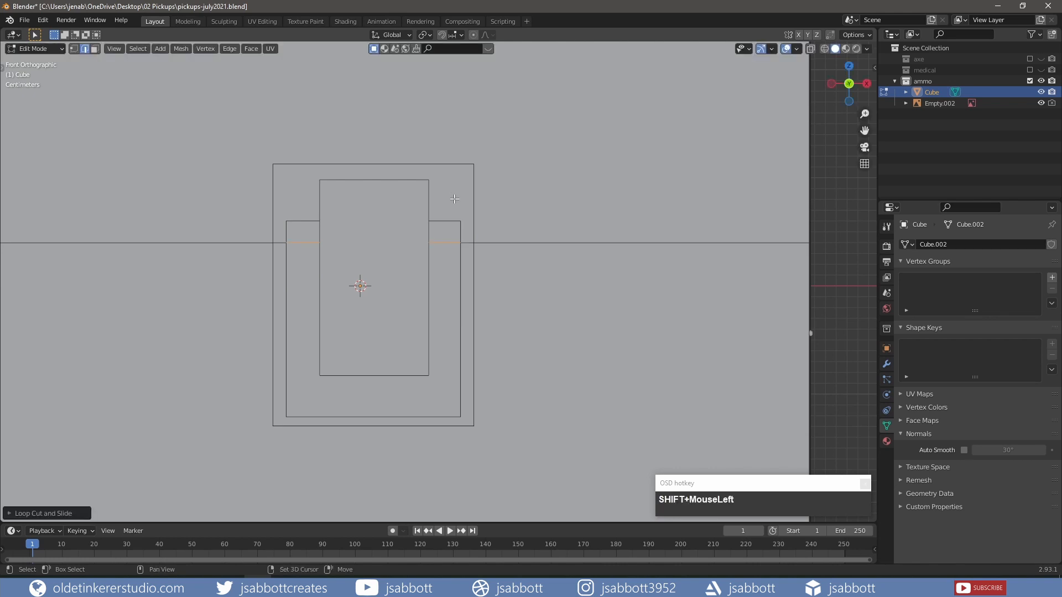
# Add a horizontal loop cut to the clasp's front block and fine-tune its height along Z to line up with the other cuts.
pyautogui.hotkey('ctrl', 'r')
pyautogui.click(415, 278)
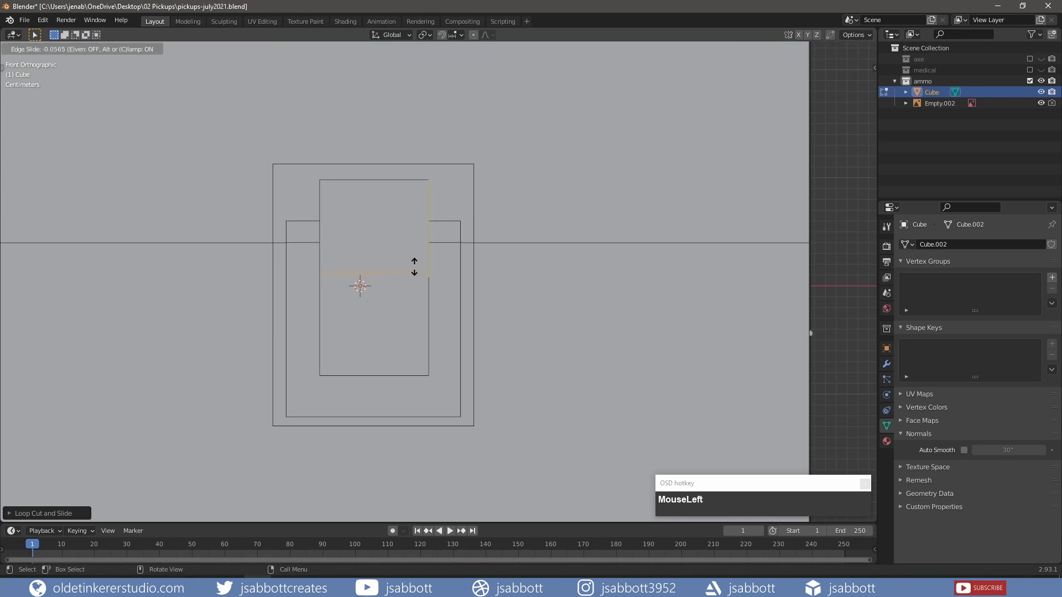
pyautogui.press('shift')
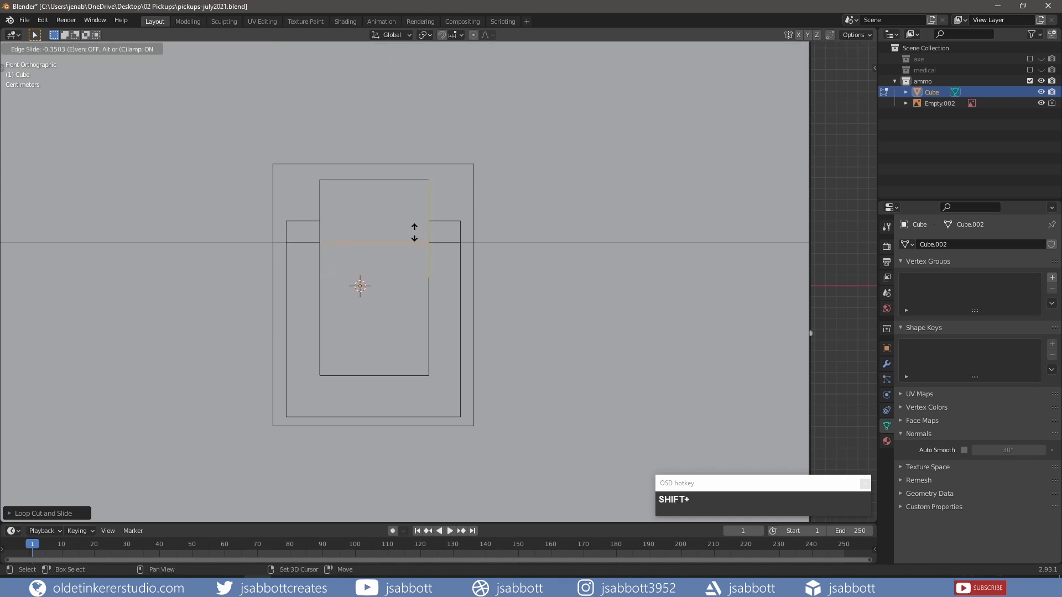
pyautogui.keyDown('shift'); pyautogui.click(414, 233); pyautogui.keyUp('shift')
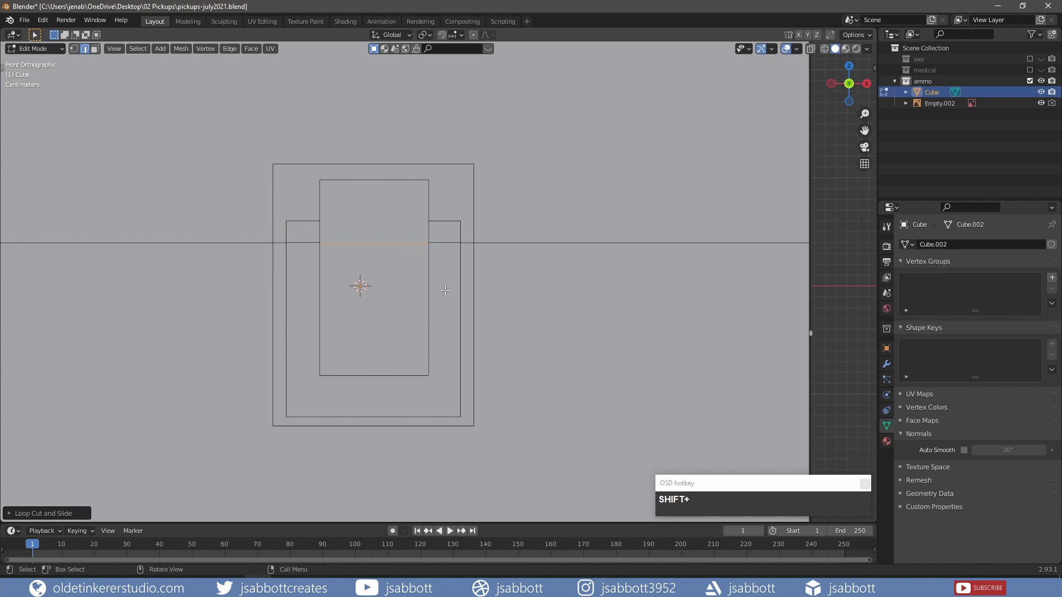
pyautogui.scroll(2, 445, 289)
pyautogui.press('g')
pyautogui.press('z')
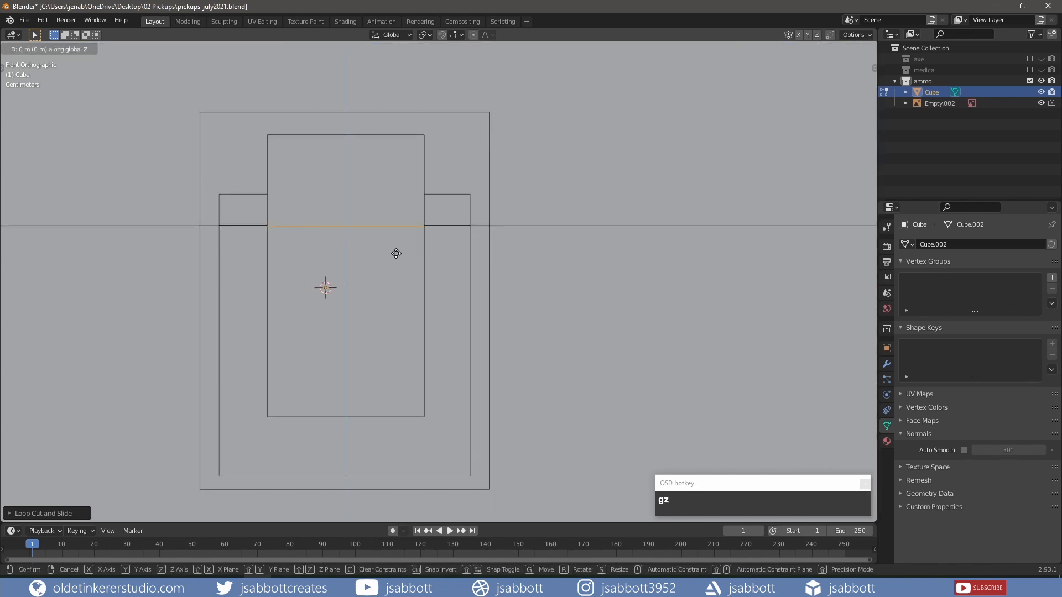
pyautogui.press('shift')
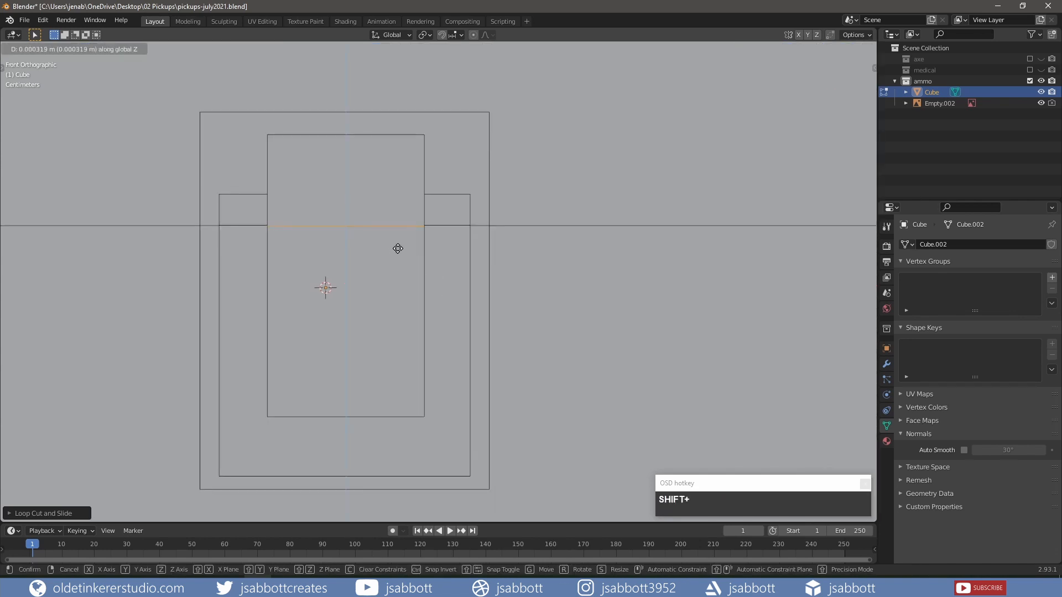
pyautogui.click(398, 244)
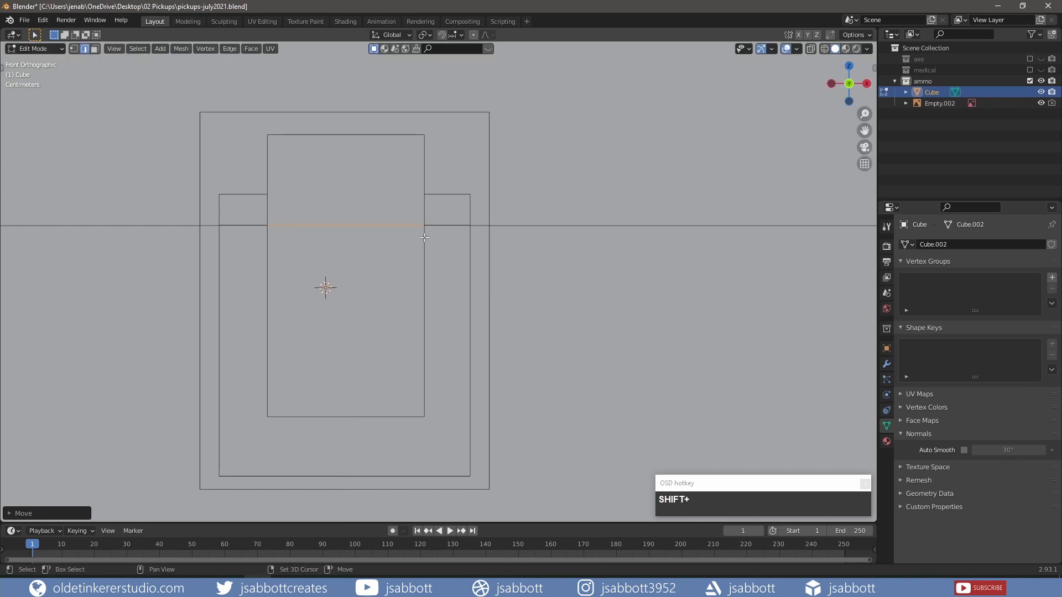
# Add the latch's and box's aligned edge loops to the selection and bevel them about 0.006 m wide with one segment.
pyautogui.keyDown('alt'); pyautogui.keyDown('shift'); pyautogui.click(474, 226); pyautogui.keyUp('shift'); pyautogui.keyUp('alt')
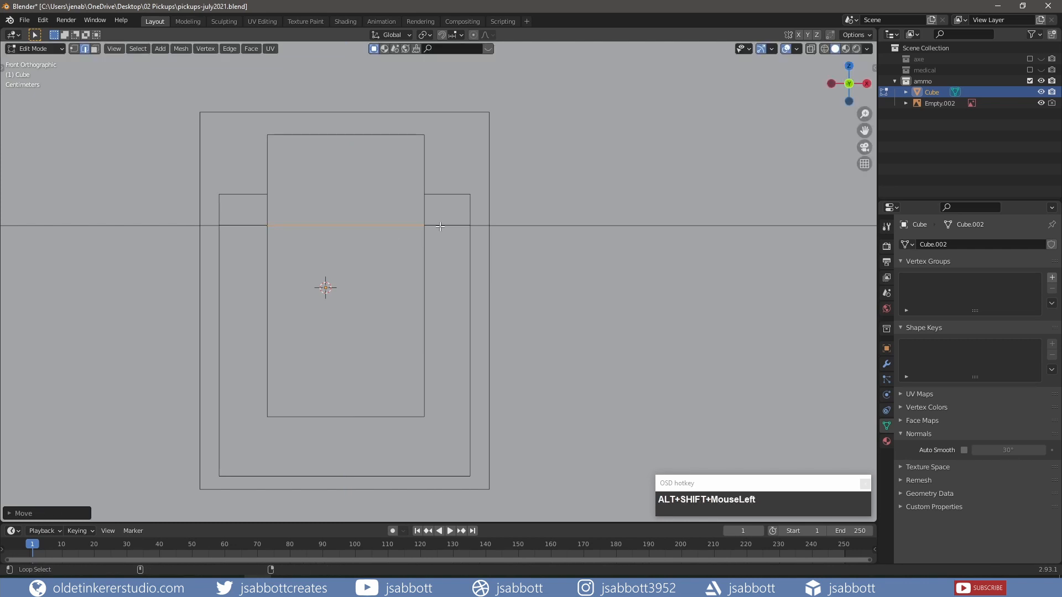
pyautogui.keyDown('alt'); pyautogui.keyDown('shift'); pyautogui.click(501, 227); pyautogui.keyUp('shift'); pyautogui.keyUp('alt')
pyautogui.scroll(-4, 609, 276)
pyautogui.moveTo(609, 276); pyautogui.dragTo(550, 316, button='middle')
pyautogui.scroll(-2, 549, 315)
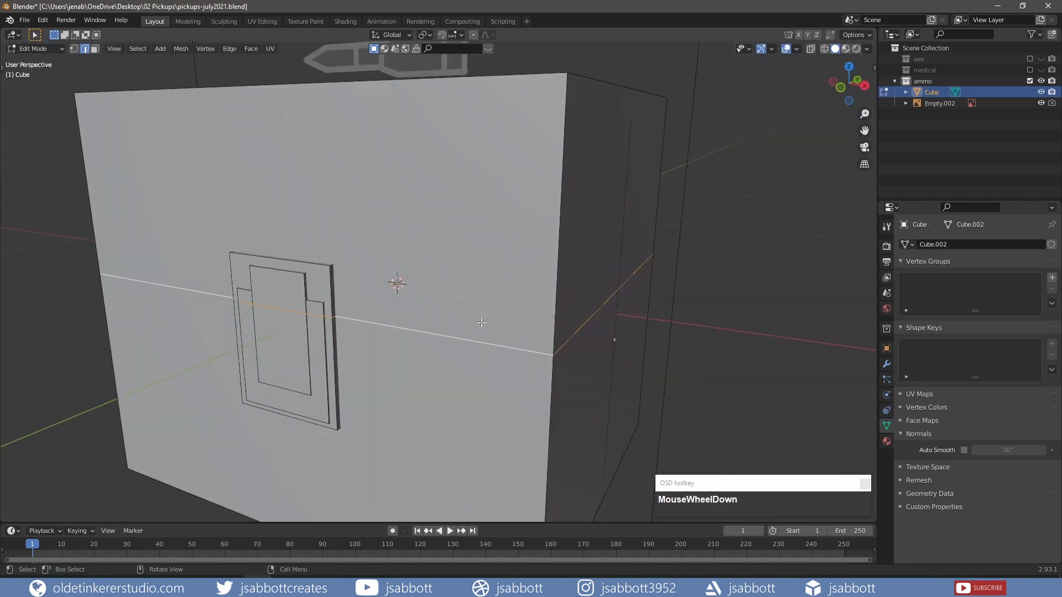
pyautogui.hotkey('ctrl', 'b')
pyautogui.press('shift')
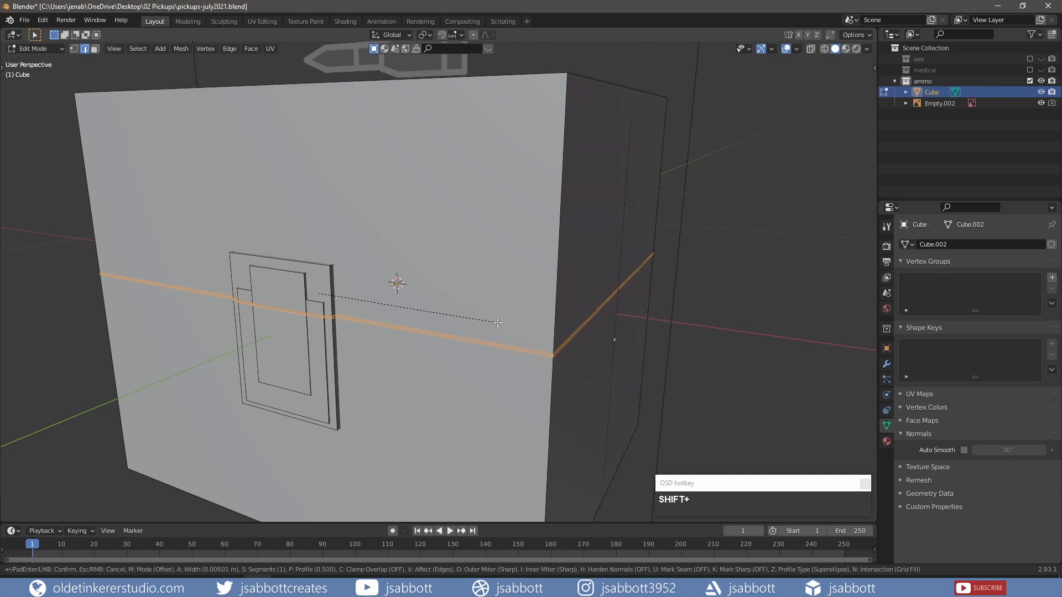
pyautogui.keyDown('shift'); pyautogui.click(500, 323); pyautogui.keyUp('shift')
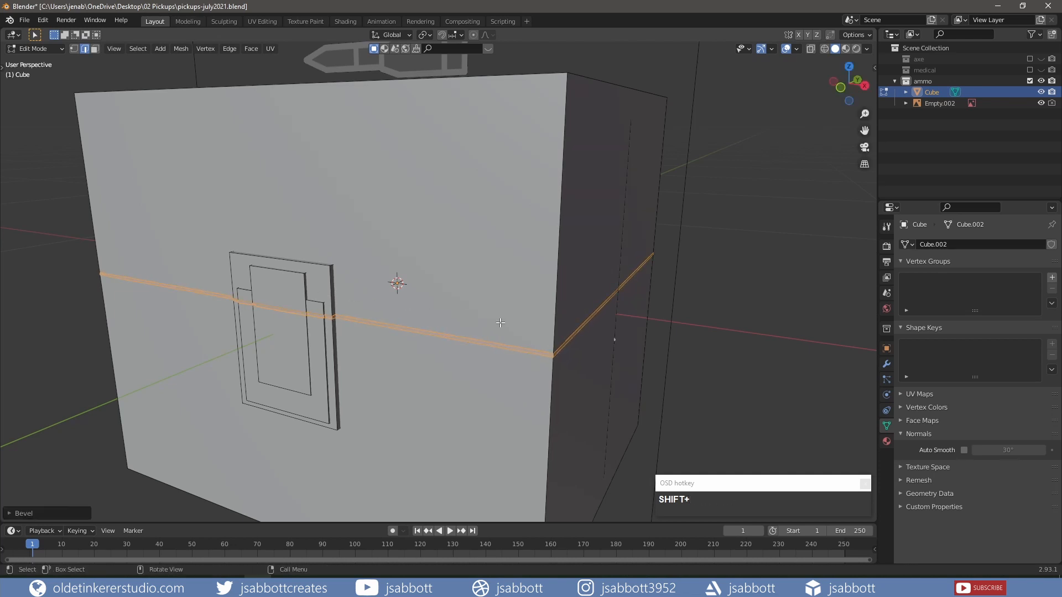
# Switch to face selection and extrude the narrow seam faces inward along their normals by about 0.005 m.
pyautogui.hotkey('shift', '3')
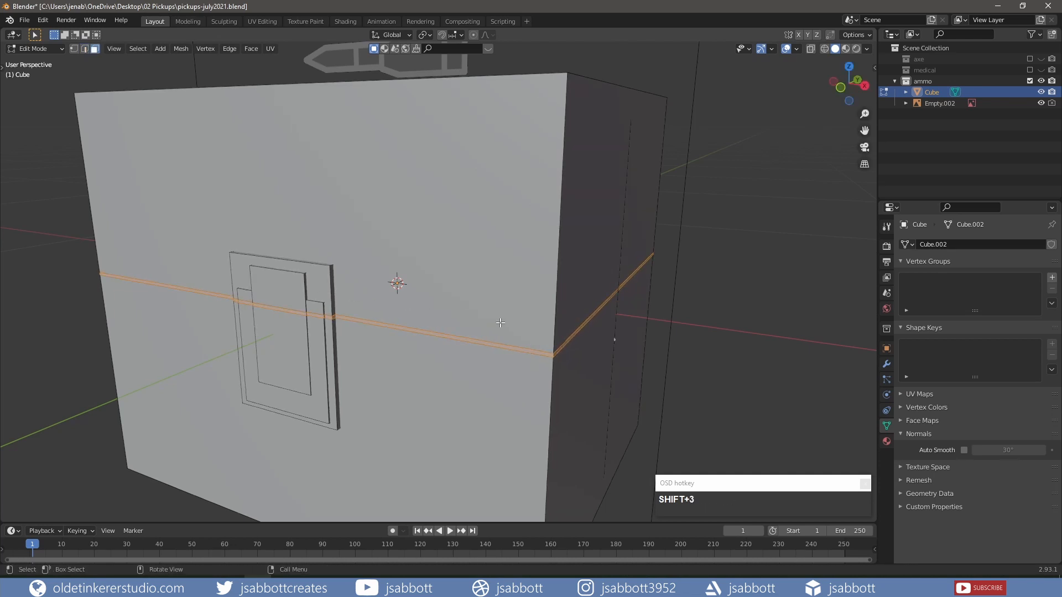
pyautogui.hotkey('alt', 'e')
pyautogui.click(699, 384)
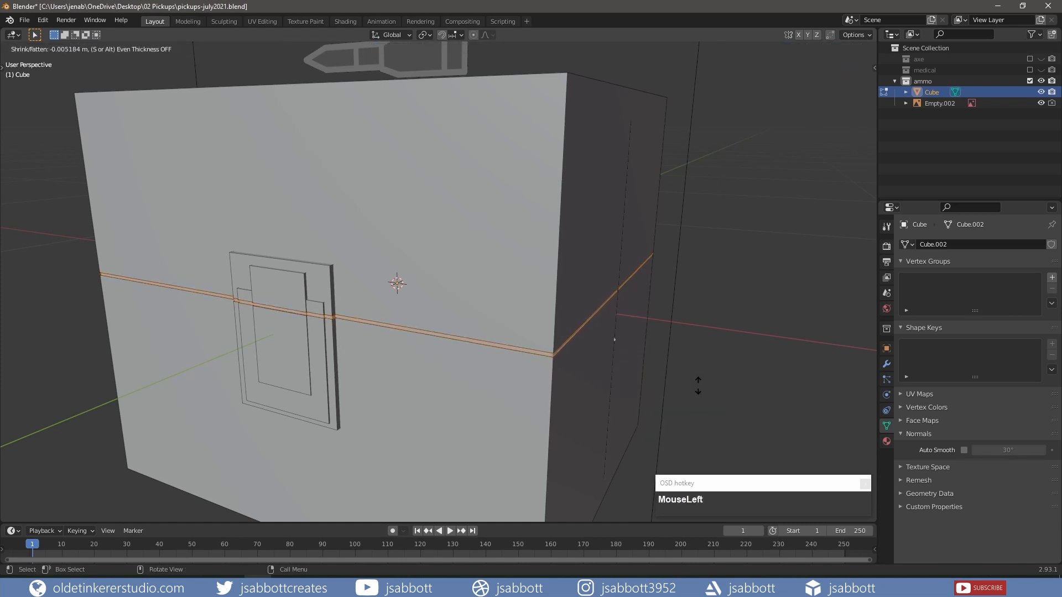
pyautogui.click(699, 387)
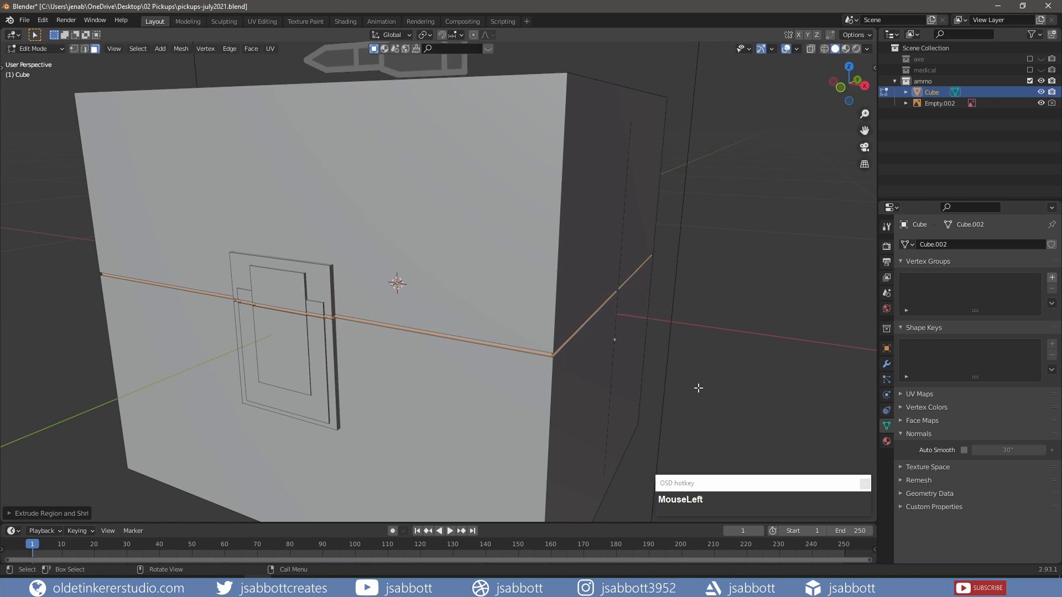
# Return to Object Mode, add a Bevel modifier with 5 segments to the ammo box, and apply it.
pyautogui.scroll(-4, 698, 387)
pyautogui.moveTo(617, 349); pyautogui.dragTo(591, 335, button='middle')
pyautogui.press('Tab')
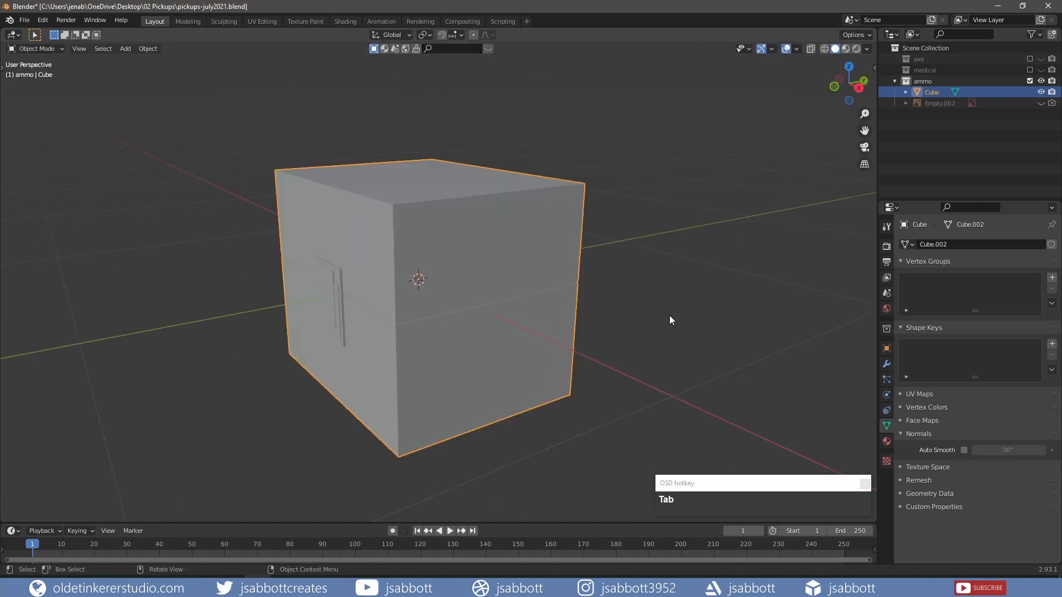
pyautogui.click(886, 364)
pyautogui.click(943, 244)
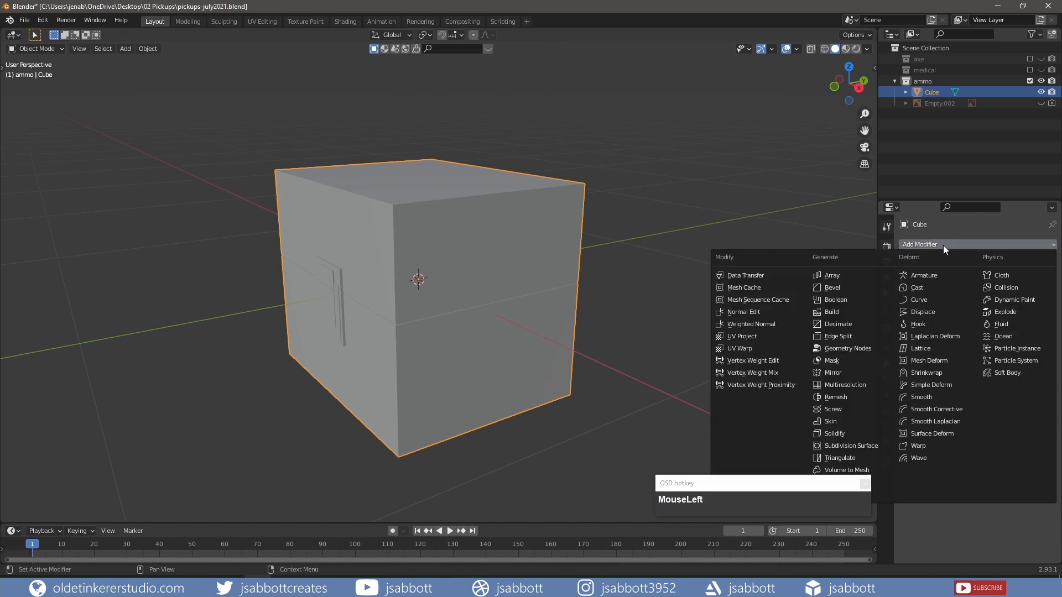
pyautogui.click(835, 287)
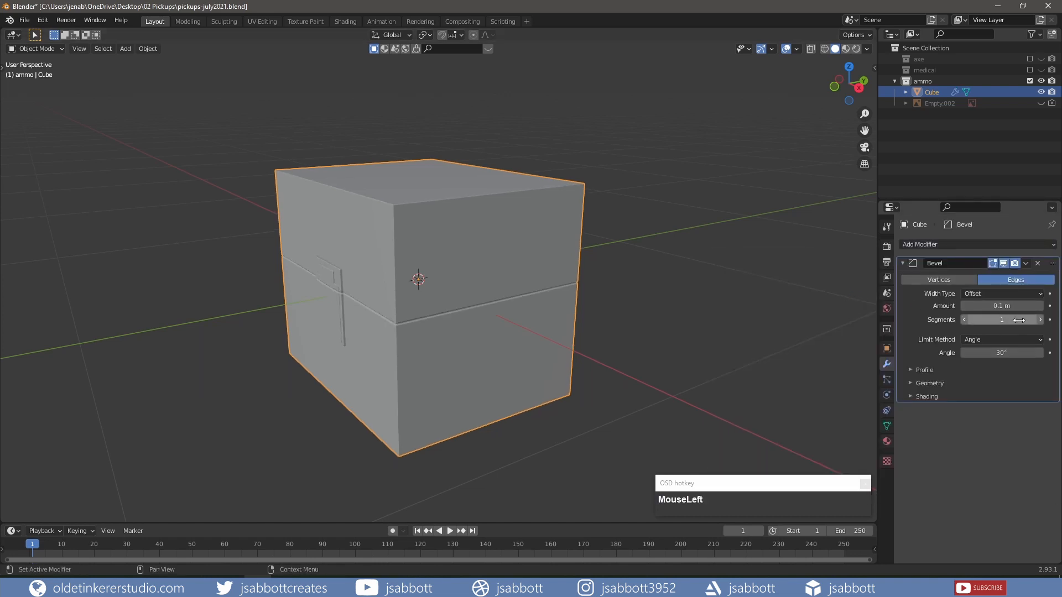
pyautogui.click(1039, 321)
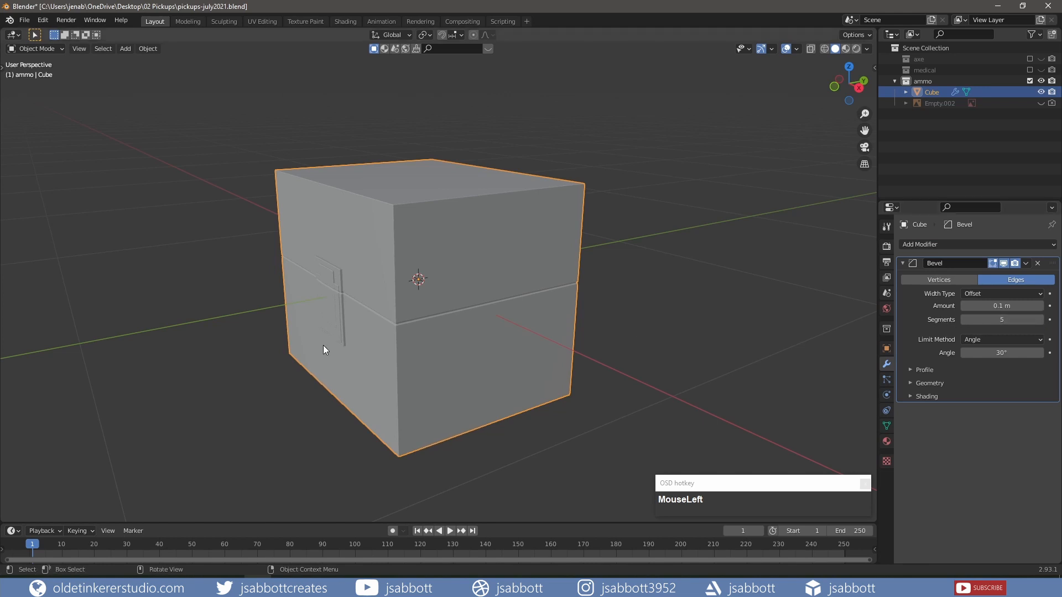
pyautogui.moveTo(325, 348); pyautogui.dragTo(347, 321, button='middle')
pyautogui.scroll(1, 176, 322)
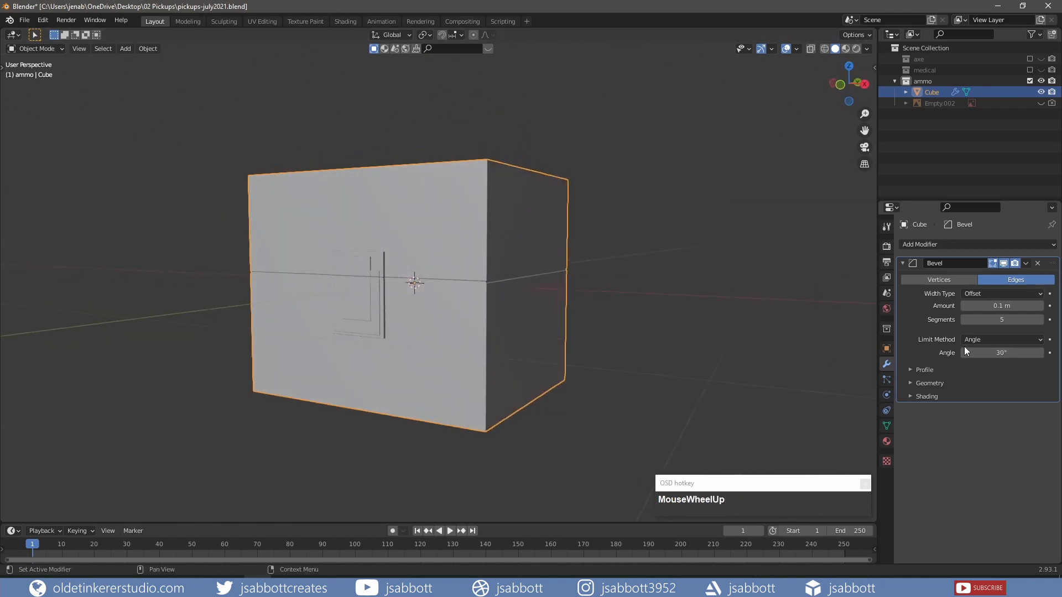
pyautogui.hotkey('ctrl', 'a')
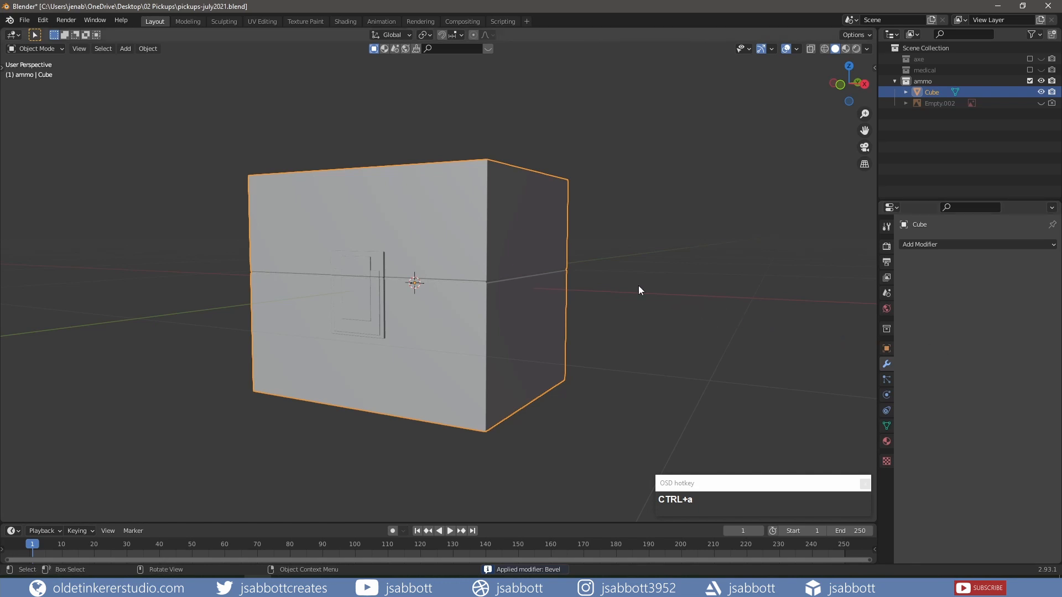
# Shade the ammo box smooth and enable Auto Smooth at 30°.
pyautogui.rightClick(532, 254)
pyautogui.click(533, 251)
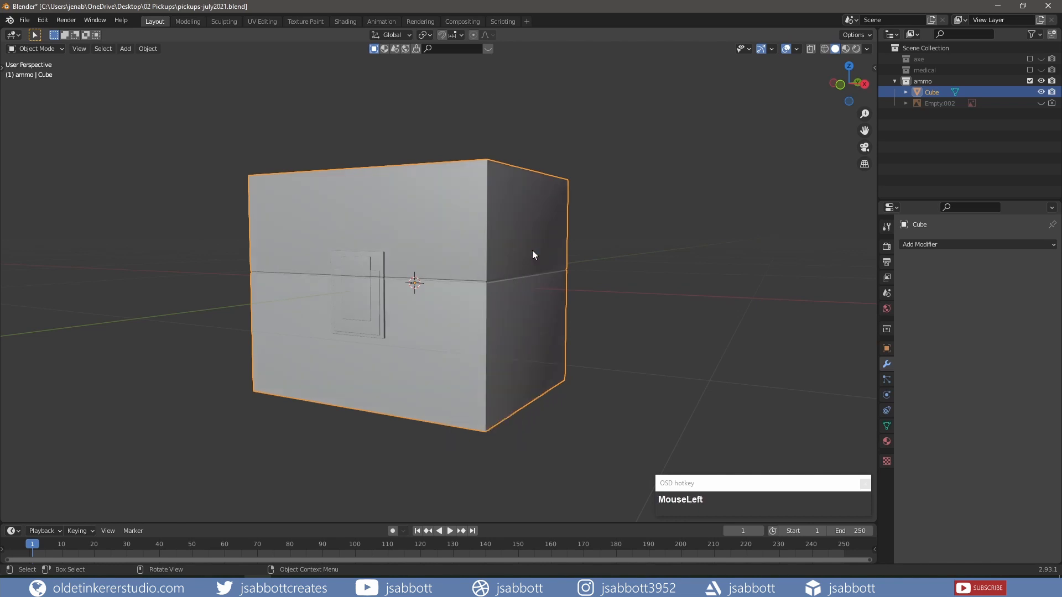
pyautogui.click(886, 426)
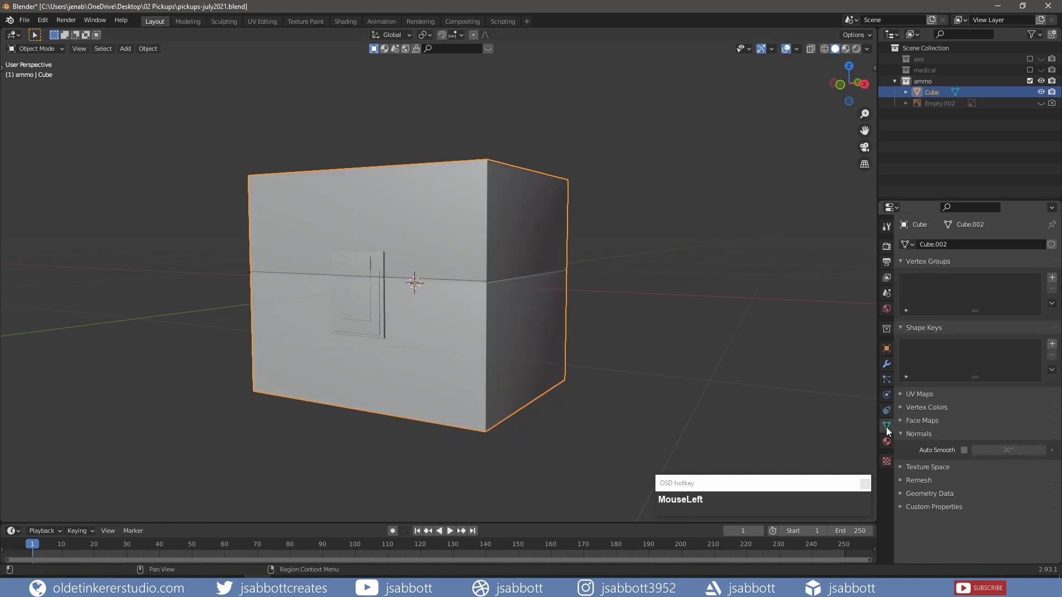
pyautogui.click(964, 449)
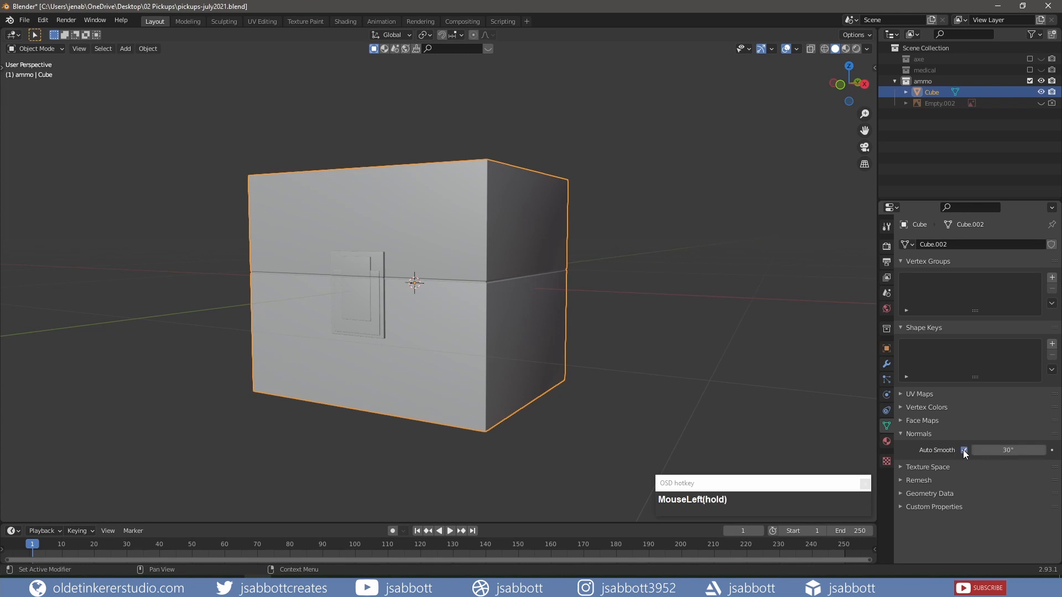
# Apply the ammo box's object transform and save the file.
pyautogui.click(499, 310)
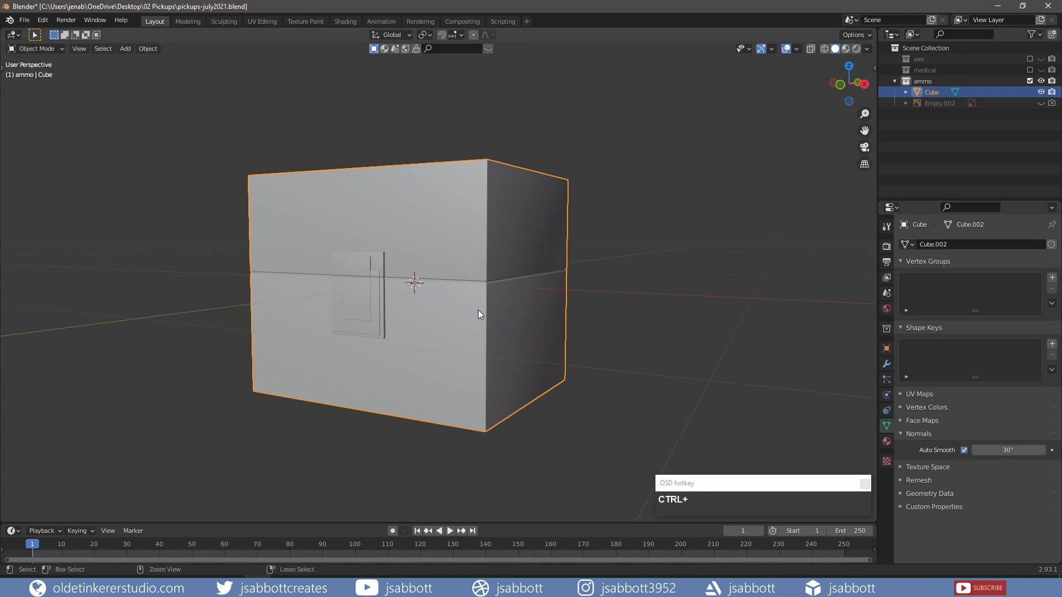
pyautogui.hotkey('ctrl', 'a')
pyautogui.click(478, 309)
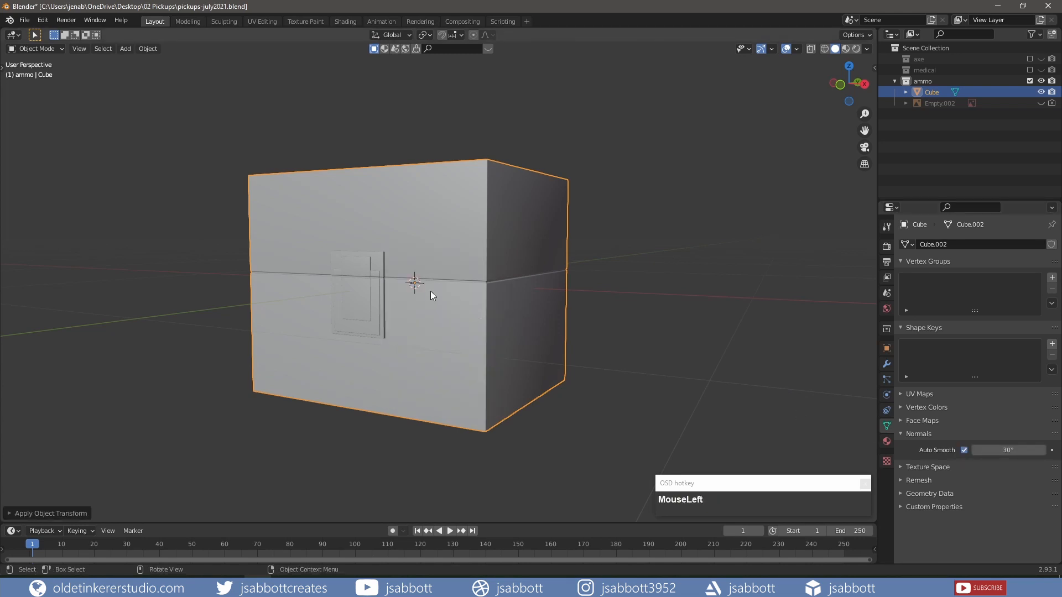
pyautogui.moveTo(430, 291); pyautogui.dragTo(587, 307, button='middle')
pyautogui.click(85, 98)
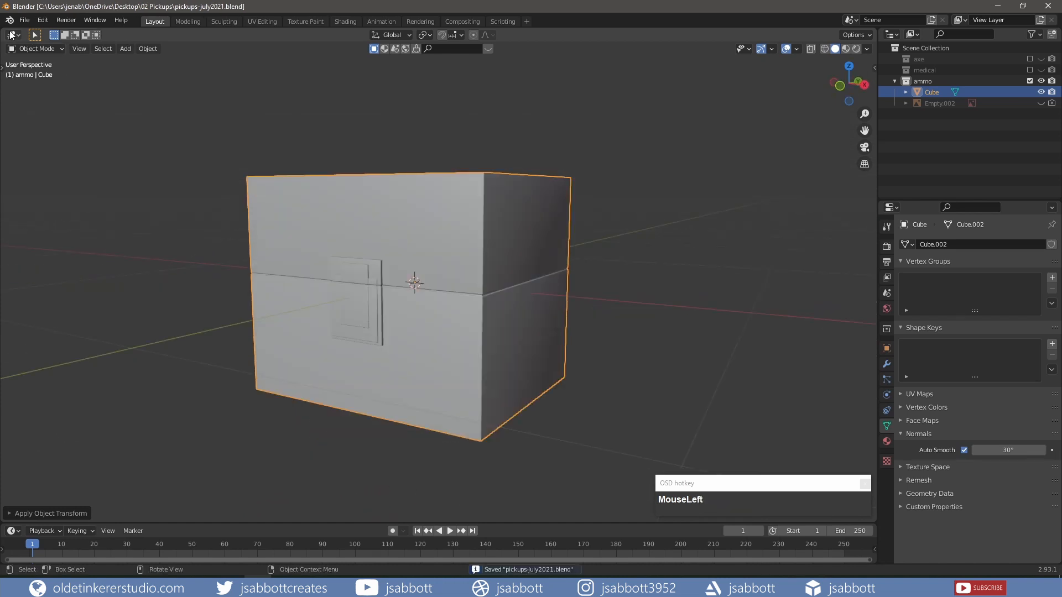
# Split the 3D viewport in two and change the new larger area into a UV Editor.
pyautogui.moveTo(11, 35); pyautogui.dragTo(599, 94)
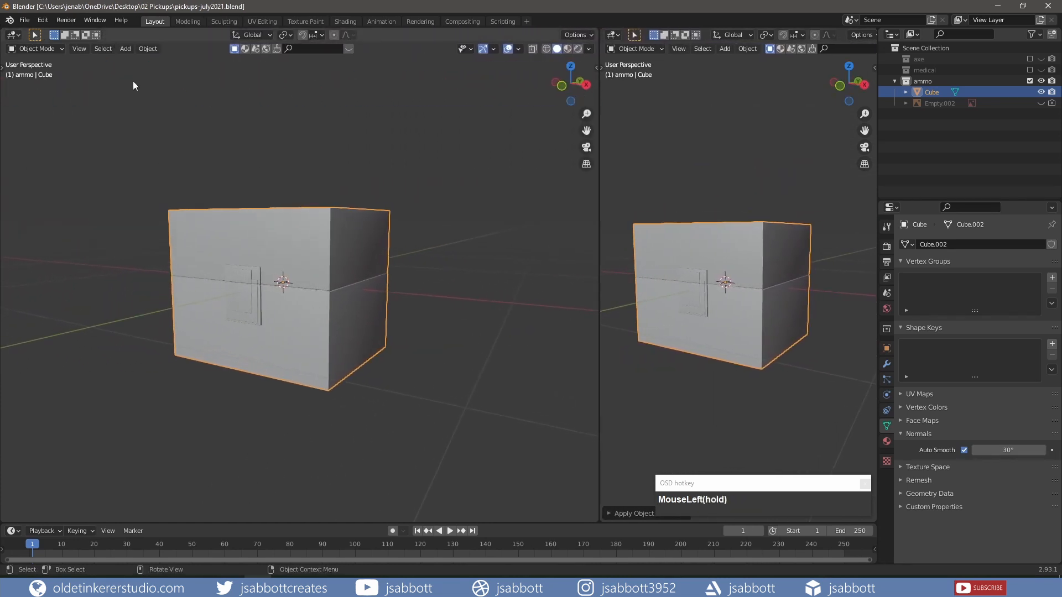
pyautogui.click(18, 37)
pyautogui.click(34, 90)
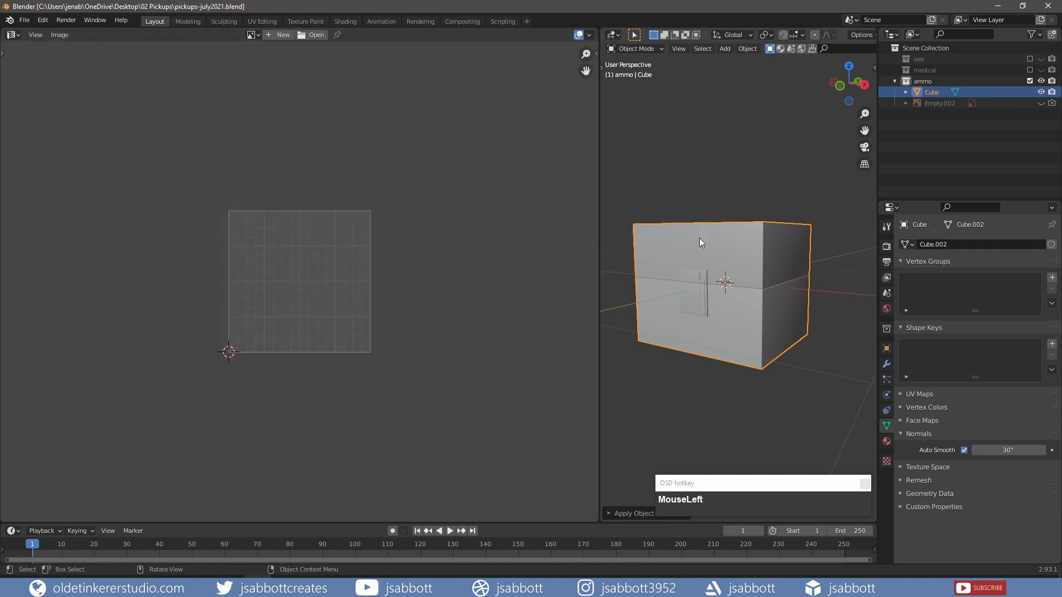
# Select all of the ammo box's faces in Edit Mode and unwrap them with Smart UV Project.
pyautogui.press('Tab')
pyautogui.press('a')
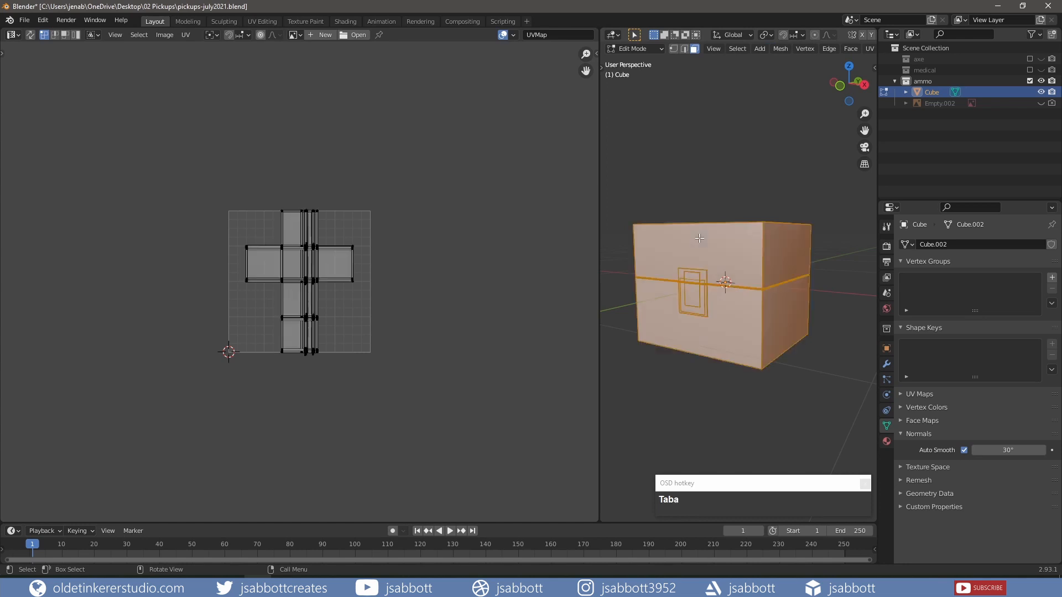
pyautogui.press('u')
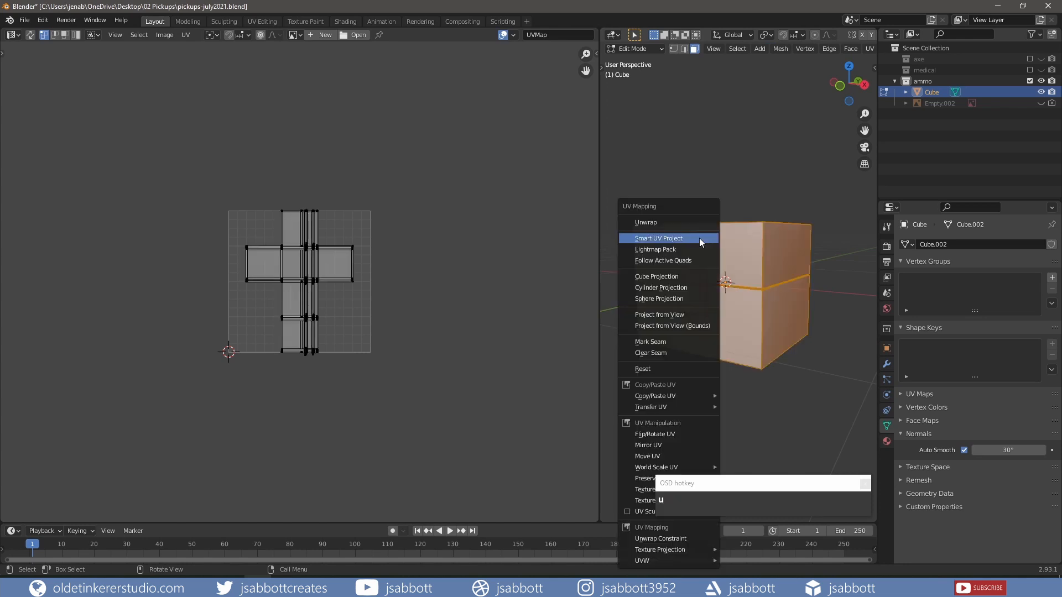
pyautogui.click(699, 238)
pyautogui.click(742, 330)
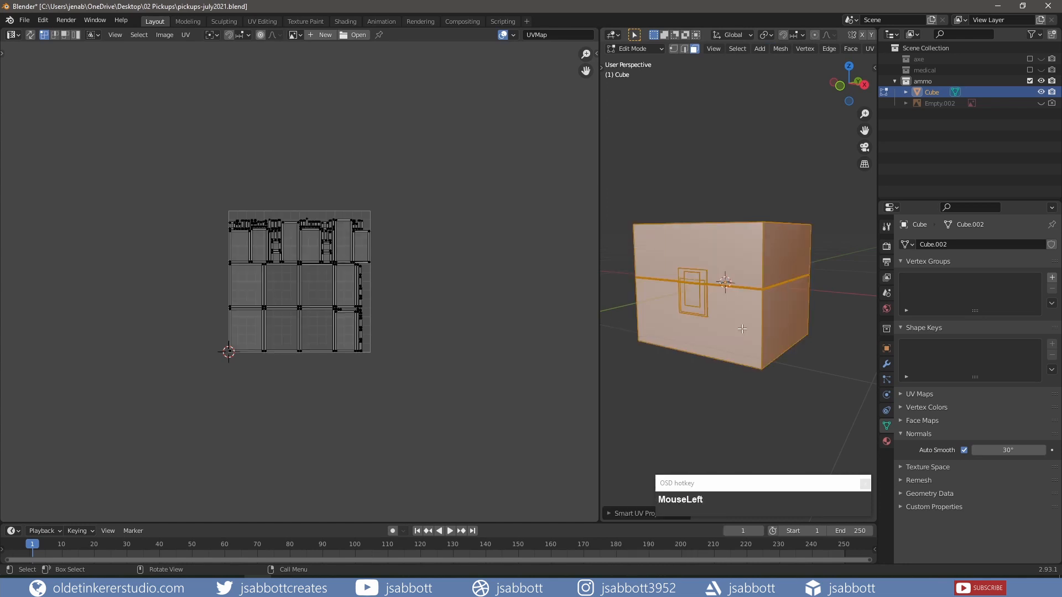
# Scale all of the ammo box's UV islands down slightly and move them upward along Y so they sit inside the UV bounds.
pyautogui.moveTo(195, 195); pyautogui.dragTo(420, 381)
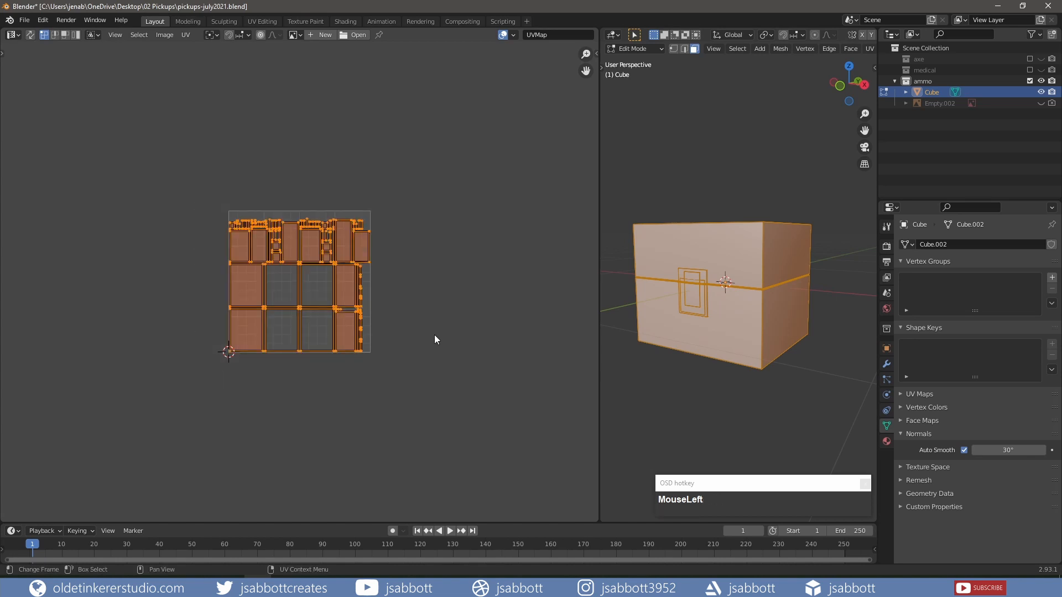
pyautogui.press('s')
pyautogui.click(429, 333)
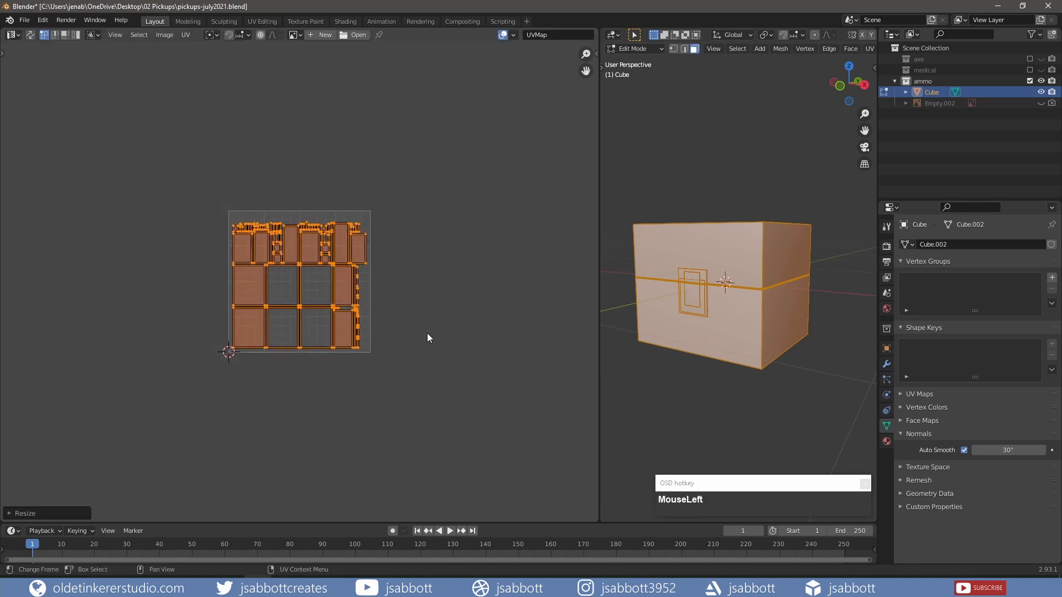
pyautogui.press('g')
pyautogui.press('y')
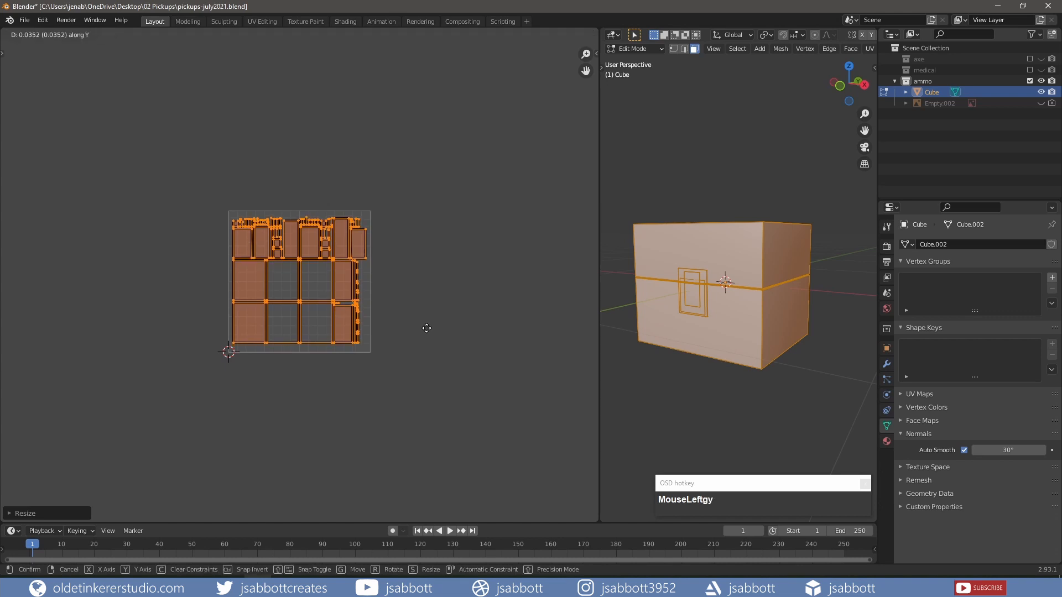
pyautogui.click(428, 332)
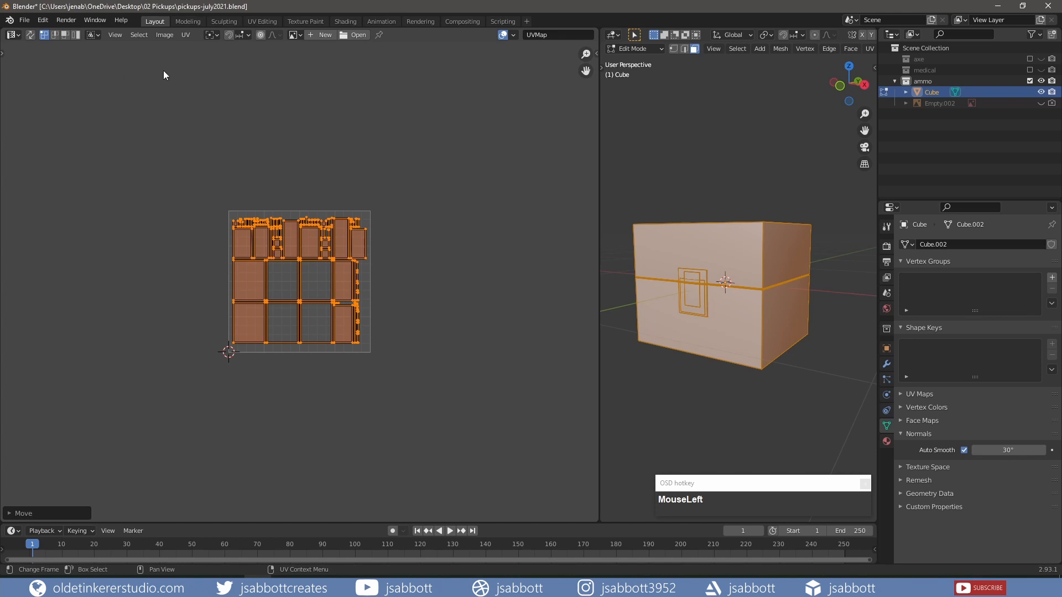
pyautogui.click(188, 34)
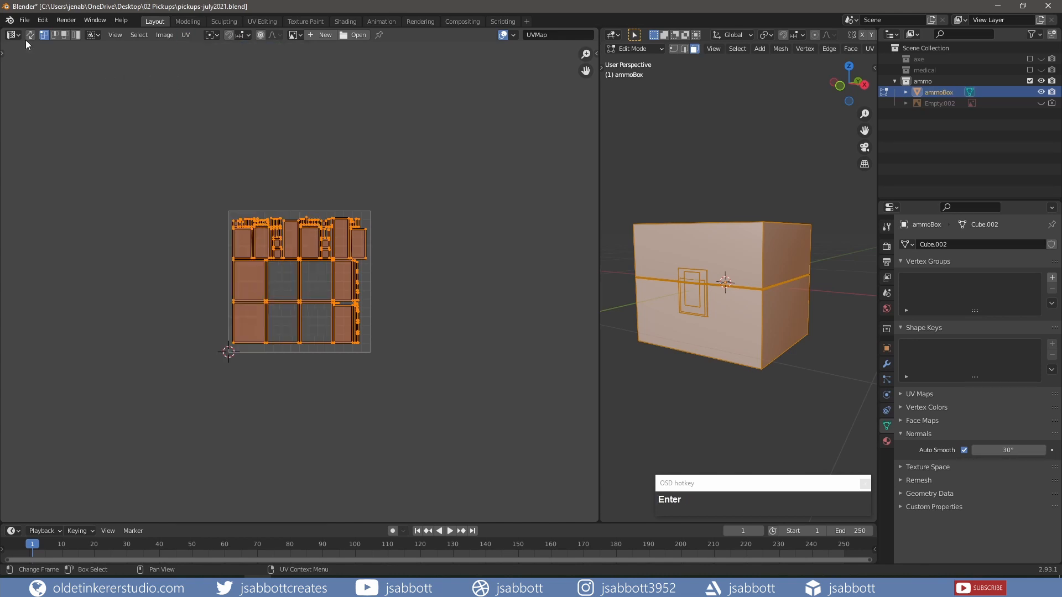
# Change the UV Editor area into a Shader Editor and create a new material named "ammo" for the ammo box.
pyautogui.click(18, 37)
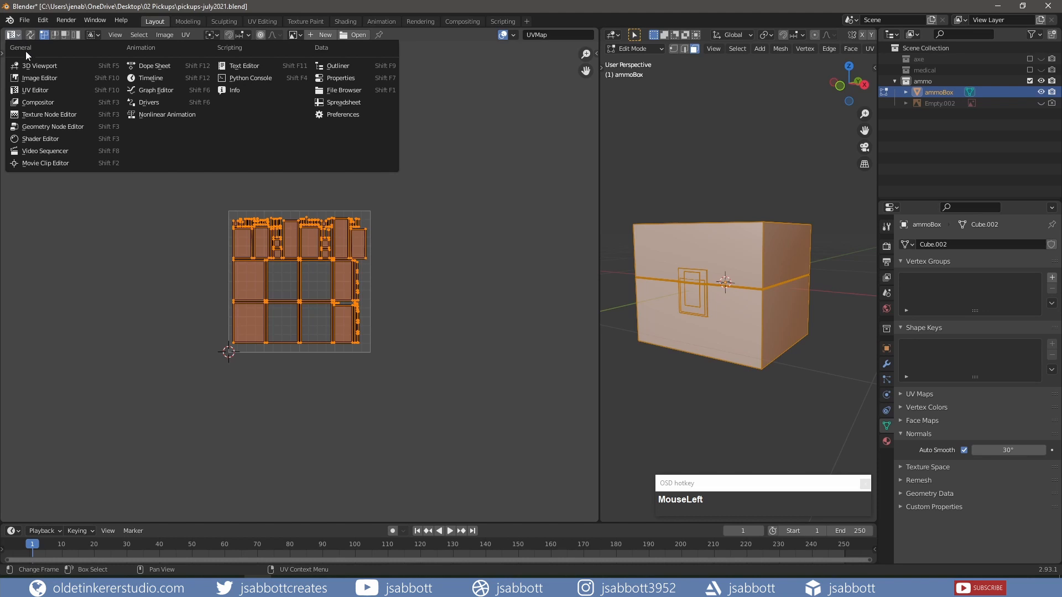
pyautogui.click(43, 140)
pyautogui.press('n')
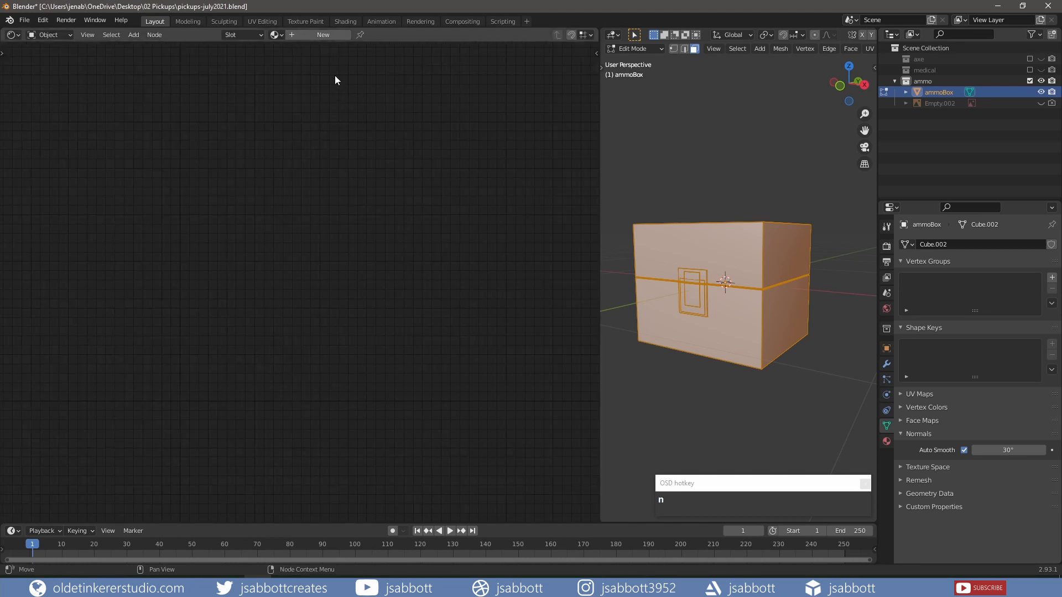
pyautogui.click(325, 34)
pyautogui.write('ammo')
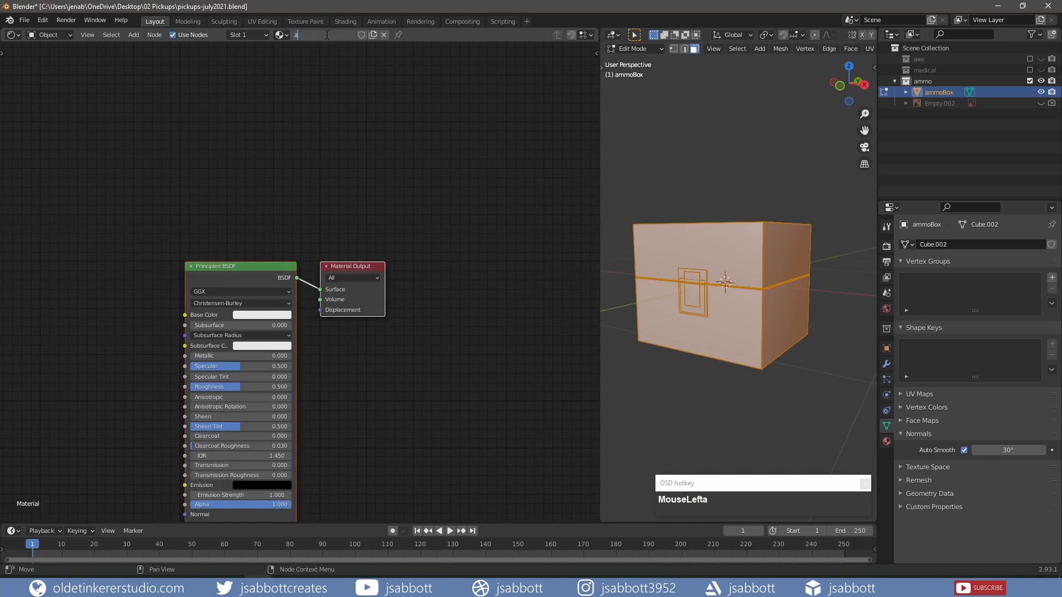
pyautogui.press('Return')
# Load the Wood066 2K textures onto the Principled BSDF with Node Wrangler's texture setup and move the Displacement node below the shader.
pyautogui.keyDown('shift'); pyautogui.moveTo(338, 65); pyautogui.dragTo(450, 104, button='middle'); pyautogui.keyUp('shift')
pyautogui.click(440, 122)
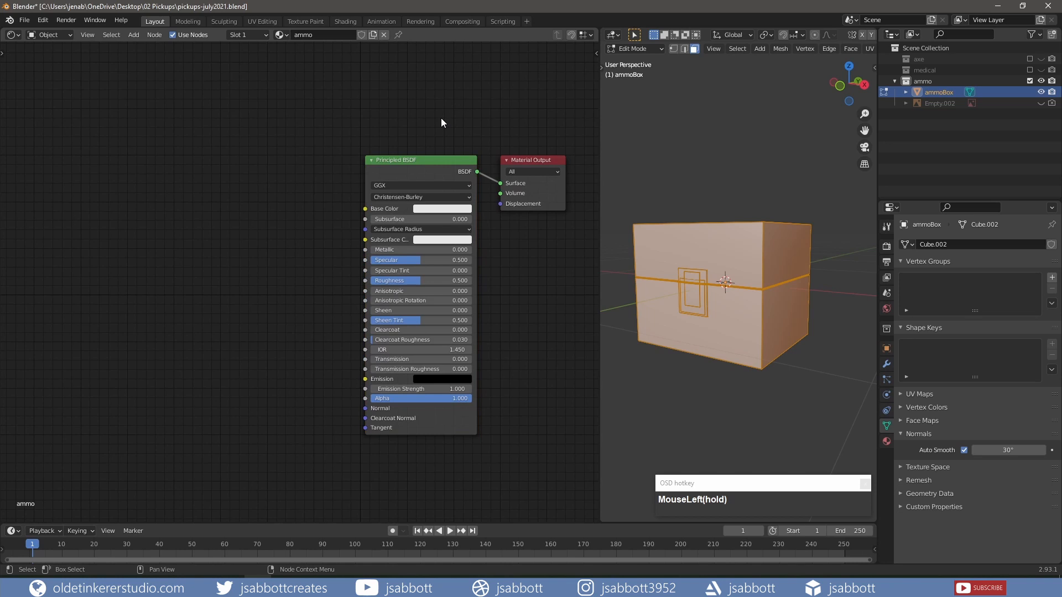
pyautogui.click(432, 161)
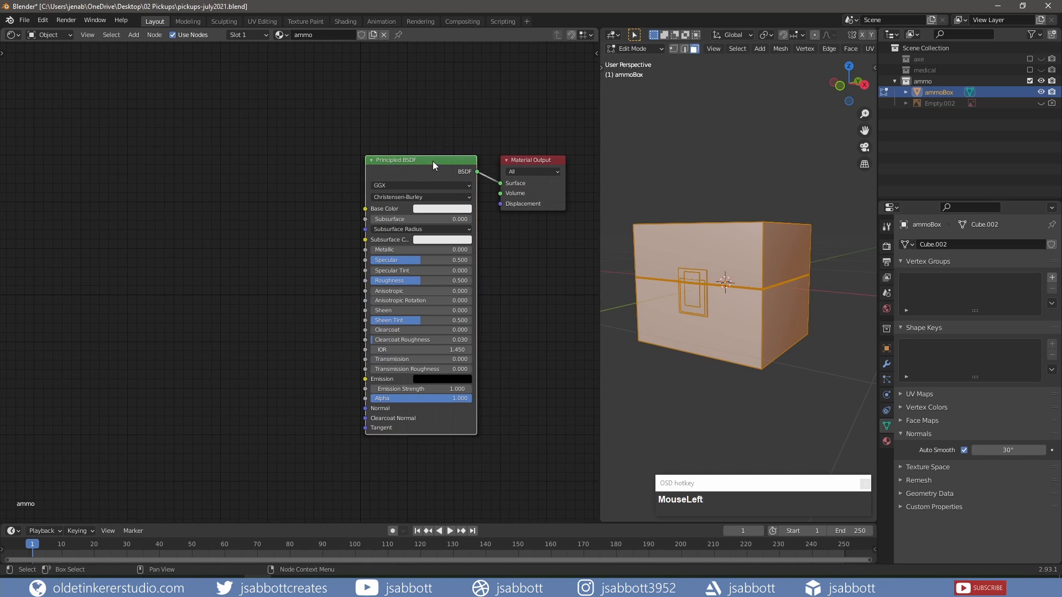
pyautogui.hotkey('ctrl', 'shift', 't')
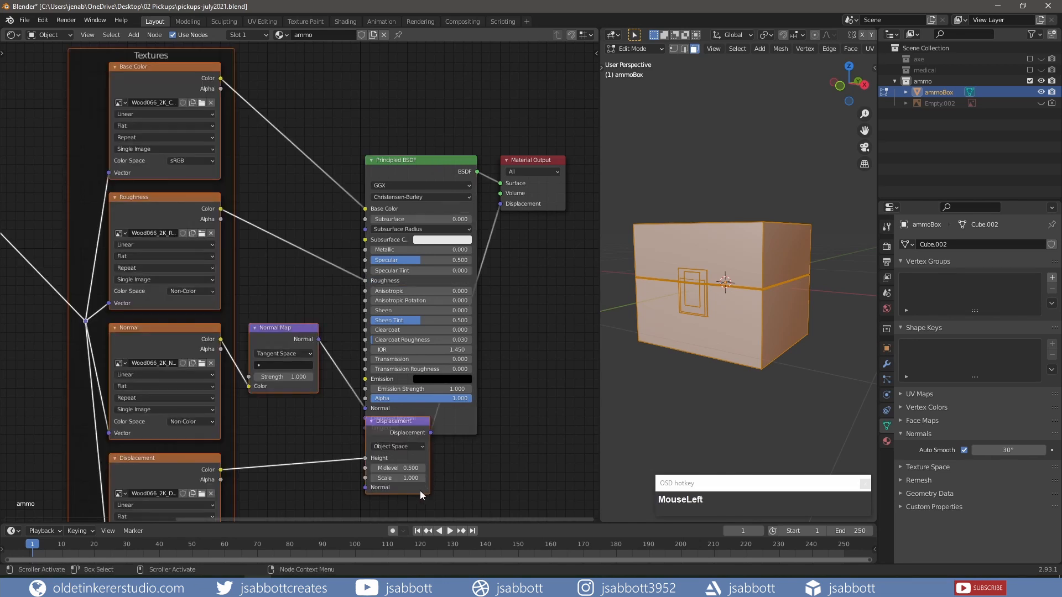
pyautogui.moveTo(420, 490); pyautogui.dragTo(420, 466)
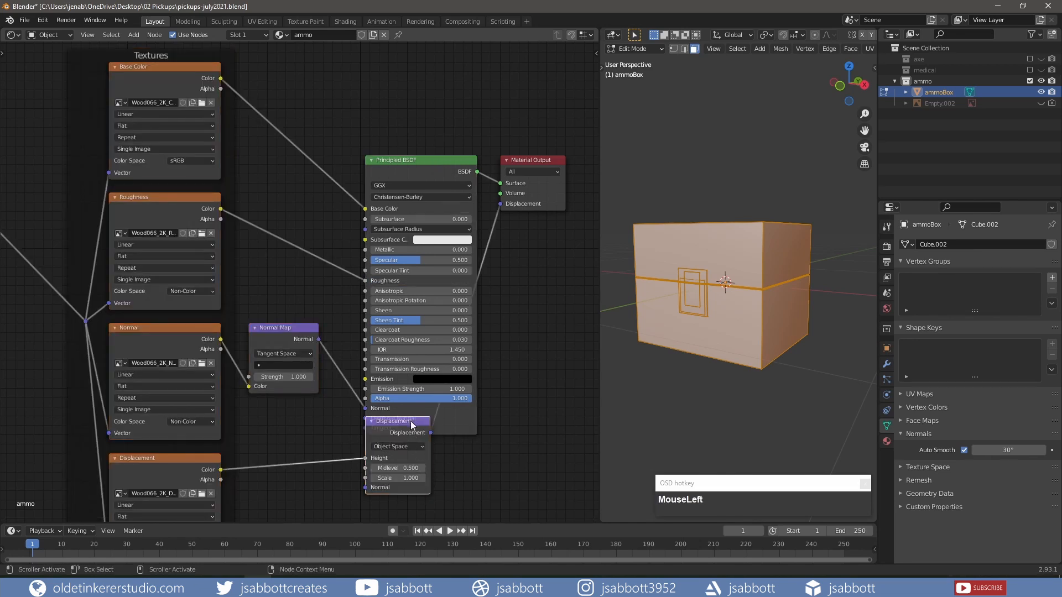
pyautogui.moveTo(411, 422); pyautogui.dragTo(410, 449)
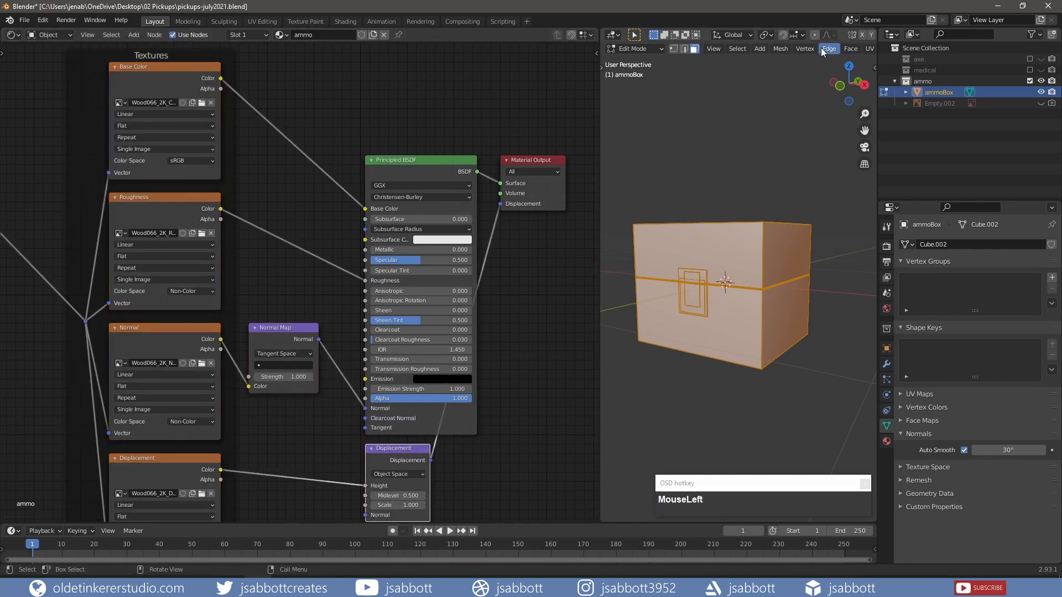
# Switch the 3D viewport to Material Preview shading and deselect all of the ammo box's faces.
pyautogui.moveTo(824, 51)
pyautogui.mouseDown(button='middle')
pyautogui.moveTo(812, 58)
pyautogui.moveTo(835, 51)
pyautogui.moveTo(663, 64)
pyautogui.mouseUp(button='middle')
pyautogui.click(846, 49)
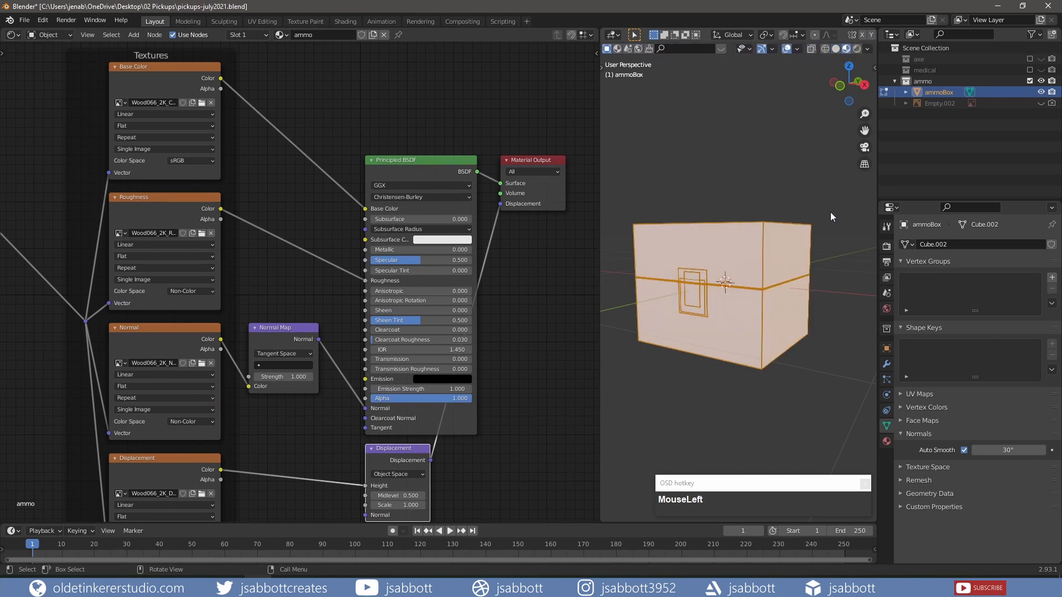
pyautogui.hotkey('alt', 'a')
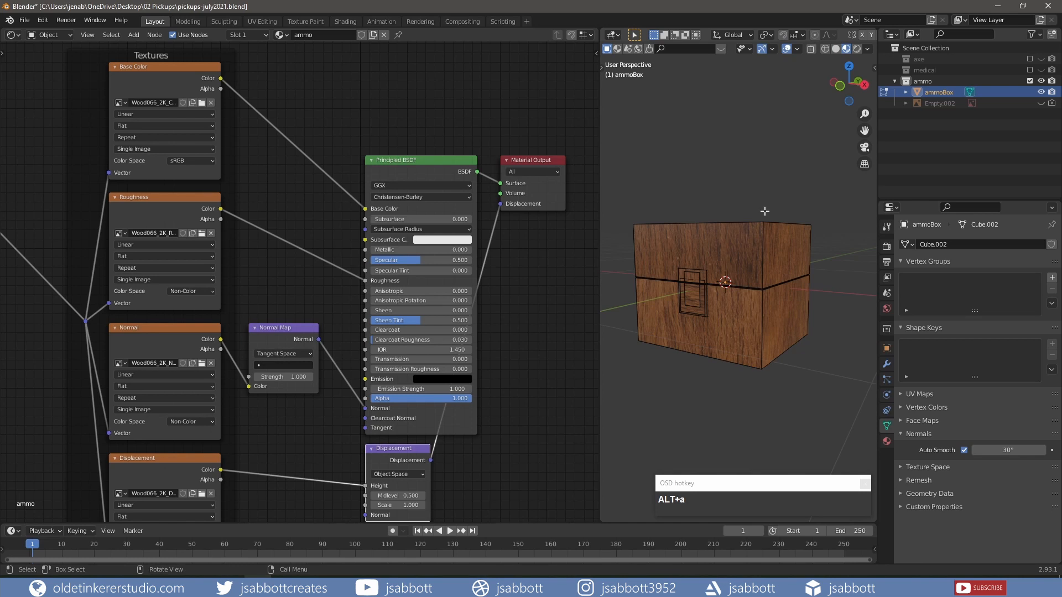
pyautogui.scroll(3, 764, 210)
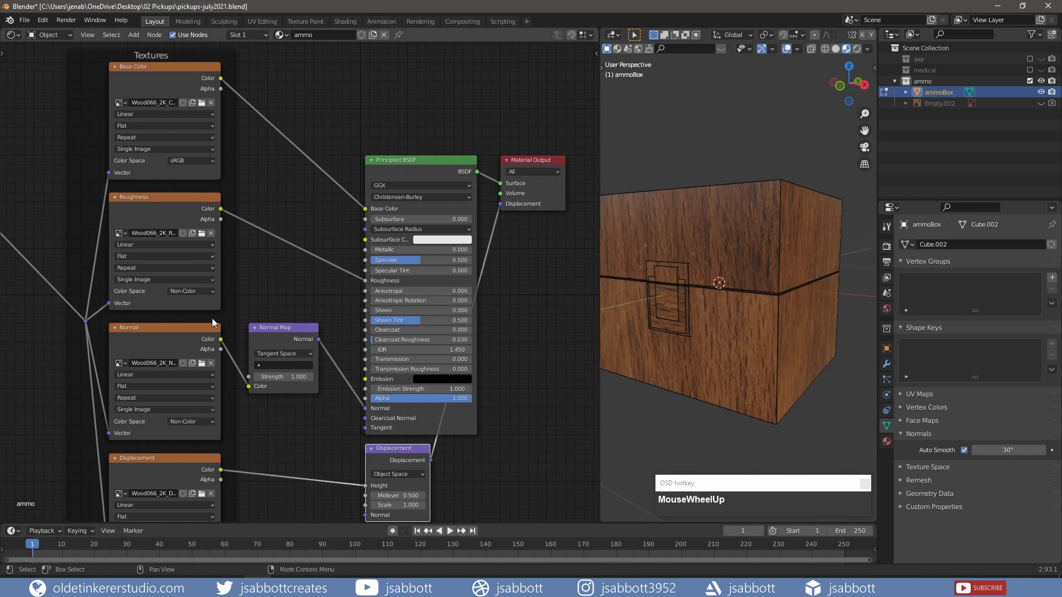
# Set the wood material's Mapping node scale to 2 on X, Y and Z.
pyautogui.keyDown('shift'); pyautogui.moveTo(43, 209); pyautogui.dragTo(249, 217, button='middle'); pyautogui.keyUp('shift')
pyautogui.keyDown('shift'); pyautogui.moveTo(167, 199); pyautogui.dragTo(238, 230, button='middle'); pyautogui.keyUp('shift')
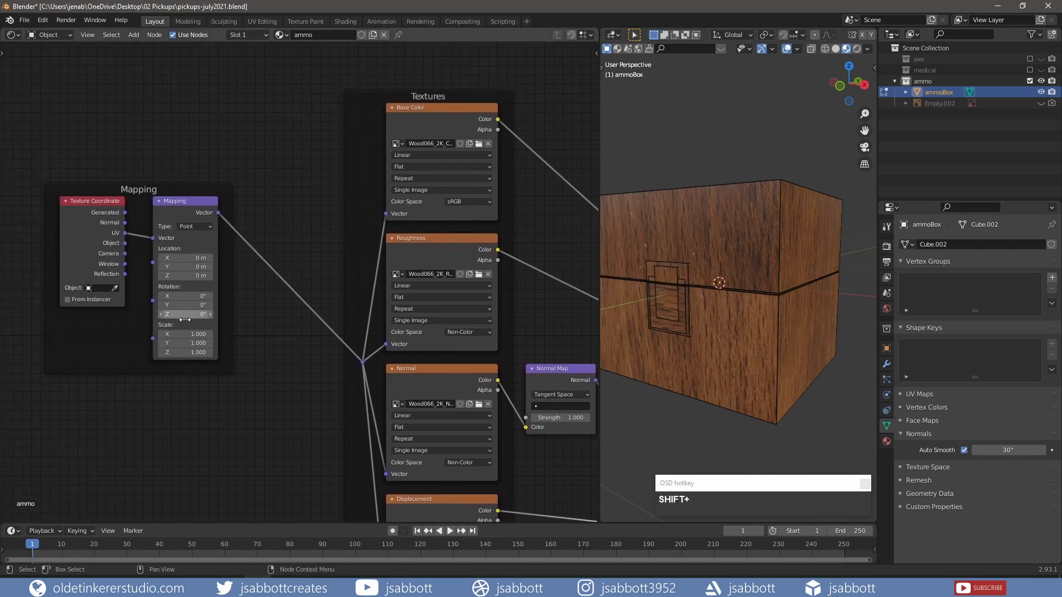
pyautogui.click(183, 334)
pyautogui.write('2')
pyautogui.press('Tab')
pyautogui.write('2')
pyautogui.press('Tab')
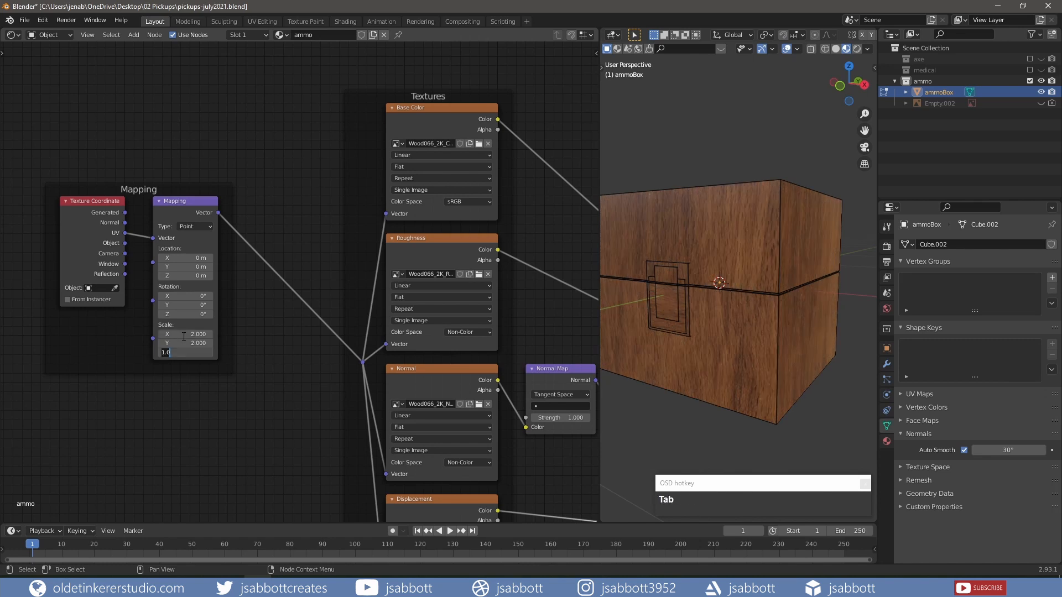
pyautogui.write('2')
pyautogui.press('Return')
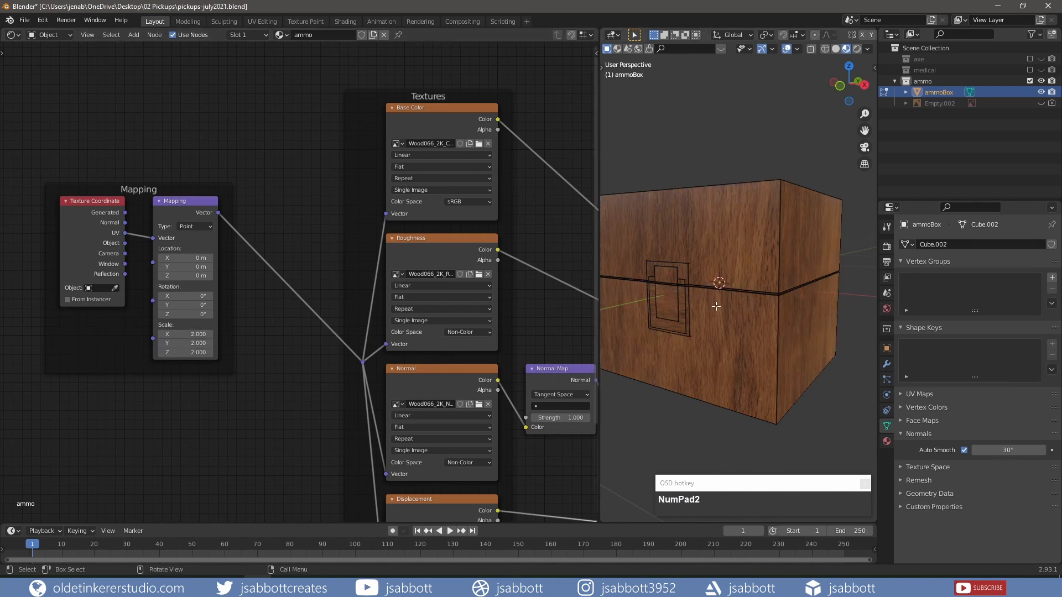
# Select the latch's linked parts and assign them a new material named "ammo2" in a second material slot.
pyautogui.moveTo(738, 293); pyautogui.dragTo(680, 281, button='middle')
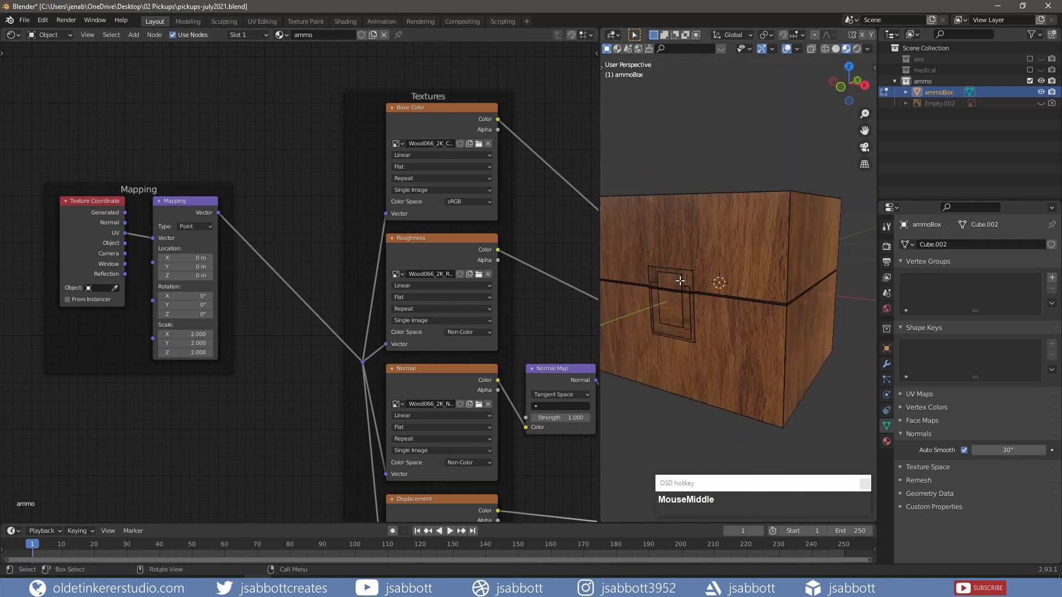
pyautogui.press('l')
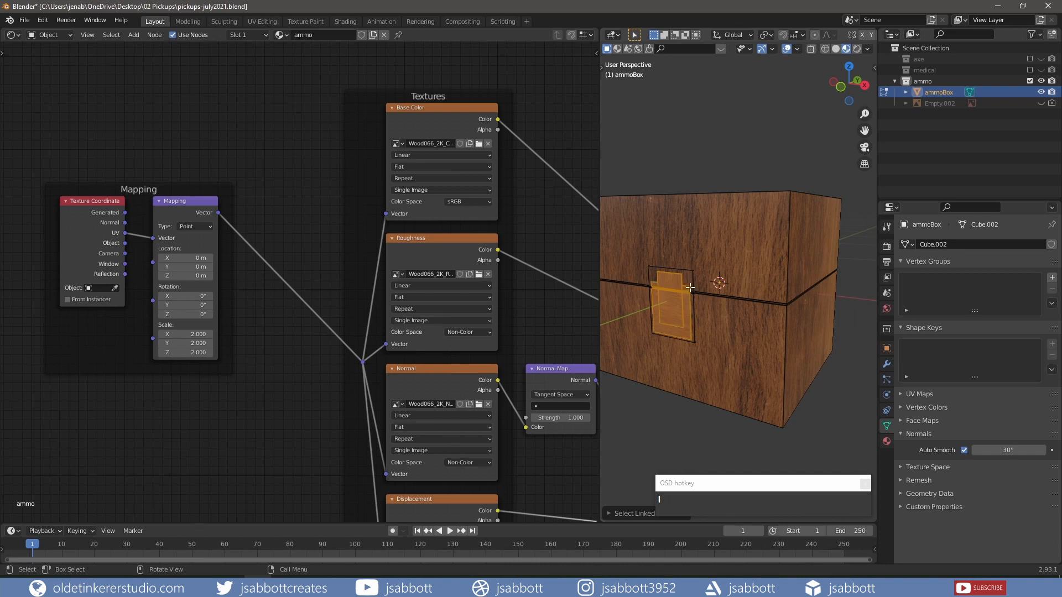
pyautogui.press('l')
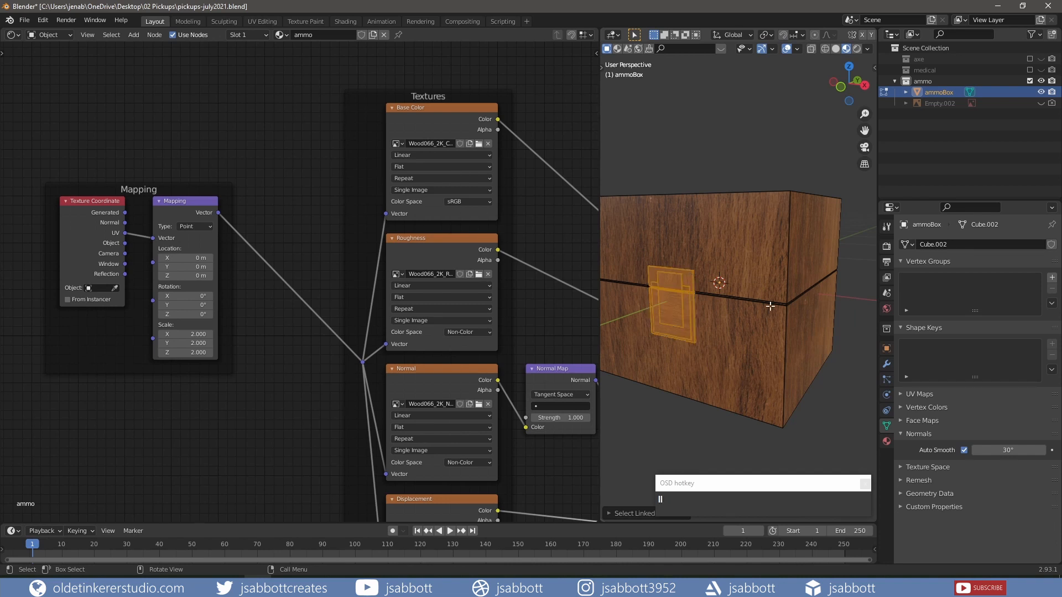
pyautogui.click(887, 441)
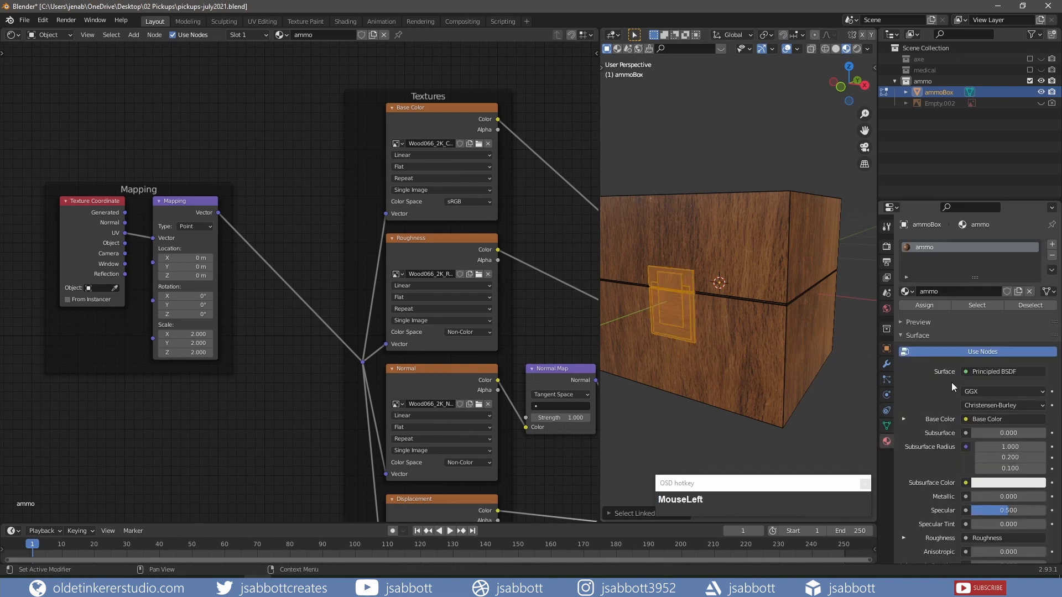
pyautogui.click(1052, 247)
pyautogui.click(981, 314)
pyautogui.doubleClick(966, 313)
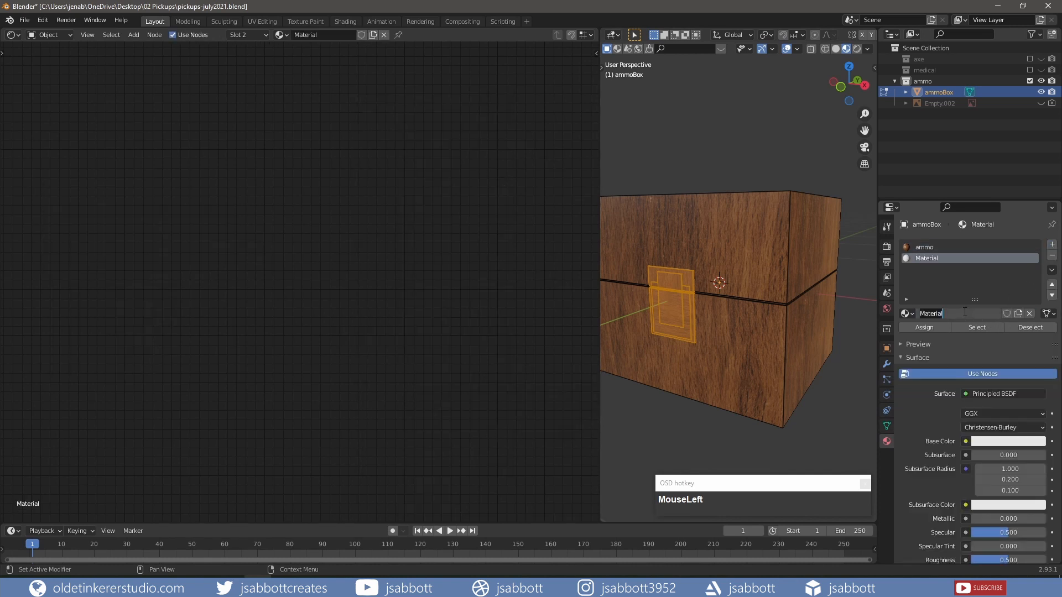
pyautogui.write('ammo2')
pyautogui.press('Return')
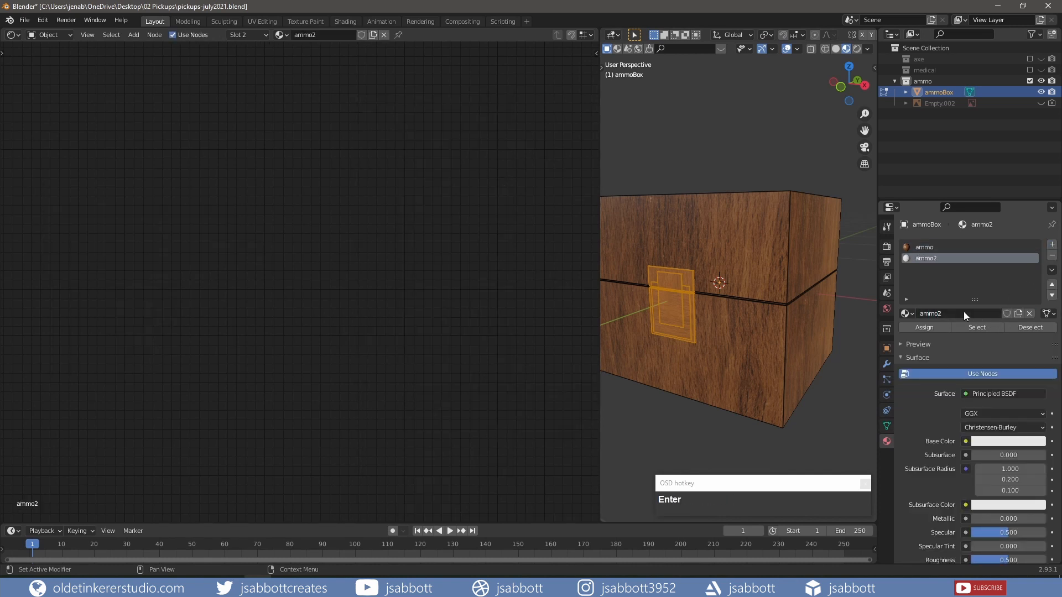
pyautogui.click(931, 326)
# Load the Metal028 2K textures onto ammo2's Principled BSDF with Node Wrangler's texture setup and move the Displacement node below the shader.
pyautogui.keyDown('shift'); pyautogui.moveTo(492, 213); pyautogui.dragTo(244, 175, button='middle'); pyautogui.keyUp('shift')
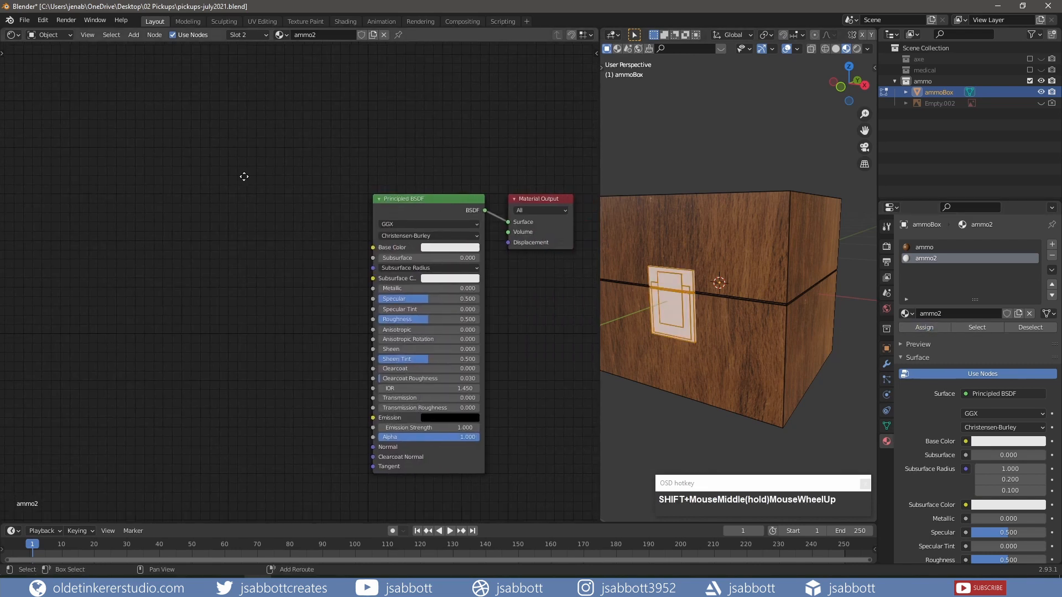
pyautogui.click(437, 199)
pyautogui.hotkey('ctrl', 'shift', 't')
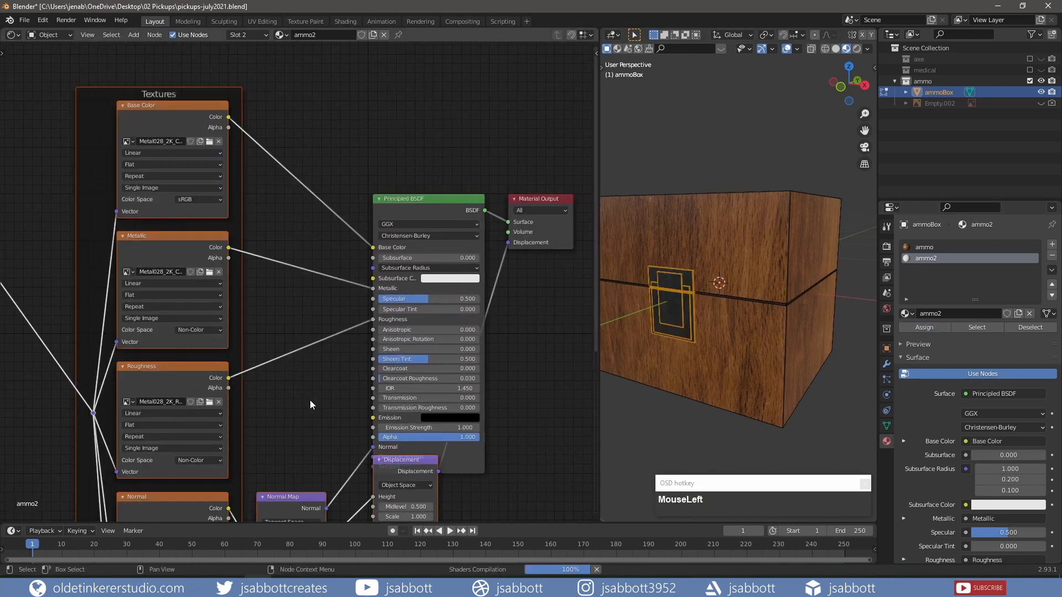
pyautogui.click(420, 463)
pyautogui.moveTo(419, 464); pyautogui.dragTo(432, 496)
# Insert a ColorRamp between ammo2's Base Color texture and the shader, with Constant interpolation and its black stop lightened to grey.
pyautogui.hotkey('shift', 'a')
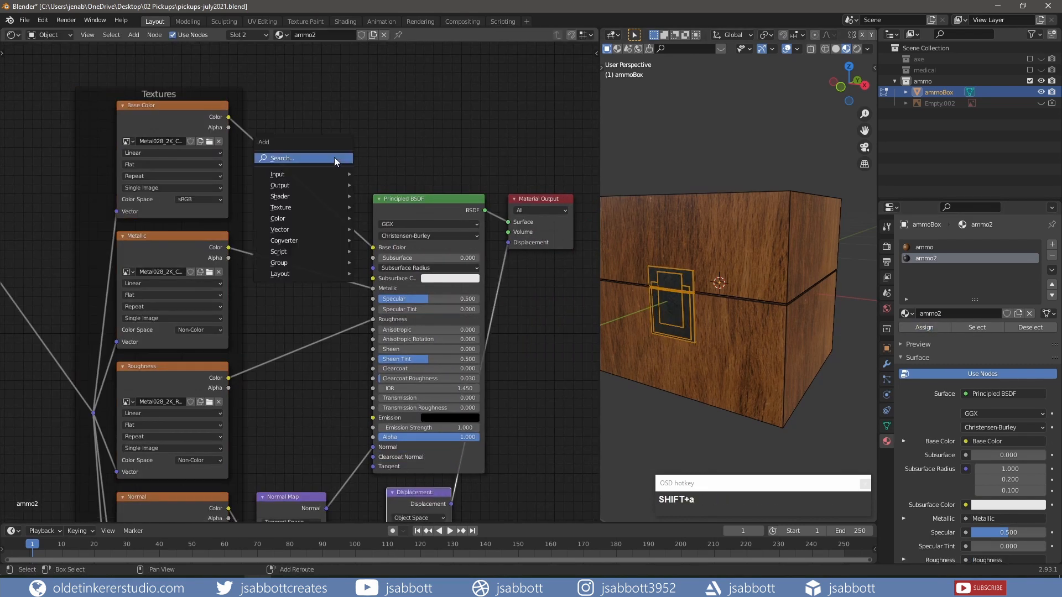
pyautogui.moveTo(330, 242)
pyautogui.click(405, 267)
pyautogui.click(358, 184)
pyautogui.click(358, 182)
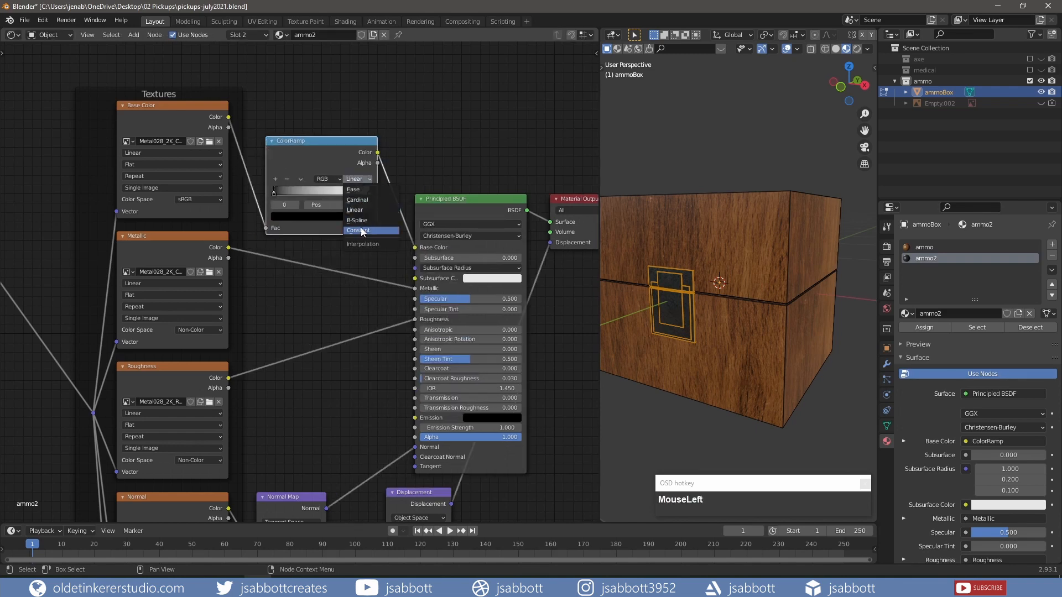
pyautogui.click(360, 229)
pyautogui.click(350, 217)
pyautogui.moveTo(352, 147); pyautogui.dragTo(352, 132)
pyautogui.press('Tab')
pyautogui.scroll(4, 705, 279)
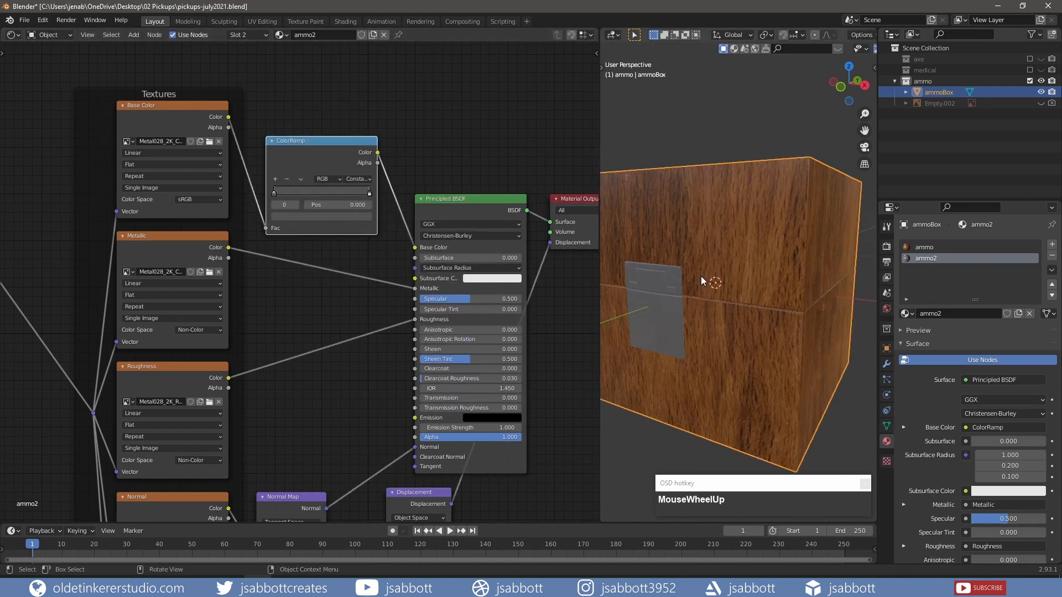
# Select the latch's lower frame plate, assign it a new material named "ammo3" and load the Metal028 2K textures into it.
pyautogui.press('Tab')
pyautogui.hotkey('alt', 'a')
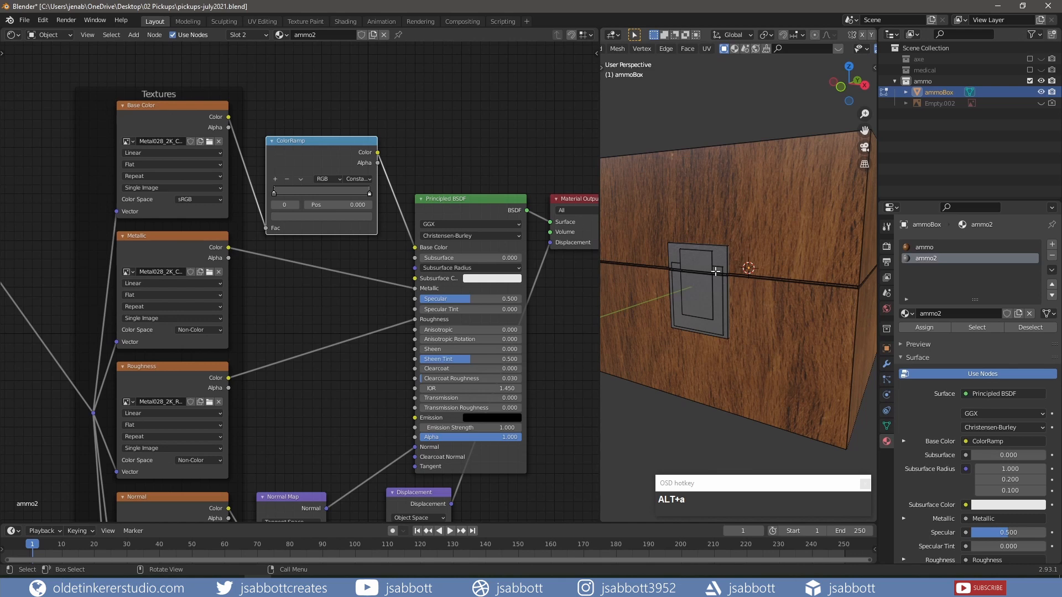
pyautogui.press('l')
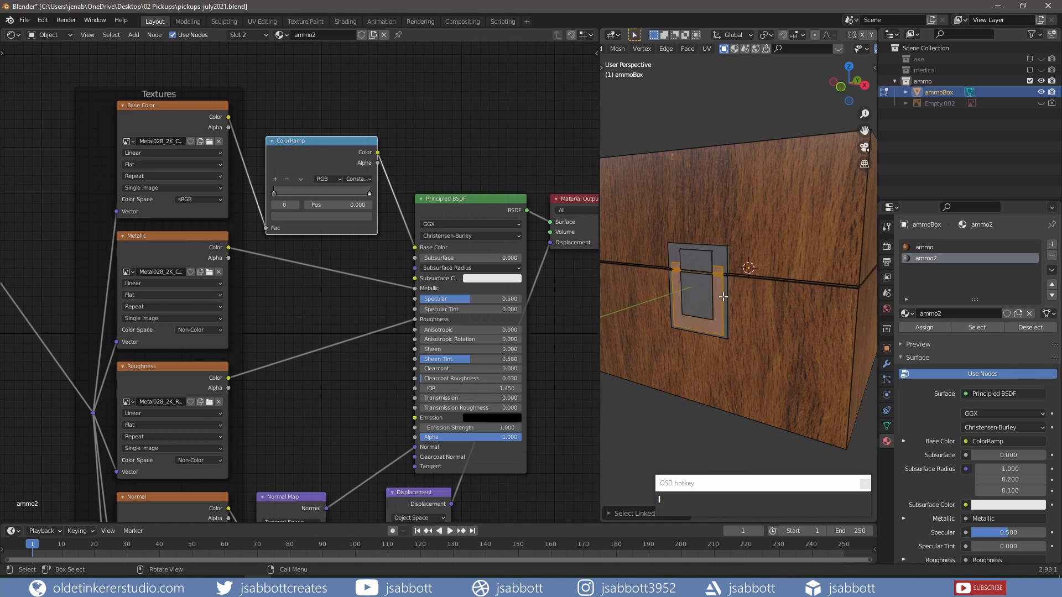
pyautogui.click(1052, 244)
pyautogui.click(957, 313)
pyautogui.doubleClick(953, 313)
pyautogui.write('ammo3')
pyautogui.press('Return')
pyautogui.click(924, 327)
pyautogui.click(430, 198)
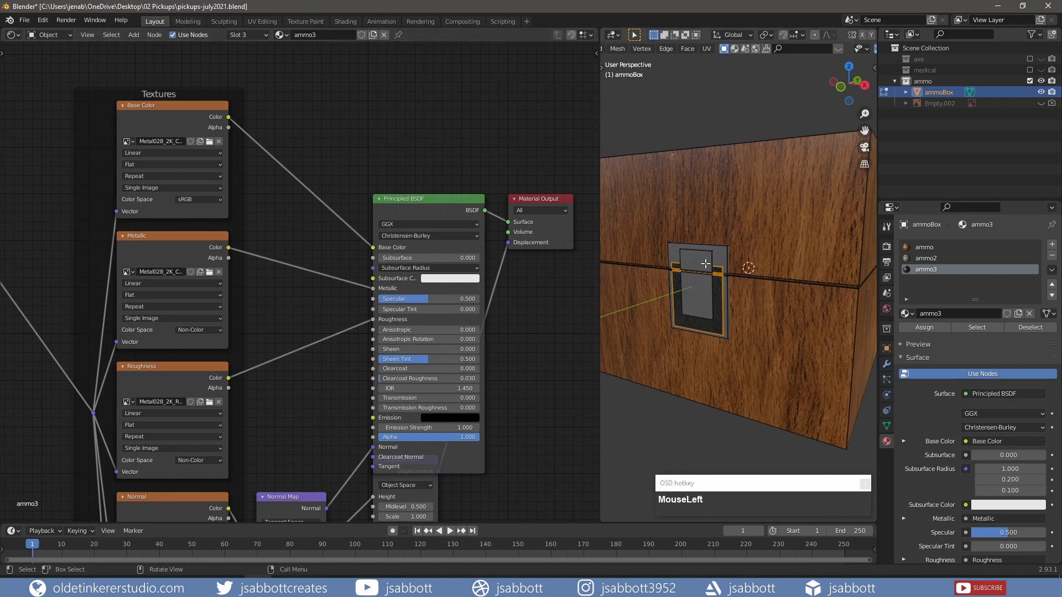
# Select the latch's linked central plate, assign it a new material named "ammo4" and load the Metal028 2K textures into it.
pyautogui.click(701, 259)
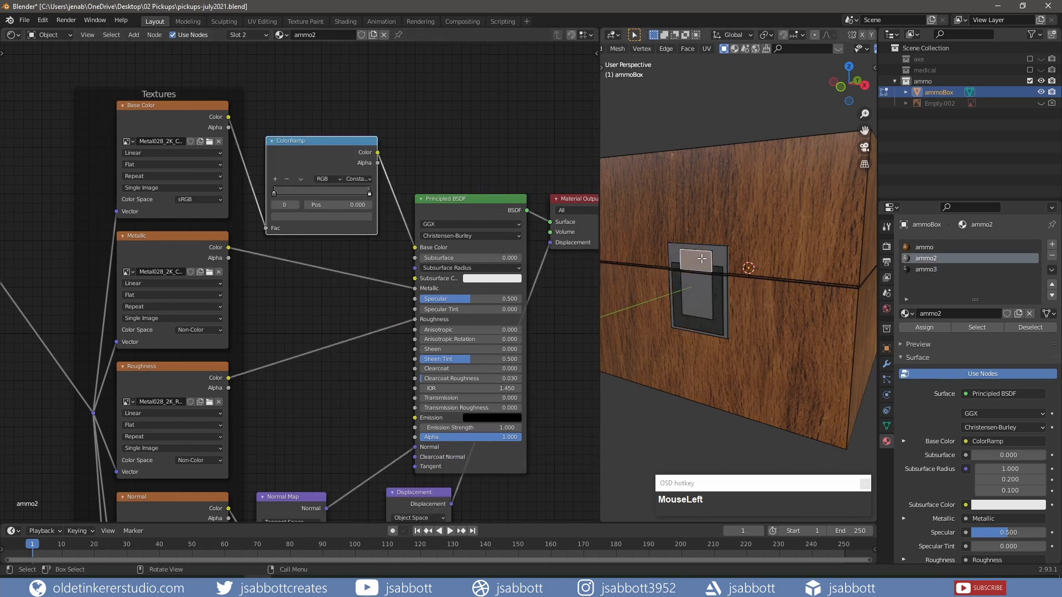
pyautogui.press('l')
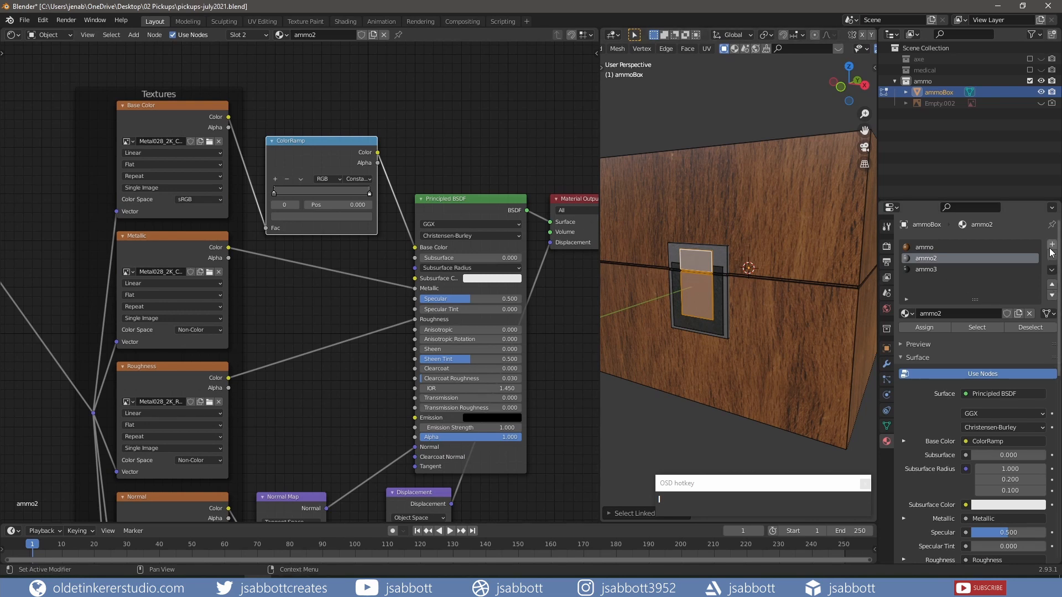
pyautogui.click(1052, 244)
pyautogui.click(976, 314)
pyautogui.doubleClick(958, 313)
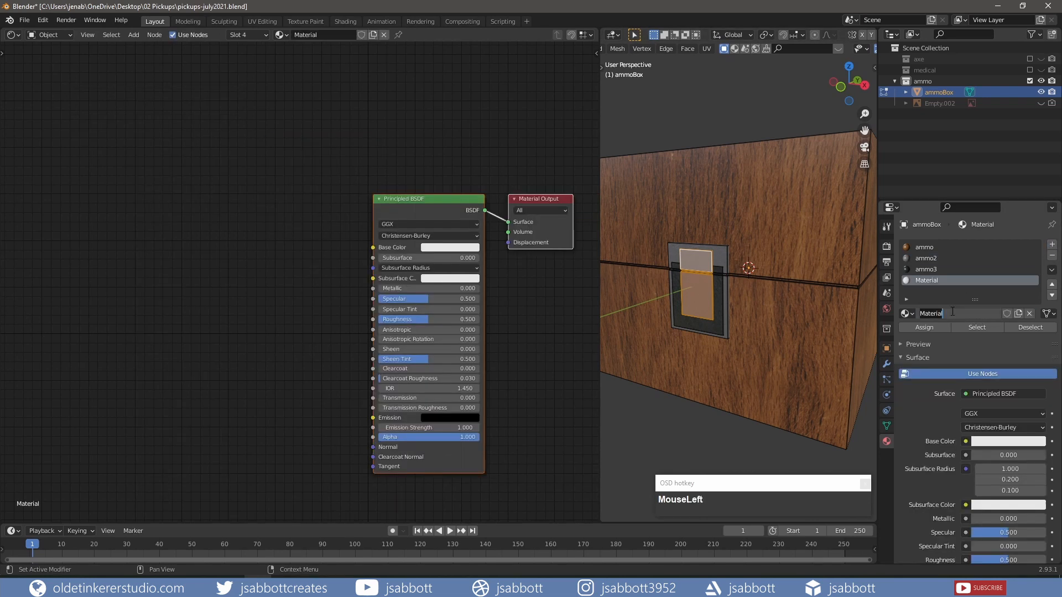
pyautogui.write('ammo4')
pyautogui.press('Return')
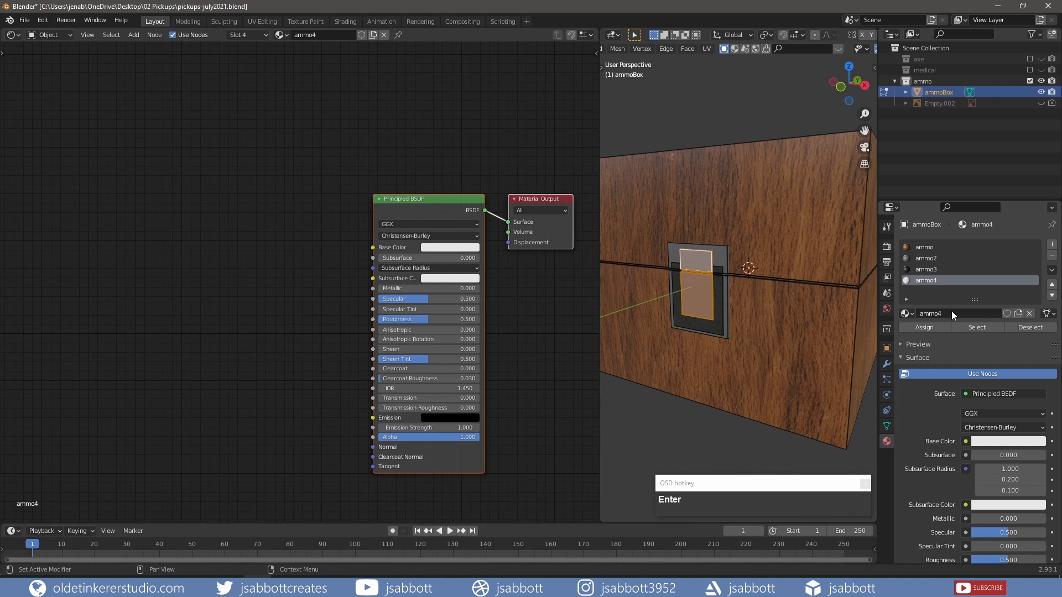
pyautogui.click(937, 326)
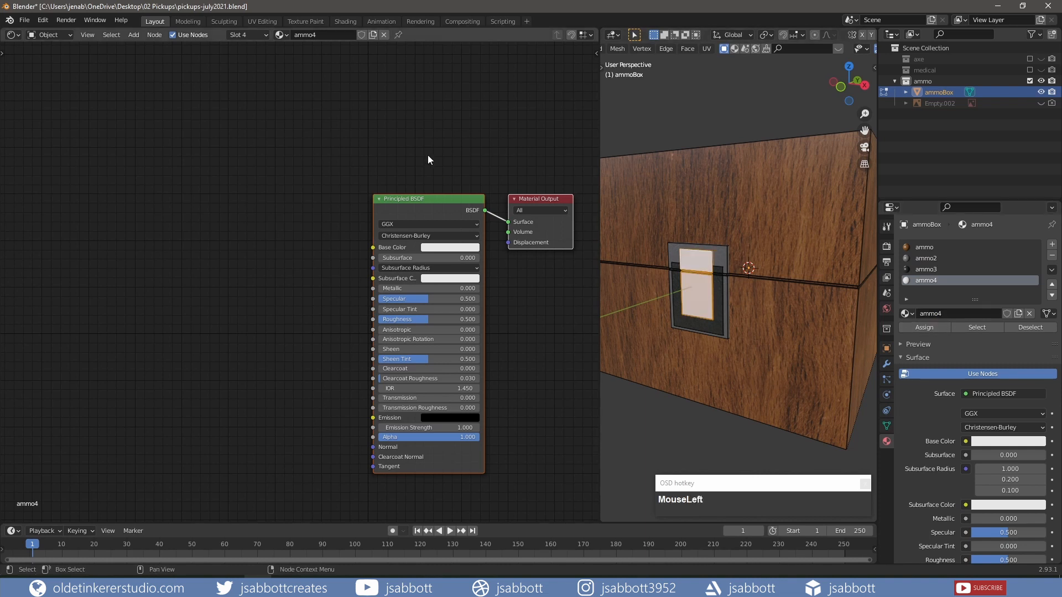
pyautogui.click(443, 198)
pyautogui.hotkey('ctrl', 'shift', 't')
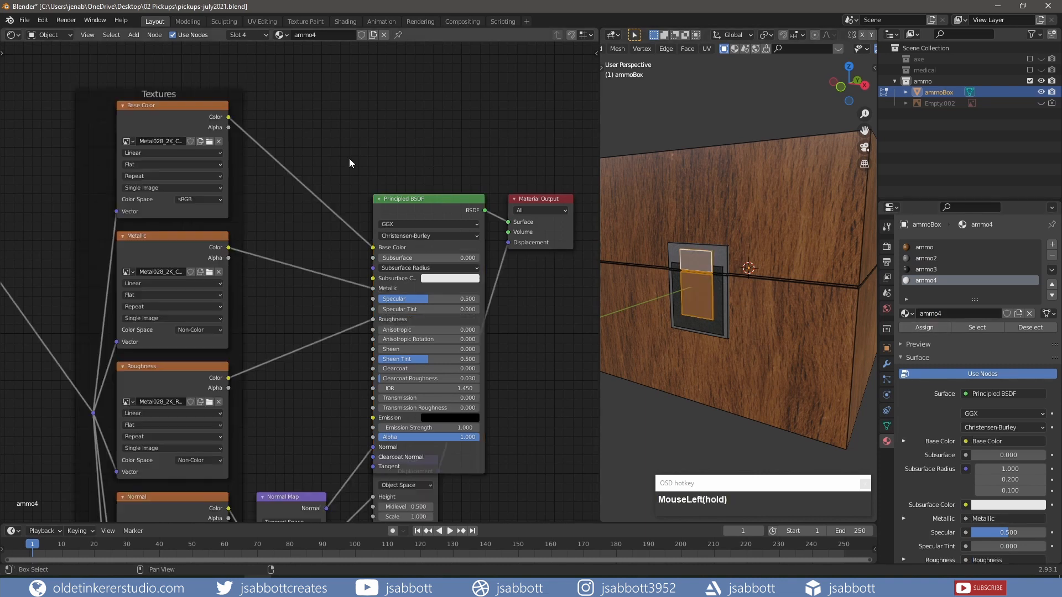
# Insert a Constant ColorRamp between ammo4's Base Color texture and the shader, with its black stop recoloured blue, about H 0.619, S 0.770, V 0.337.
pyautogui.hotkey('shift', 'a')
pyautogui.moveTo(334, 134)
pyautogui.click(388, 161)
pyautogui.click(327, 183)
pyautogui.click(335, 212)
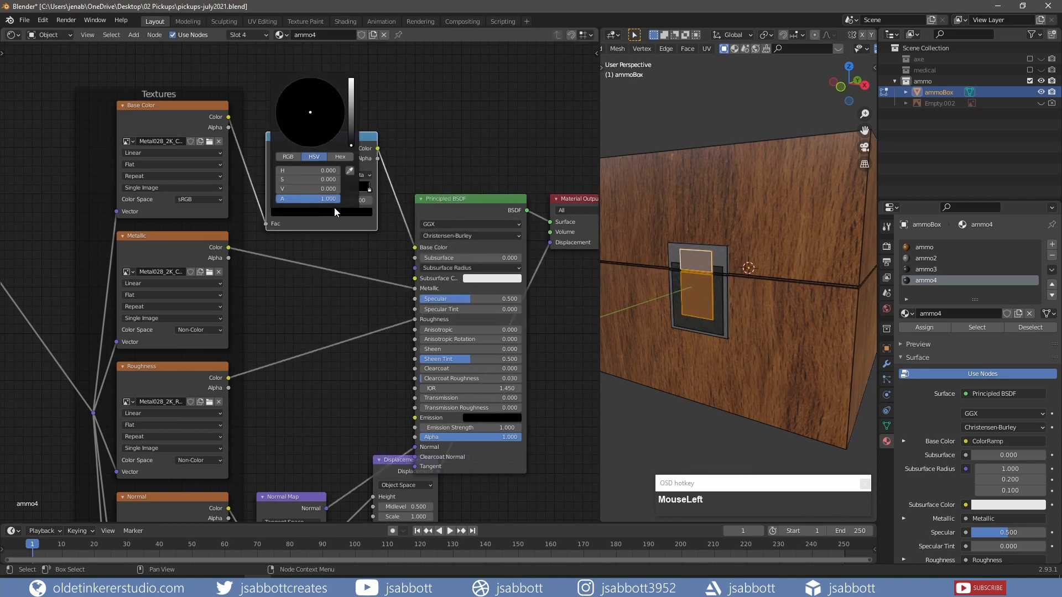
pyautogui.moveTo(351, 130); pyautogui.dragTo(352, 105)
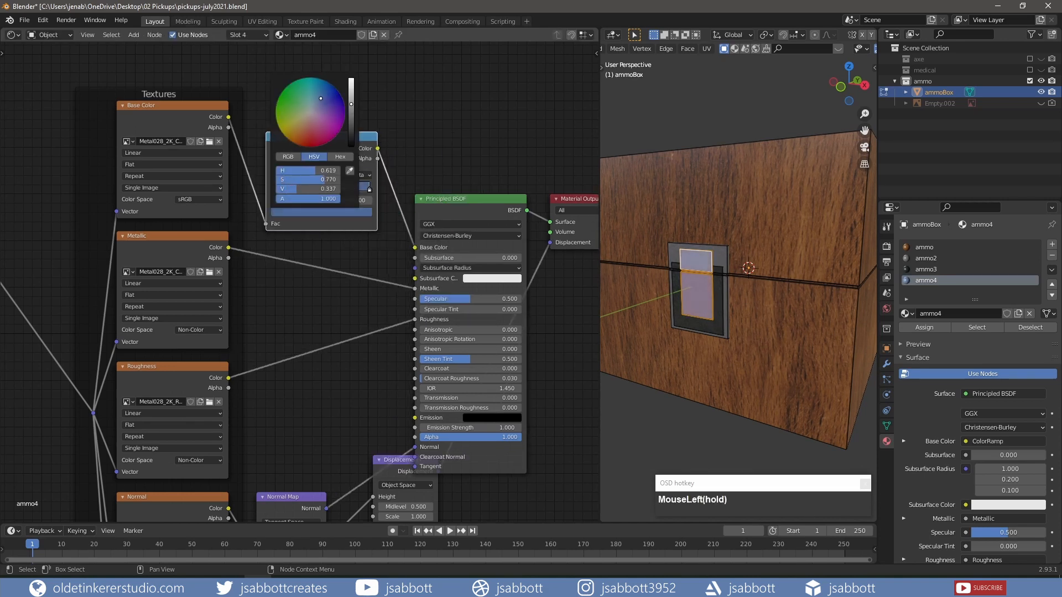
pyautogui.press('Tab')
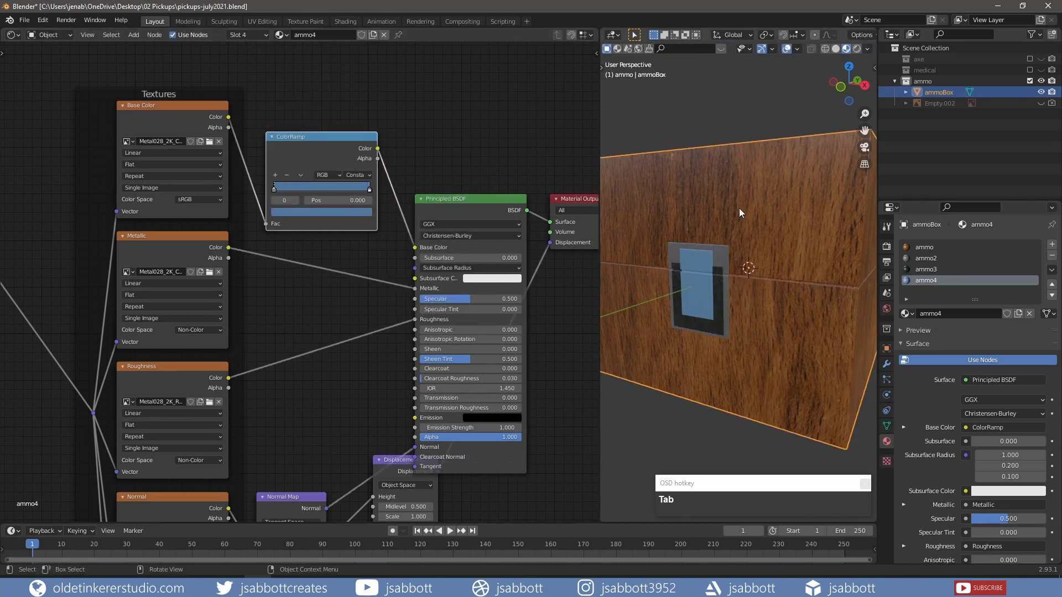
pyautogui.keyDown('shift'); pyautogui.moveTo(738, 208); pyautogui.dragTo(736, 243, button='middle'); pyautogui.keyUp('shift')
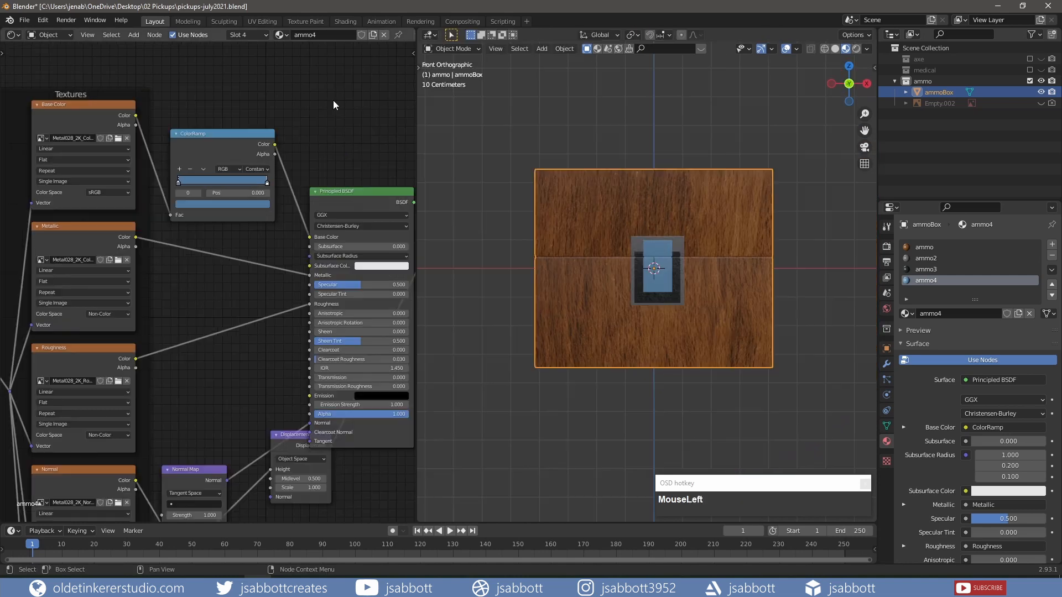
# Import ammo-box-bullet.png as an image plane.
pyautogui.click(26, 22)
pyautogui.moveTo(71, 169)
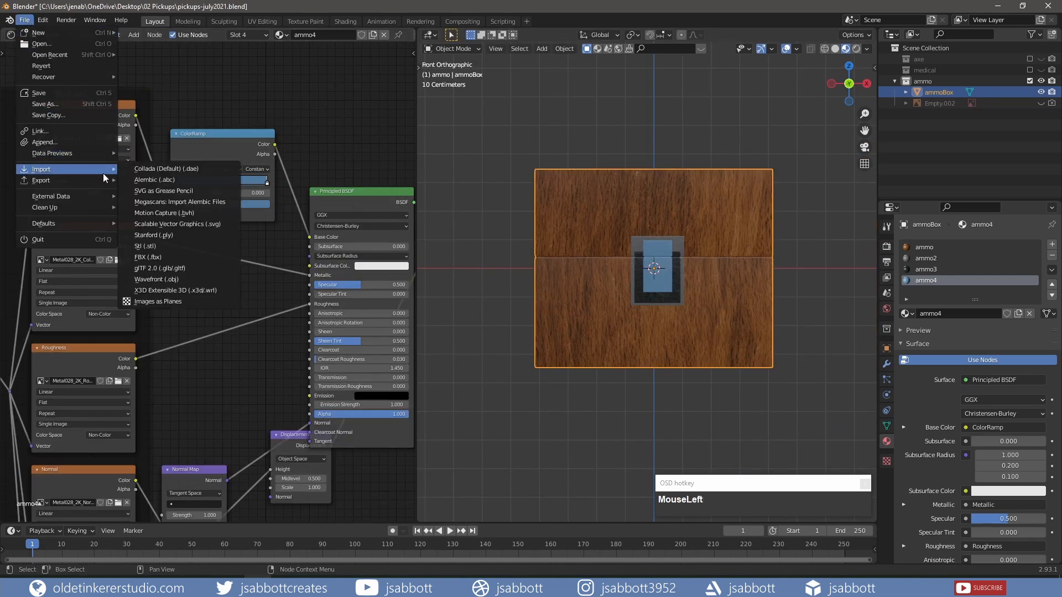
pyautogui.click(164, 302)
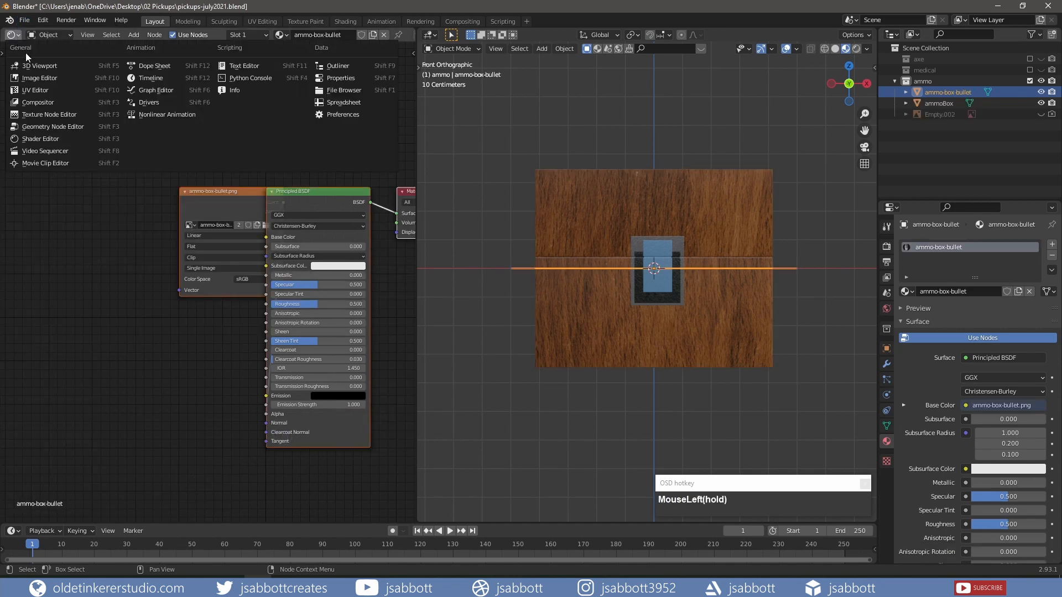
# Switch the node editor area to the UV Editor and display the ammo-box-bullet.png image in it.
pyautogui.doubleClick(37, 93)
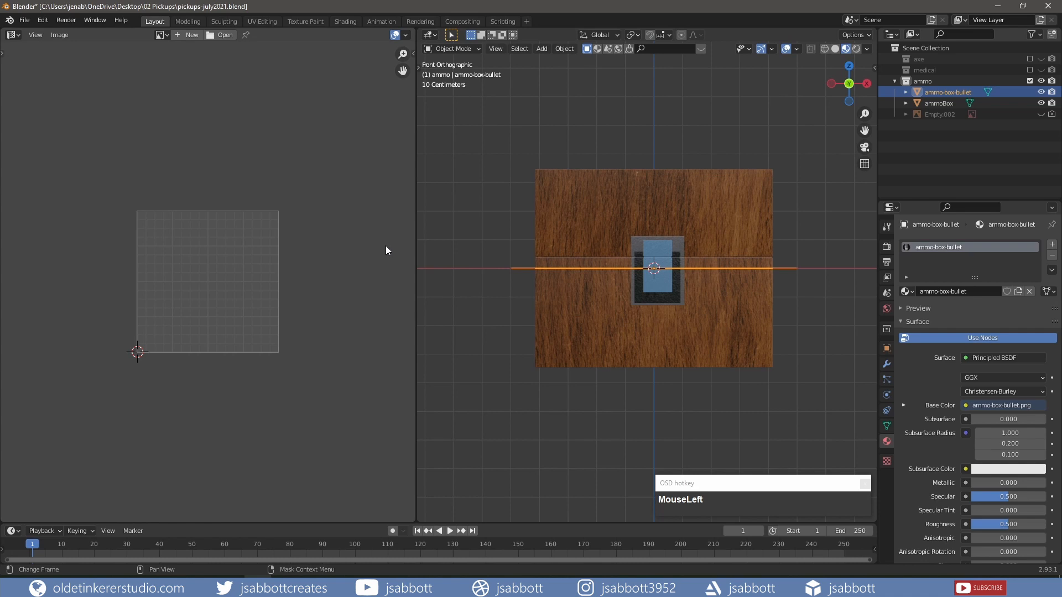
pyautogui.click(167, 34)
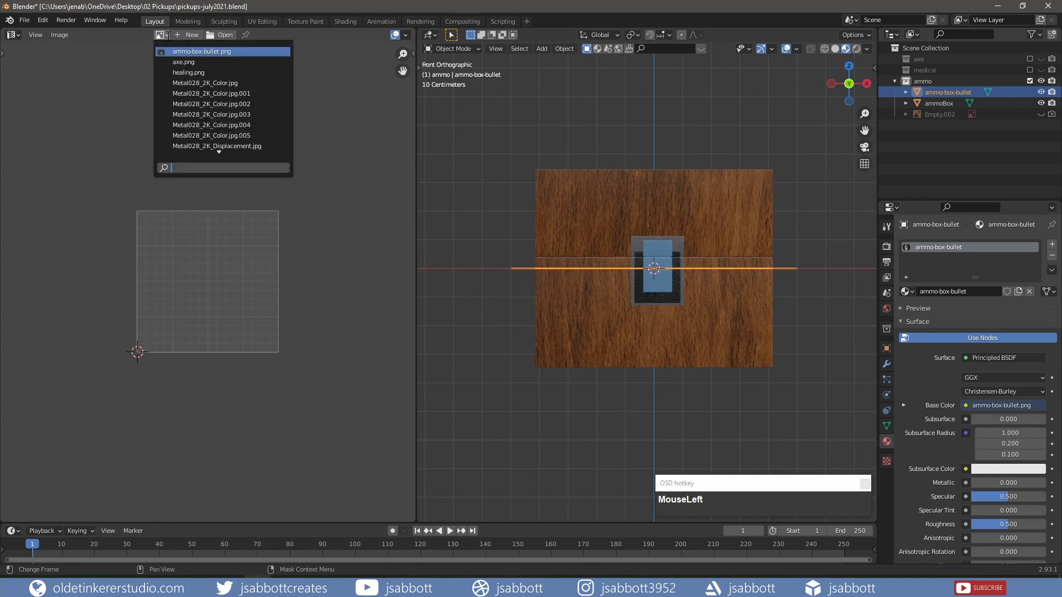
pyautogui.click(202, 51)
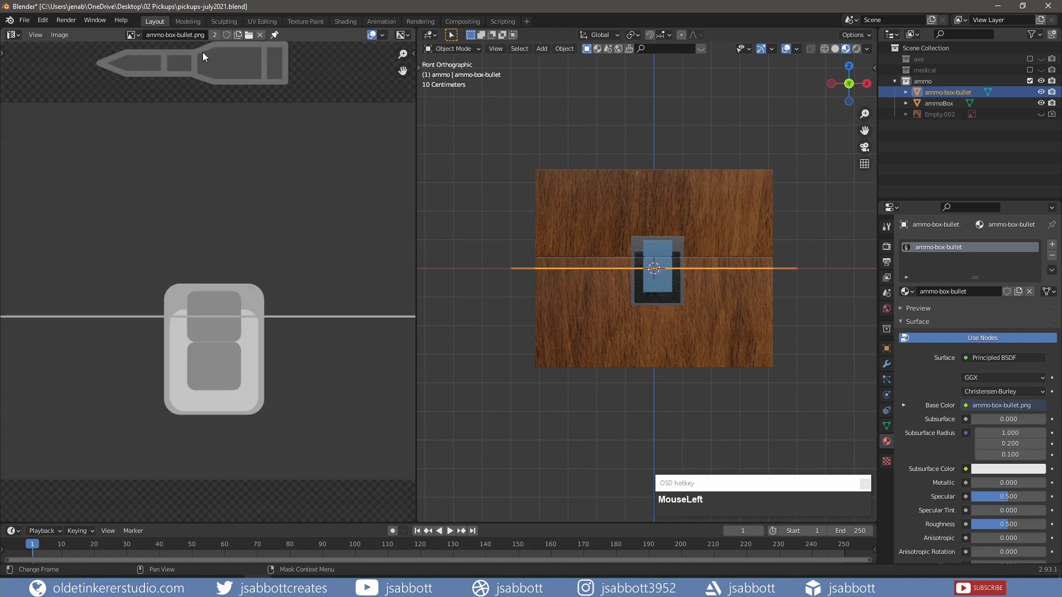
pyautogui.scroll(-3, 262, 177)
pyautogui.scroll(-1, 263, 178)
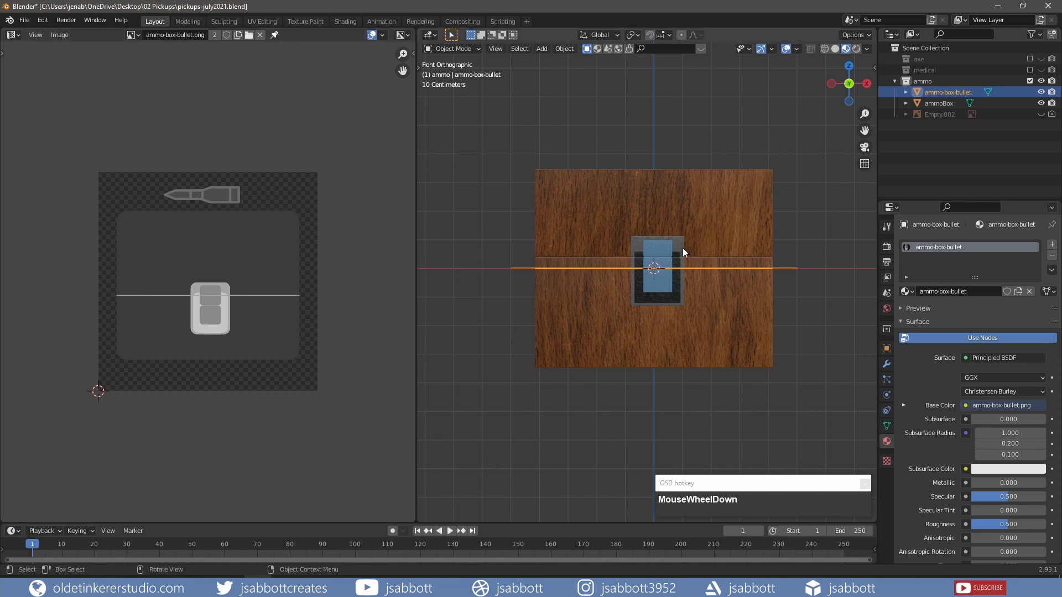
# Move the bullet image plane up about 0.35 m along Z, just above the ammo box's top face.
pyautogui.press('g')
pyautogui.press('z')
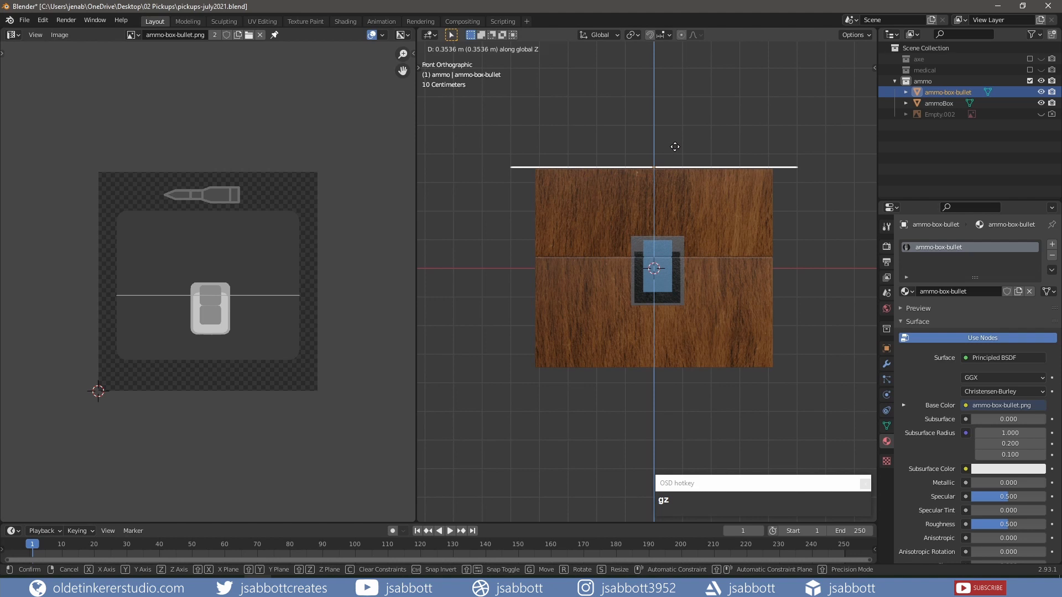
pyautogui.click(675, 147)
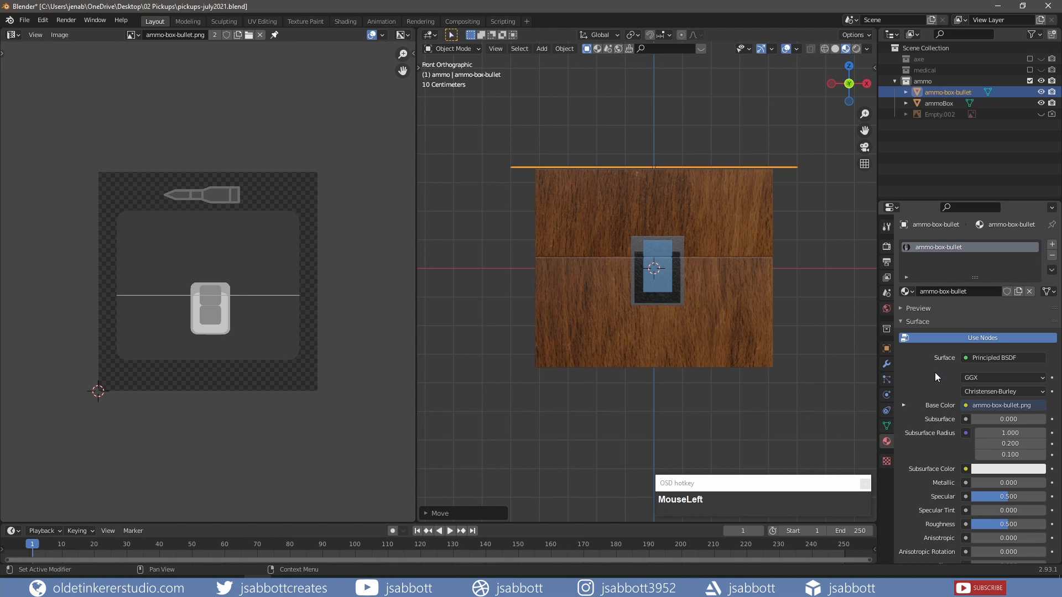
# Set the Shadow Mode of the ammo-box-bullet material to None.
pyautogui.scroll(-16, 936, 377)
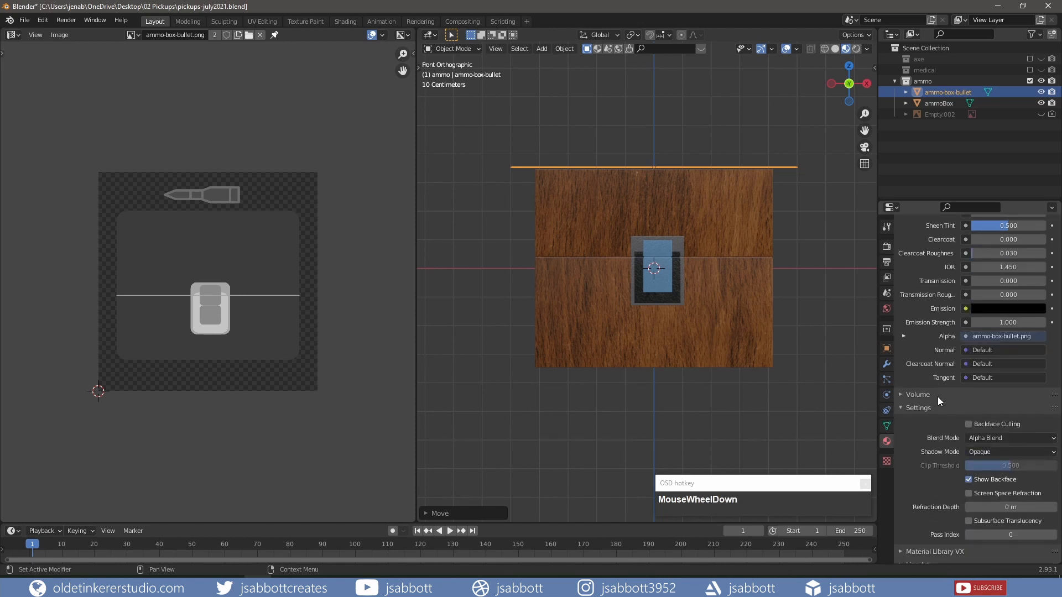
pyautogui.scroll(-3, 938, 401)
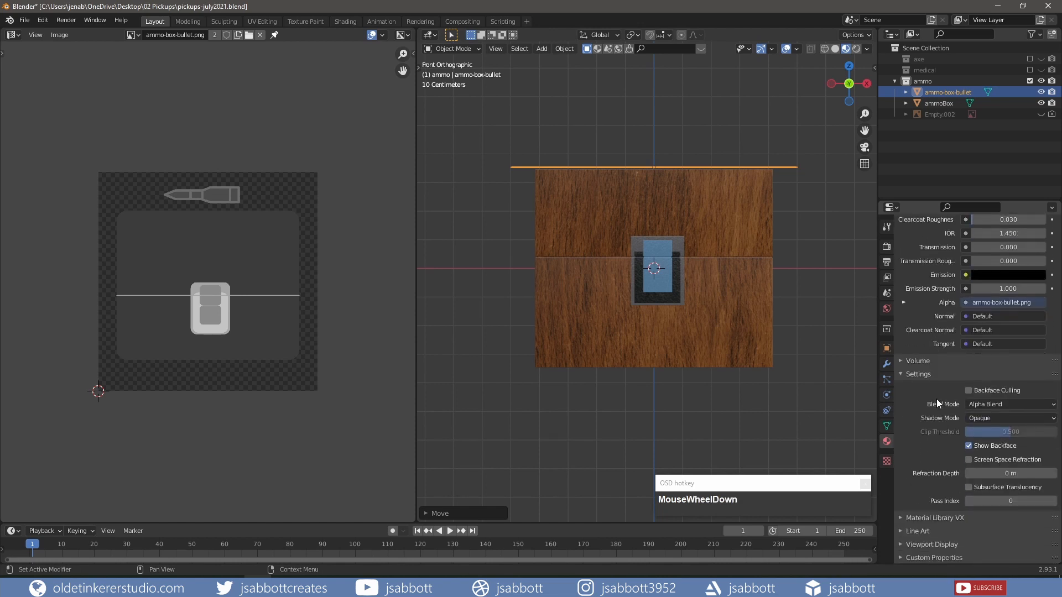
pyautogui.click(988, 422)
pyautogui.click(982, 437)
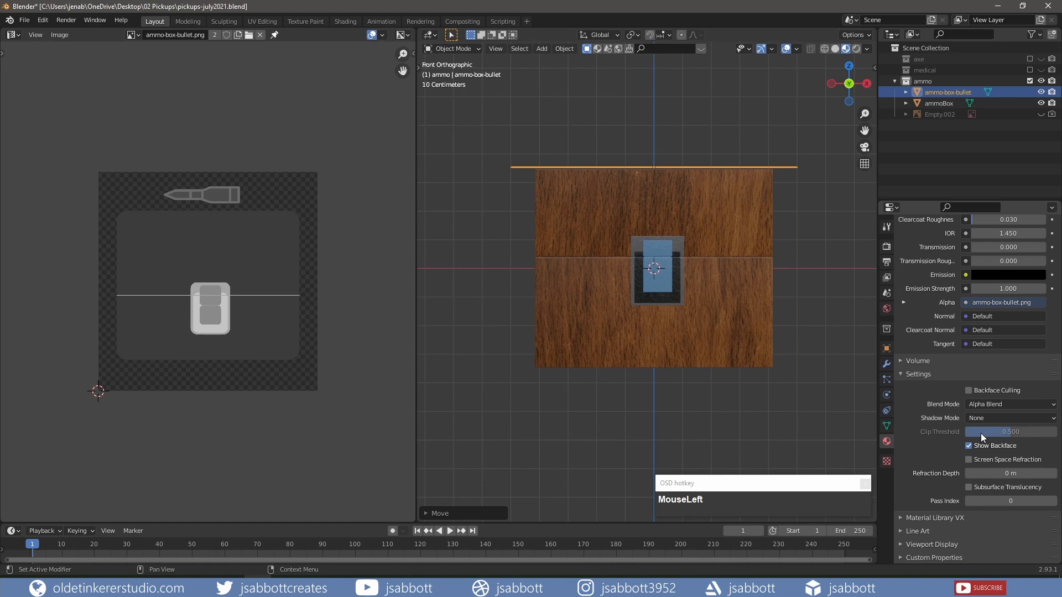
# Edit the bullet plane's UVs and move their bottom edge up about 0.83 along Y, to just below the bullet drawing.
pyautogui.press('Tab')
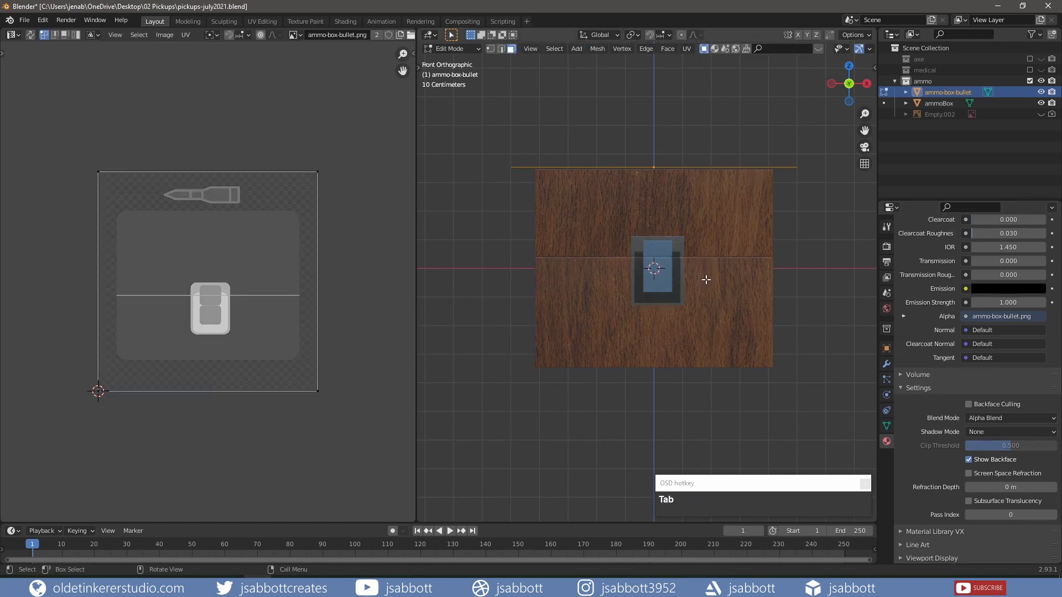
pyautogui.moveTo(72, 147); pyautogui.dragTo(331, 398)
pyautogui.moveTo(725, 241); pyautogui.dragTo(714, 320, button='middle')
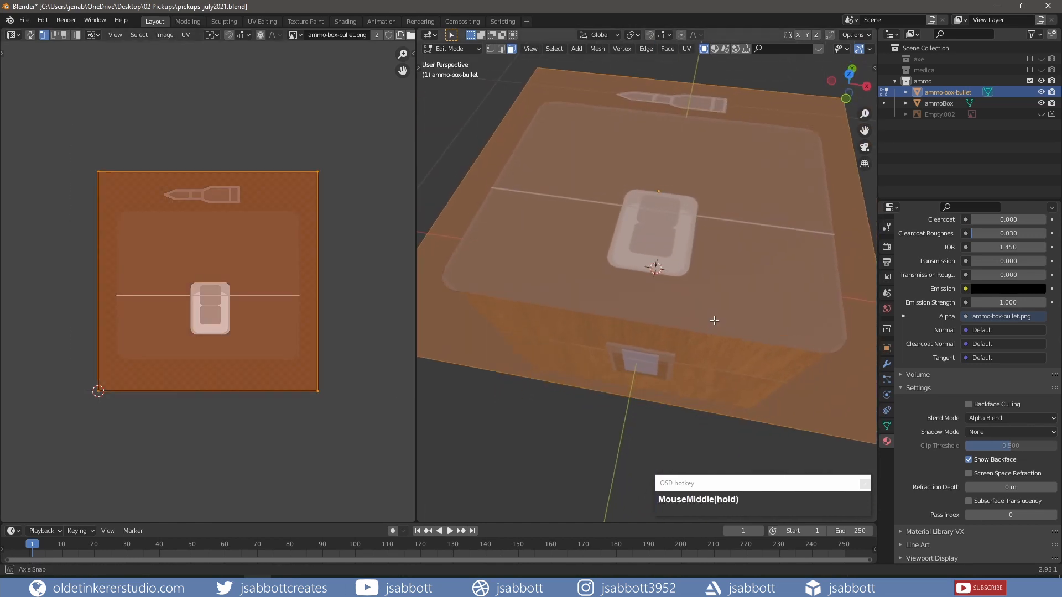
pyautogui.click(320, 365)
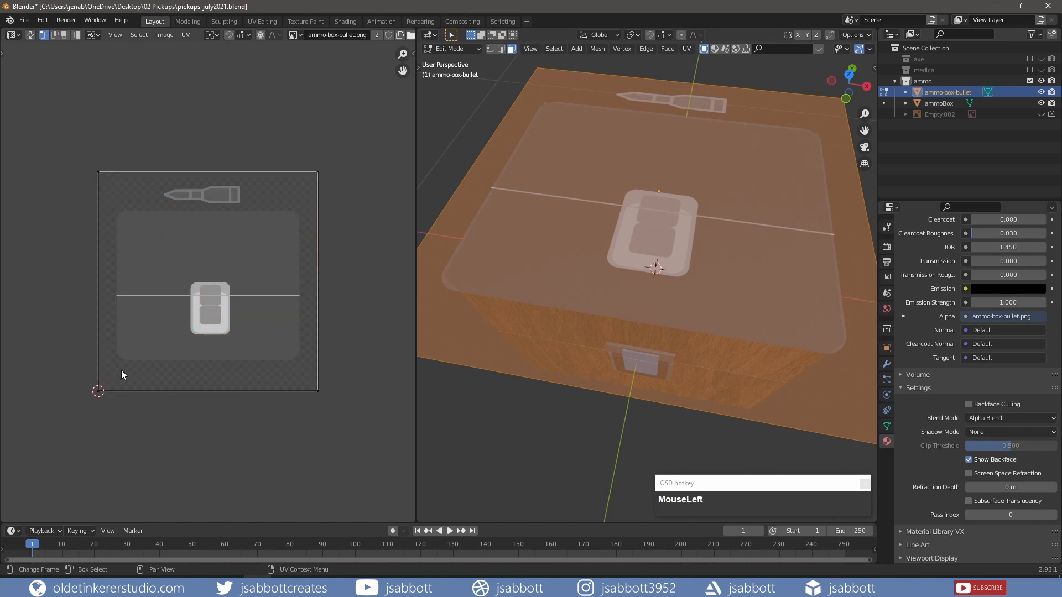
pyautogui.moveTo(75, 373); pyautogui.dragTo(360, 424)
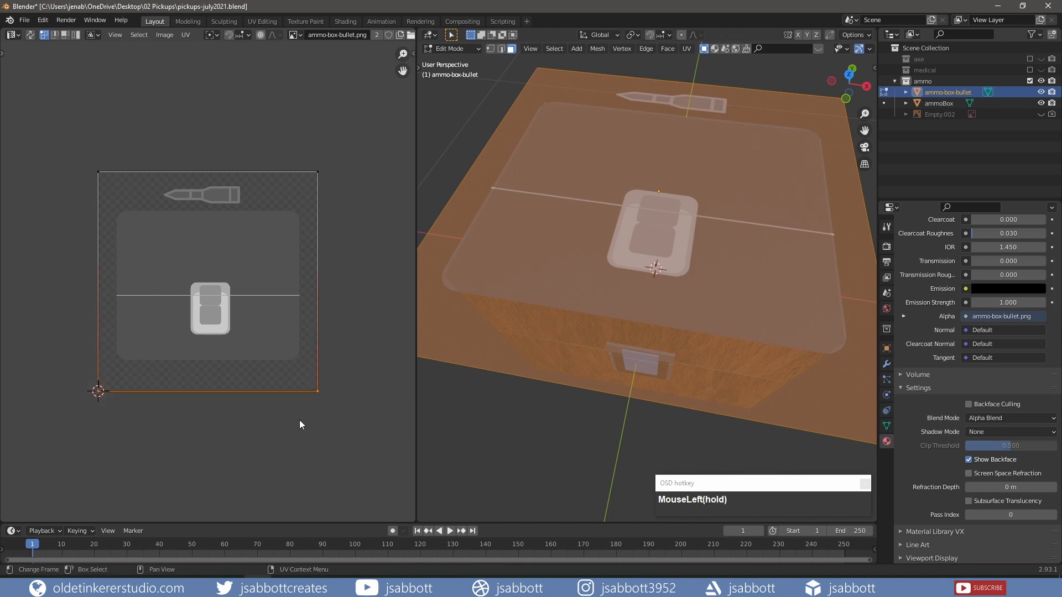
pyautogui.press('g')
pyautogui.press('y')
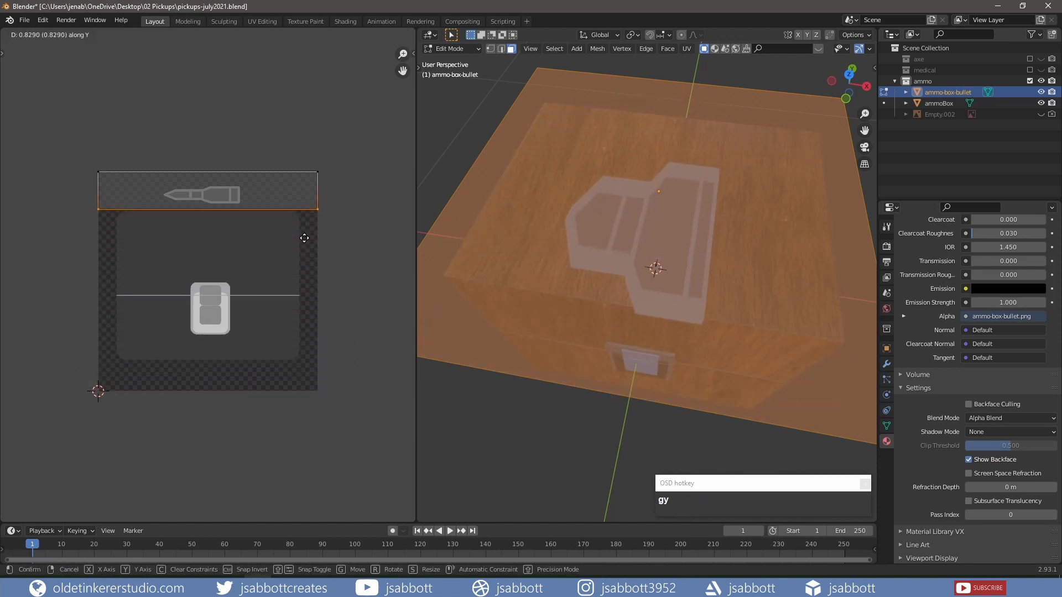
pyautogui.click(304, 237)
# Move the top UV edge down about 0.03 along Y, closer to the bullet drawing.
pyautogui.moveTo(87, 167); pyautogui.dragTo(339, 183)
pyautogui.press('g')
pyautogui.press('y')
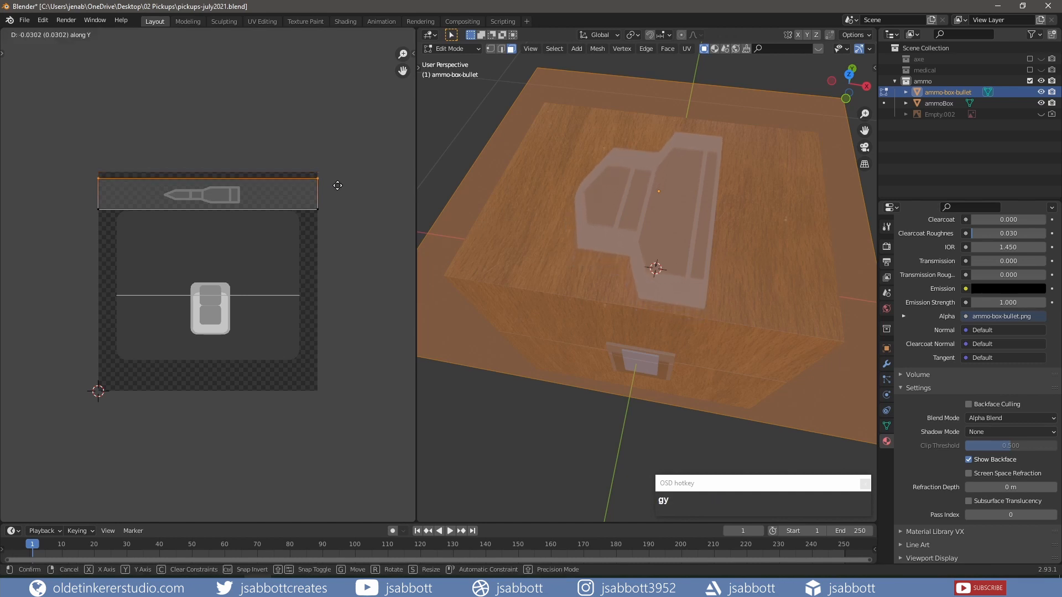
pyautogui.click(326, 184)
# Move the right UV edge in to the bullet's base and the left one in about 0.27 along X to its tip.
pyautogui.click(327, 185)
pyautogui.press('g')
pyautogui.press('x')
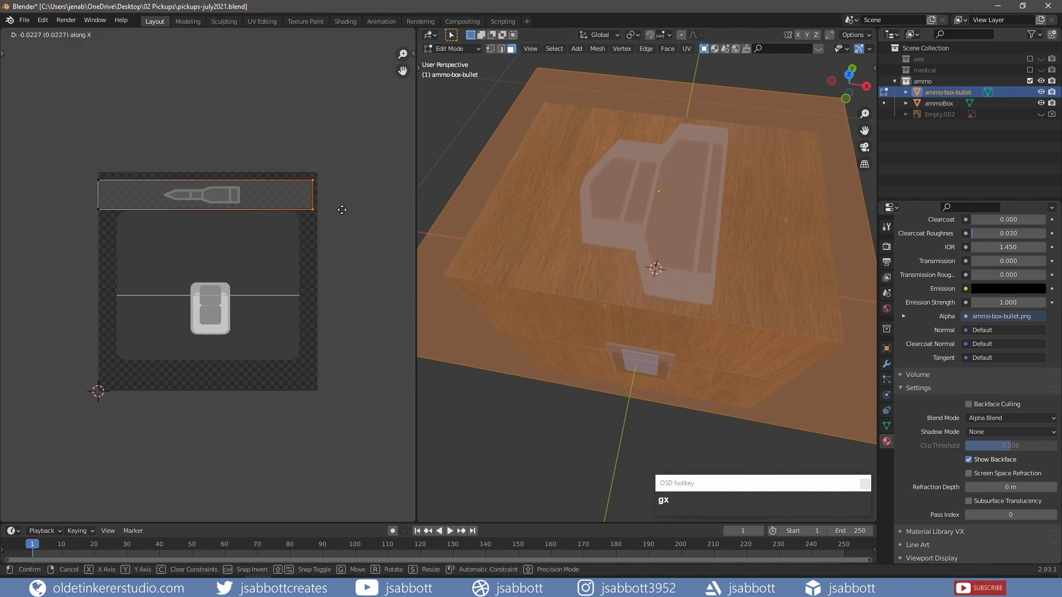
pyautogui.click(280, 208)
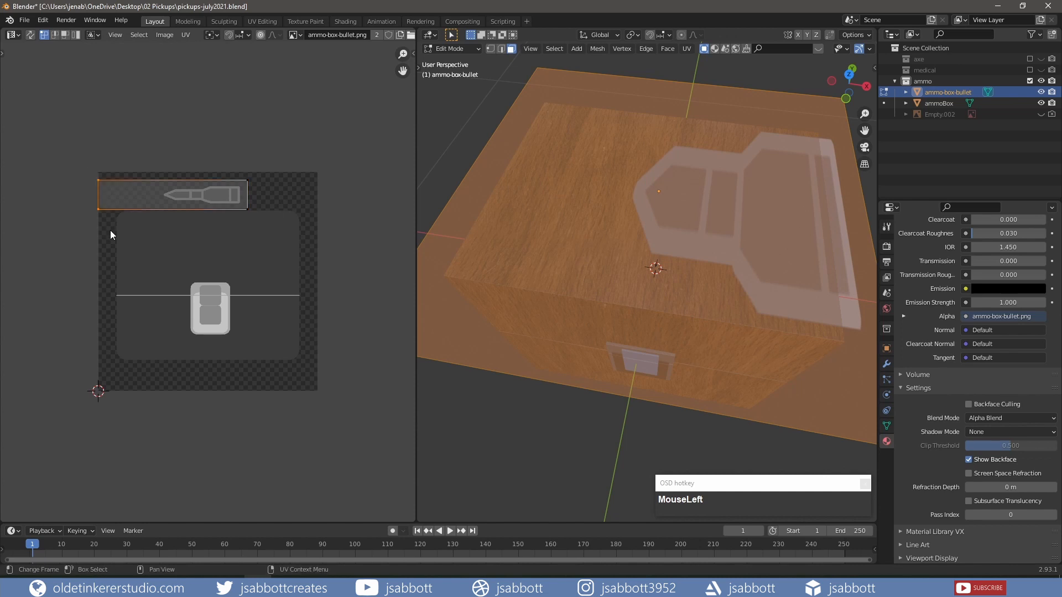
pyautogui.press('g')
pyautogui.press('x')
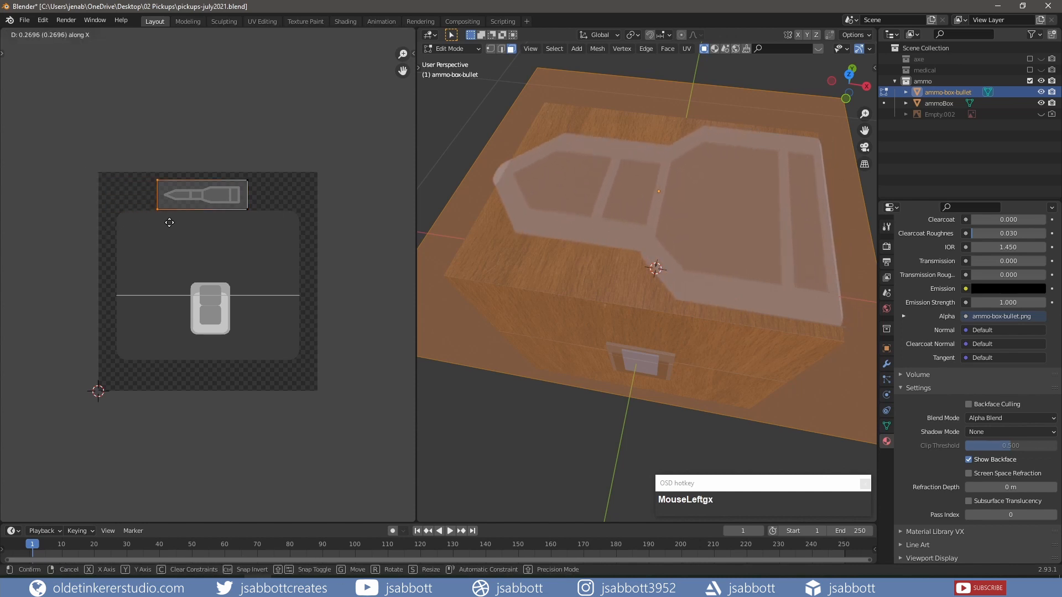
pyautogui.click(169, 222)
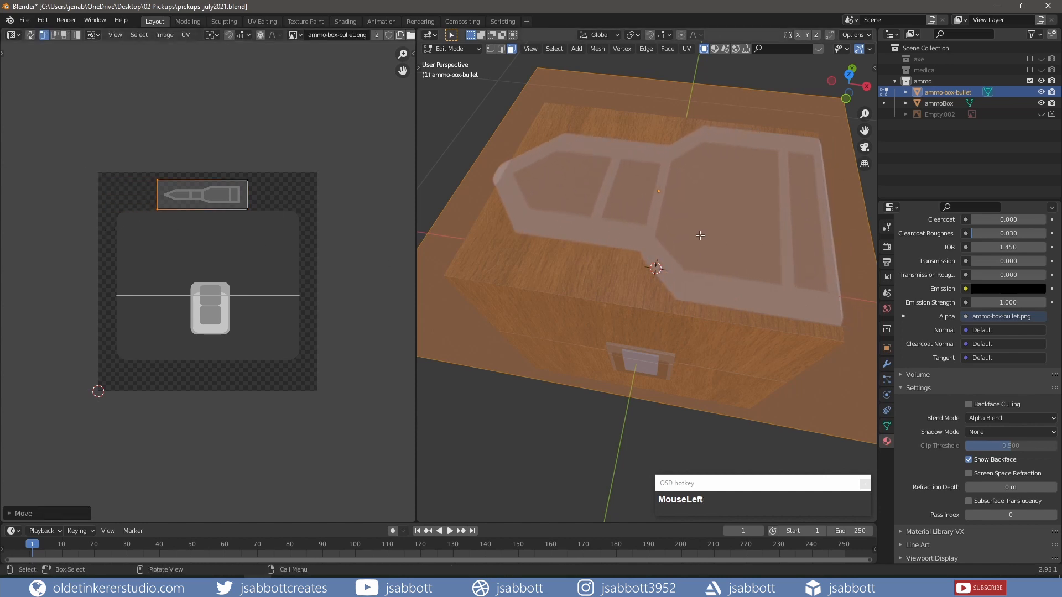
# Rescale the bullet plane to fit on the box top, lengthening it along X and slightly narrowing it along Y.
pyautogui.press('s')
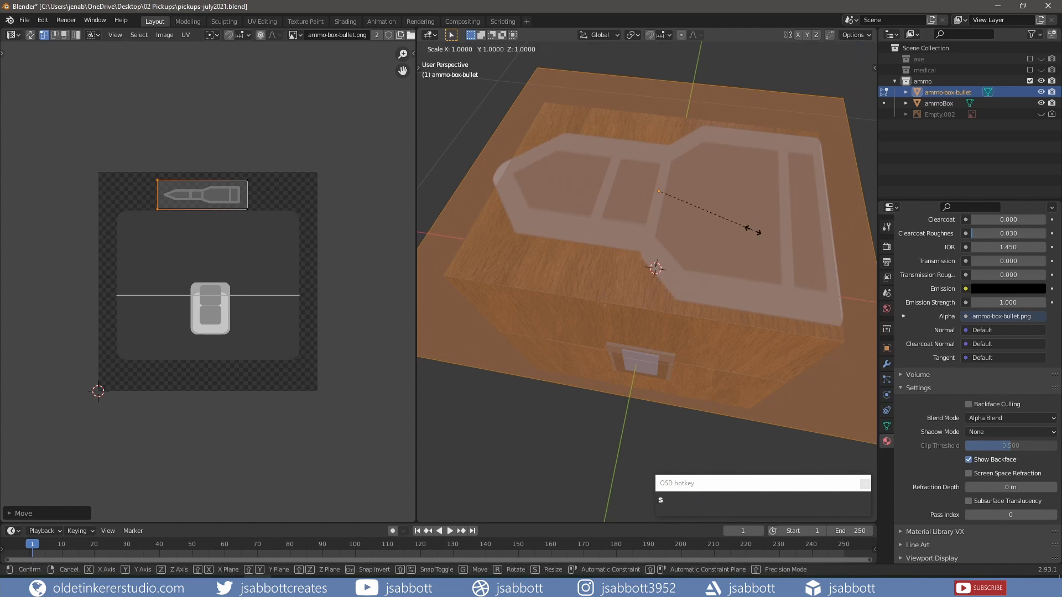
pyautogui.press('x')
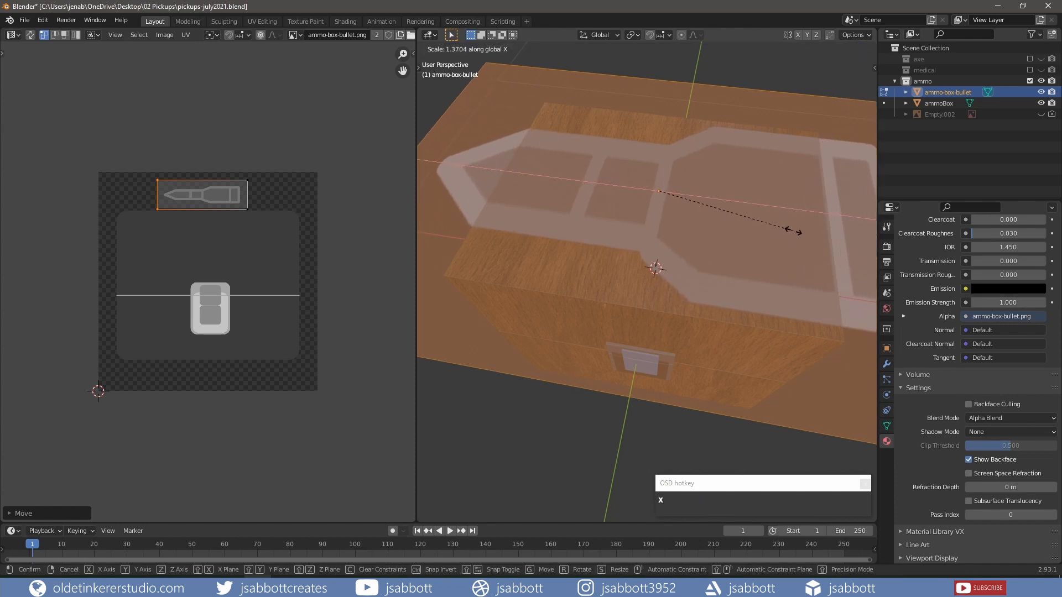
pyautogui.click(846, 228)
pyautogui.press('s')
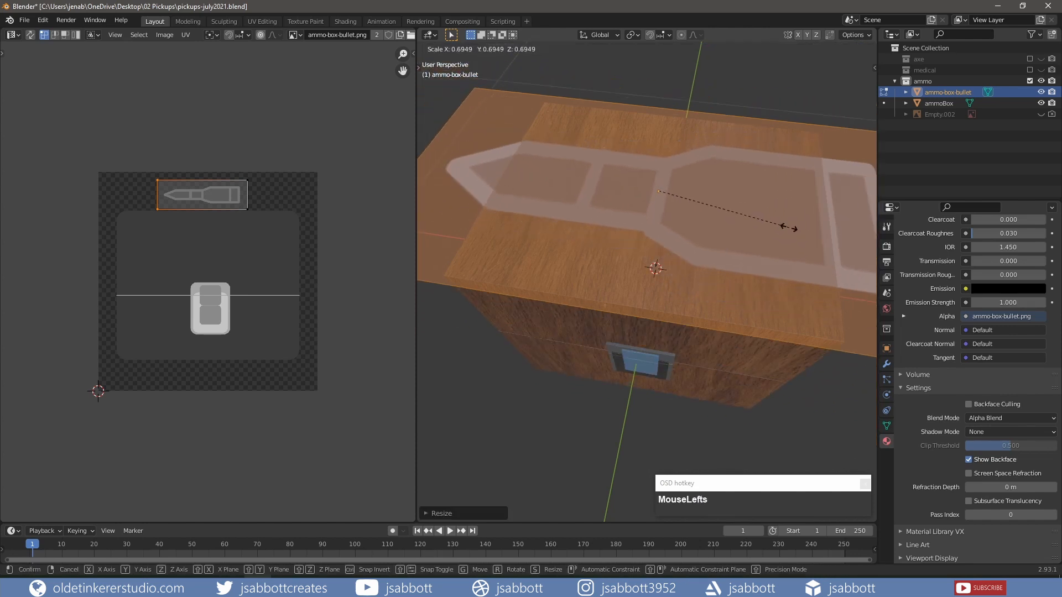
pyautogui.press('x')
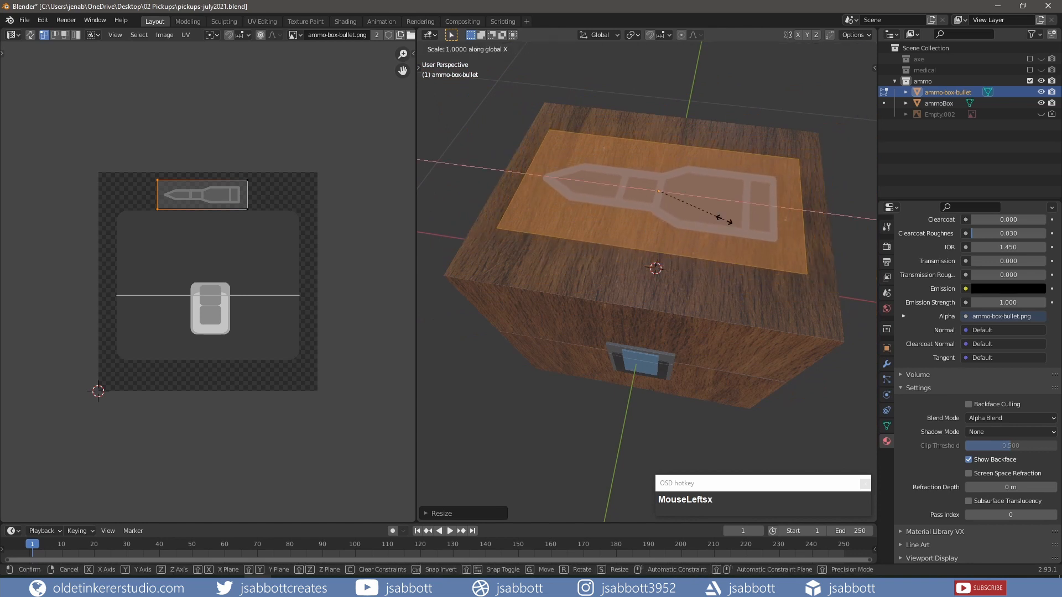
pyautogui.press('y')
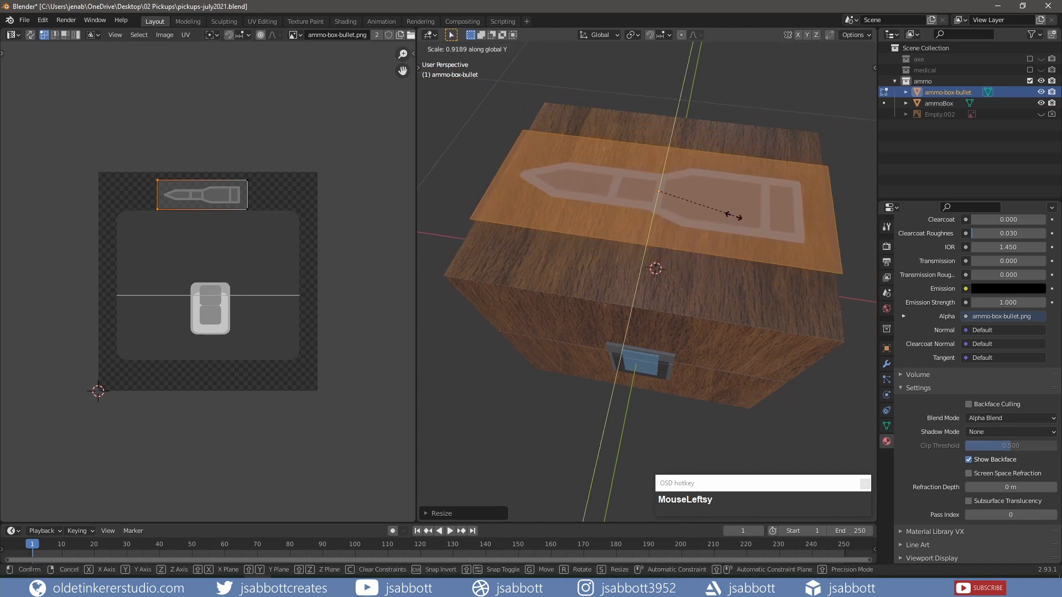
pyautogui.click(724, 213)
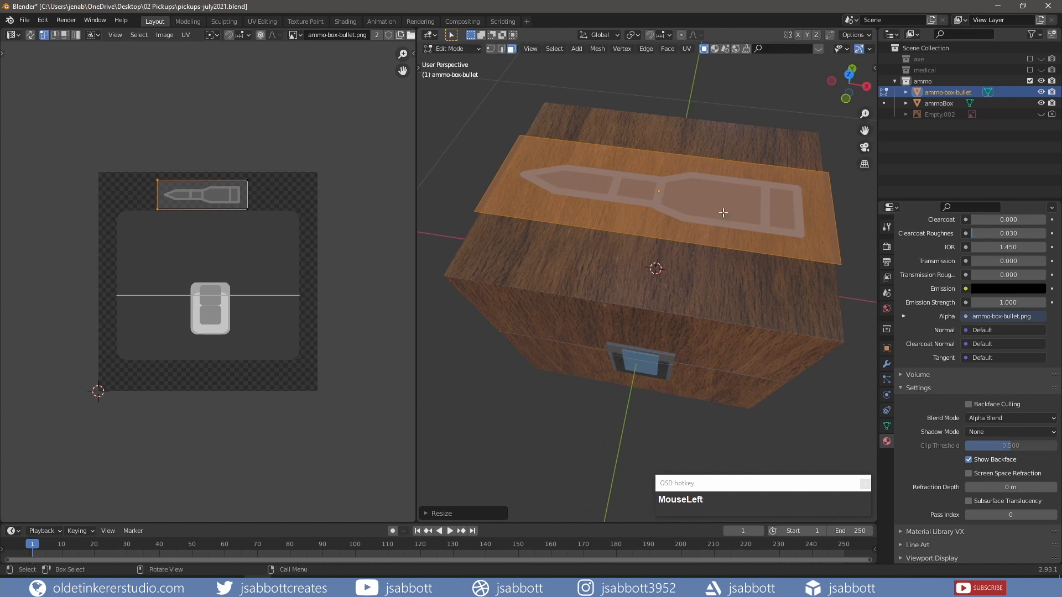
# Rotate the bullet plane 90 degrees about Z and scale it to about 0.67 so it fits within the box top.
pyautogui.press('r')
pyautogui.press('z')
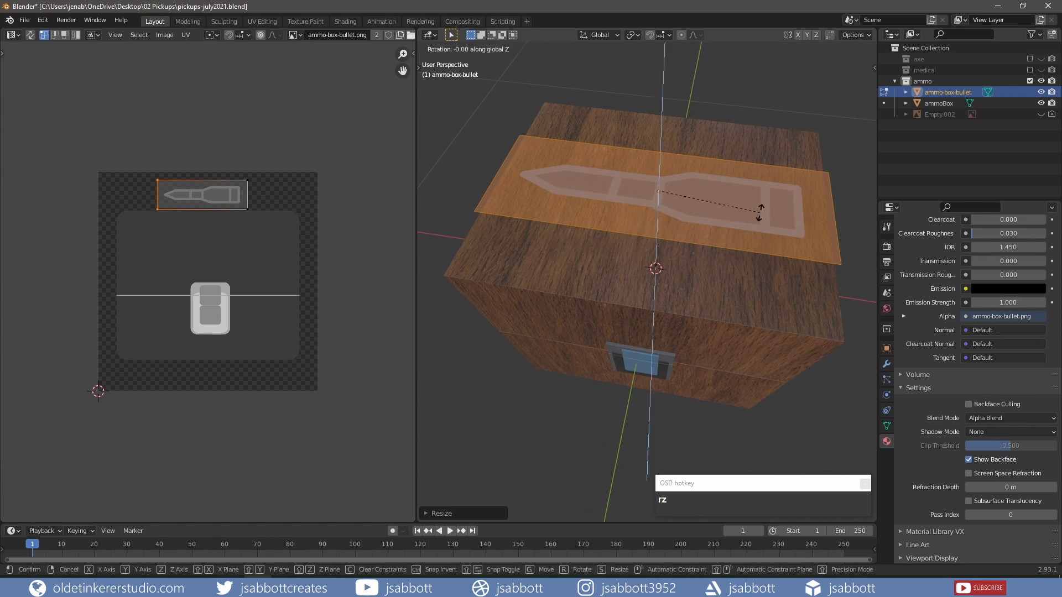
pyautogui.press('KP_9')
pyautogui.press('KP_0')
pyautogui.press('KP_Enter')
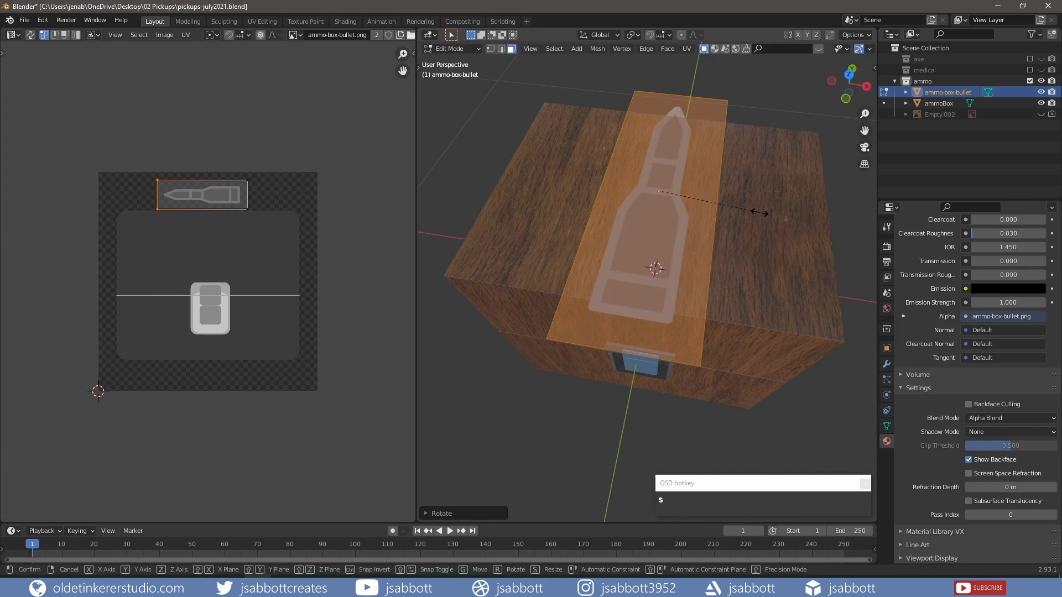
pyautogui.press('s')
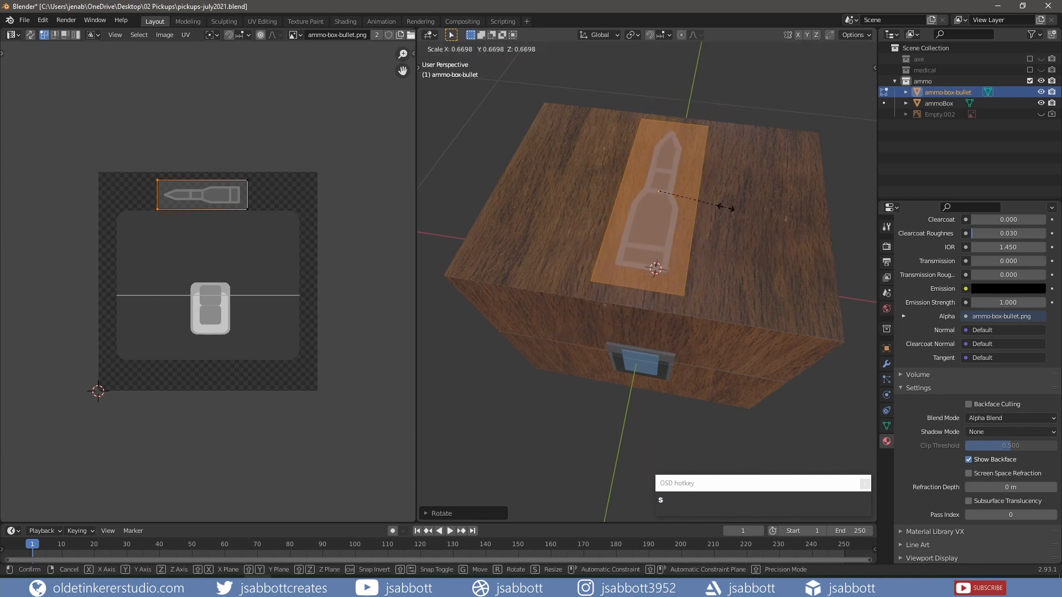
pyautogui.click(726, 208)
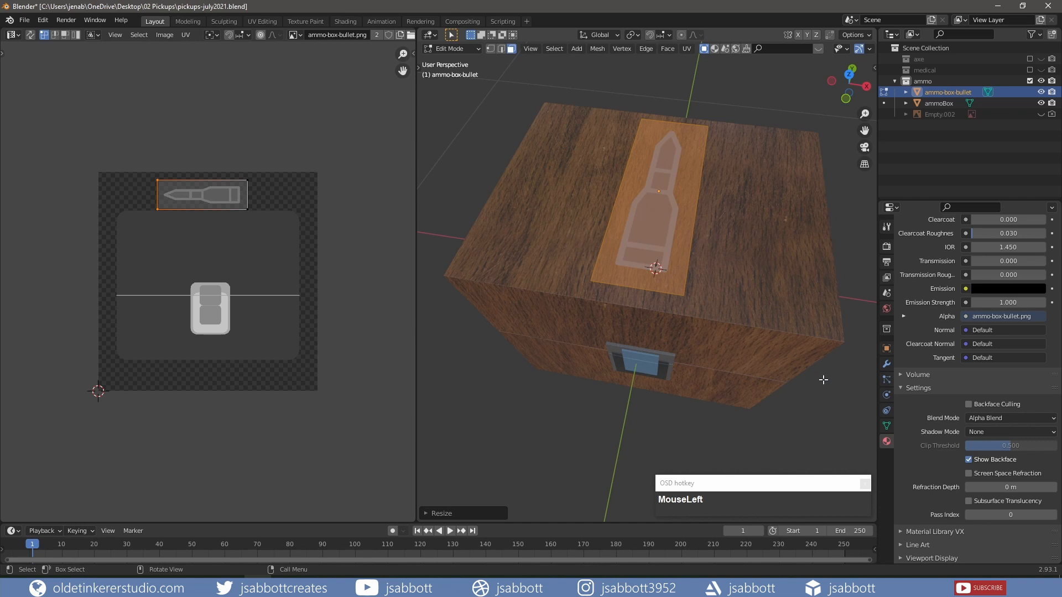
# Add a Shrinkwrap modifier to the bullet plane with ammoBox as its target.
pyautogui.click(887, 365)
pyautogui.click(937, 246)
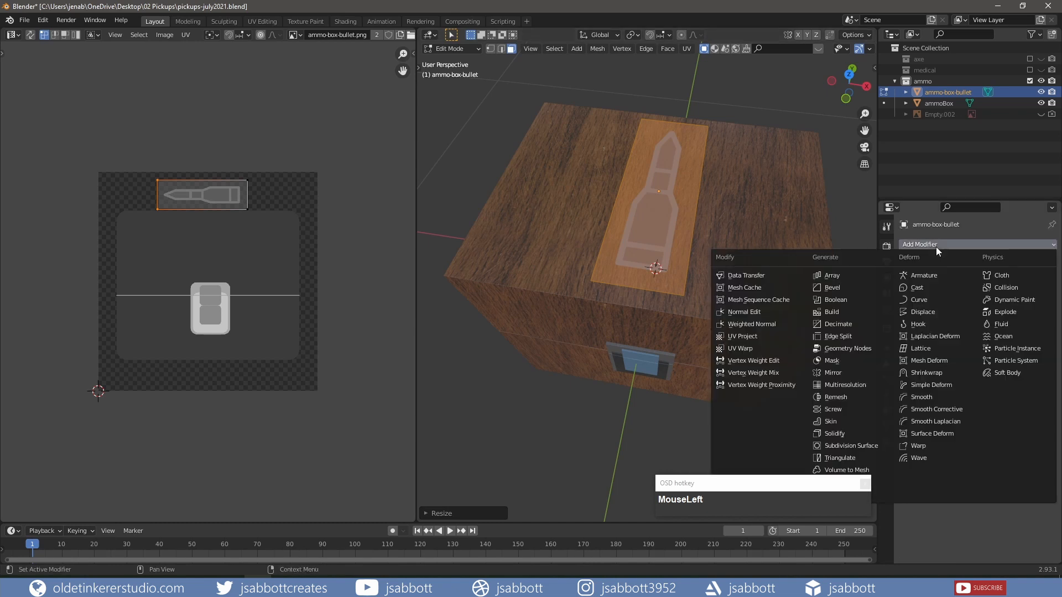
pyautogui.click(936, 373)
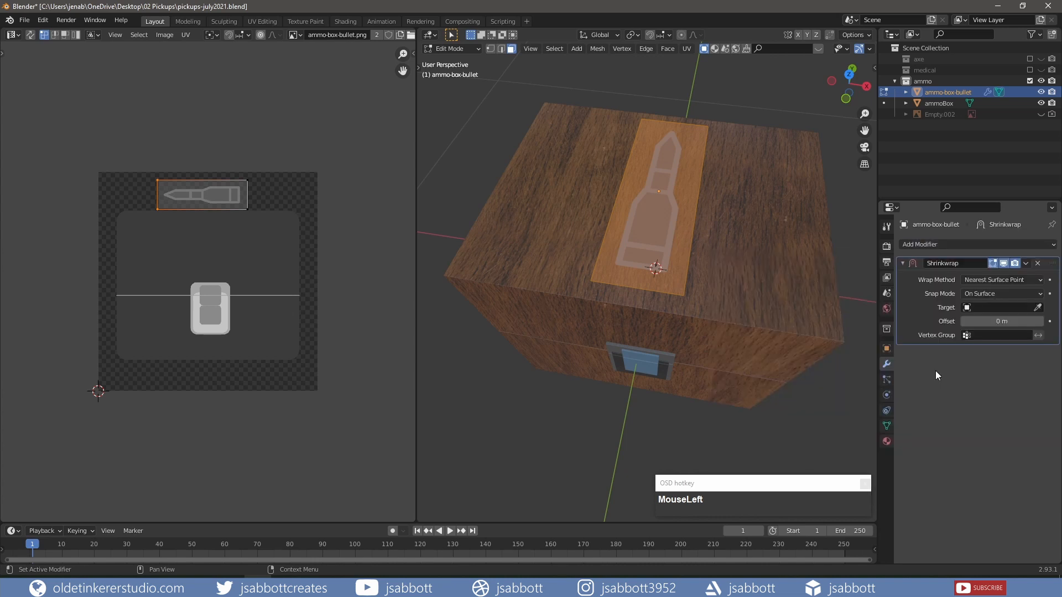
pyautogui.click(1038, 308)
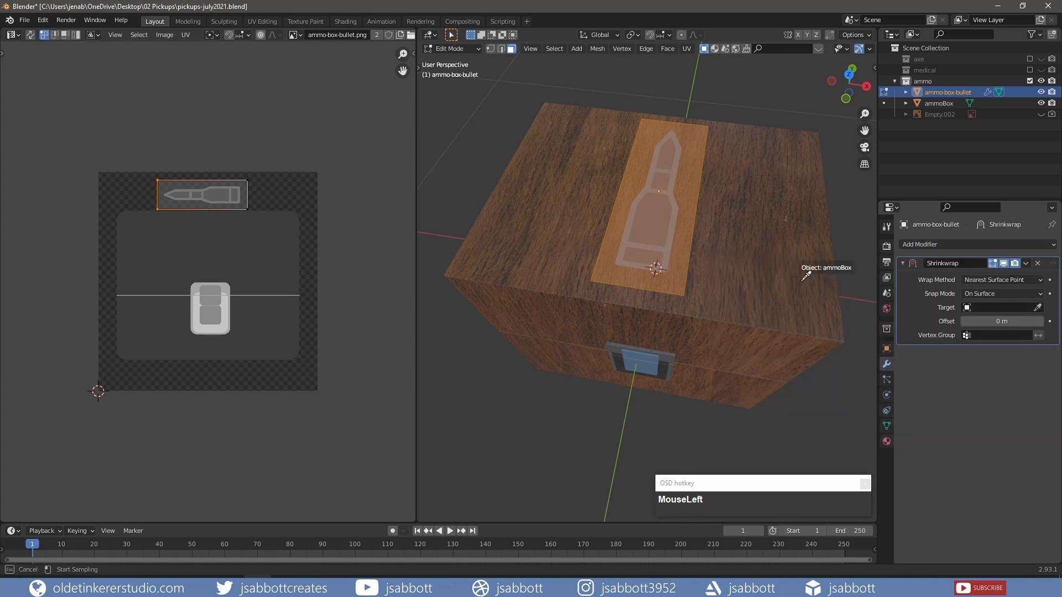
pyautogui.click(805, 278)
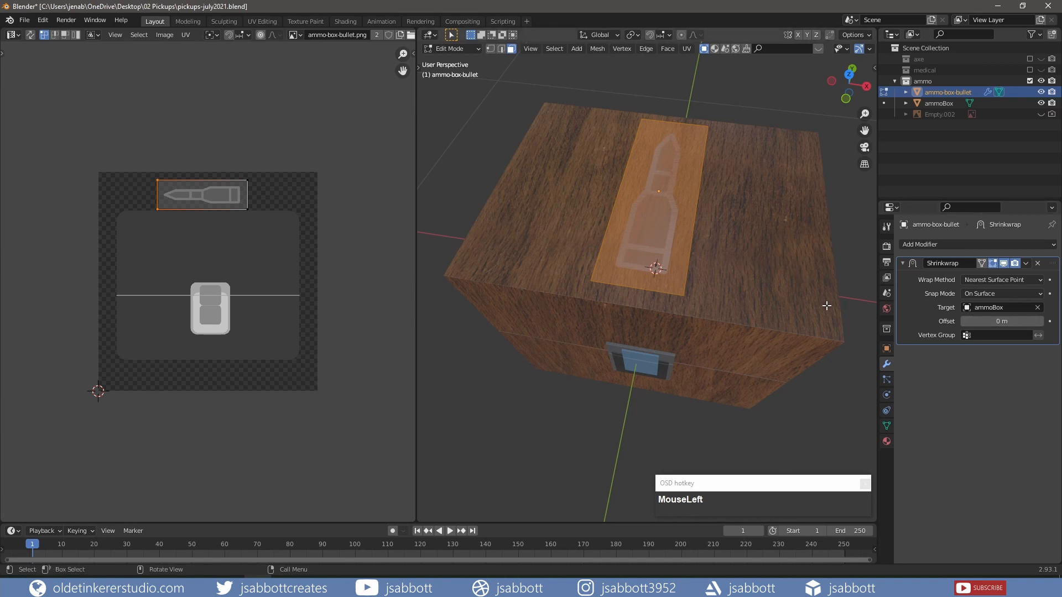
# Set the Shrinkwrap modifier's offset to 0.001 m.
pyautogui.moveTo(765, 304); pyautogui.dragTo(739, 281, button='middle')
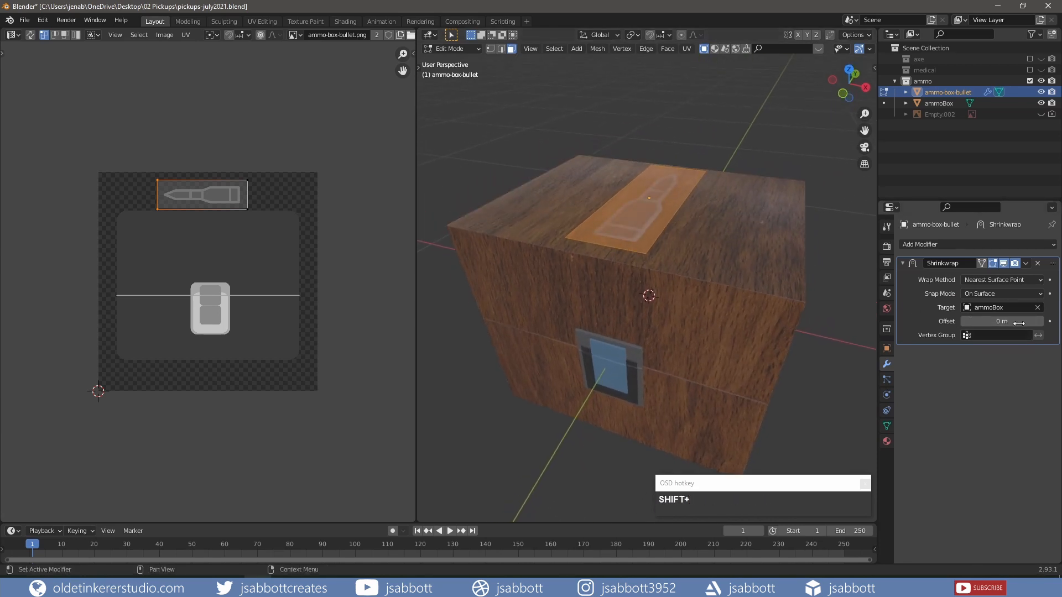
pyautogui.press('KP_0')
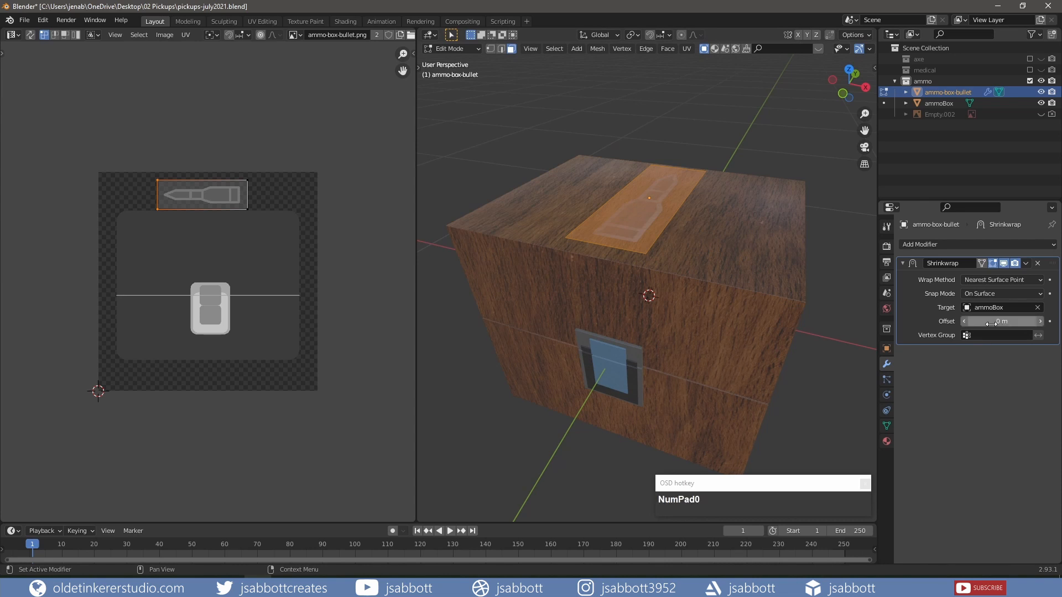
pyautogui.click(992, 321)
pyautogui.write('.001')
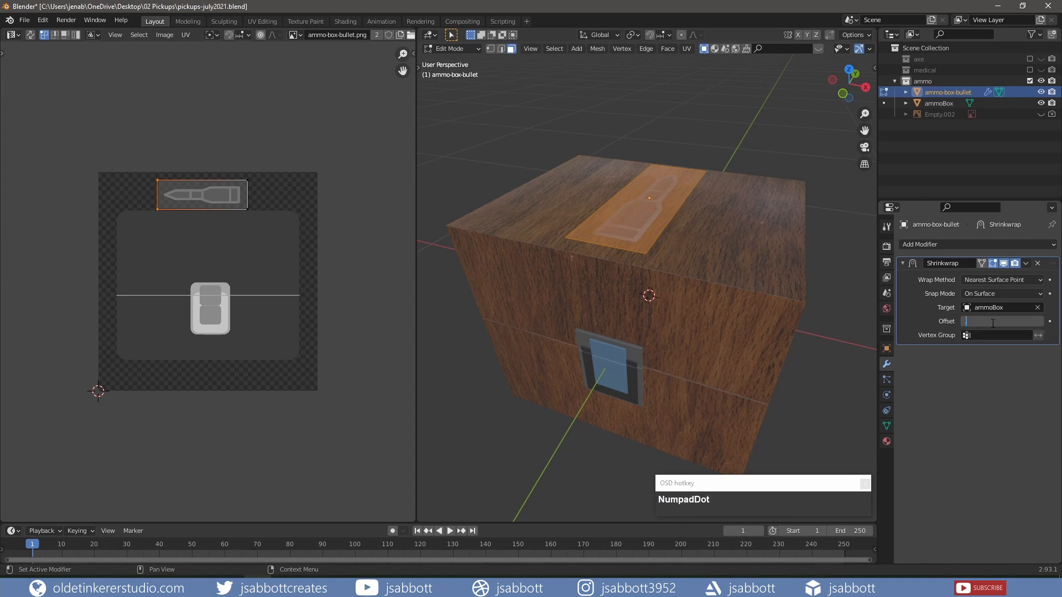
pyautogui.press('Return')
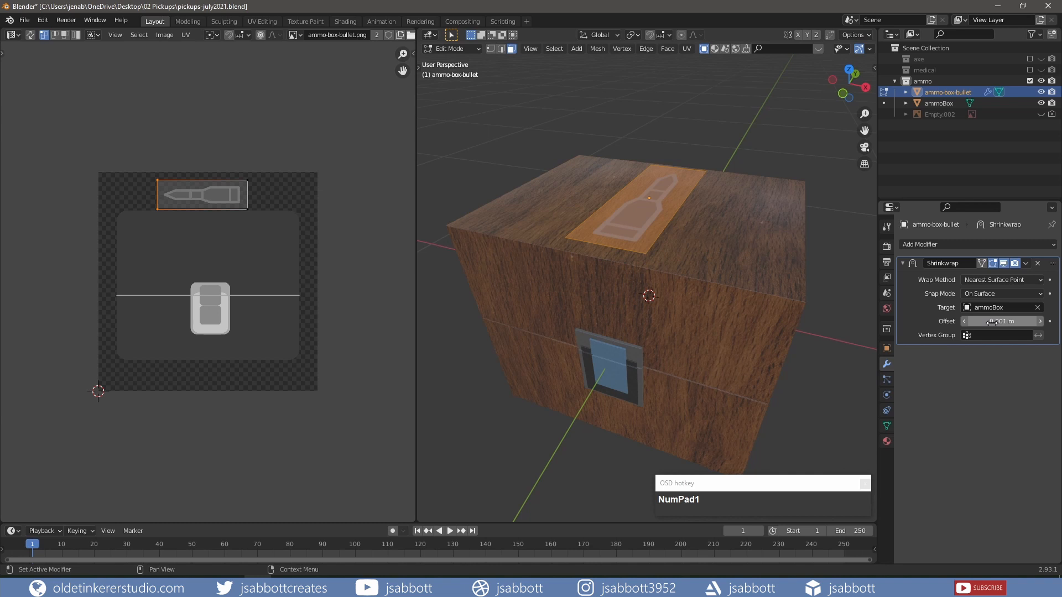
# In top view, move the bullet plane about 0.24 m in the negative X direction on the box top.
pyautogui.press('KP_7')
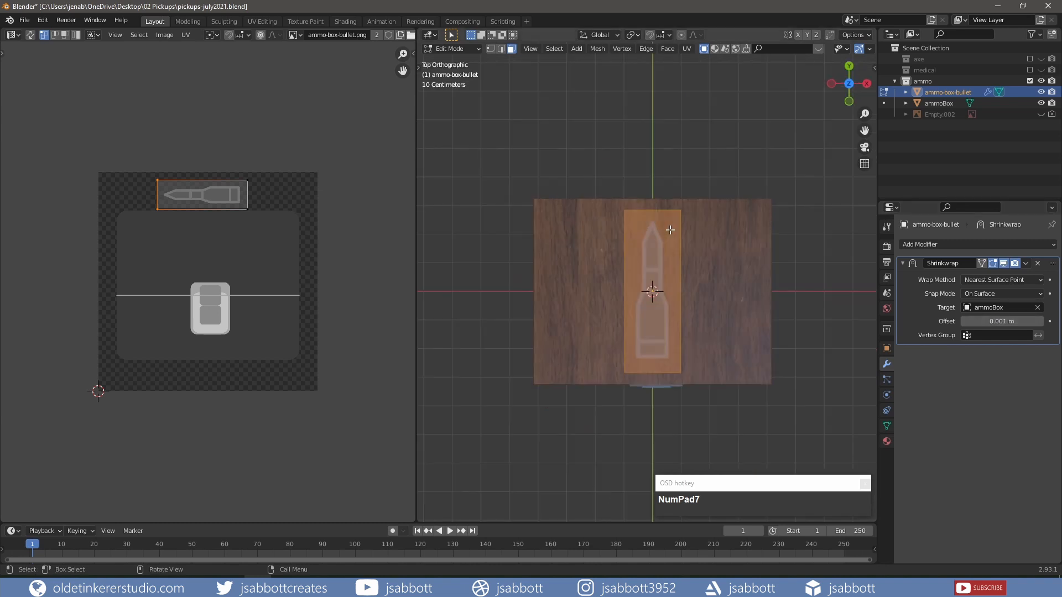
pyautogui.press('g')
pyautogui.press('x')
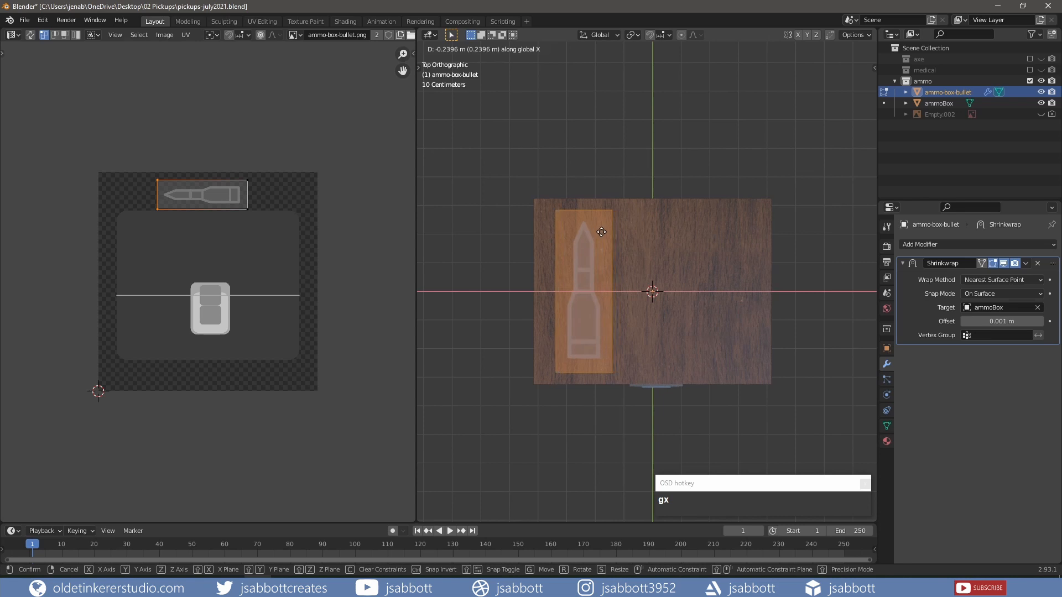
pyautogui.click(602, 232)
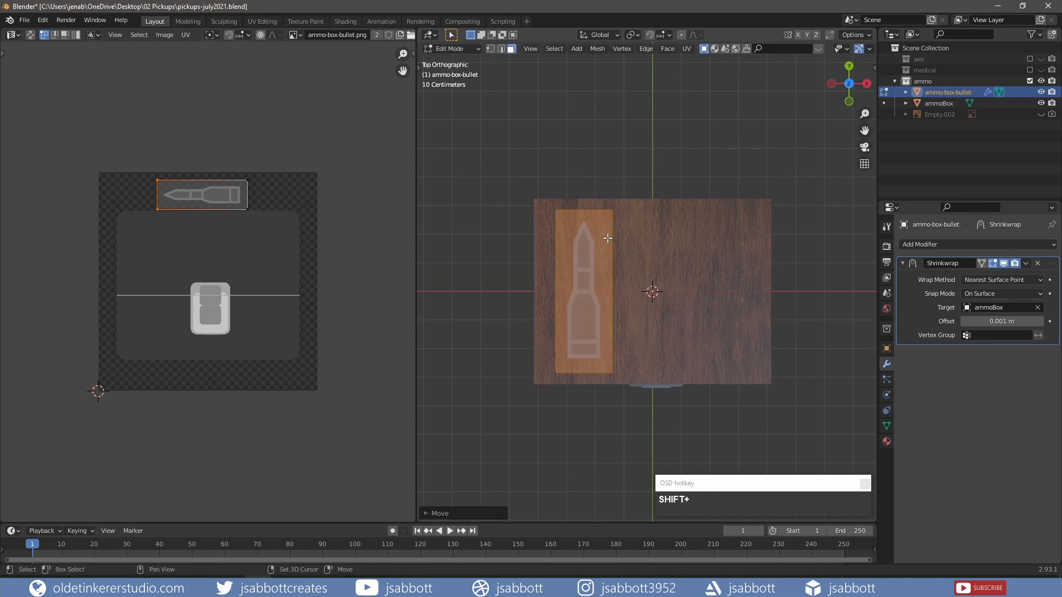
# Duplicate the bullet plane and place the copy about 0.2 m along X, directly beside the original.
pyautogui.hotkey('shift', 'd')
pyautogui.press('g')
pyautogui.press('x')
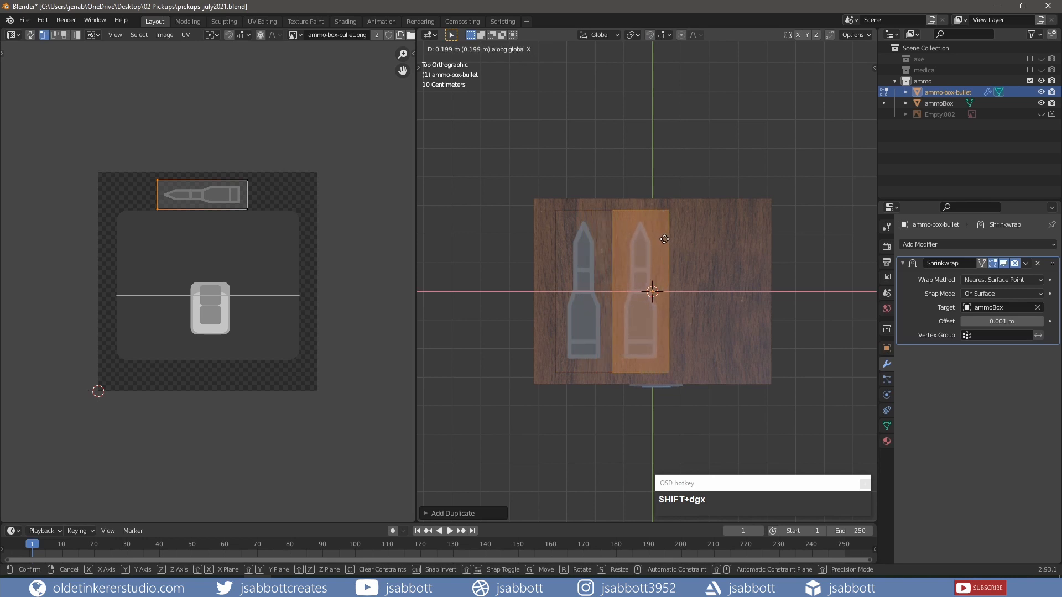
pyautogui.click(664, 239)
# Select both bullet planes and place duplicates of them about 0.4 m along X to form a row of four.
pyautogui.press('l')
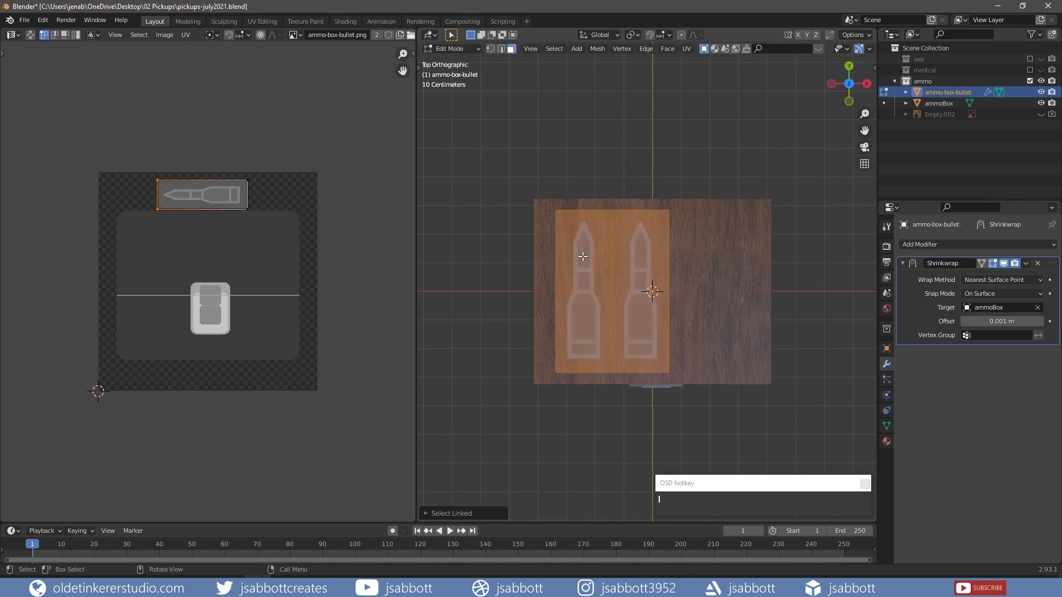
pyautogui.hotkey('shift', 'd')
pyautogui.press('g')
pyautogui.press('x')
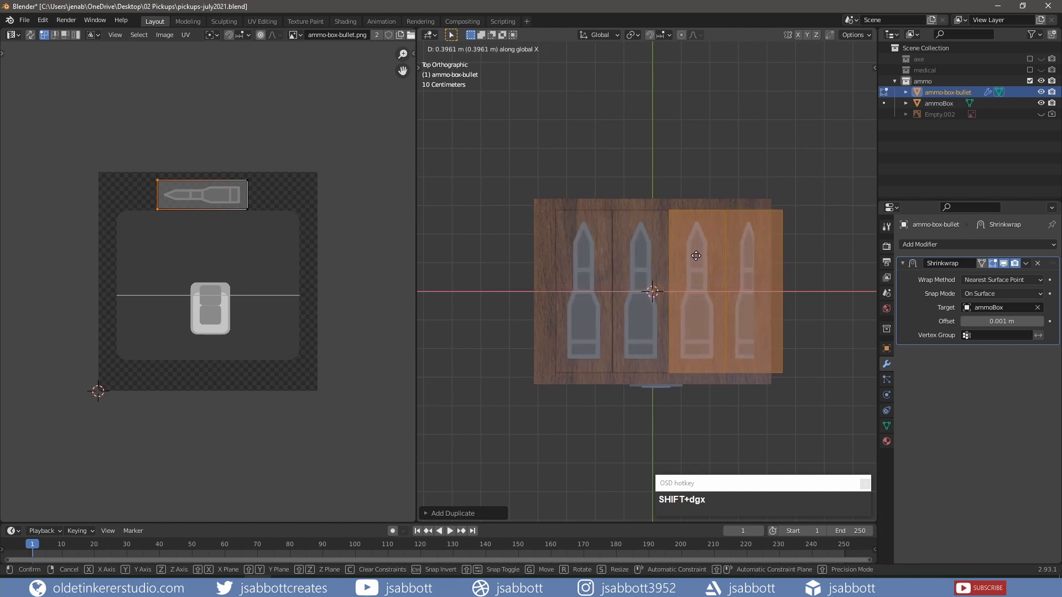
pyautogui.click(696, 256)
# Select all four bullet planes and move them about 0.05 m in negative X to center the row on the box.
pyautogui.keyDown('shift'); pyautogui.click(647, 260); pyautogui.keyUp('shift')
pyautogui.keyDown('shift'); pyautogui.click(599, 262); pyautogui.keyUp('shift')
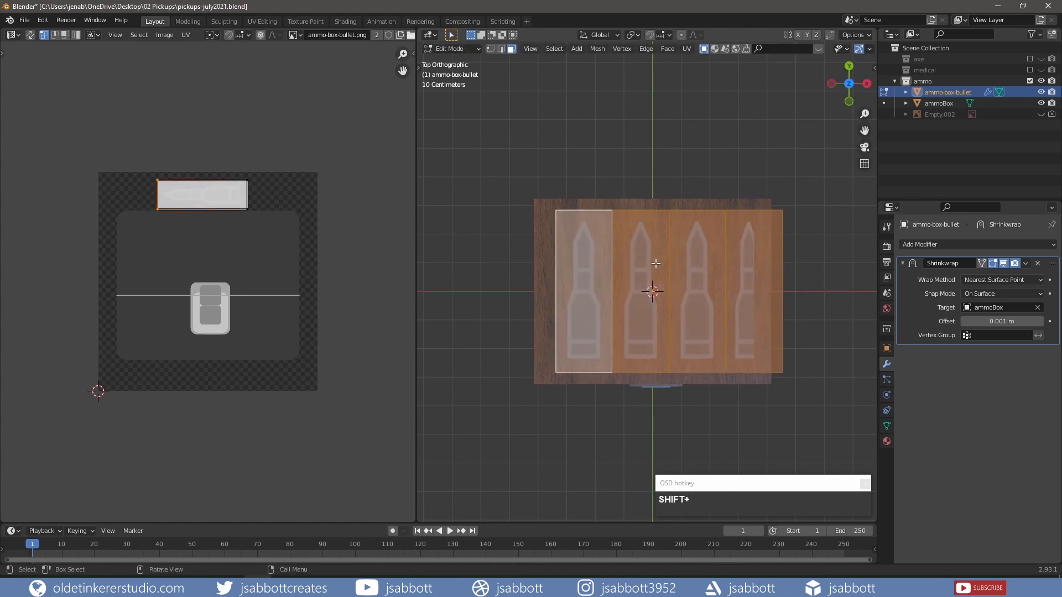
pyautogui.press('g')
pyautogui.press('x')
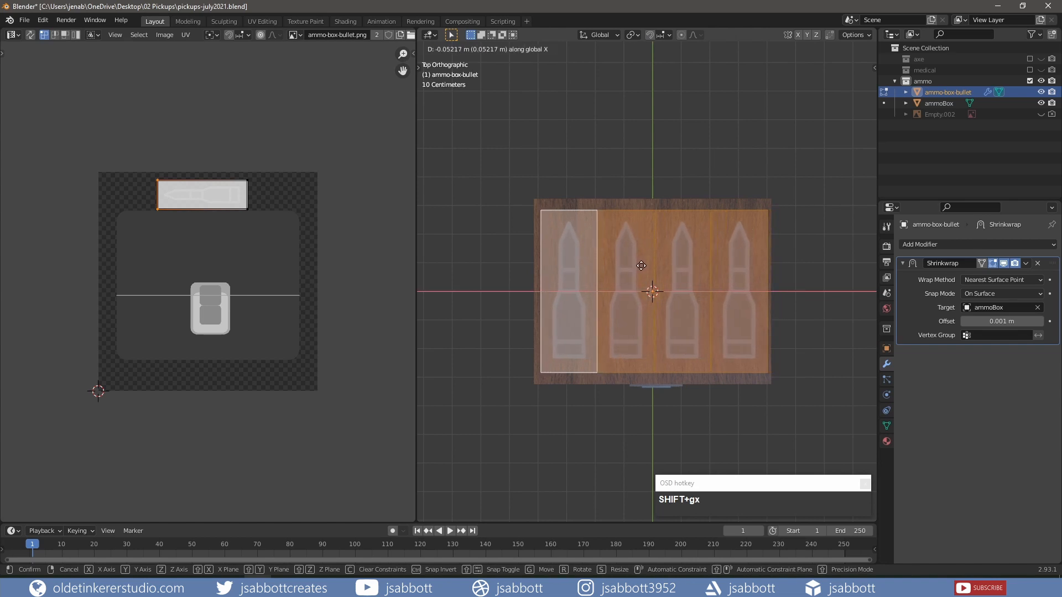
pyautogui.click(641, 266)
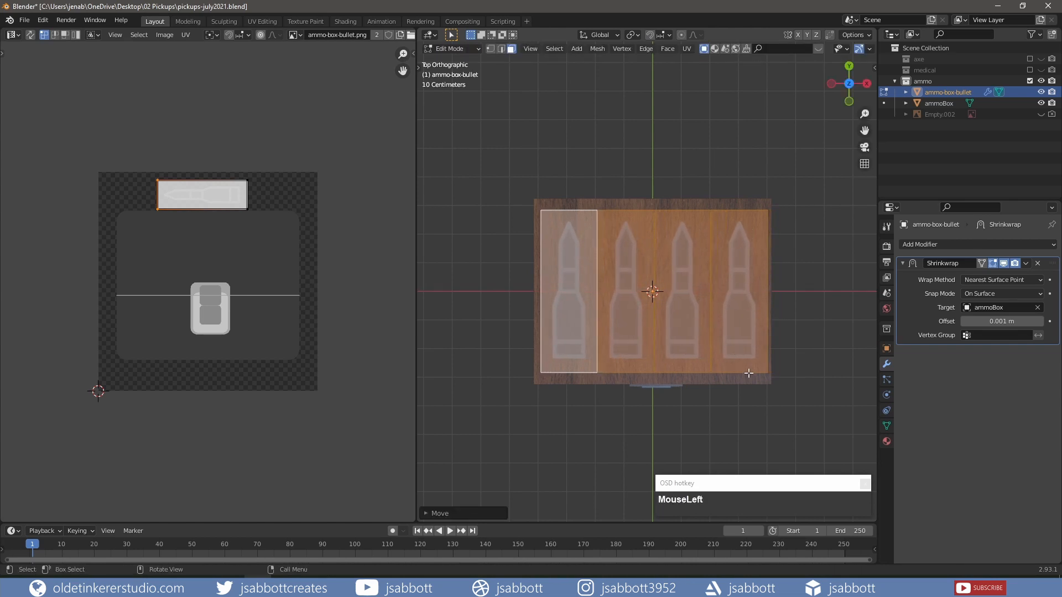
# Deselect the bullet planes and return to Object Mode to check the decals on the box.
pyautogui.hotkey('alt', 'a')
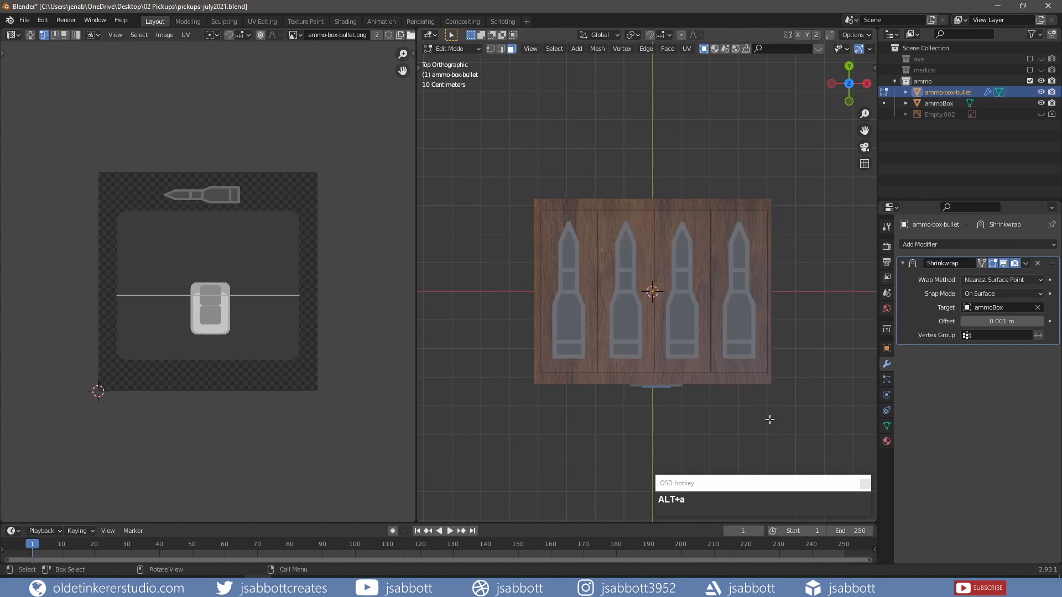
pyautogui.press('Tab')
pyautogui.hotkey('alt', 'a')
pyautogui.moveTo(773, 434); pyautogui.dragTo(737, 366, button='middle')
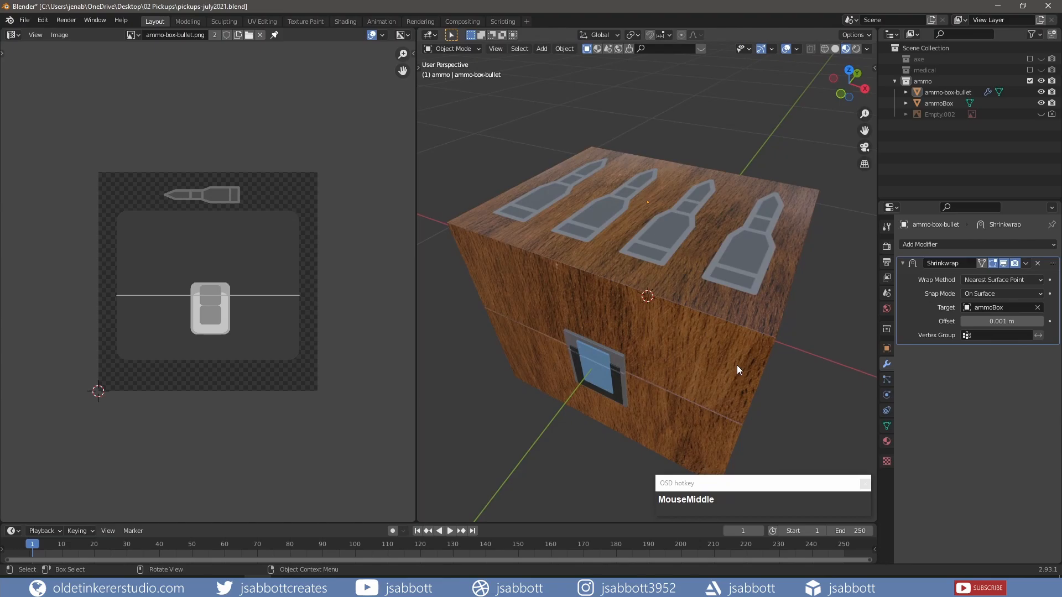